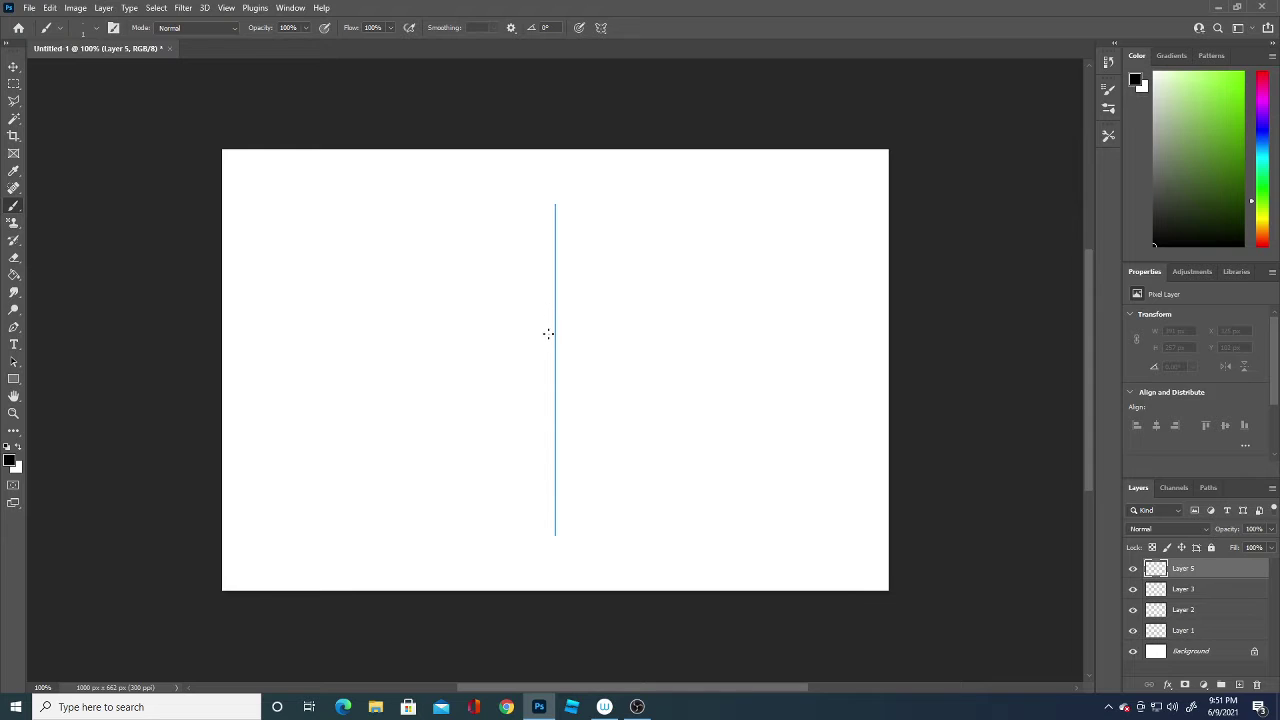
- Undo the trial brush stroke, hide Layer 5 and add a new layer above it
{"action": "left_click_drag", "start_coordinate": [548, 334], "coordinate": [561, 334]}
{"action": "key", "text": "ctrl+z"}
{"action": "left_click", "coordinate": [1133, 568]}
{"action": "left_click", "coordinate": [1239, 684]}
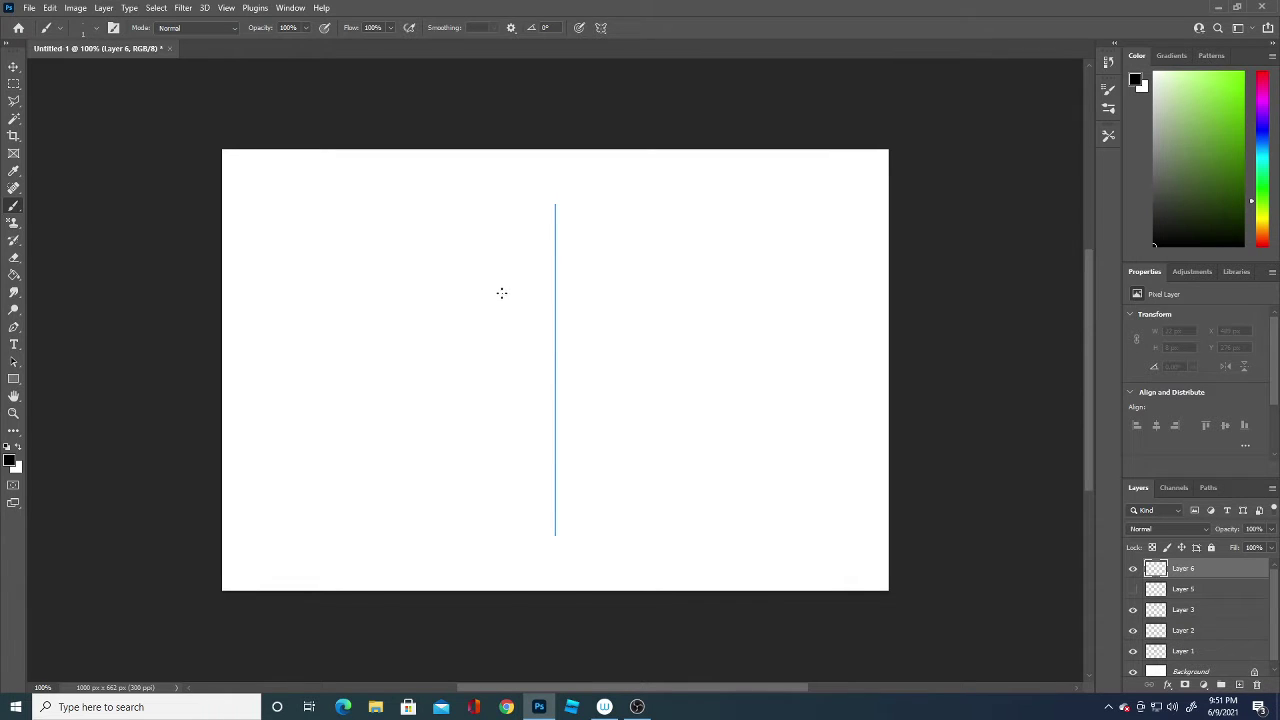
- Brush a symmetrical face in black on Layer 6, with eyebrows, eyes, nose, lips, ears and a closed head outline
{"action": "left_click_drag", "start_coordinate": [501, 292], "coordinate": [544, 291]}
{"action": "left_click_drag", "start_coordinate": [566, 292], "coordinate": [606, 287]}
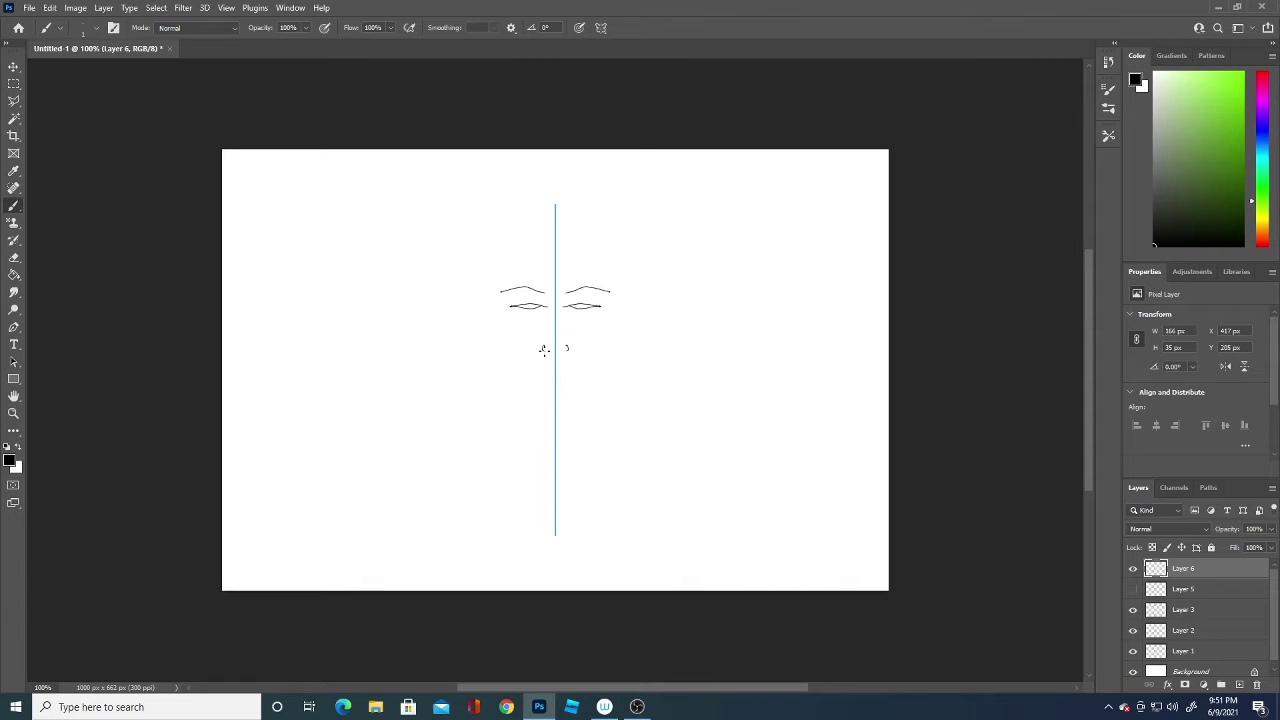
{"action": "left_click_drag", "start_coordinate": [548, 352], "coordinate": [560, 346]}
{"action": "left_click_drag", "start_coordinate": [545, 290], "coordinate": [494, 291]}
{"action": "mouse_move", "coordinate": [550, 227]}
{"action": "left_mouse_down"}
{"action": "mouse_move", "coordinate": [502, 249]}
{"action": "mouse_move", "coordinate": [487, 312]}
{"action": "left_mouse_up"}
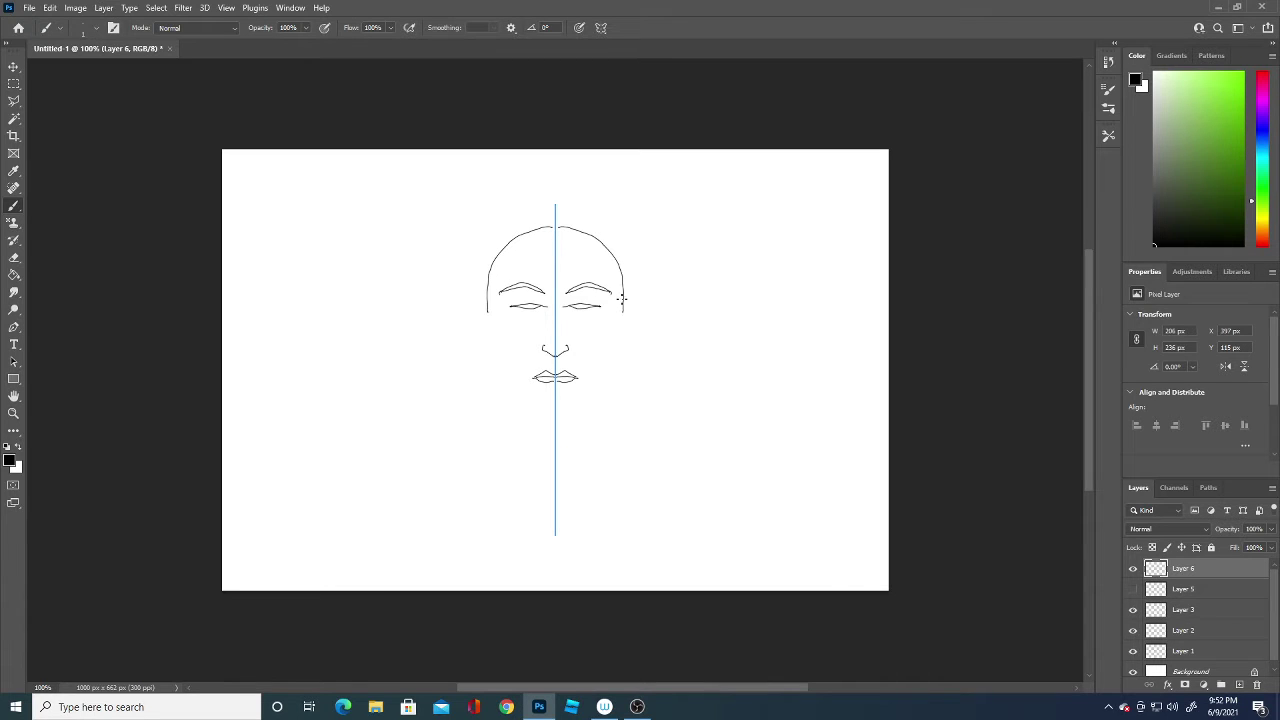
{"action": "mouse_move", "coordinate": [626, 319]}
{"action": "left_mouse_down"}
{"action": "mouse_move", "coordinate": [607, 388]}
{"action": "mouse_move", "coordinate": [557, 421]}
{"action": "left_mouse_up"}
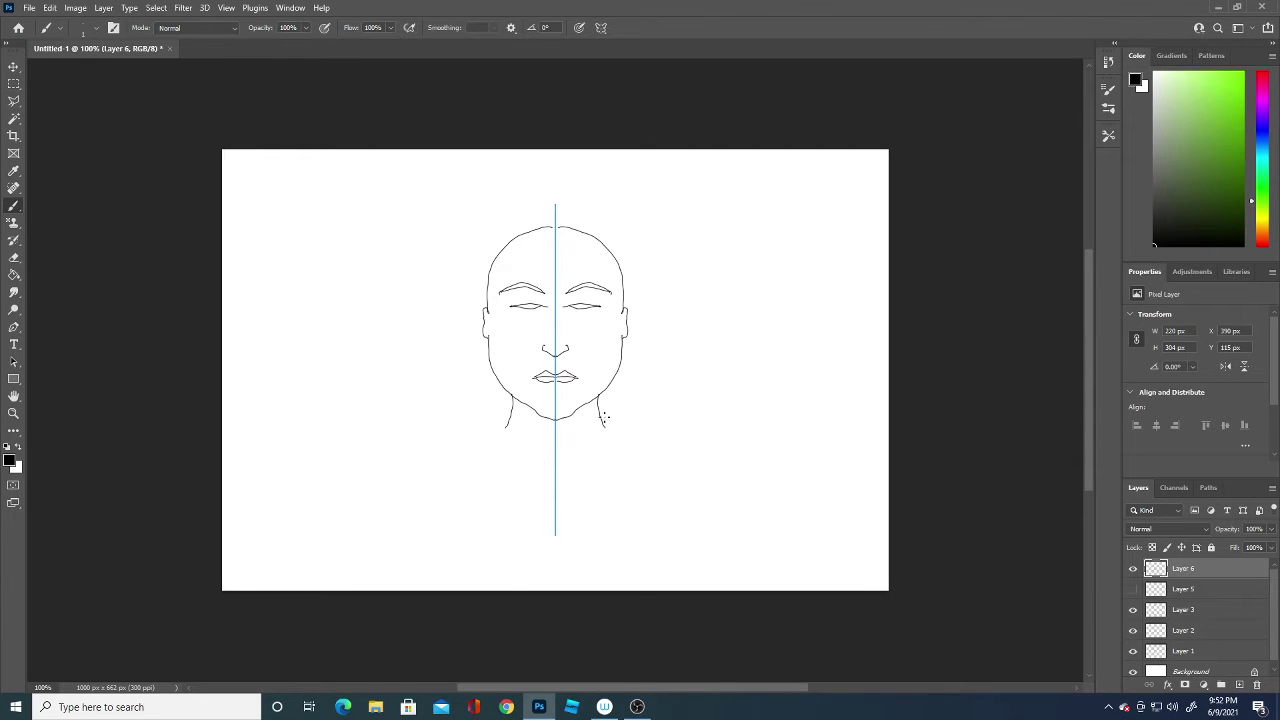
- Draw the neck, a V-neck collar, the shoulders and the arms symmetrically below the head
{"action": "mouse_move", "coordinate": [608, 418]}
{"action": "left_mouse_down"}
{"action": "mouse_move", "coordinate": [635, 424]}
{"action": "mouse_move", "coordinate": [590, 483]}
{"action": "left_mouse_up"}
{"action": "mouse_move", "coordinate": [604, 428]}
{"action": "left_mouse_down"}
{"action": "mouse_move", "coordinate": [527, 491]}
{"action": "mouse_move", "coordinate": [553, 521]}
{"action": "left_mouse_up"}
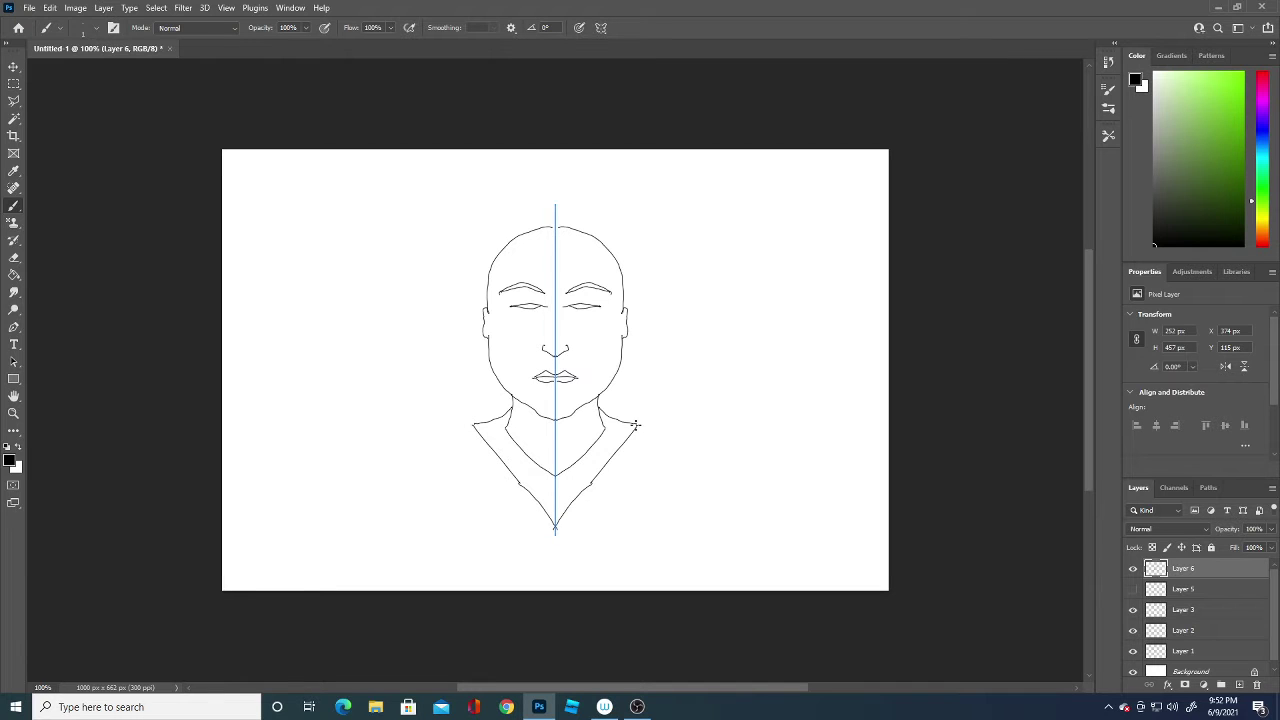
{"action": "mouse_move", "coordinate": [635, 425]}
{"action": "left_mouse_down"}
{"action": "mouse_move", "coordinate": [685, 434]}
{"action": "mouse_move", "coordinate": [707, 457]}
{"action": "mouse_move", "coordinate": [718, 591]}
{"action": "left_mouse_up"}
{"action": "left_click_drag", "start_coordinate": [648, 517], "coordinate": [651, 596]}
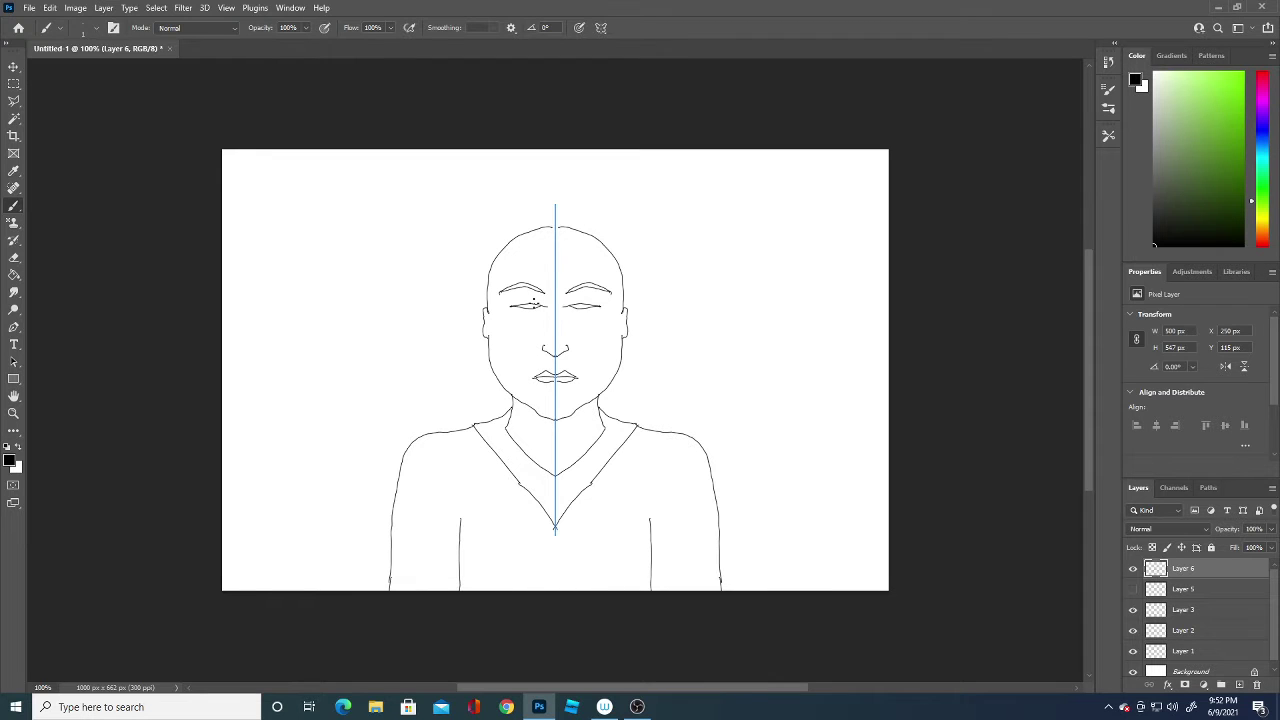
- Fill Layer 3 with the light green adc795 using the Paint Bucket
{"action": "left_click", "coordinate": [14, 274]}
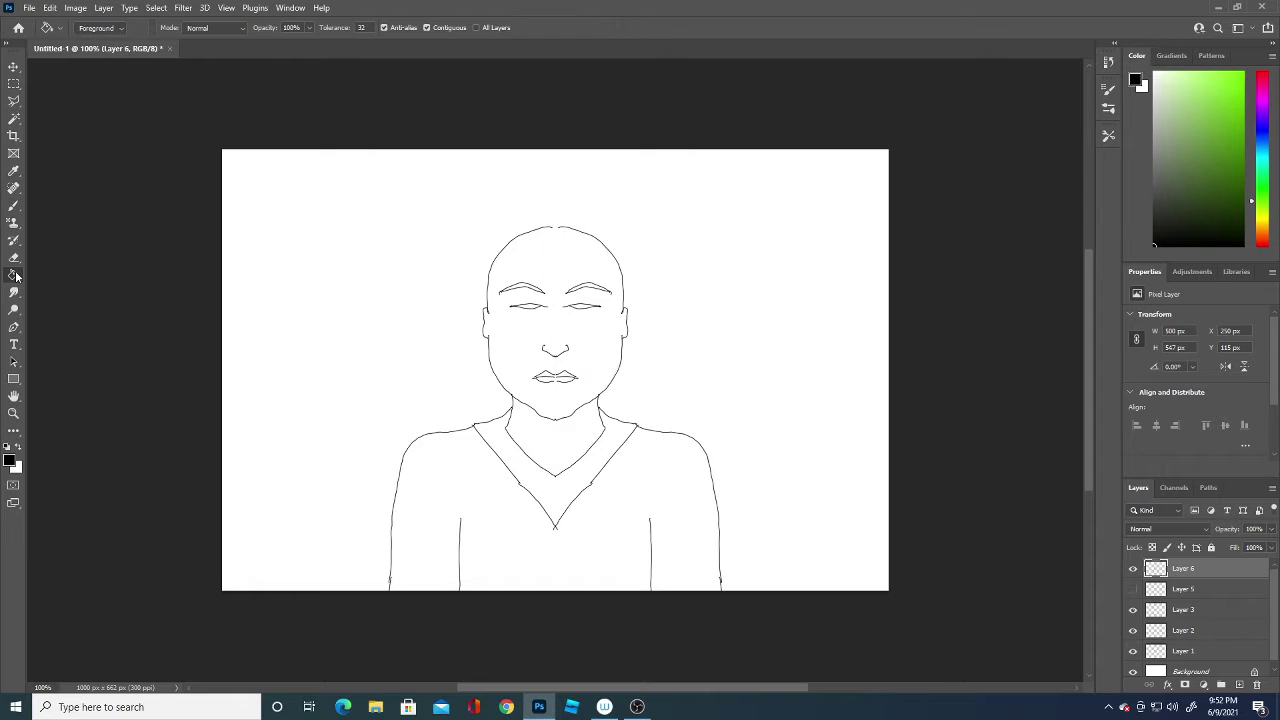
{"action": "left_click", "coordinate": [1212, 607]}
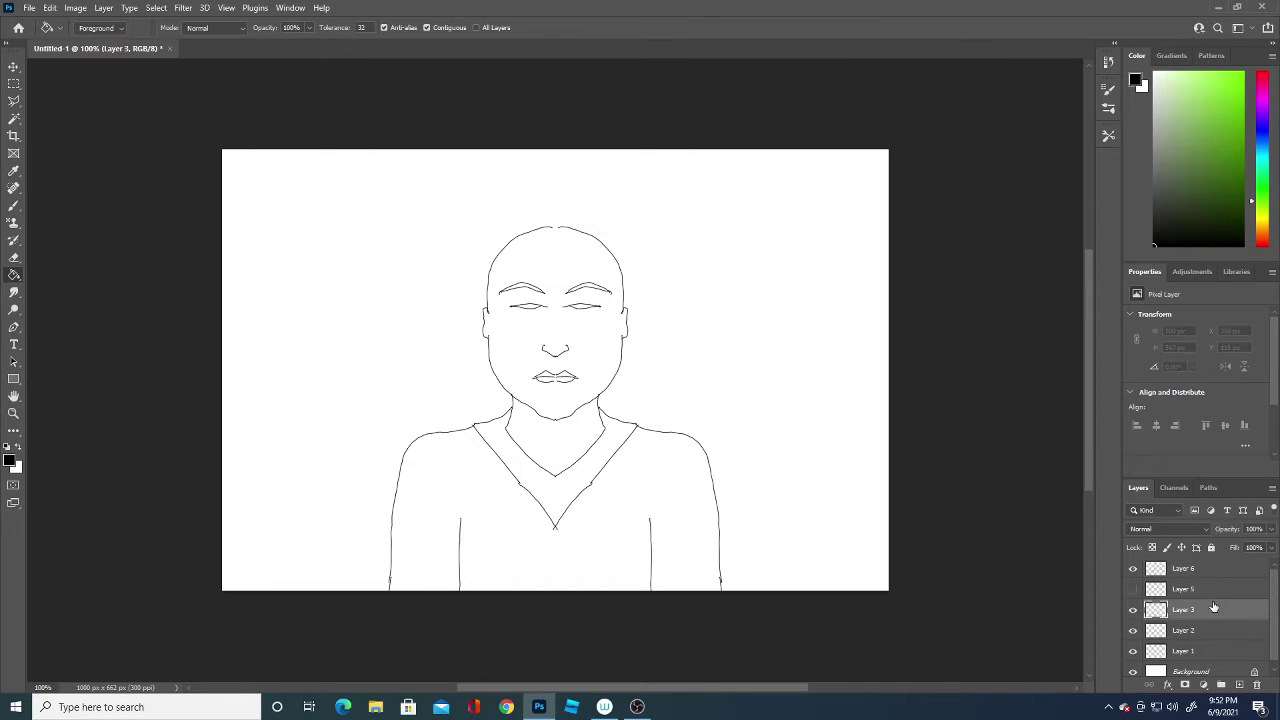
{"action": "left_click", "coordinate": [12, 462]}
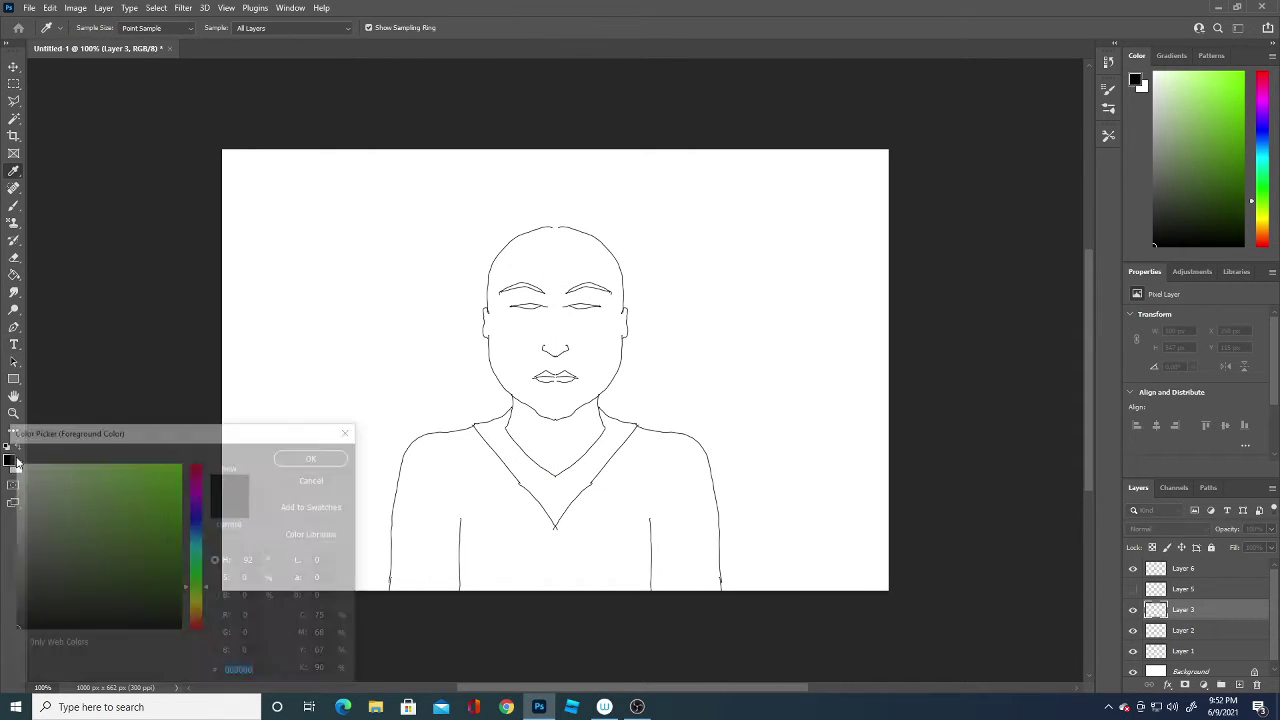
{"action": "left_click", "coordinate": [46, 511]}
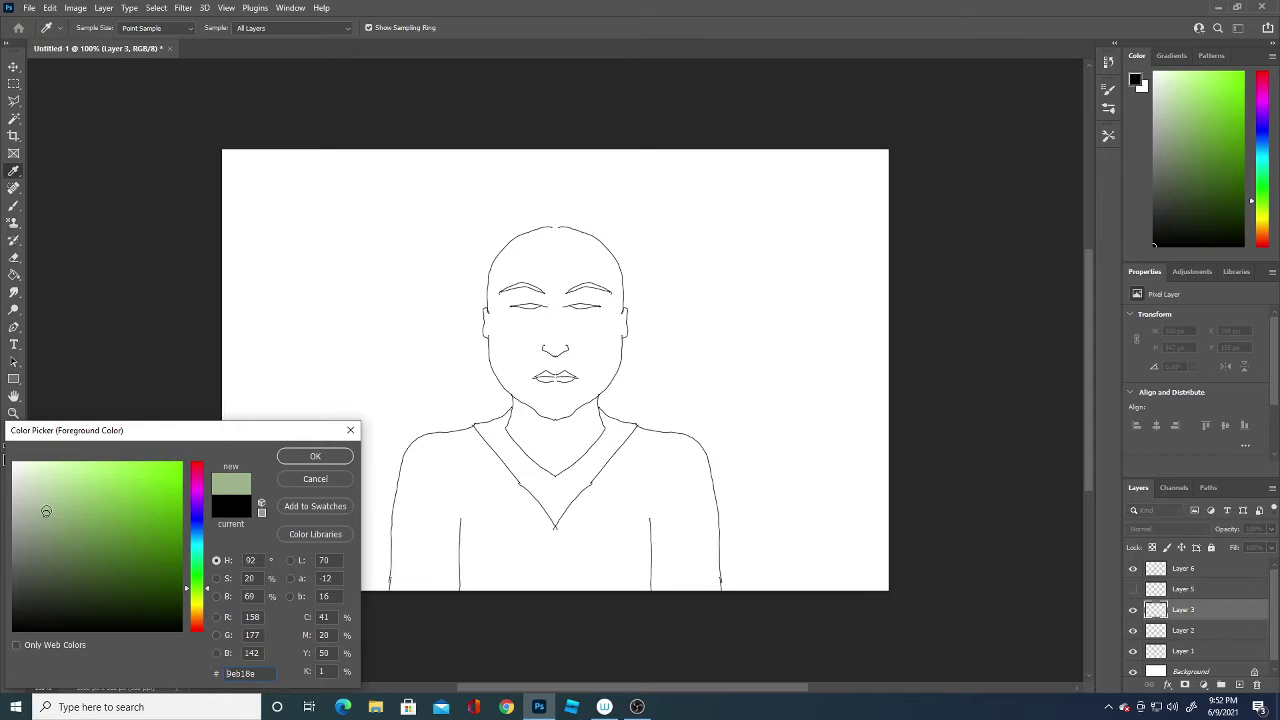
{"action": "mouse_move", "coordinate": [46, 514]}
{"action": "left_mouse_down"}
{"action": "mouse_move", "coordinate": [36, 536]}
{"action": "mouse_move", "coordinate": [54, 499]}
{"action": "left_mouse_up"}
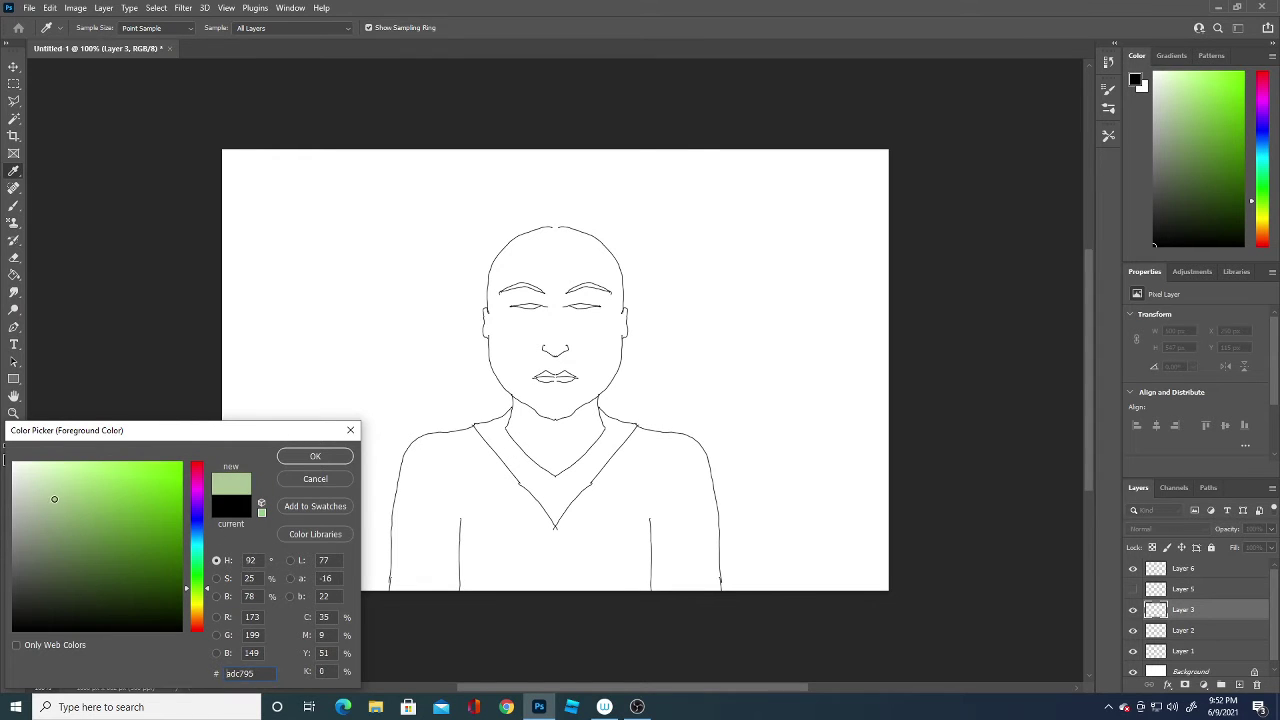
{"action": "left_click", "coordinate": [310, 459]}
{"action": "key", "text": "g"}
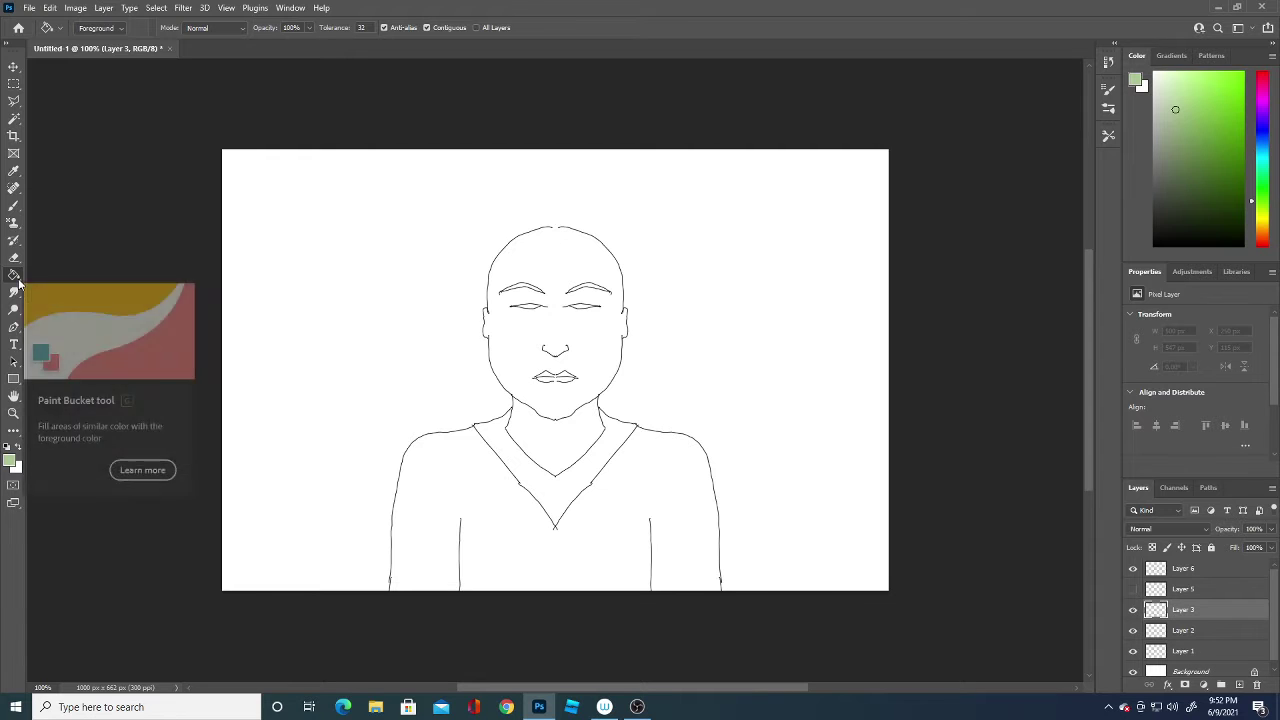
{"action": "left_click", "coordinate": [688, 368]}
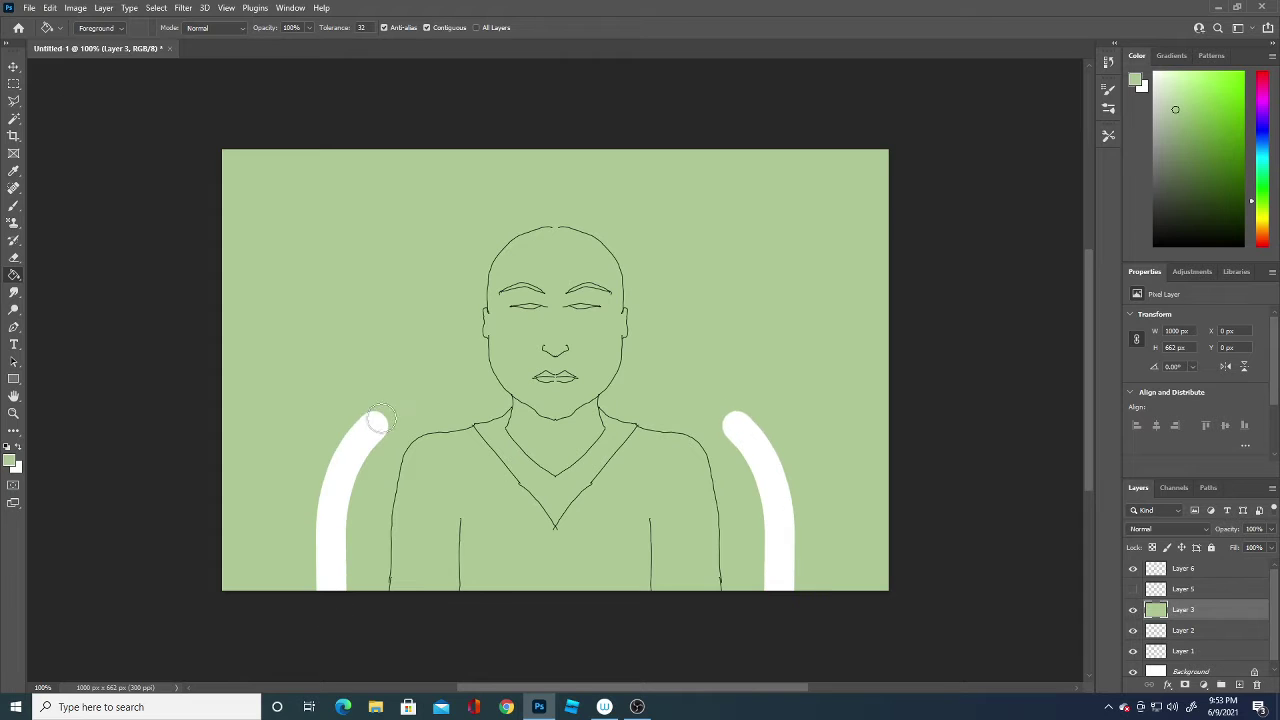
- Erase a band around the figure on Layer 3, delete the light green outside it and clear the selection
{"action": "left_click_drag", "start_coordinate": [571, 173], "coordinate": [622, 182]}
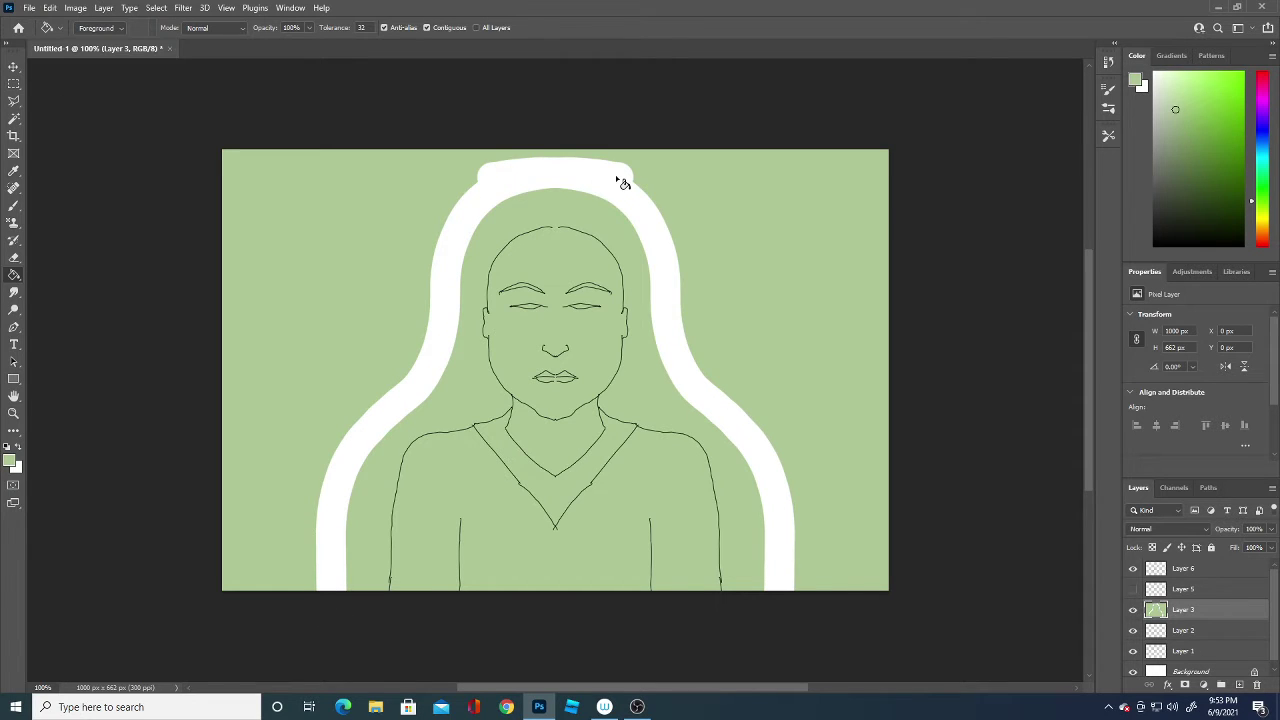
{"action": "left_click", "coordinate": [14, 101]}
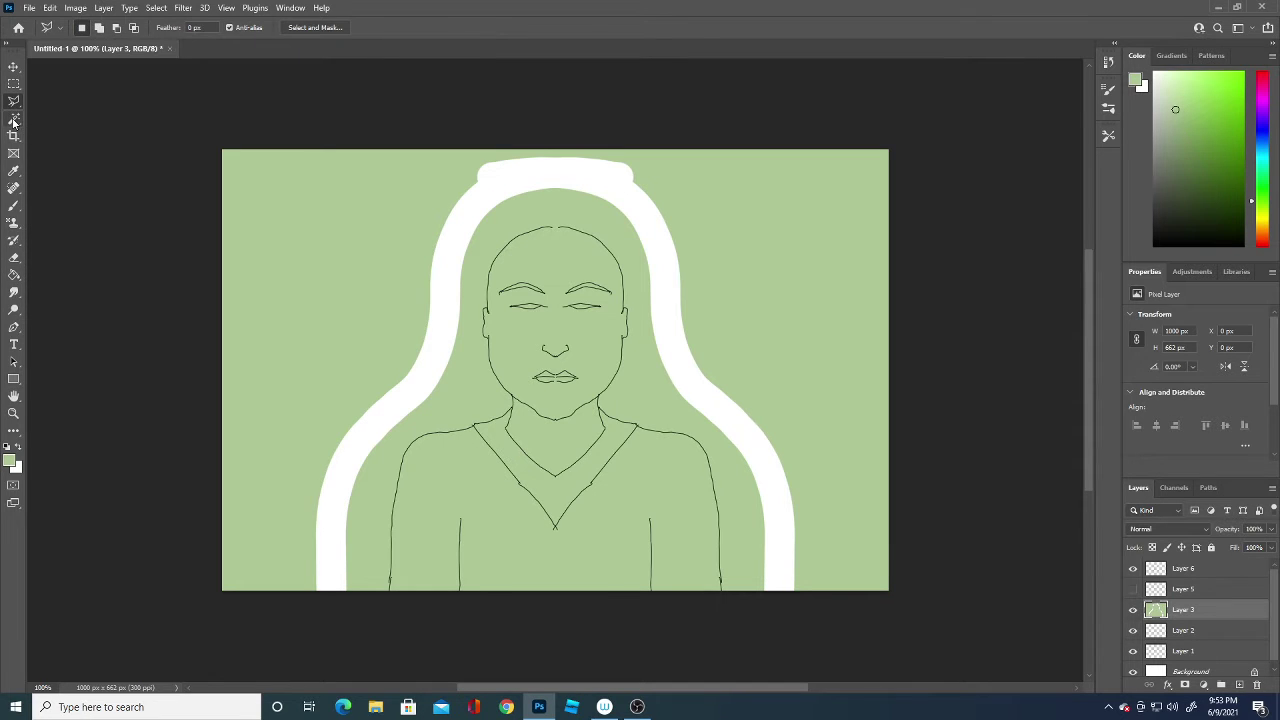
{"action": "left_click", "coordinate": [16, 119]}
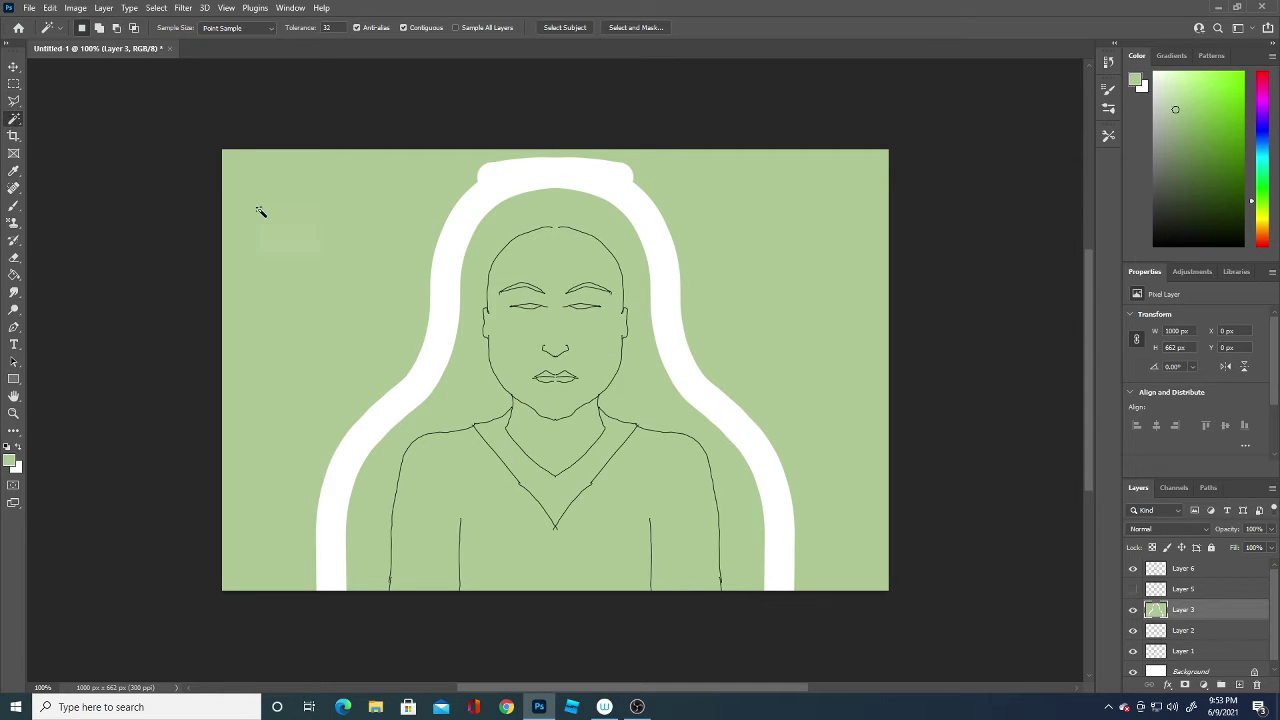
{"action": "left_click", "coordinate": [296, 212]}
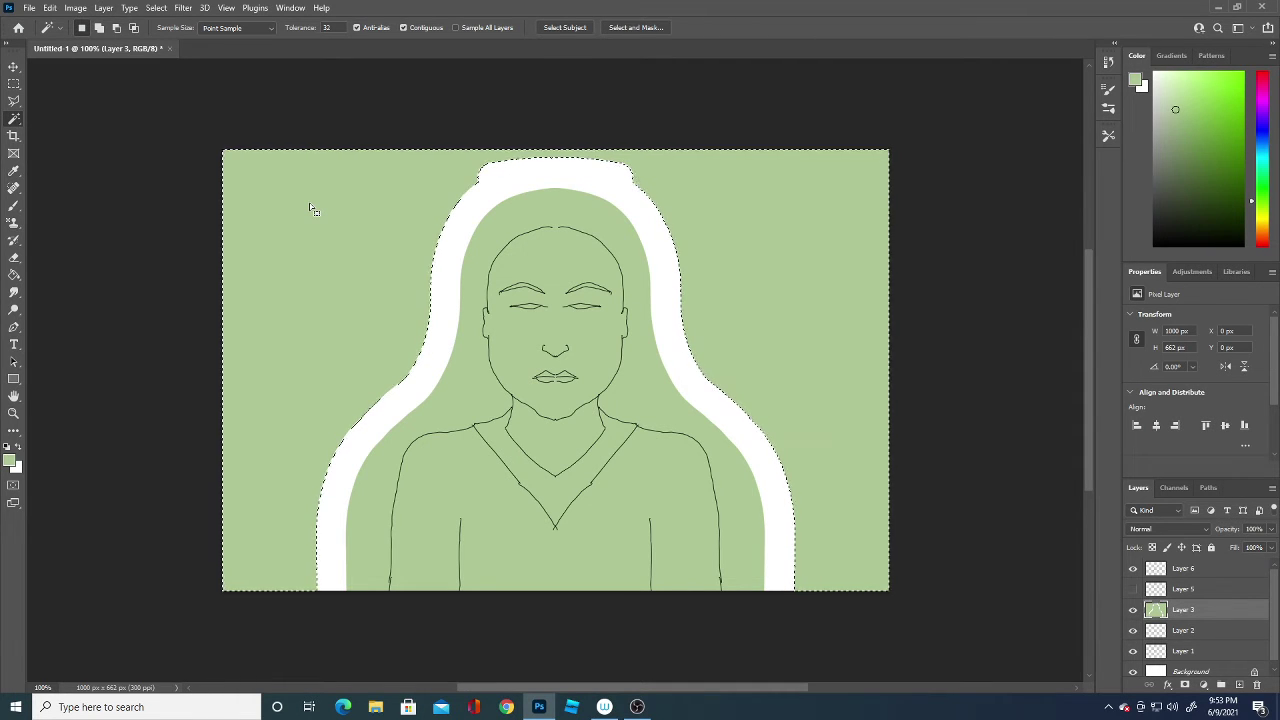
{"action": "key", "text": "Delete"}
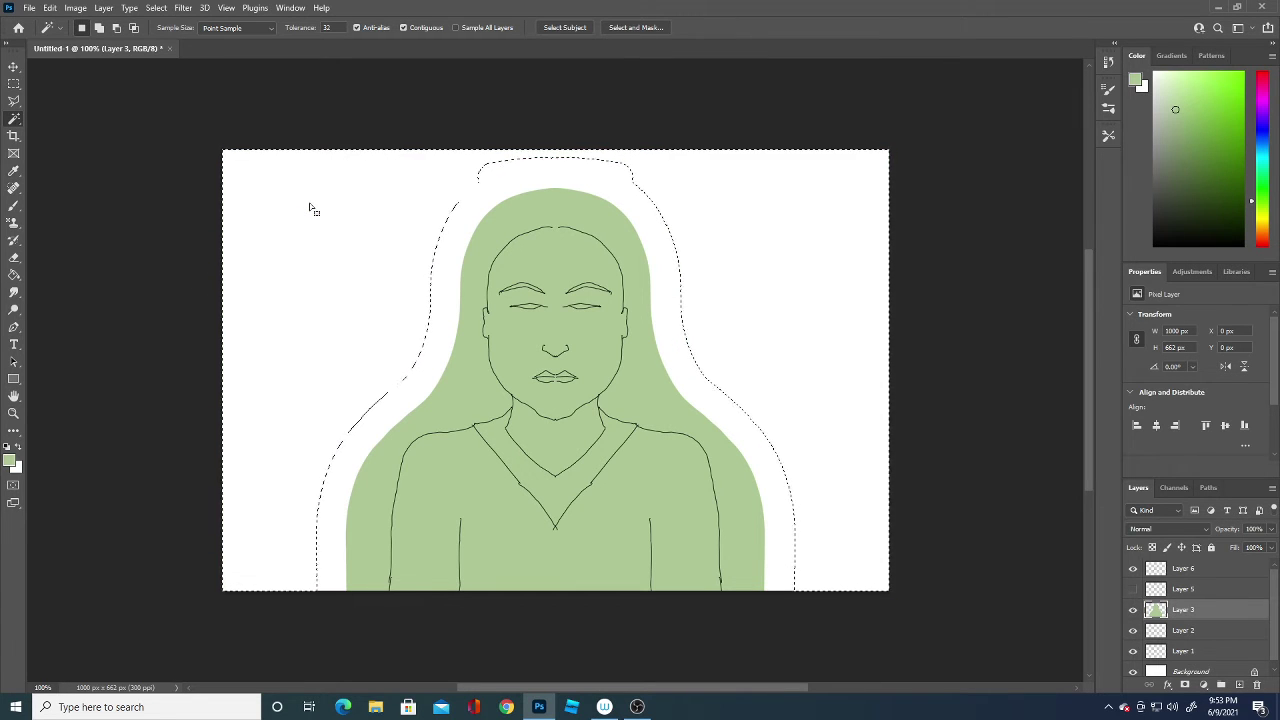
{"action": "key", "text": "m"}
{"action": "key", "text": "ctrl+d"}
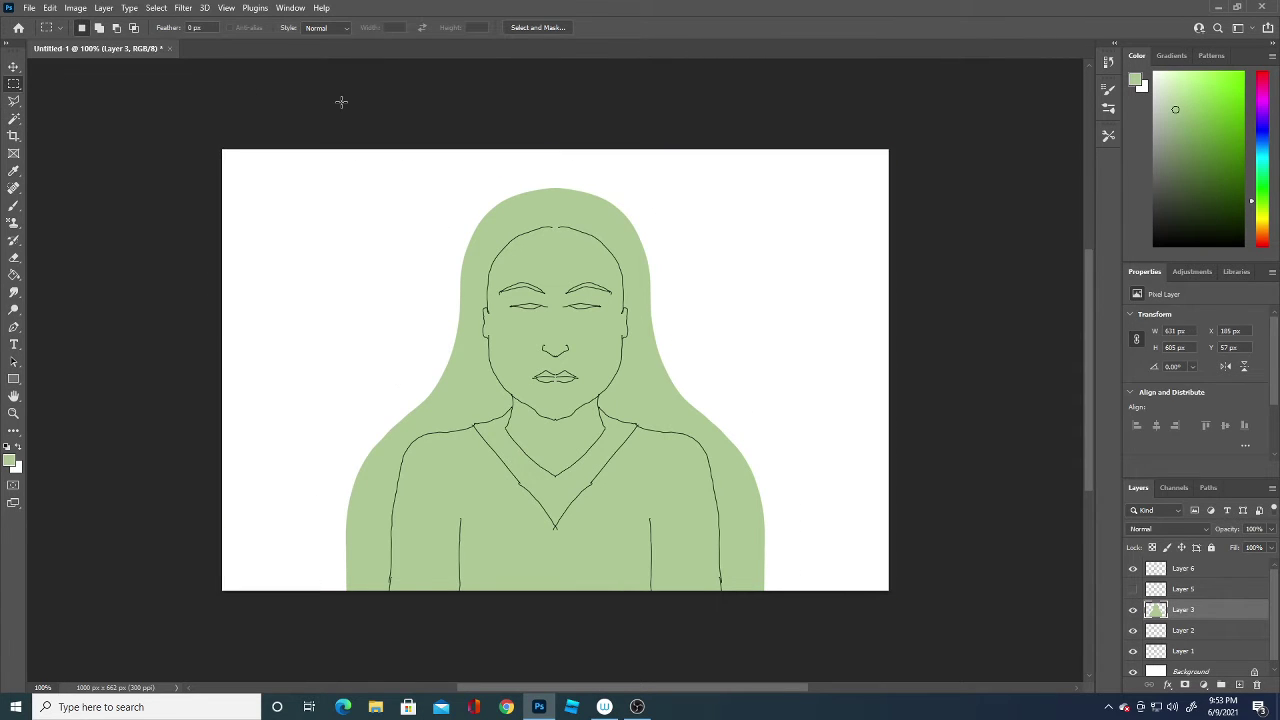
- Fill Layer 2 with the darker muted green 7a8c6a as the background
{"action": "left_click", "coordinate": [1205, 632]}
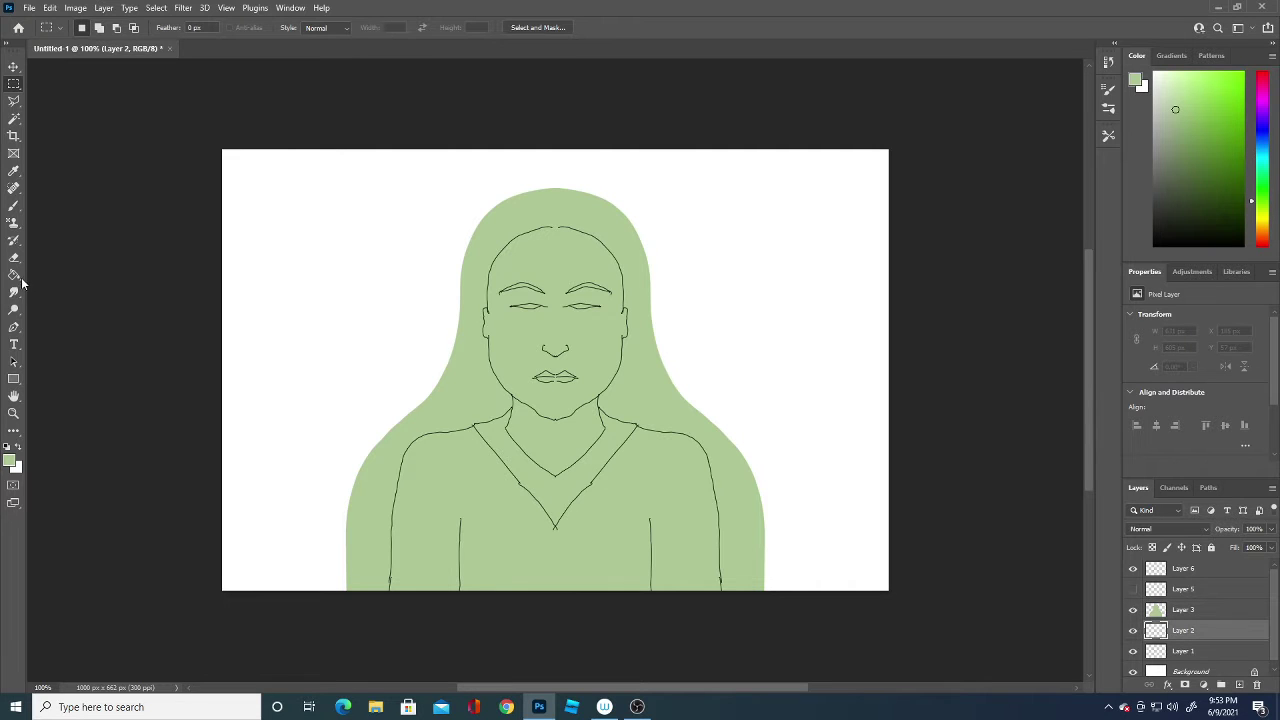
{"action": "key", "text": "i"}
{"action": "left_click", "coordinate": [10, 460]}
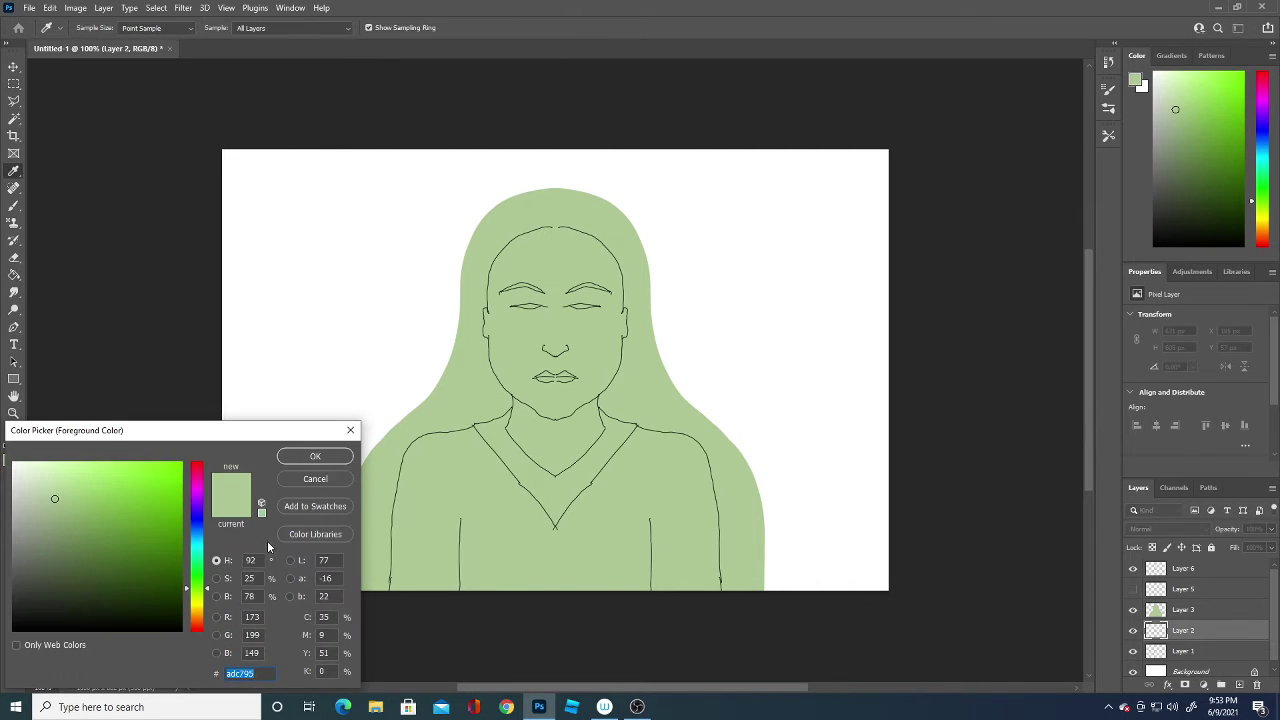
{"action": "left_click", "coordinate": [447, 410]}
{"action": "left_click", "coordinate": [52, 533]}
{"action": "left_click", "coordinate": [315, 456]}
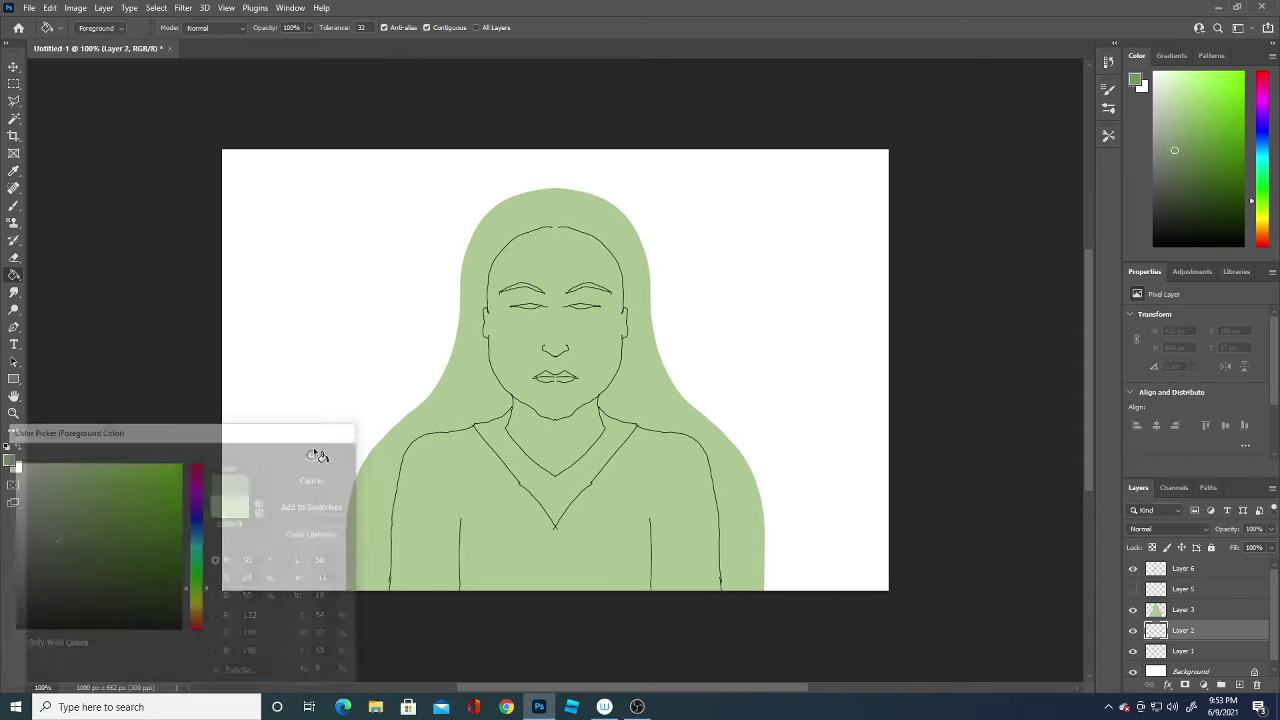
{"action": "key", "text": "g"}
{"action": "left_click", "coordinate": [278, 520]}
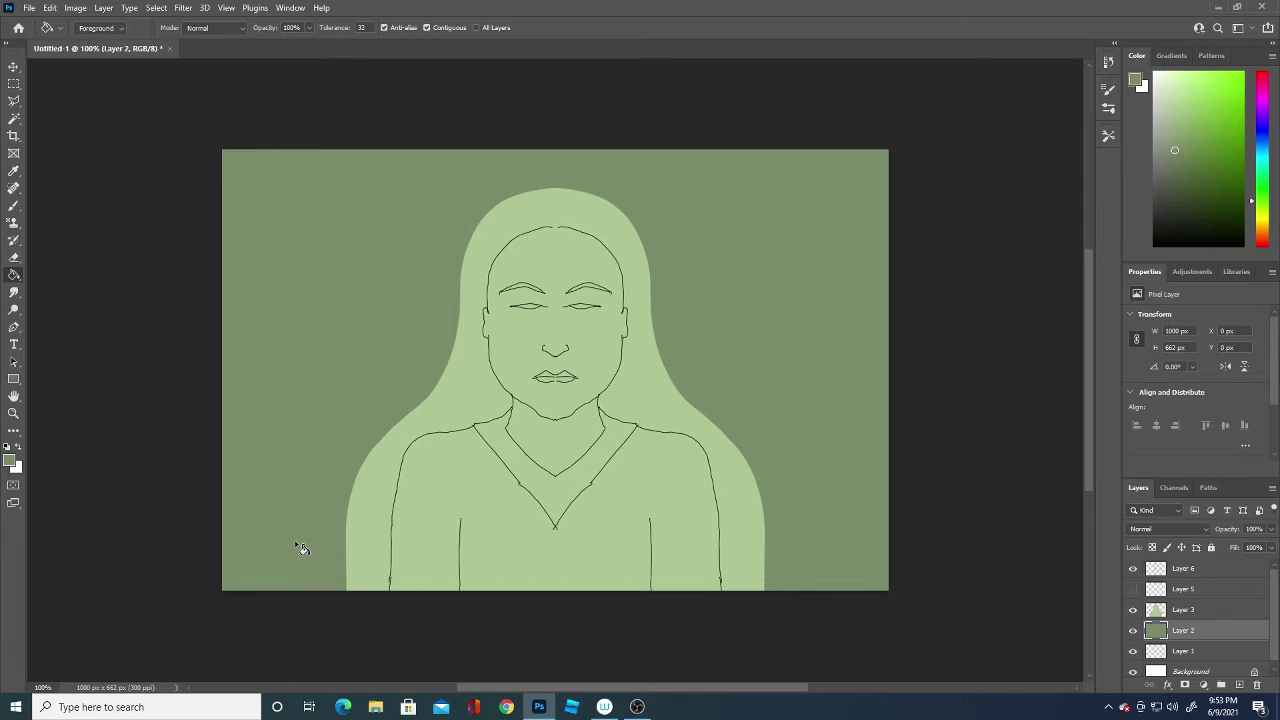
- Erase the light green on Layer 3 over the clothing, V-neck collar and shoulders
{"action": "left_click", "coordinate": [1211, 602]}
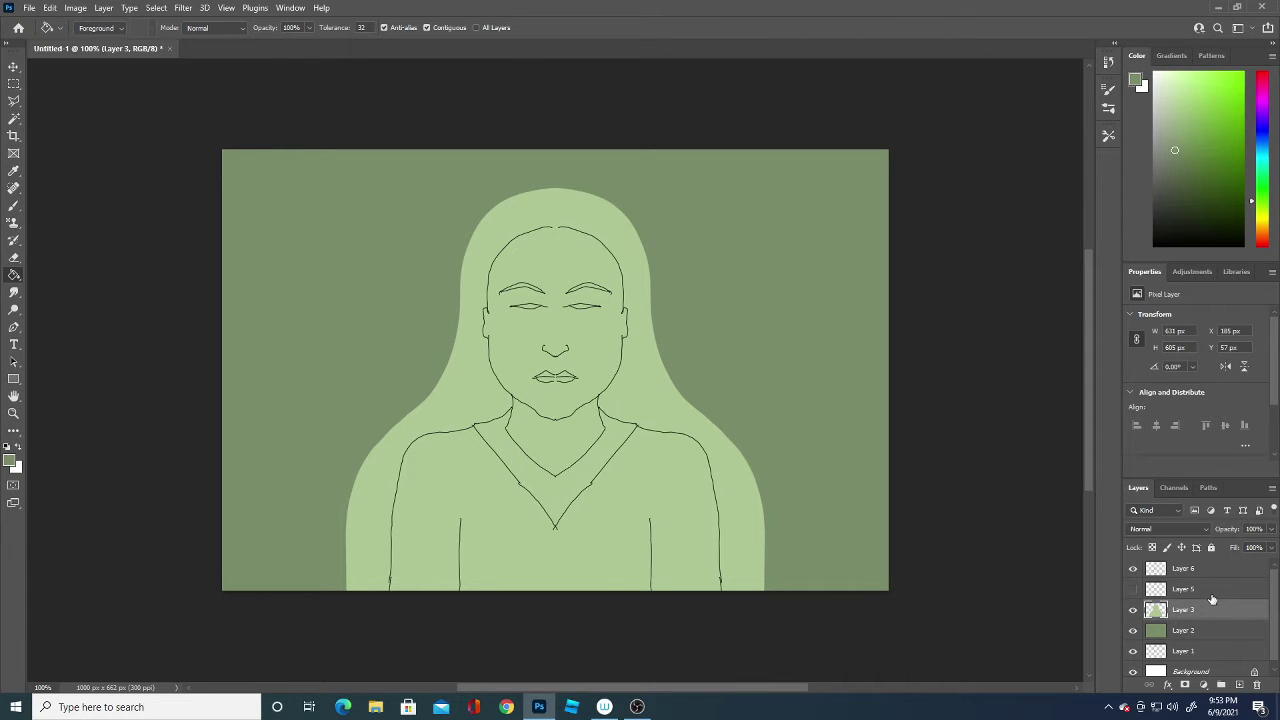
{"action": "mouse_move", "coordinate": [425, 450]}
{"action": "left_mouse_down"}
{"action": "mouse_move", "coordinate": [470, 540]}
{"action": "mouse_move", "coordinate": [430, 500]}
{"action": "mouse_move", "coordinate": [365, 520]}
{"action": "mouse_move", "coordinate": [371, 609]}
{"action": "mouse_move", "coordinate": [366, 457]}
{"action": "mouse_move", "coordinate": [445, 545]}
{"action": "mouse_move", "coordinate": [510, 565]}
{"action": "mouse_move", "coordinate": [480, 500]}
{"action": "mouse_move", "coordinate": [500, 480]}
{"action": "mouse_move", "coordinate": [523, 543]}
{"action": "mouse_move", "coordinate": [438, 418]}
{"action": "mouse_move", "coordinate": [531, 537]}
{"action": "mouse_move", "coordinate": [541, 540]}
{"action": "mouse_move", "coordinate": [445, 418]}
{"action": "mouse_move", "coordinate": [552, 540]}
{"action": "left_mouse_up"}
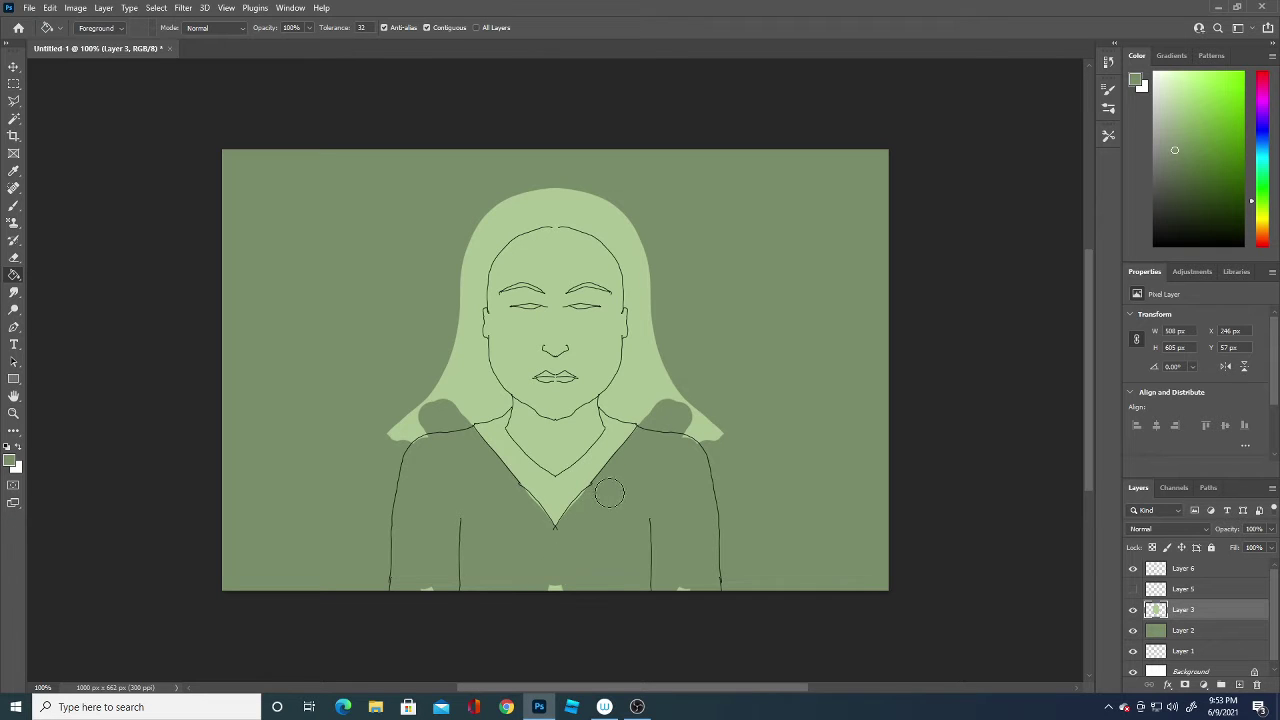
{"action": "mouse_move", "coordinate": [609, 493]}
{"action": "left_mouse_down"}
{"action": "mouse_move", "coordinate": [579, 516]}
{"action": "mouse_move", "coordinate": [603, 472]}
{"action": "mouse_move", "coordinate": [558, 500]}
{"action": "mouse_move", "coordinate": [644, 424]}
{"action": "mouse_move", "coordinate": [633, 431]}
{"action": "mouse_move", "coordinate": [613, 406]}
{"action": "mouse_move", "coordinate": [614, 442]}
{"action": "mouse_move", "coordinate": [559, 492]}
{"action": "left_mouse_up"}
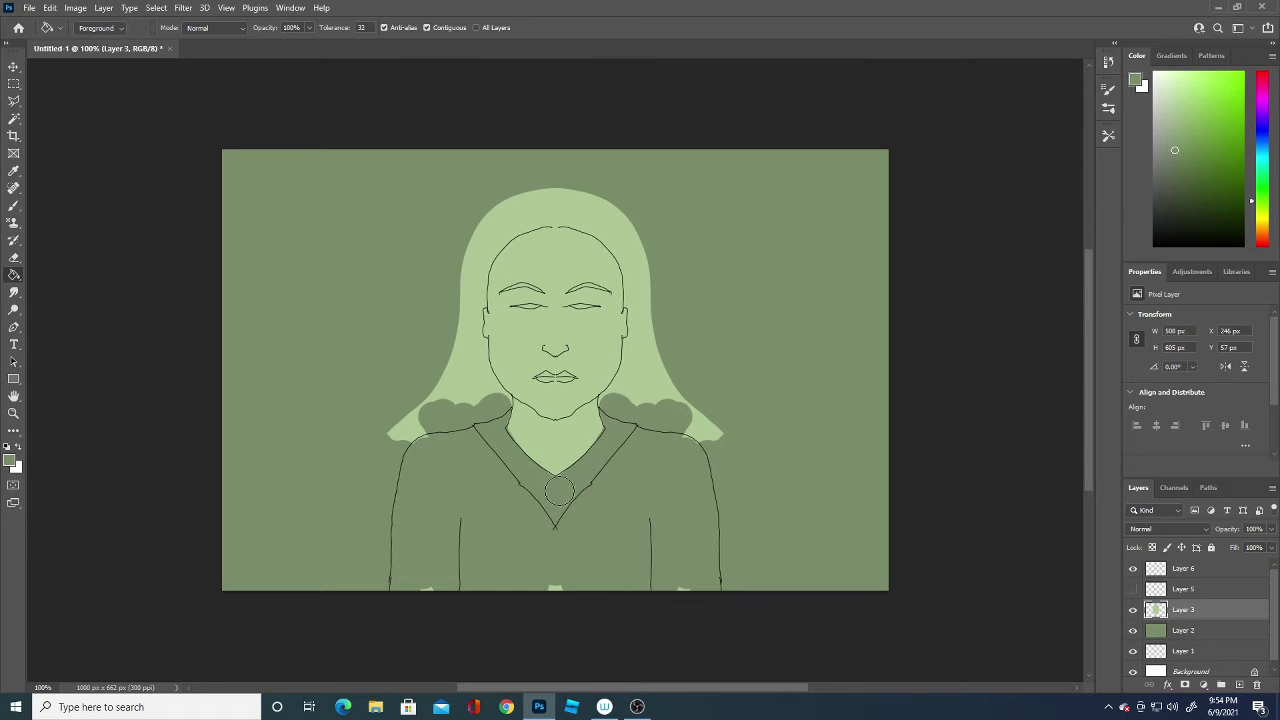
{"action": "left_click_drag", "start_coordinate": [686, 410], "coordinate": [693, 448]}
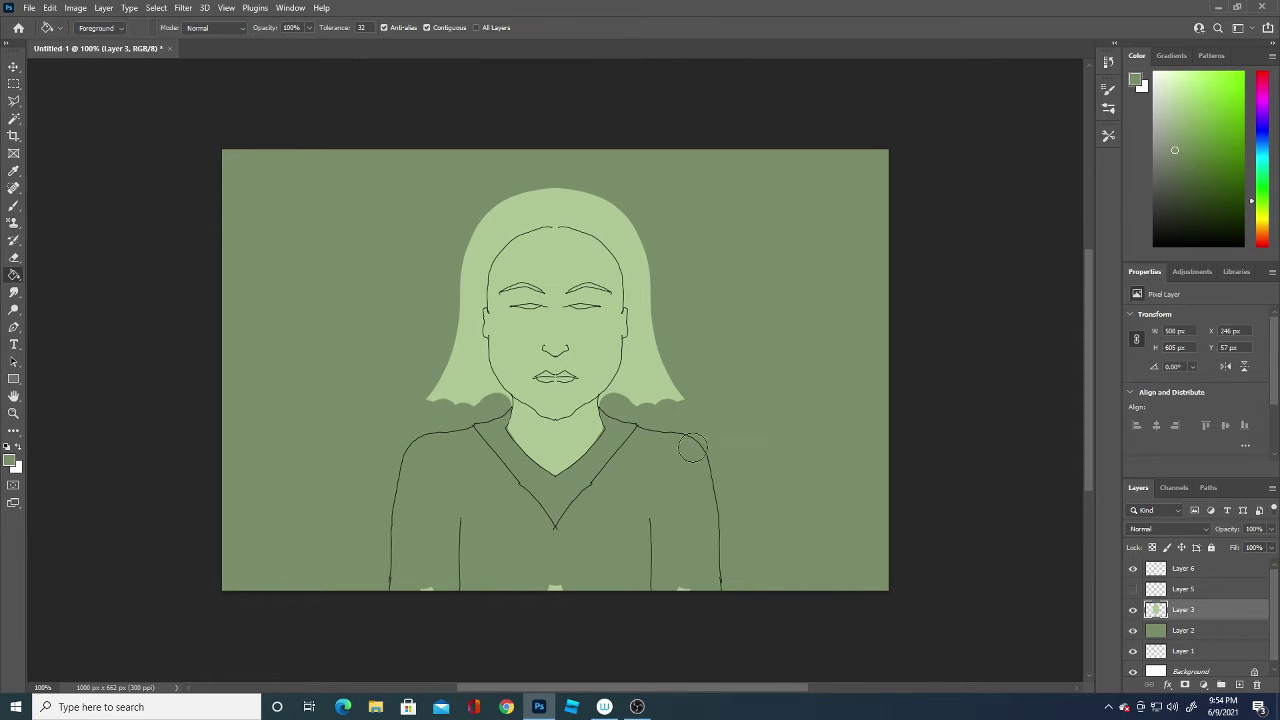
- Erase the light green surrounding the head on Layer 3, from the sides up over the top
{"action": "key", "text": "ctrl+z"}
{"action": "mouse_move", "coordinate": [424, 368]}
{"action": "left_mouse_down"}
{"action": "mouse_move", "coordinate": [427, 400]}
{"action": "mouse_move", "coordinate": [431, 320]}
{"action": "mouse_move", "coordinate": [455, 243]}
{"action": "mouse_move", "coordinate": [483, 211]}
{"action": "mouse_move", "coordinate": [522, 194]}
{"action": "mouse_move", "coordinate": [560, 196]}
{"action": "mouse_move", "coordinate": [552, 212]}
{"action": "mouse_move", "coordinate": [594, 200]}
{"action": "mouse_move", "coordinate": [614, 206]}
{"action": "mouse_move", "coordinate": [573, 208]}
{"action": "mouse_move", "coordinate": [623, 234]}
{"action": "mouse_move", "coordinate": [643, 272]}
{"action": "mouse_move", "coordinate": [658, 378]}
{"action": "mouse_move", "coordinate": [640, 395]}
{"action": "mouse_move", "coordinate": [655, 315]}
{"action": "mouse_move", "coordinate": [645, 276]}
{"action": "mouse_move", "coordinate": [589, 206]}
{"action": "mouse_move", "coordinate": [624, 242]}
{"action": "mouse_move", "coordinate": [644, 294]}
{"action": "mouse_move", "coordinate": [634, 259]}
{"action": "left_mouse_up"}
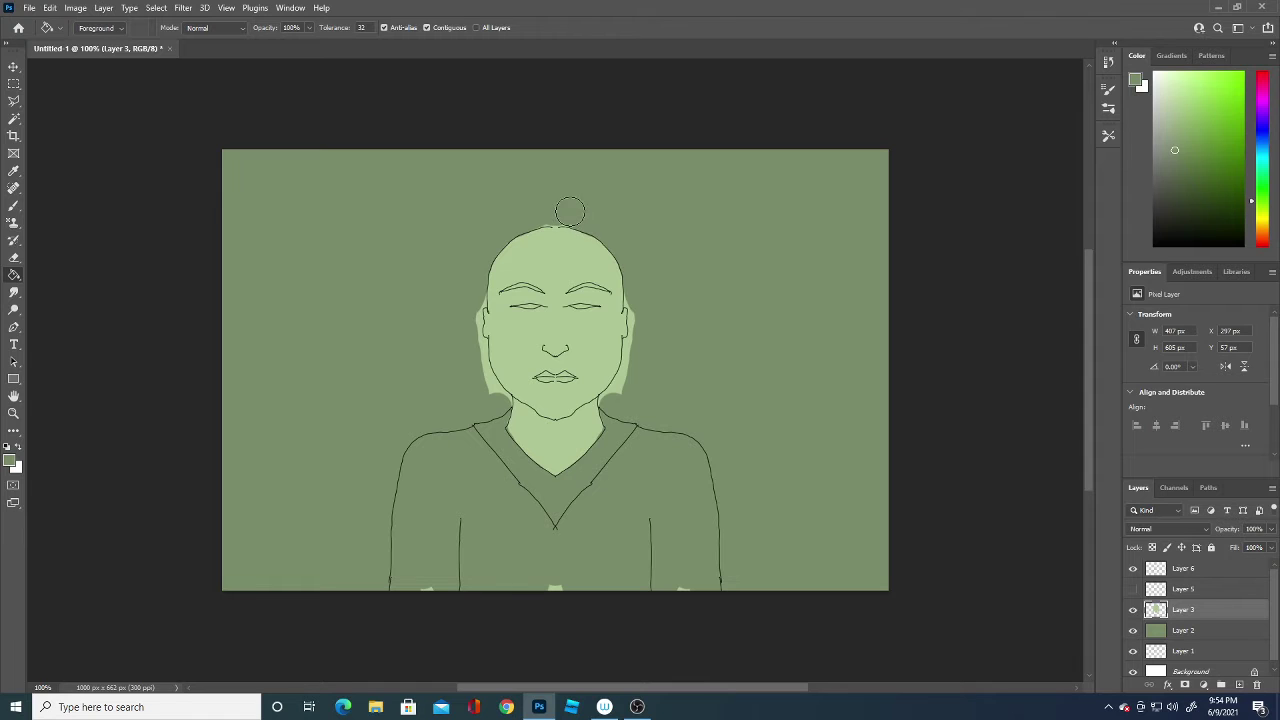
{"action": "left_click_drag", "start_coordinate": [570, 211], "coordinate": [546, 210]}
{"action": "key", "text": "ctrl+z"}
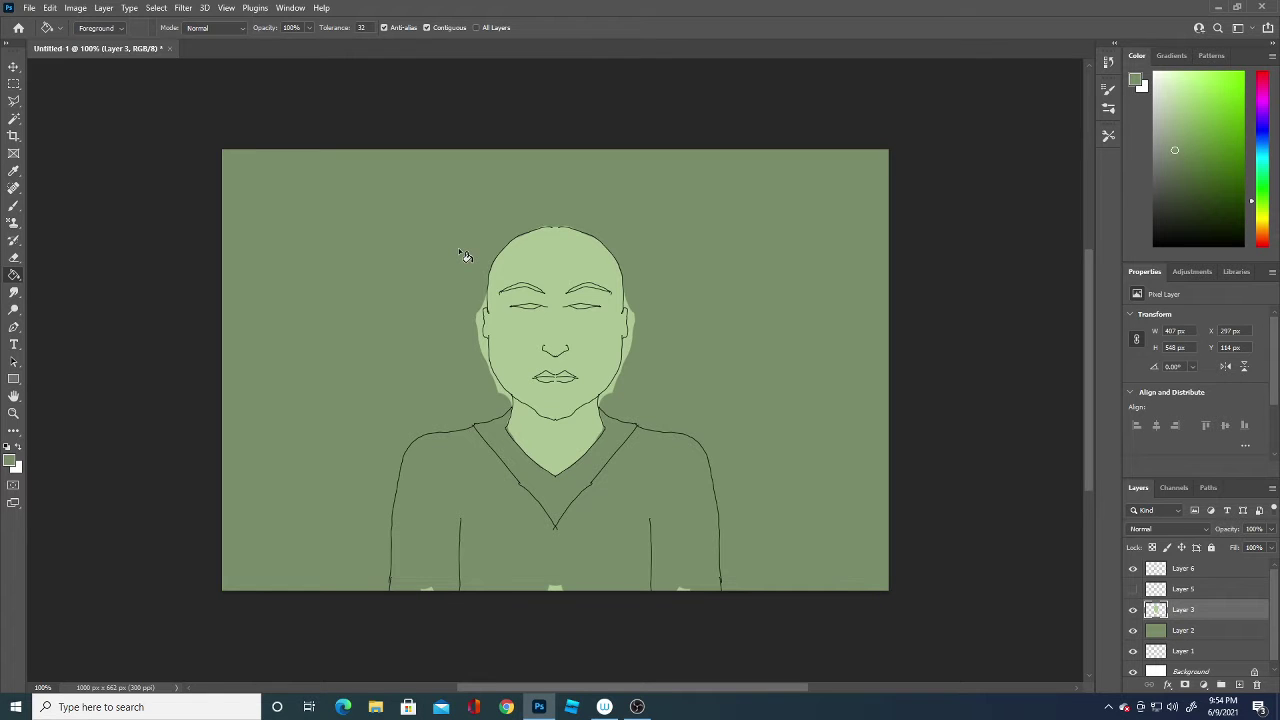
{"action": "key", "text": "w"}
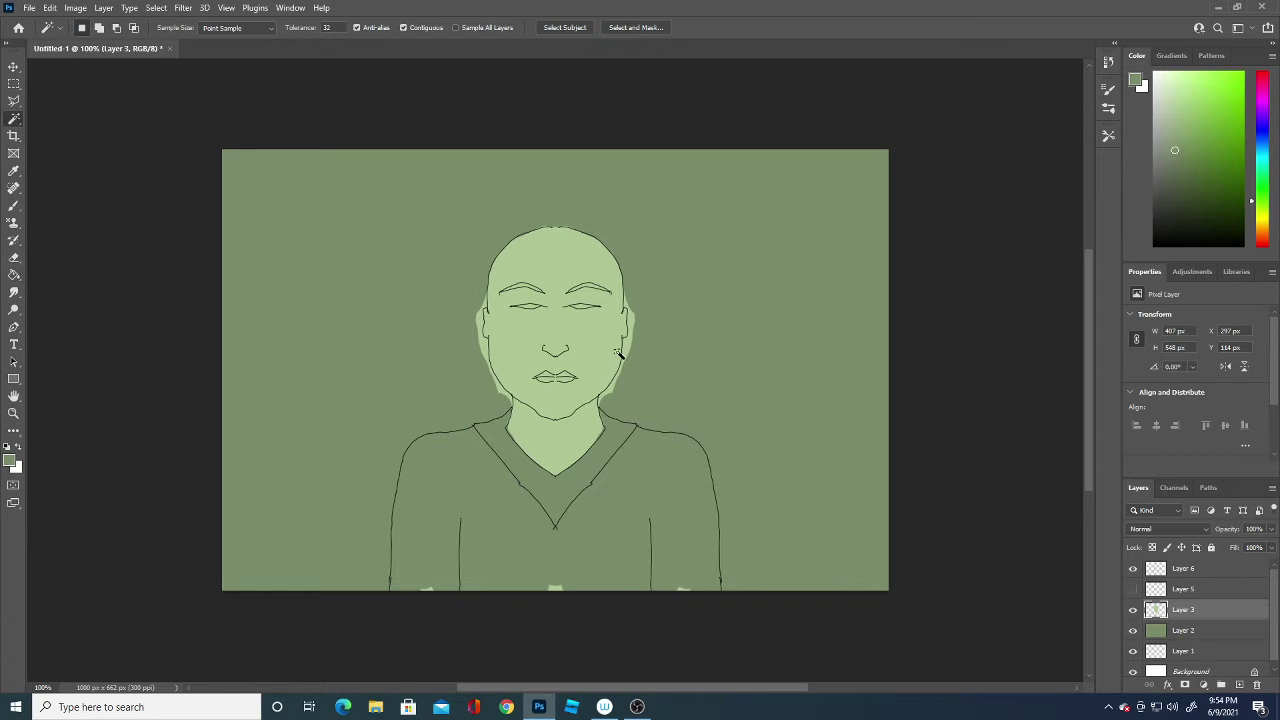
{"action": "left_click", "coordinate": [634, 352]}
{"action": "left_click", "coordinate": [14, 84]}
{"action": "left_click", "coordinate": [288, 191]}
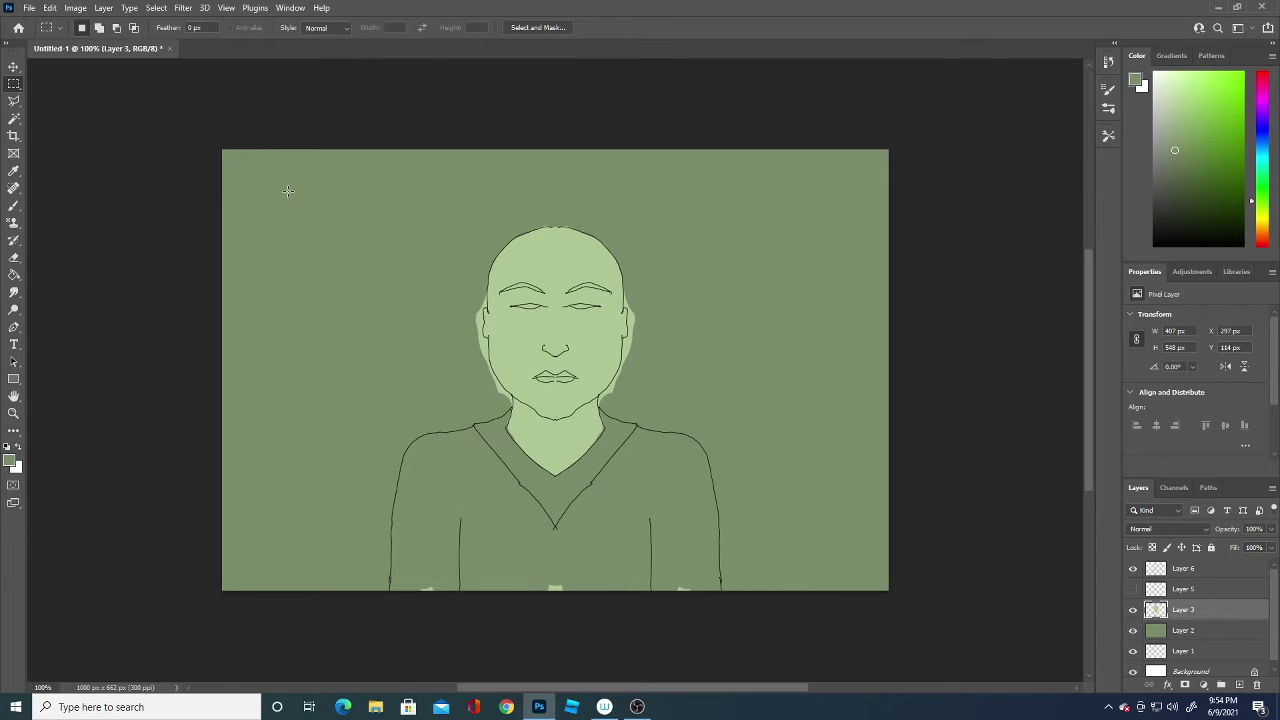
- Set the Eraser to a 3 px hard round brush and remove the leftover light green around the ears and jaw
{"action": "left_click", "coordinate": [14, 257]}
{"action": "left_click", "coordinate": [60, 28]}
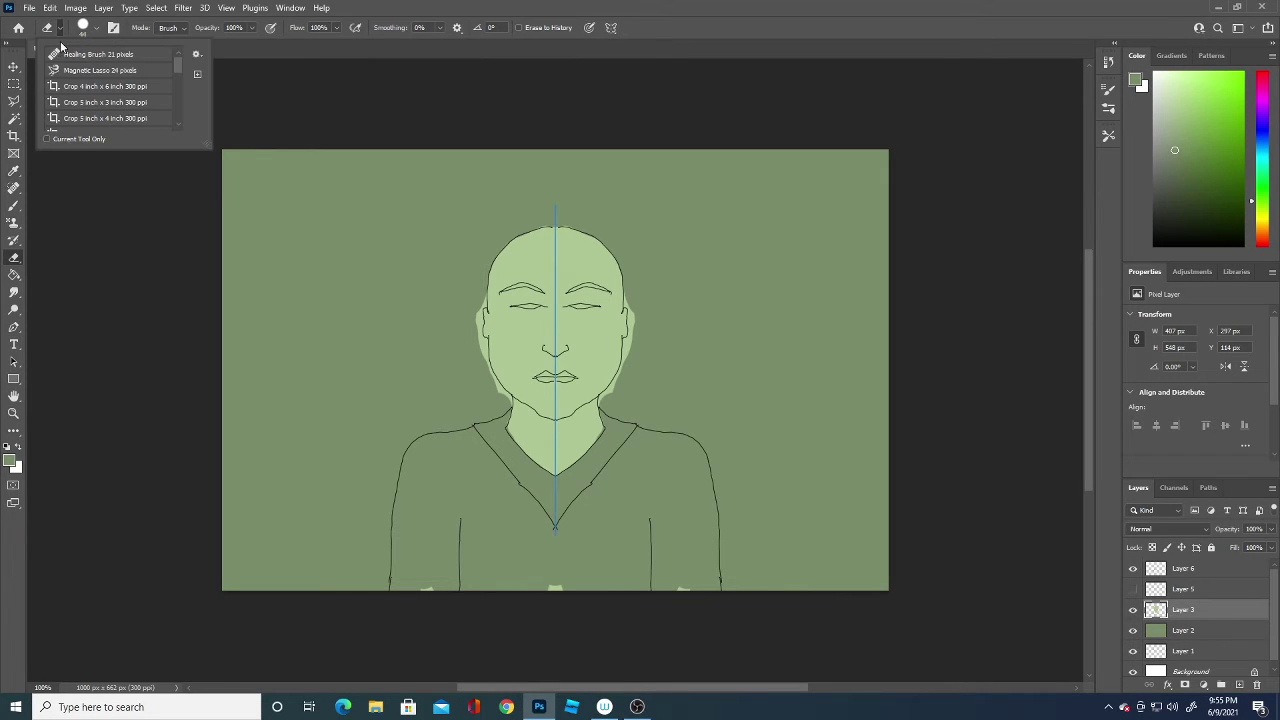
{"action": "left_click", "coordinate": [94, 28]}
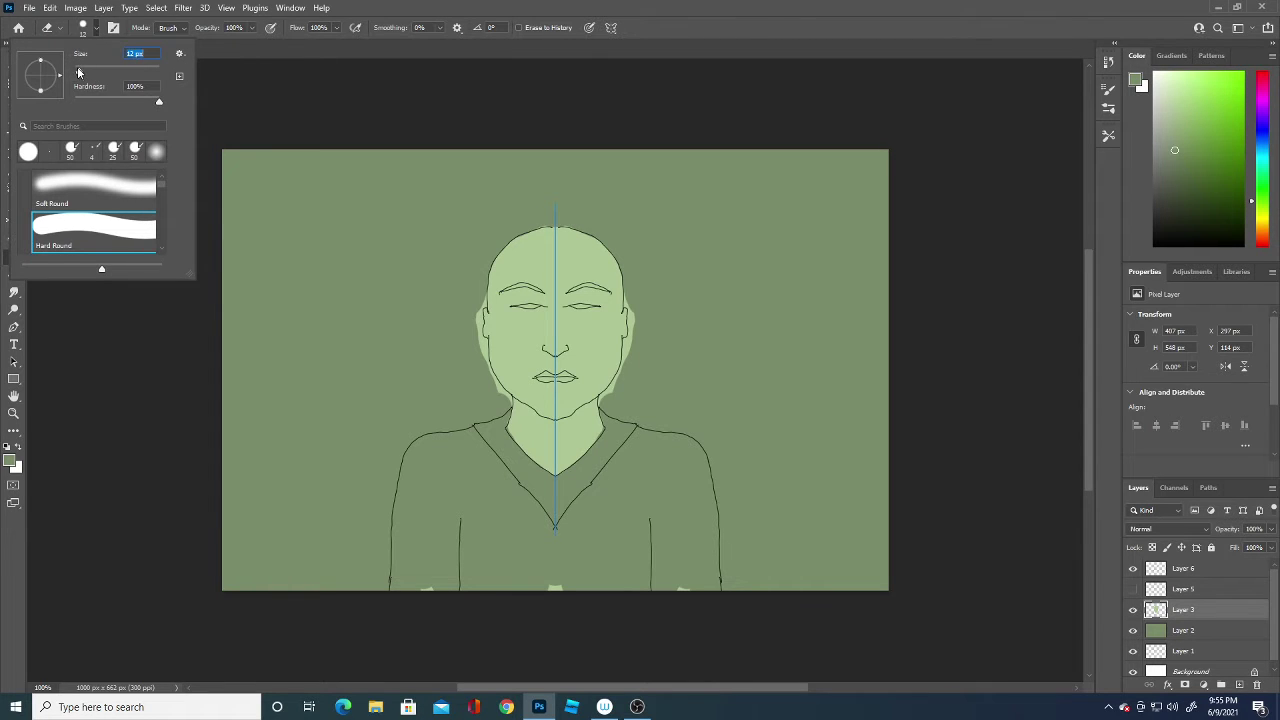
{"action": "left_click_drag", "start_coordinate": [74, 71], "coordinate": [73, 73]}
{"action": "left_click", "coordinate": [636, 355]}
{"action": "mouse_move", "coordinate": [629, 330]}
{"action": "left_mouse_down"}
{"action": "mouse_move", "coordinate": [628, 352]}
{"action": "mouse_move", "coordinate": [630, 311]}
{"action": "left_mouse_up"}
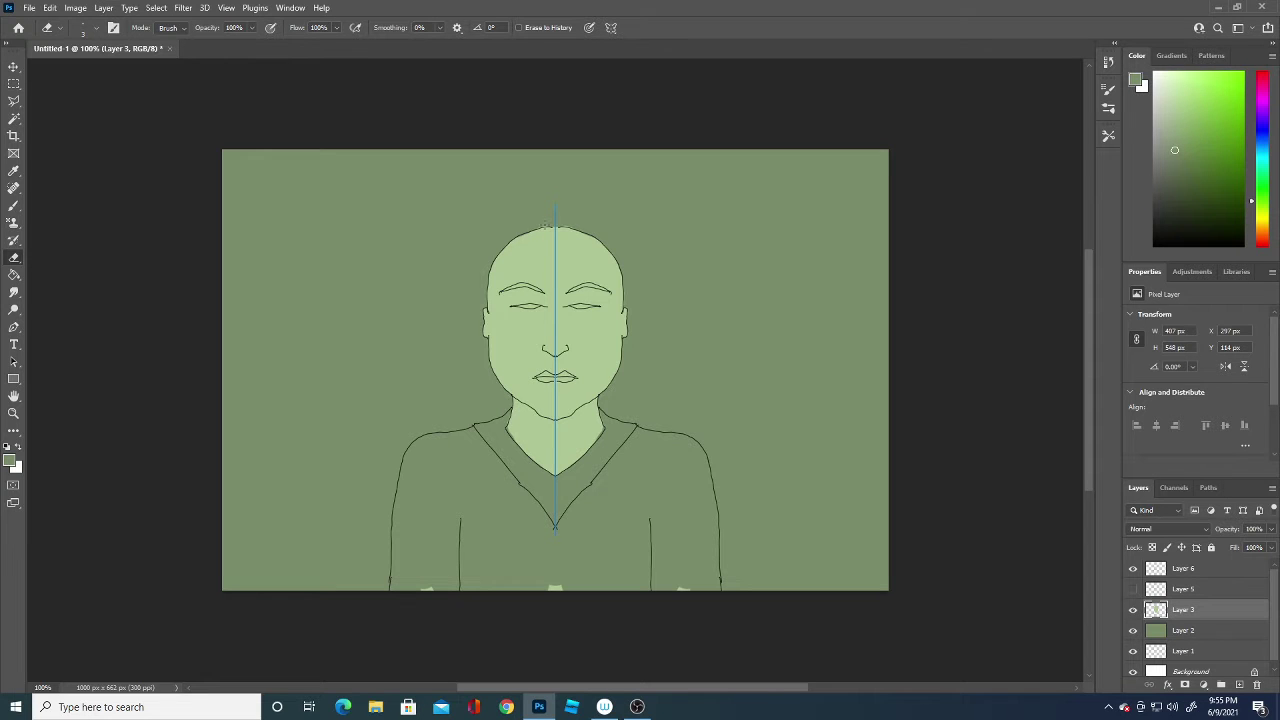
- Set the foreground colour to the mid green 96ad81 and add a new layer above the line art
{"action": "left_click", "coordinate": [9, 460]}
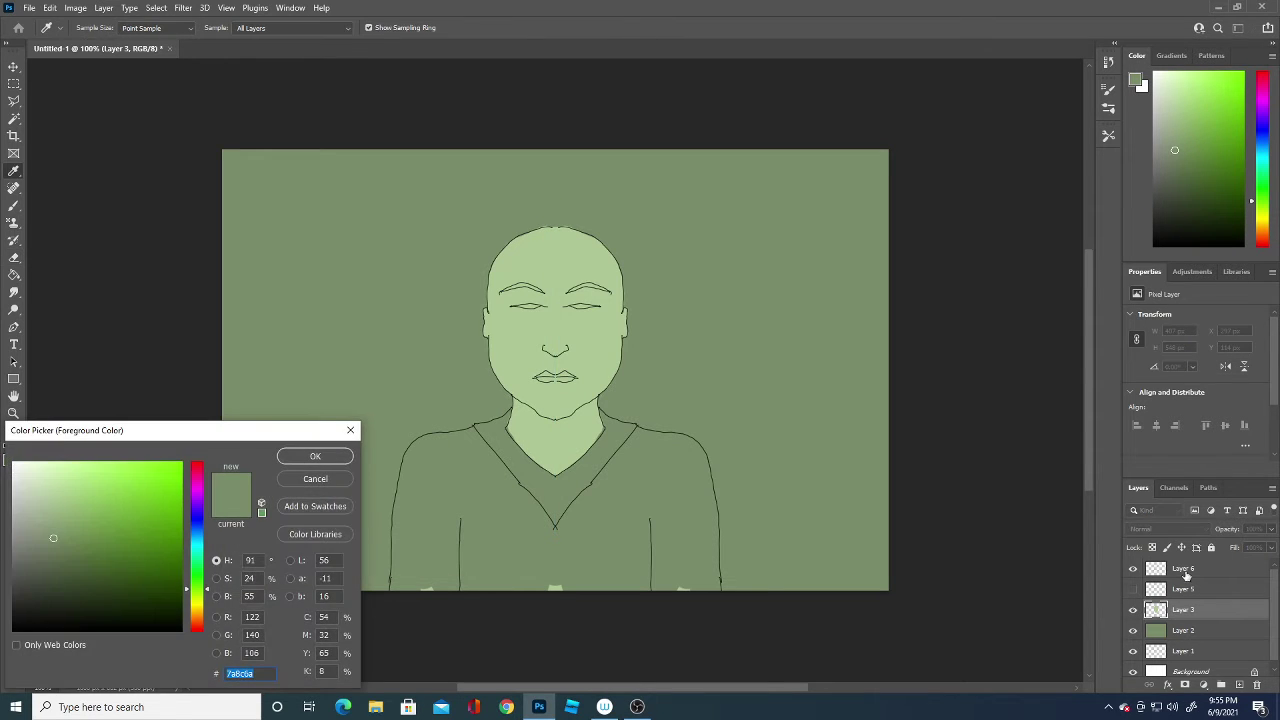
{"action": "left_click", "coordinate": [524, 372]}
{"action": "left_click", "coordinate": [57, 510]}
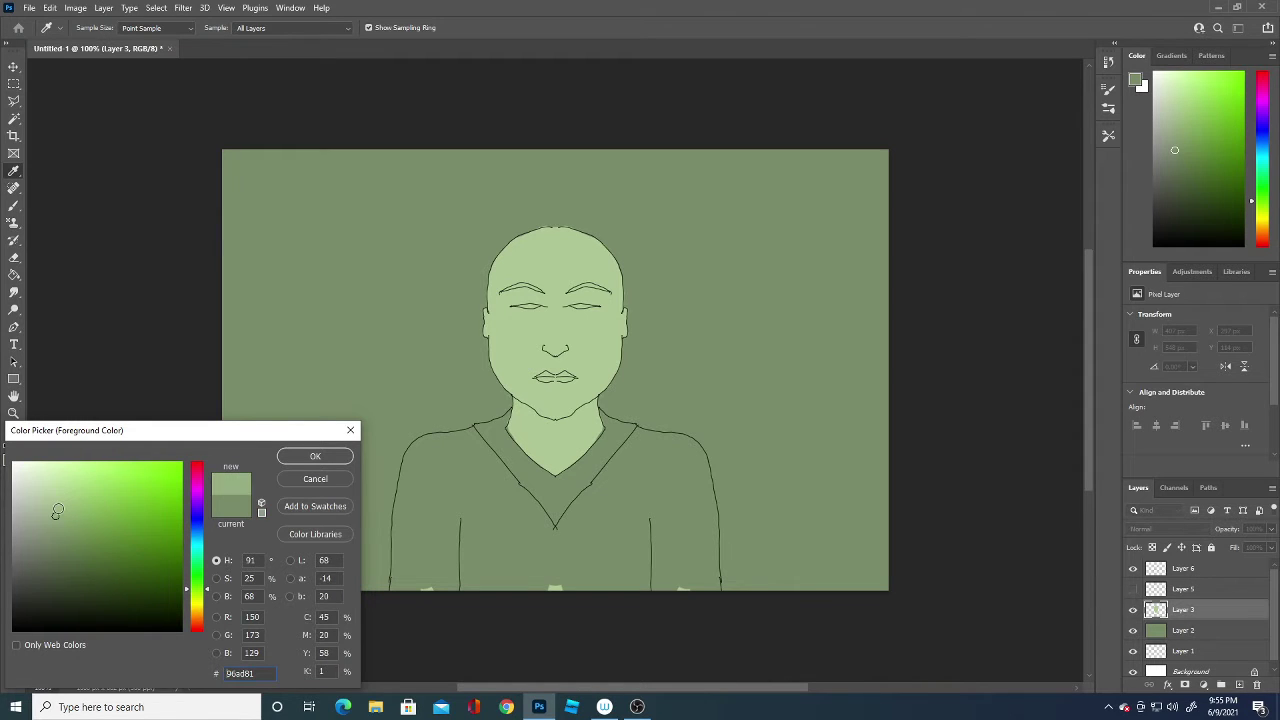
{"action": "left_click", "coordinate": [318, 456]}
{"action": "key", "text": "ctrl+shift+alt+n"}
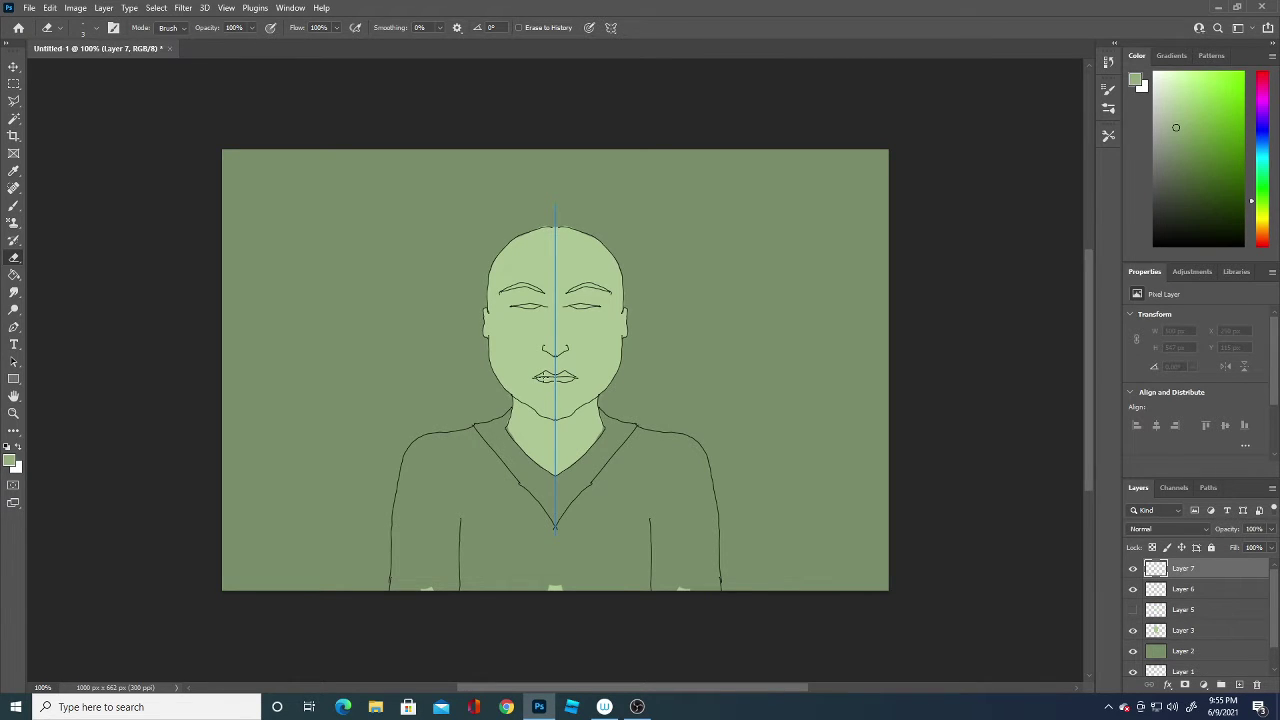
- Paint the upper and lower lips in the mid green on Layer 7 with the 1 px brush
{"action": "left_click", "coordinate": [13, 206]}
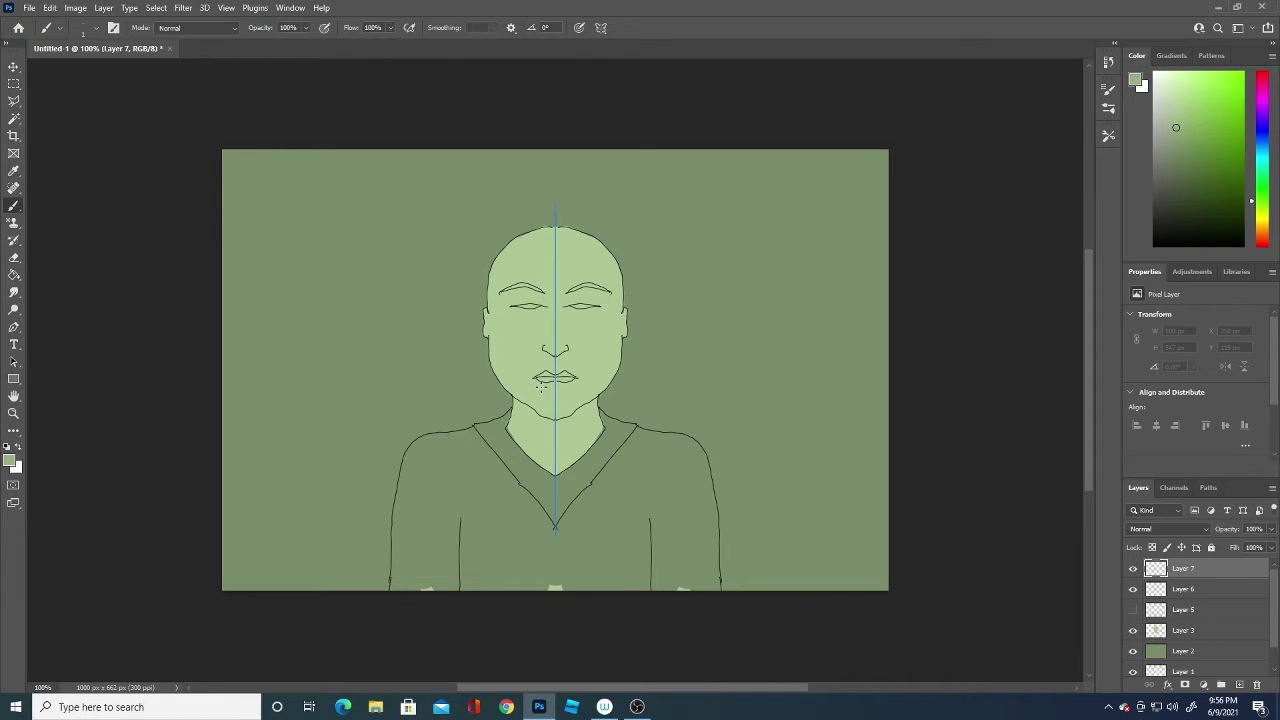
{"action": "key", "text": "ctrl+plus"}
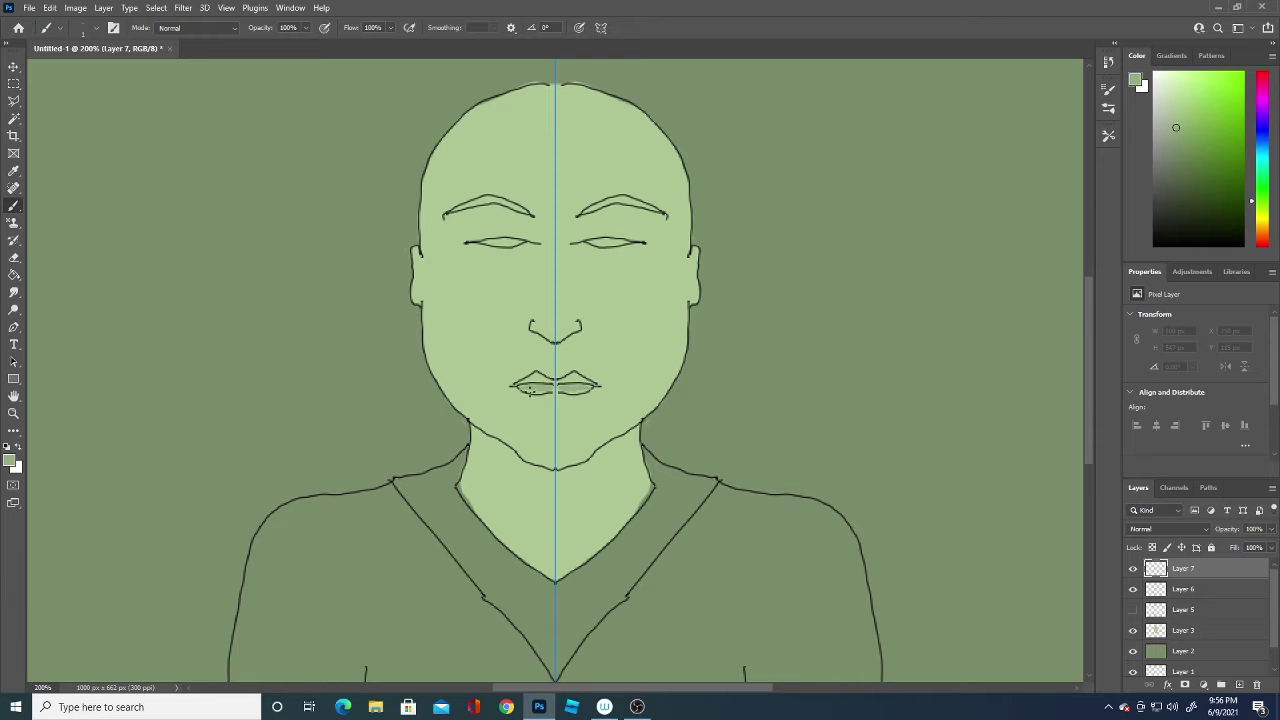
{"action": "mouse_move", "coordinate": [527, 391]}
{"action": "left_mouse_down"}
{"action": "mouse_move", "coordinate": [560, 390]}
{"action": "mouse_move", "coordinate": [542, 386]}
{"action": "left_mouse_up"}
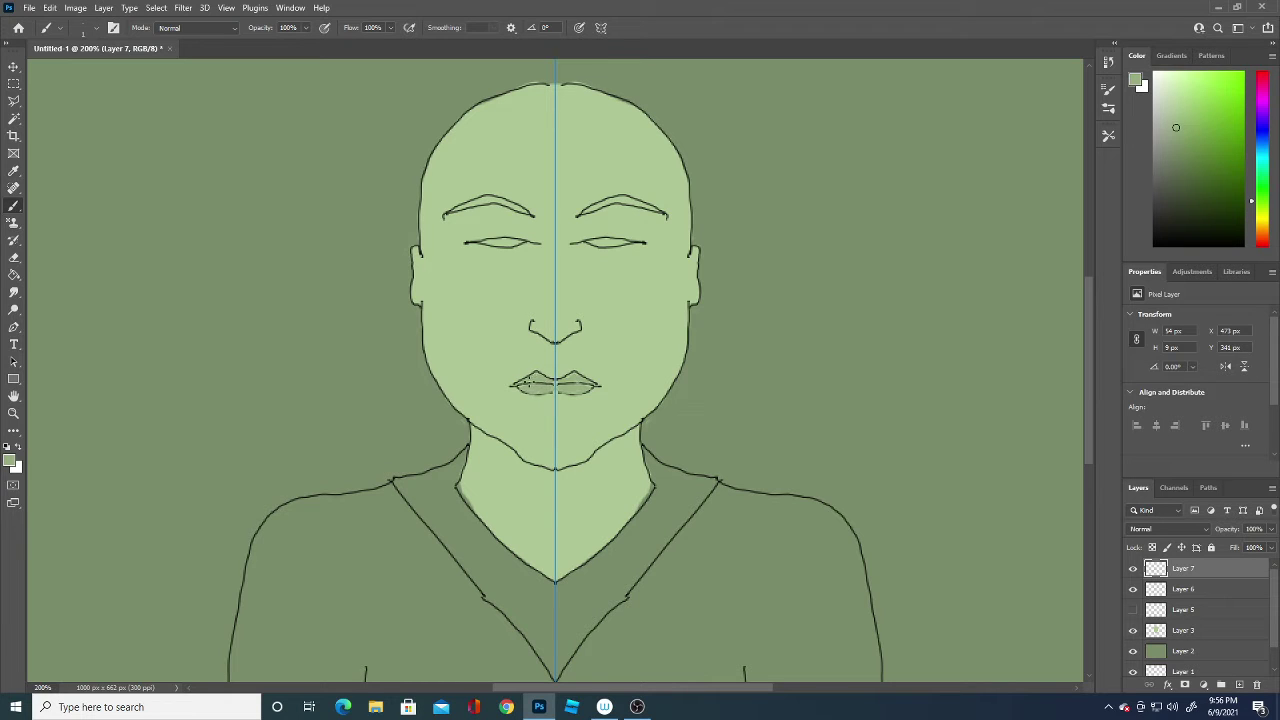
{"action": "left_click", "coordinate": [536, 375]}
{"action": "left_click", "coordinate": [548, 384]}
- Set the foreground colour to white and fill in the whites of both eyes
{"action": "left_click", "coordinate": [10, 462]}
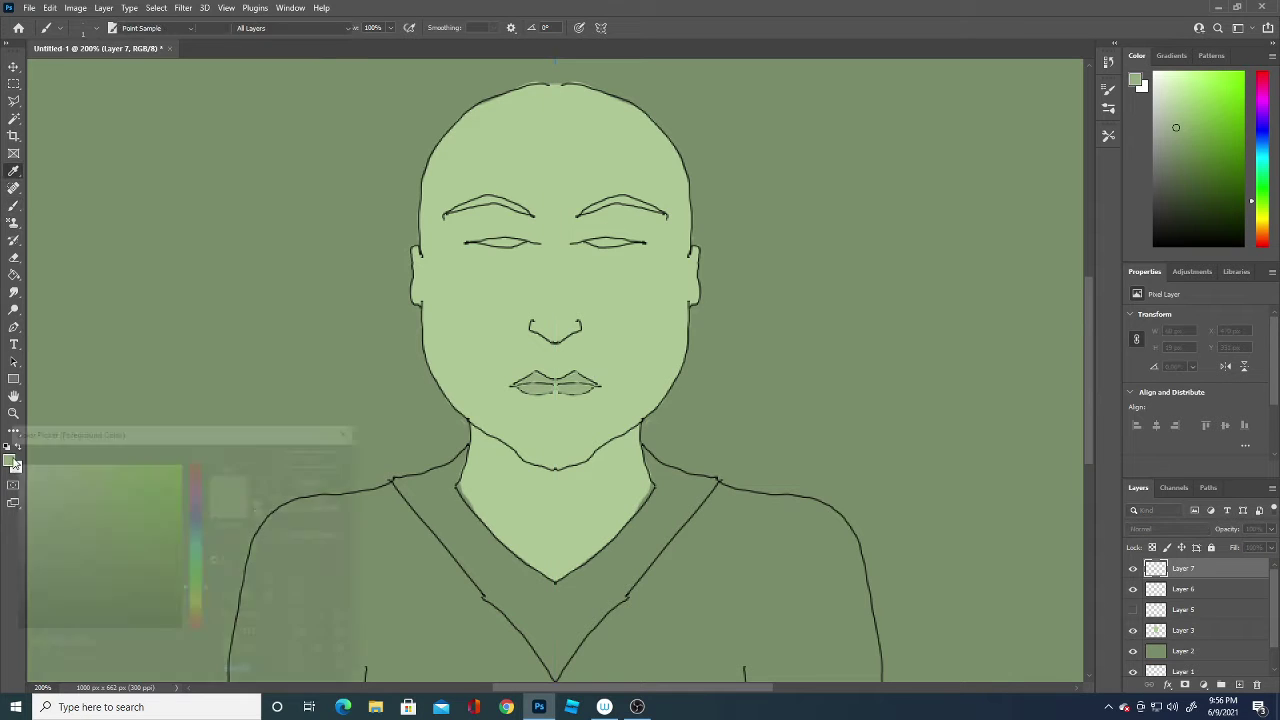
{"action": "left_click", "coordinate": [14, 462]}
{"action": "left_click", "coordinate": [315, 456]}
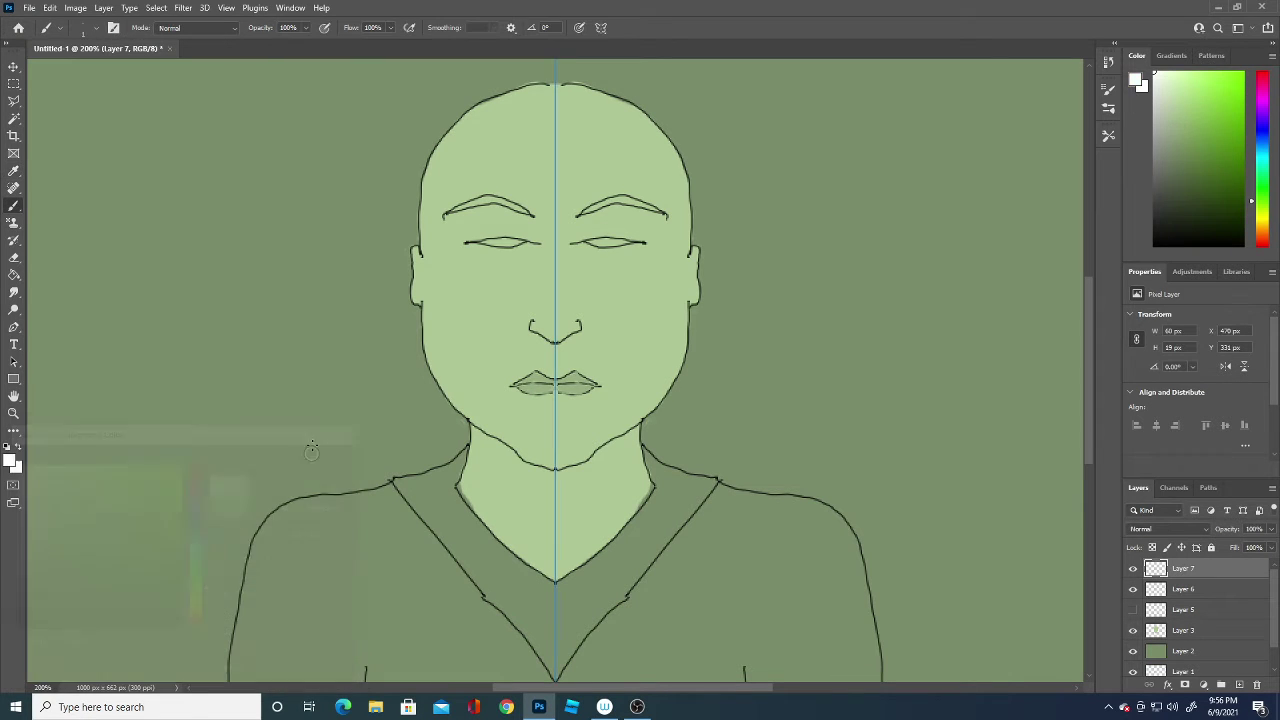
{"action": "mouse_move", "coordinate": [498, 243]}
{"action": "left_mouse_down"}
{"action": "mouse_move", "coordinate": [486, 242]}
{"action": "mouse_move", "coordinate": [514, 244]}
{"action": "mouse_move", "coordinate": [503, 242]}
{"action": "left_mouse_up"}
{"action": "left_click_drag", "start_coordinate": [510, 243], "coordinate": [517, 241]}
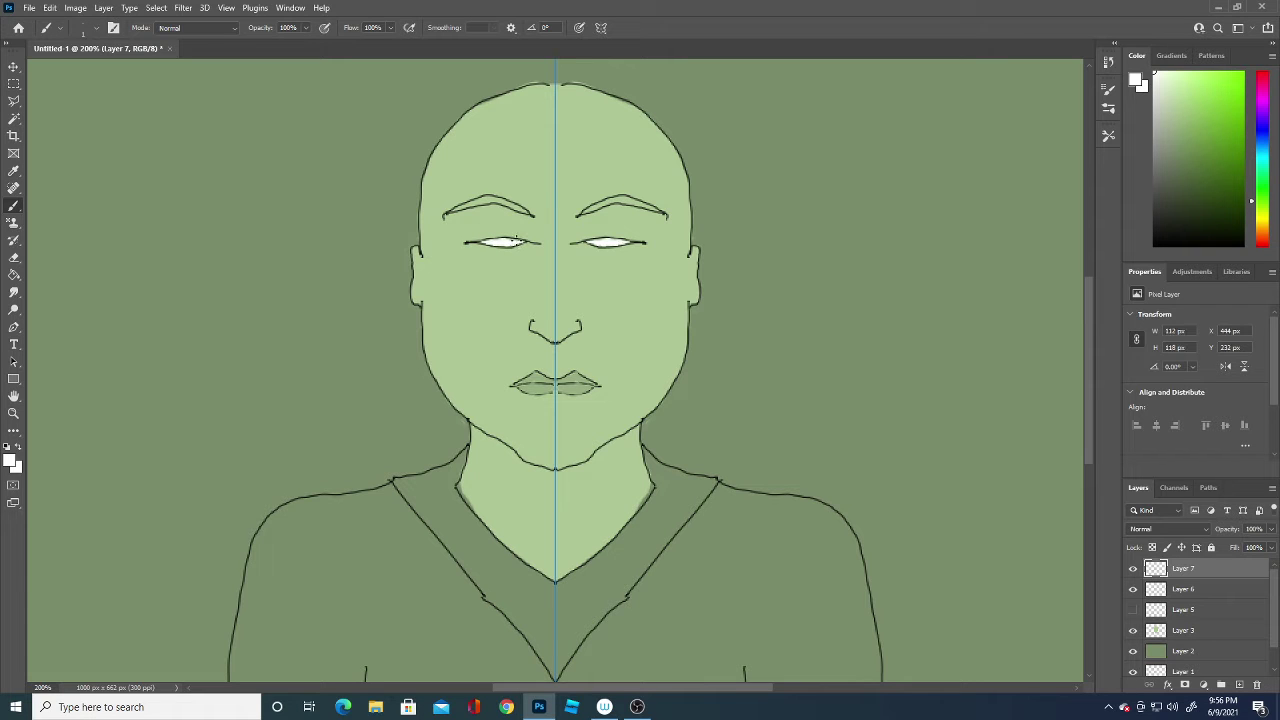
- On a new layer, paint the irises inside both eyes and fill the eyebrows in black
{"action": "left_click", "coordinate": [10, 460]}
{"action": "left_click", "coordinate": [17, 622]}
{"action": "left_click", "coordinate": [316, 462]}
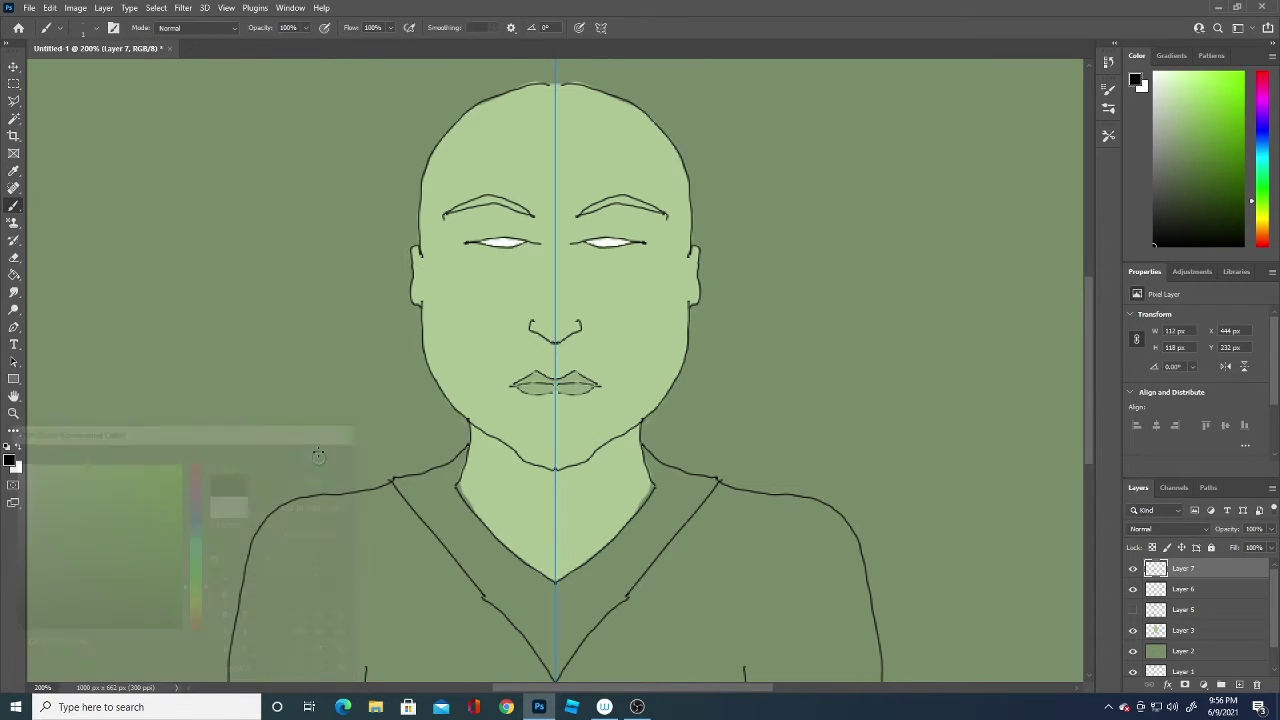
{"action": "left_click", "coordinate": [1240, 685]}
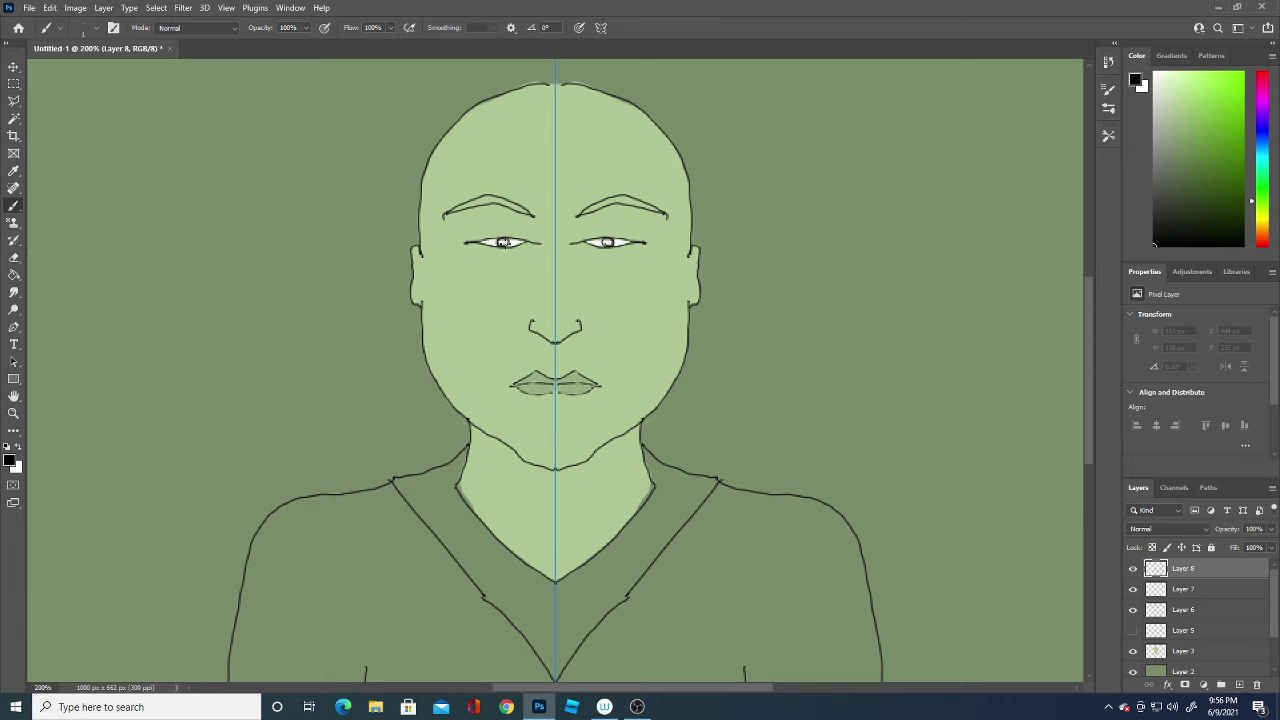
{"action": "left_click_drag", "start_coordinate": [503, 242], "coordinate": [503, 242]}
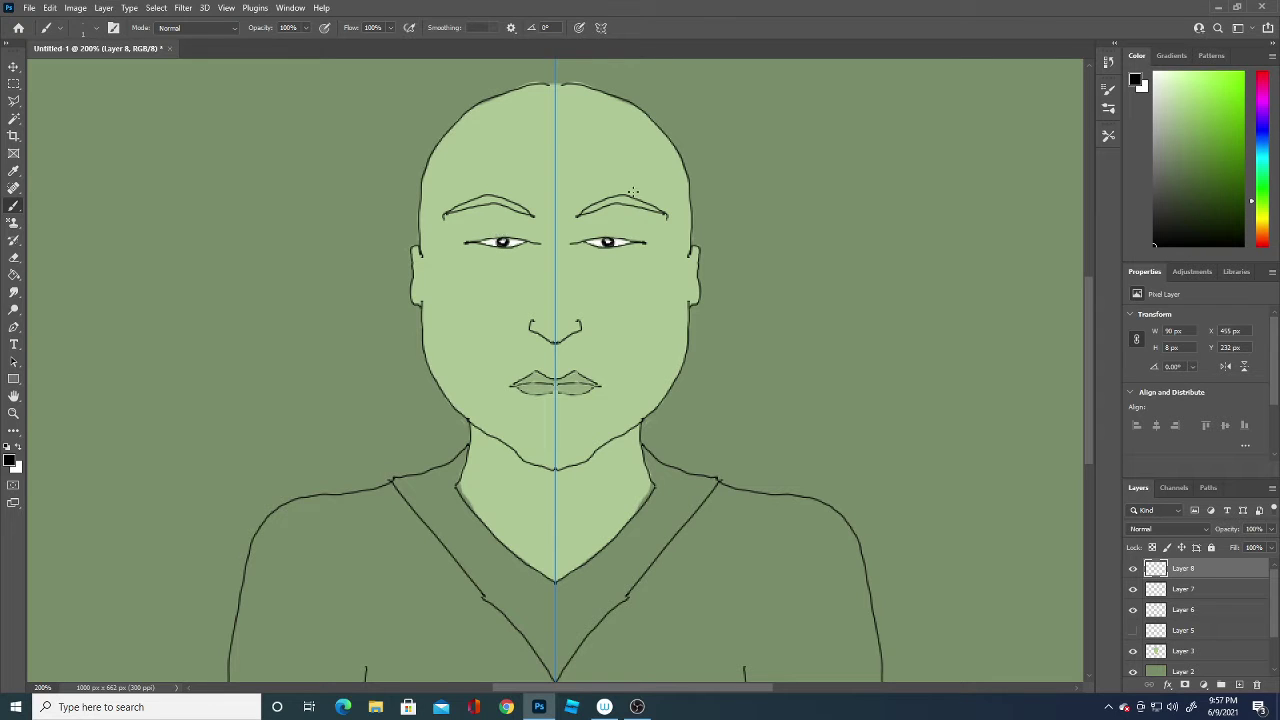
{"action": "left_click_drag", "start_coordinate": [608, 242], "coordinate": [610, 243]}
{"action": "left_click_drag", "start_coordinate": [605, 247], "coordinate": [605, 242]}
{"action": "mouse_move", "coordinate": [474, 203]}
{"action": "left_mouse_down"}
{"action": "mouse_move", "coordinate": [446, 215]}
{"action": "mouse_move", "coordinate": [500, 202]}
{"action": "left_mouse_up"}
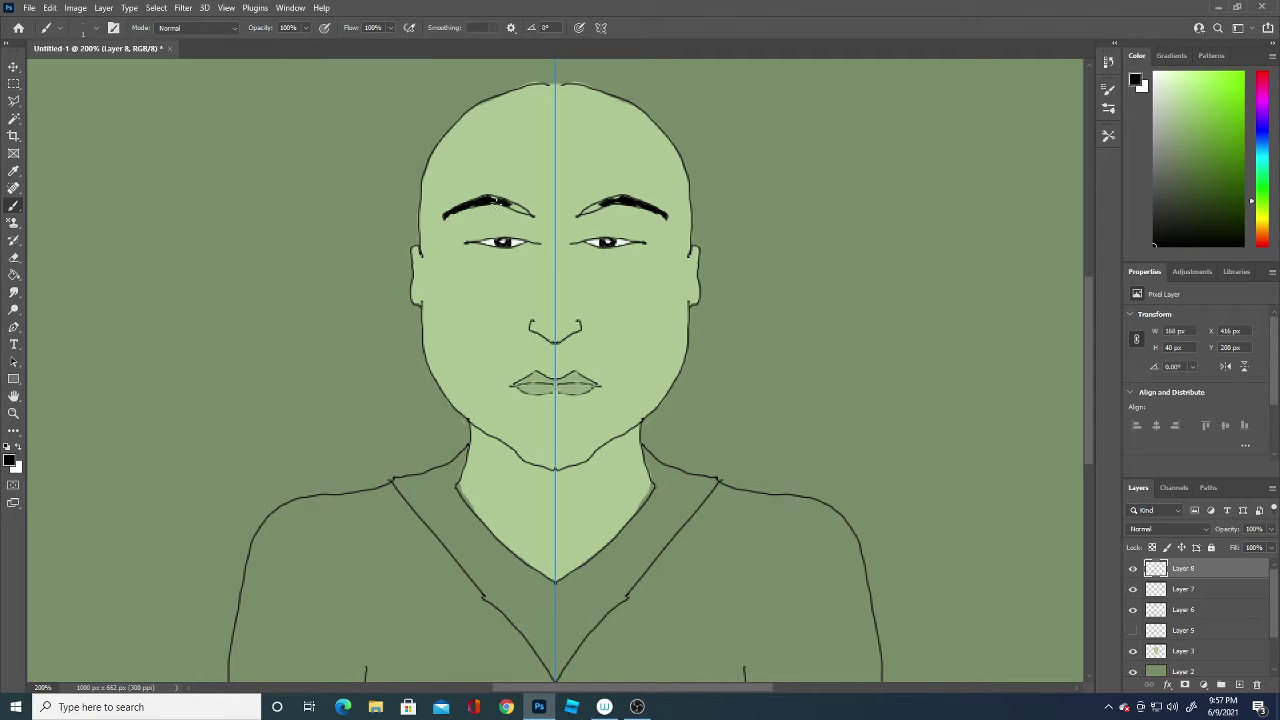
{"action": "mouse_move", "coordinate": [492, 197]}
{"action": "left_mouse_down"}
{"action": "mouse_move", "coordinate": [526, 214]}
{"action": "mouse_move", "coordinate": [481, 200]}
{"action": "mouse_move", "coordinate": [527, 212]}
{"action": "left_mouse_up"}
- Paint a pointed tuft of hair on the crown, a goatee under the chin and eyelashes in black on Layer 8
{"action": "left_click_drag", "start_coordinate": [1087, 324], "coordinate": [1086, 290]}
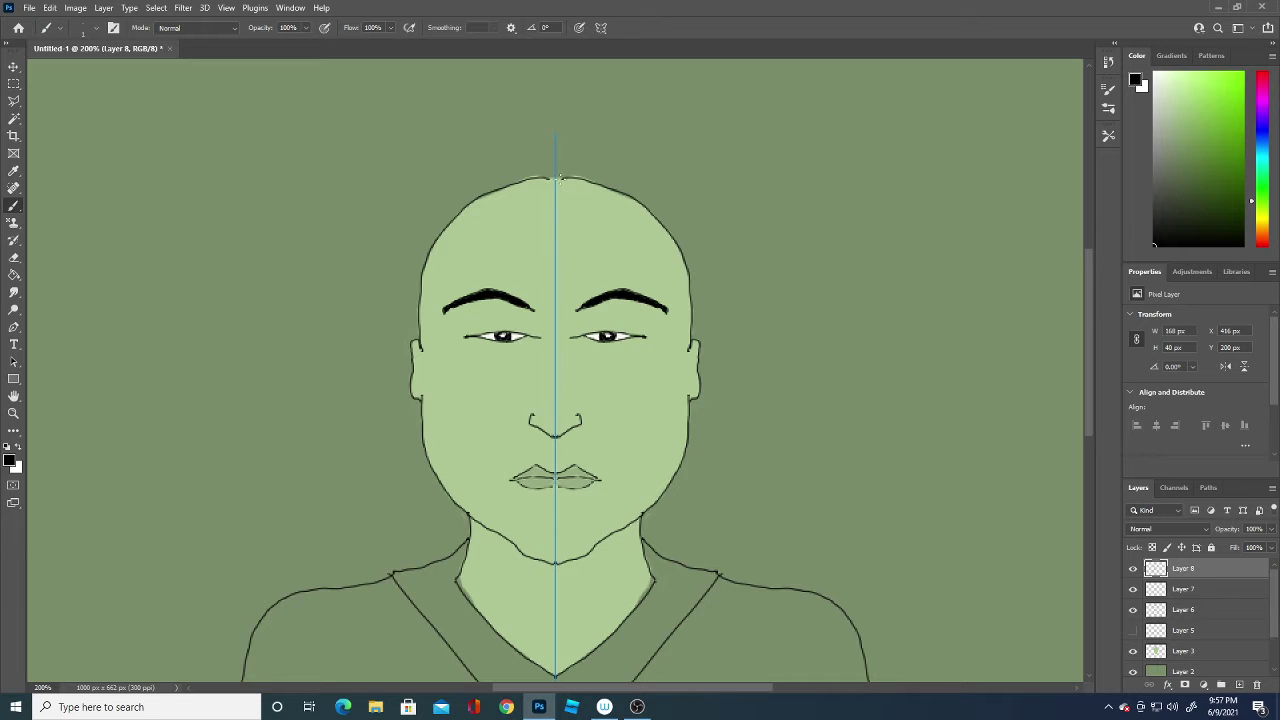
{"action": "mouse_move", "coordinate": [557, 181]}
{"action": "left_mouse_down"}
{"action": "mouse_move", "coordinate": [516, 172]}
{"action": "mouse_move", "coordinate": [542, 170]}
{"action": "left_mouse_up"}
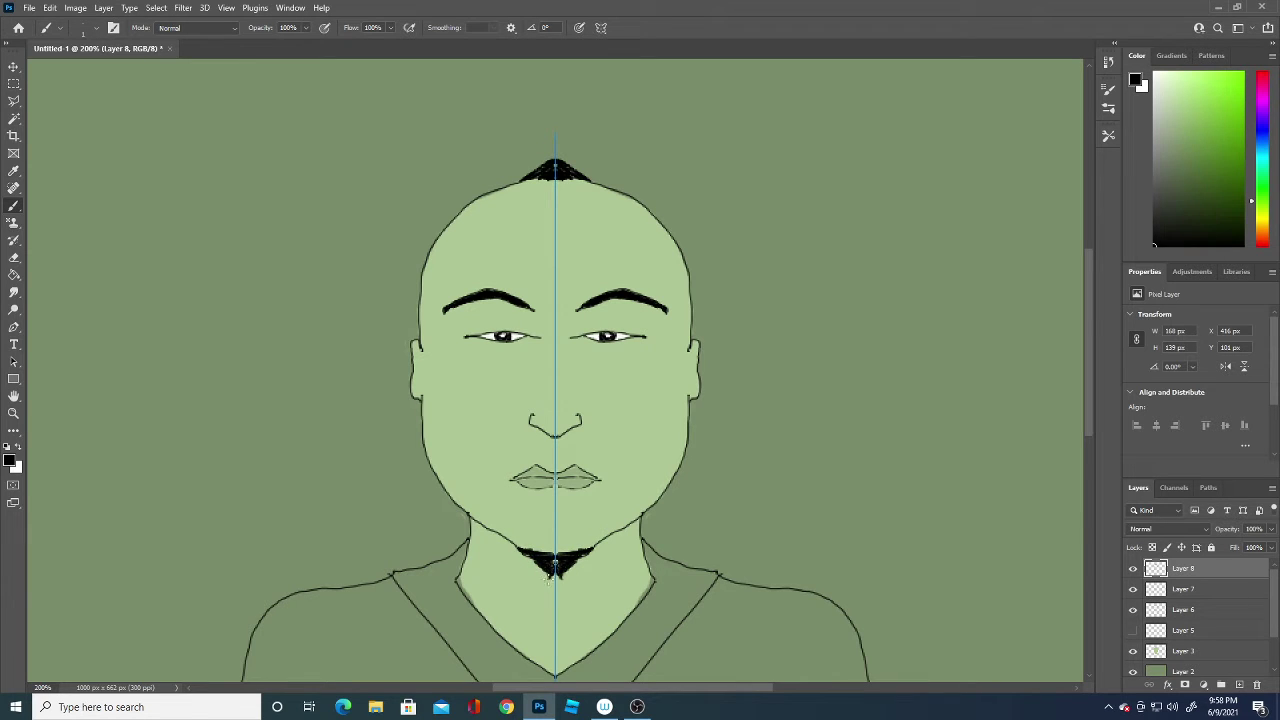
{"action": "left_click_drag", "start_coordinate": [575, 562], "coordinate": [588, 555]}
{"action": "left_click_drag", "start_coordinate": [553, 560], "coordinate": [556, 551]}
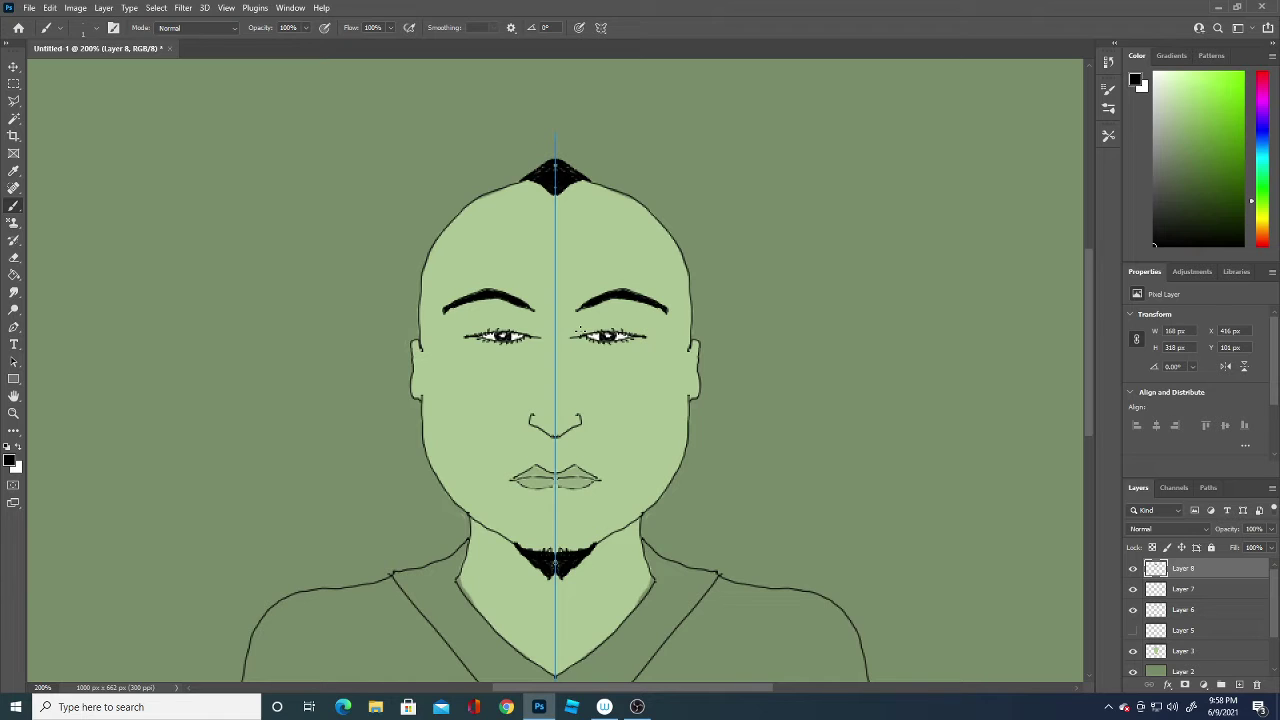
- Prepare a new layer for shading with a 15 px brush and a foreground green slightly darker than the skin's adc795
{"action": "left_click", "coordinate": [1240, 685]}
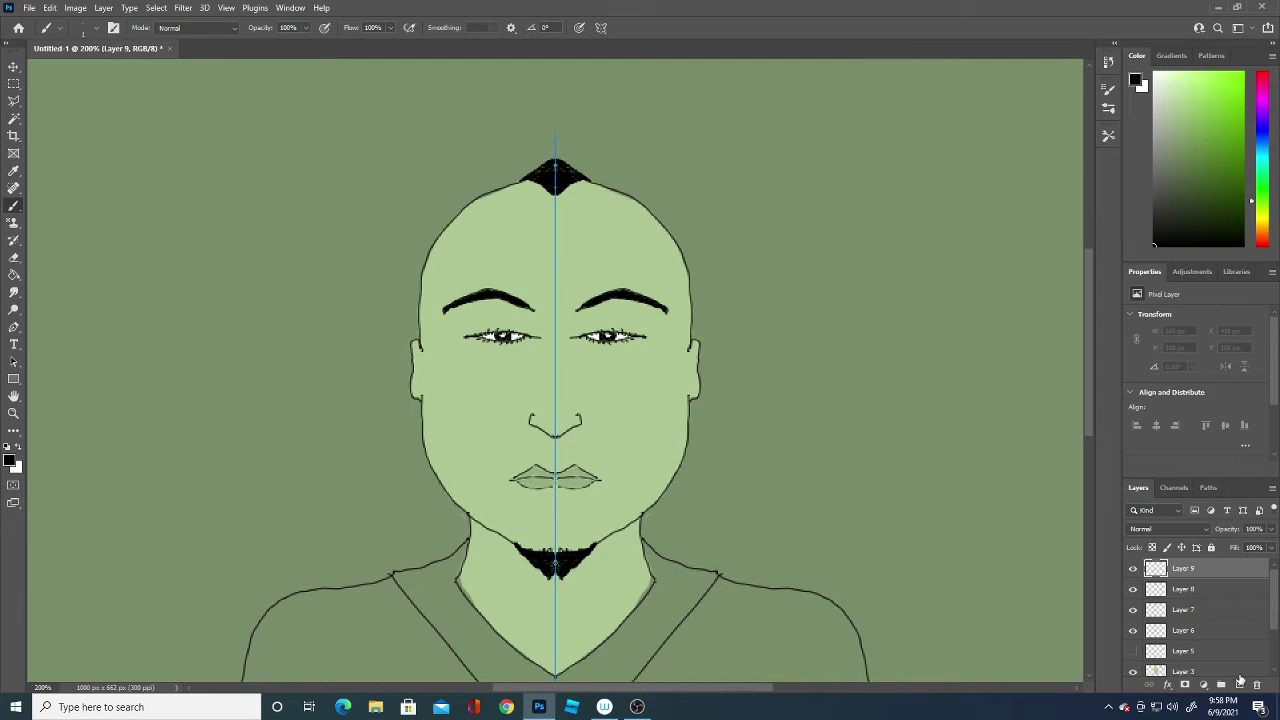
{"action": "left_click", "coordinate": [98, 28]}
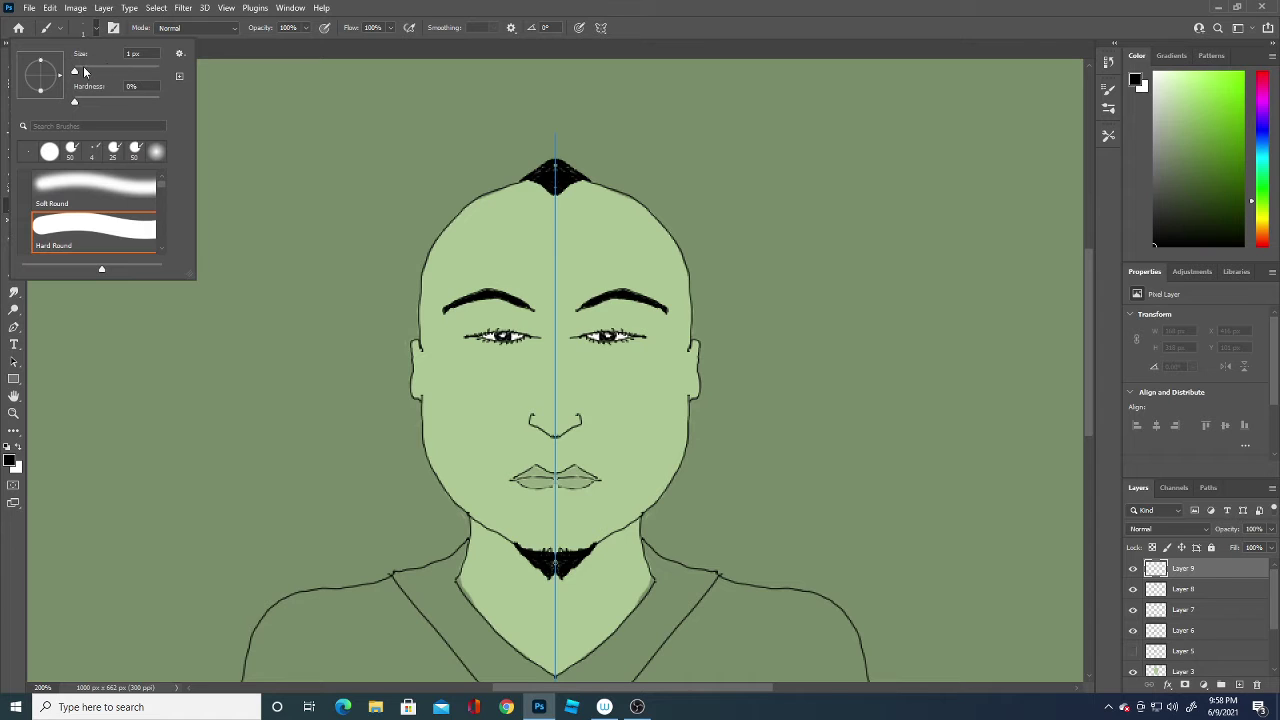
{"action": "left_click_drag", "start_coordinate": [73, 72], "coordinate": [82, 73]}
{"action": "left_click", "coordinate": [9, 459]}
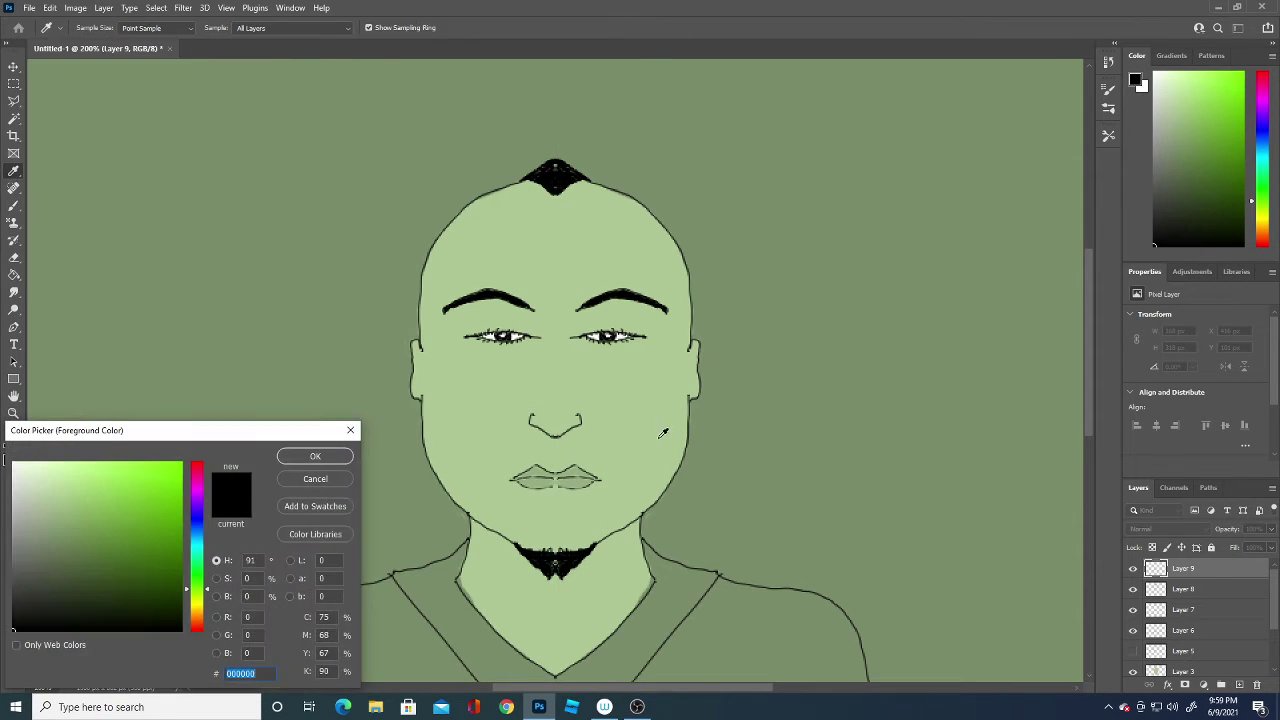
{"action": "left_click", "coordinate": [668, 433]}
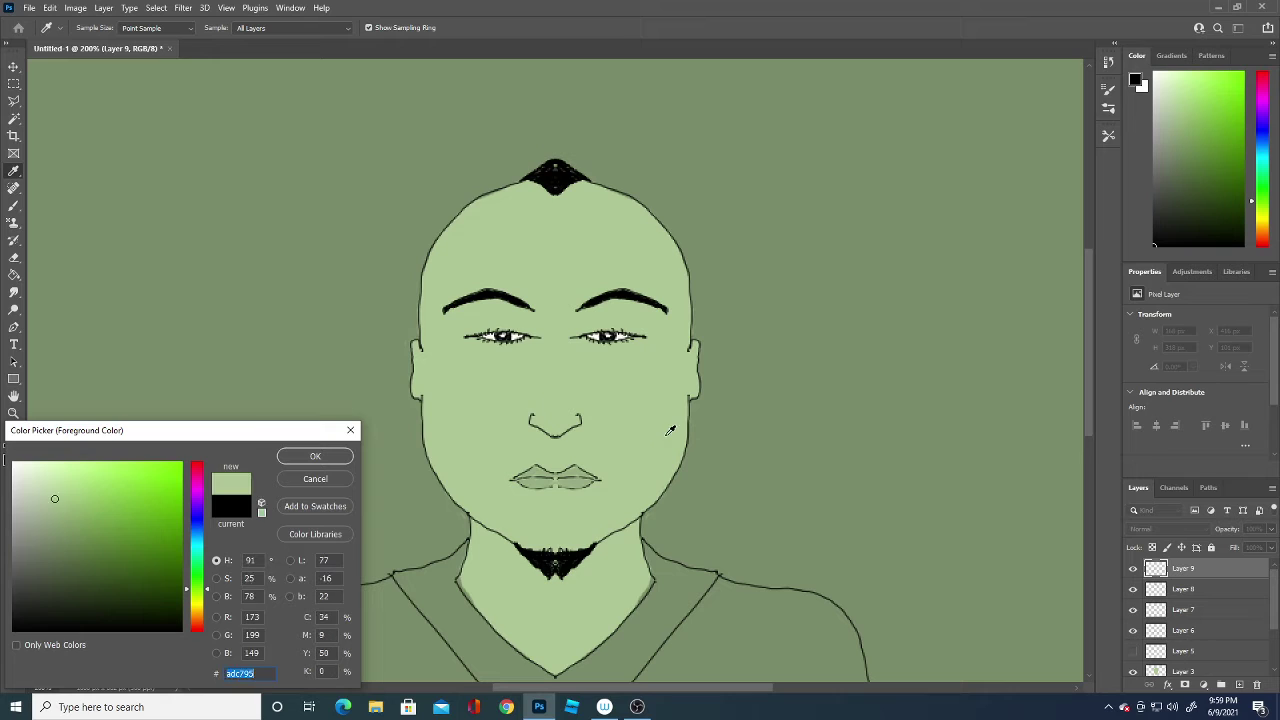
{"action": "left_click", "coordinate": [56, 511]}
{"action": "left_click", "coordinate": [315, 457]}
{"action": "key", "text": "b"}
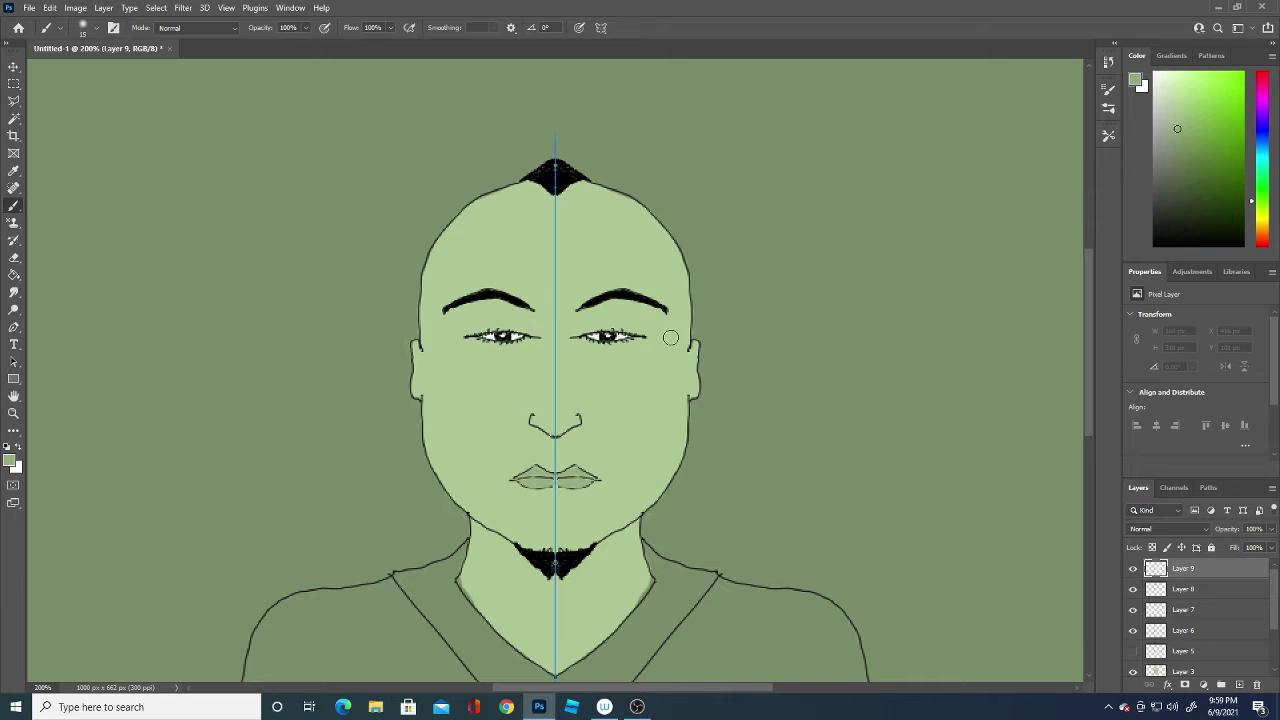
- Try shading the sides of the face with the 15 px Hard Round brush at 0% hardness, undoing each attempt
{"action": "left_click_drag", "start_coordinate": [684, 322], "coordinate": [679, 358]}
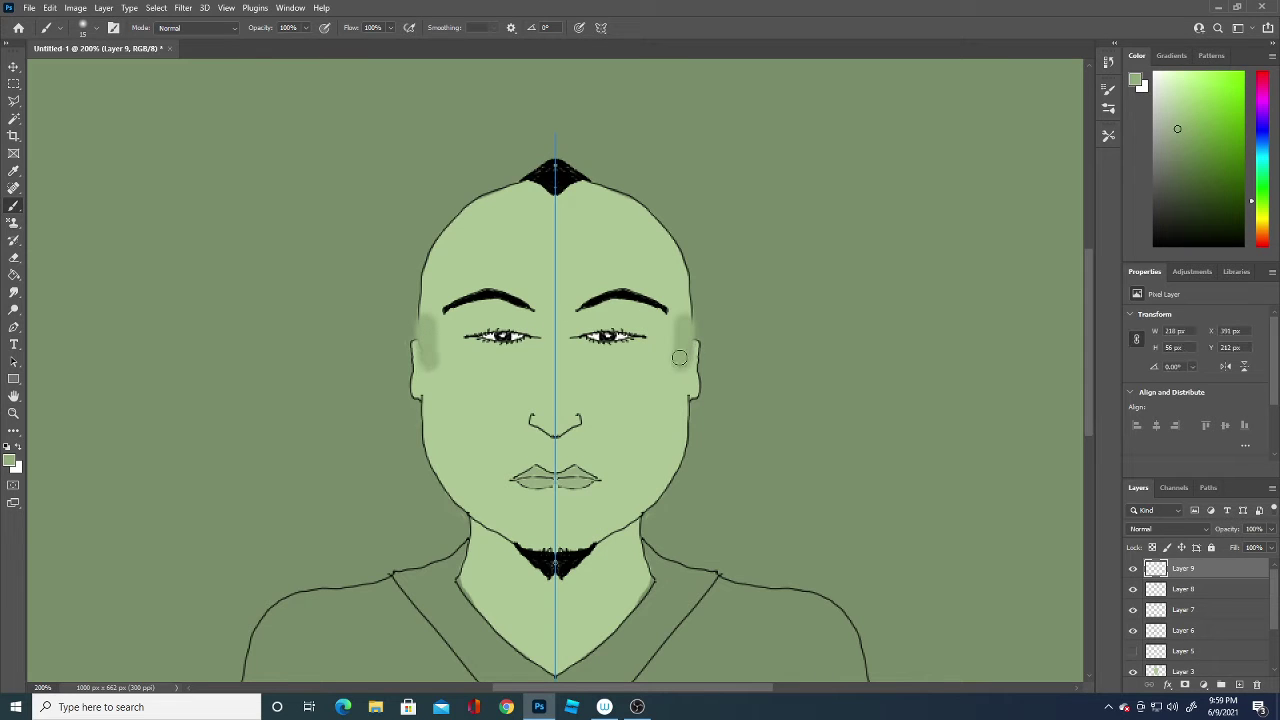
{"action": "key", "text": "ctrl+z"}
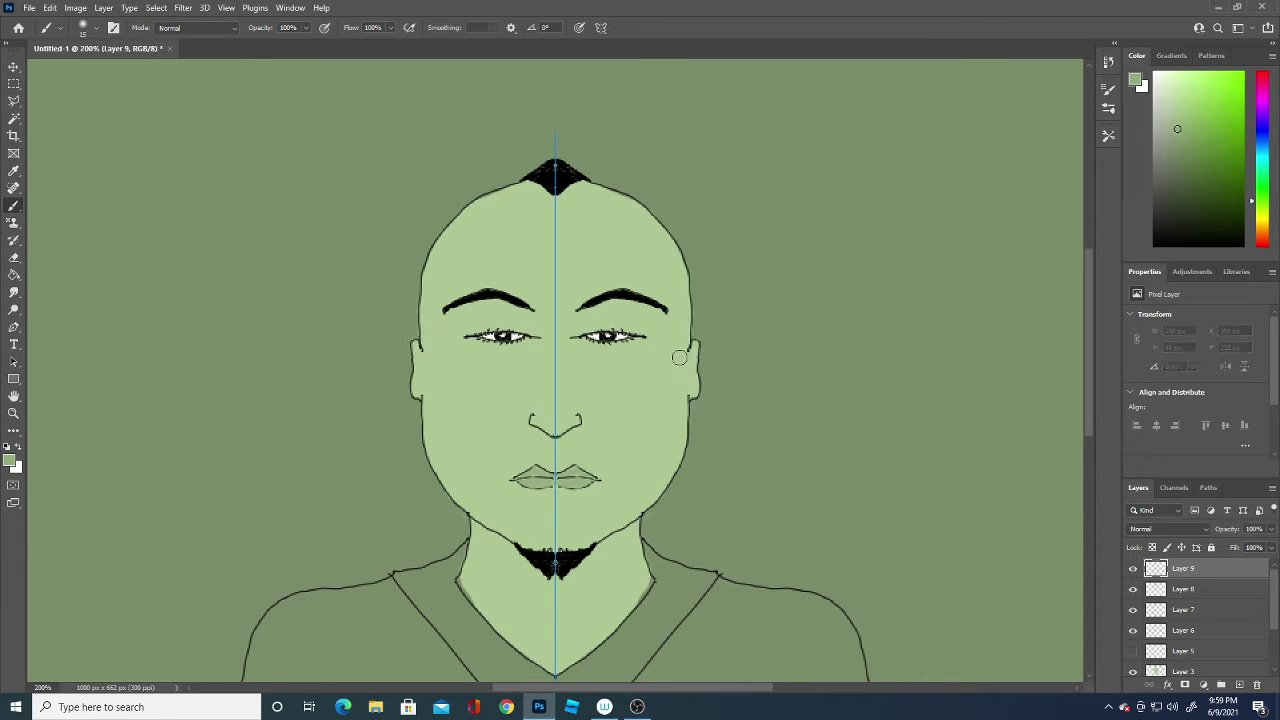
{"action": "left_click", "coordinate": [96, 27]}
{"action": "left_click", "coordinate": [79, 226]}
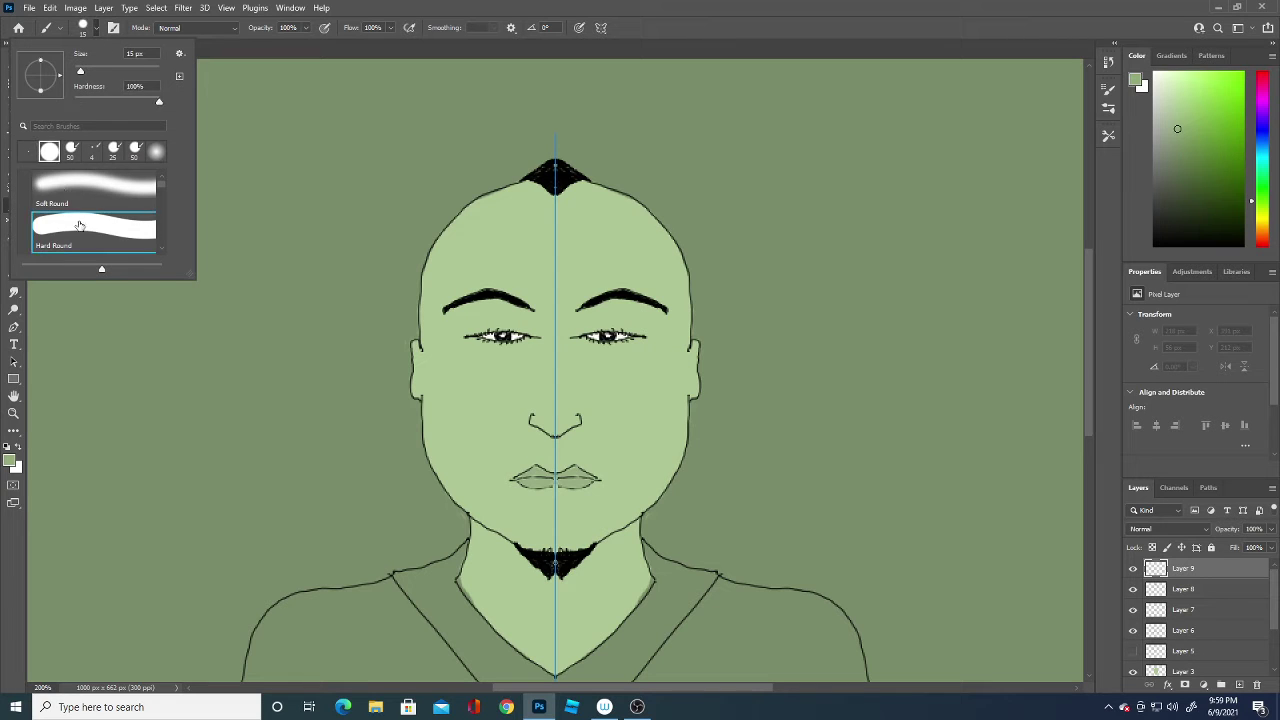
{"action": "left_click_drag", "start_coordinate": [156, 104], "coordinate": [87, 104]}
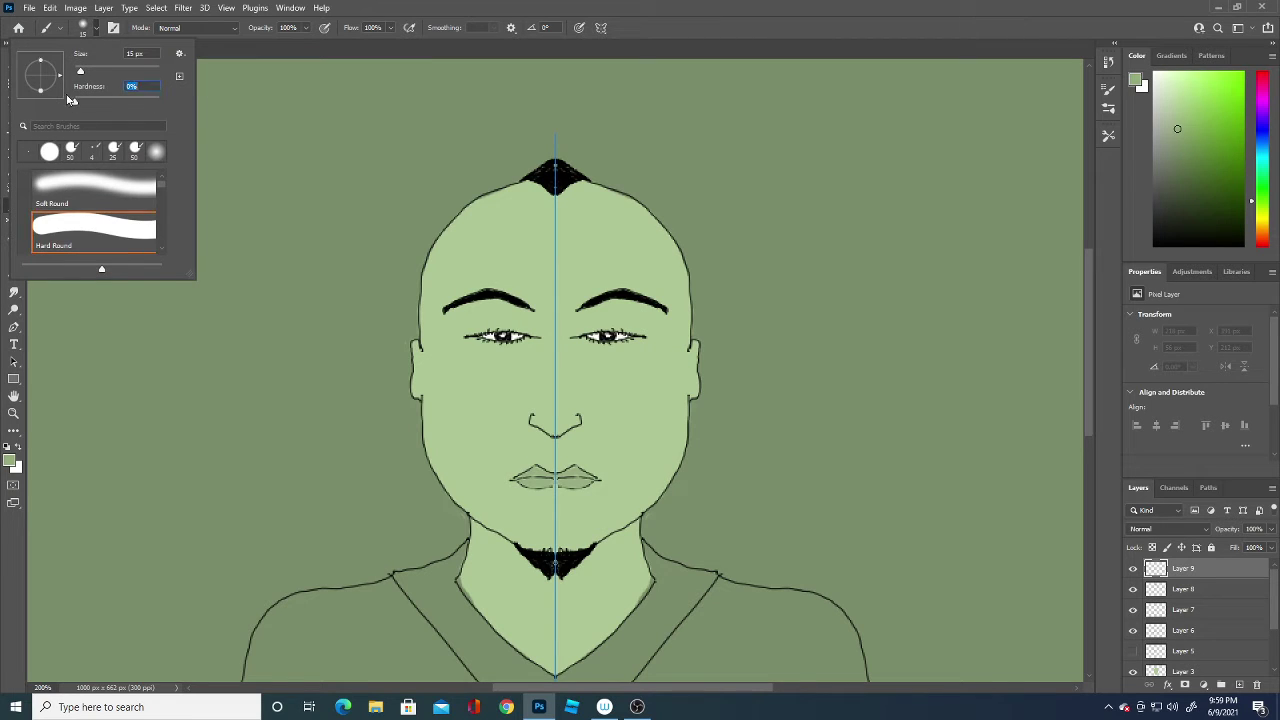
{"action": "left_click", "coordinate": [673, 350]}
{"action": "left_click_drag", "start_coordinate": [674, 342], "coordinate": [669, 446]}
{"action": "key", "text": "ctrl+z"}
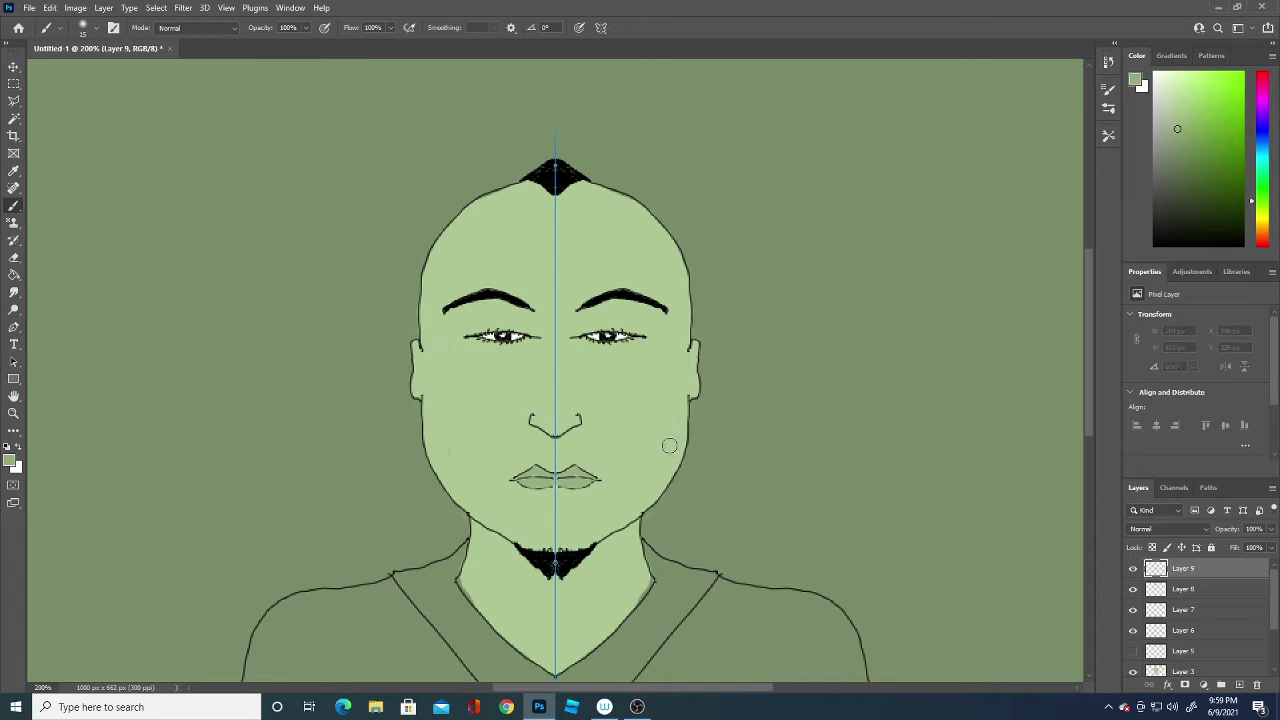
- Choose the Hard Round Pressure Size brush, try a vertical shading stroke on the cheek and undo it
{"action": "left_click", "coordinate": [96, 28]}
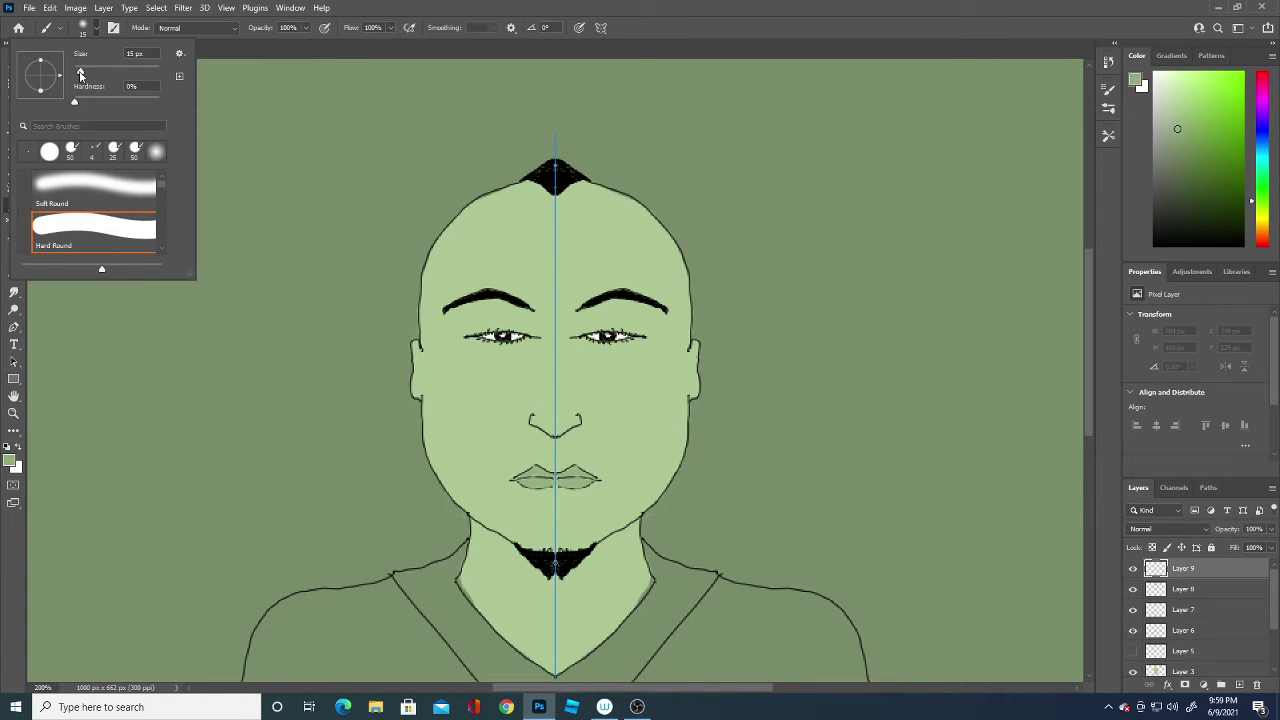
{"action": "left_click", "coordinate": [120, 190]}
{"action": "left_click", "coordinate": [116, 229]}
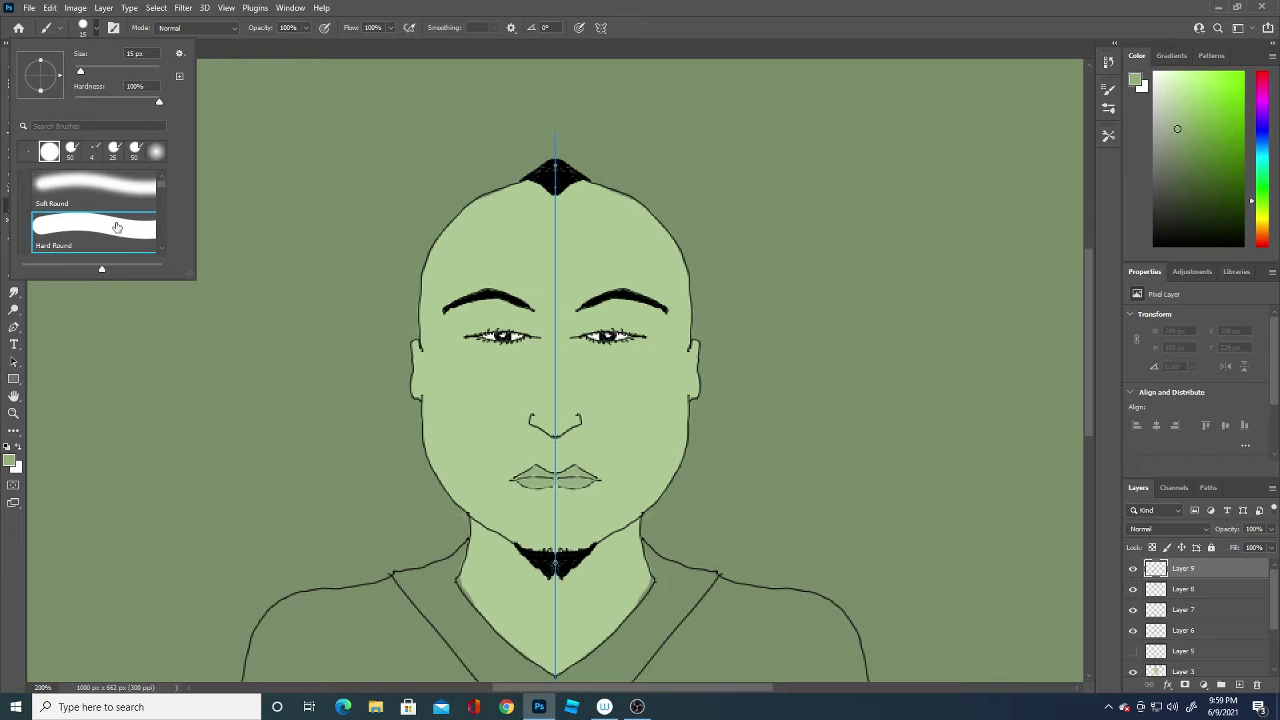
{"action": "scroll", "coordinate": [127, 227], "scroll_direction": "down", "scroll_amount": 4}
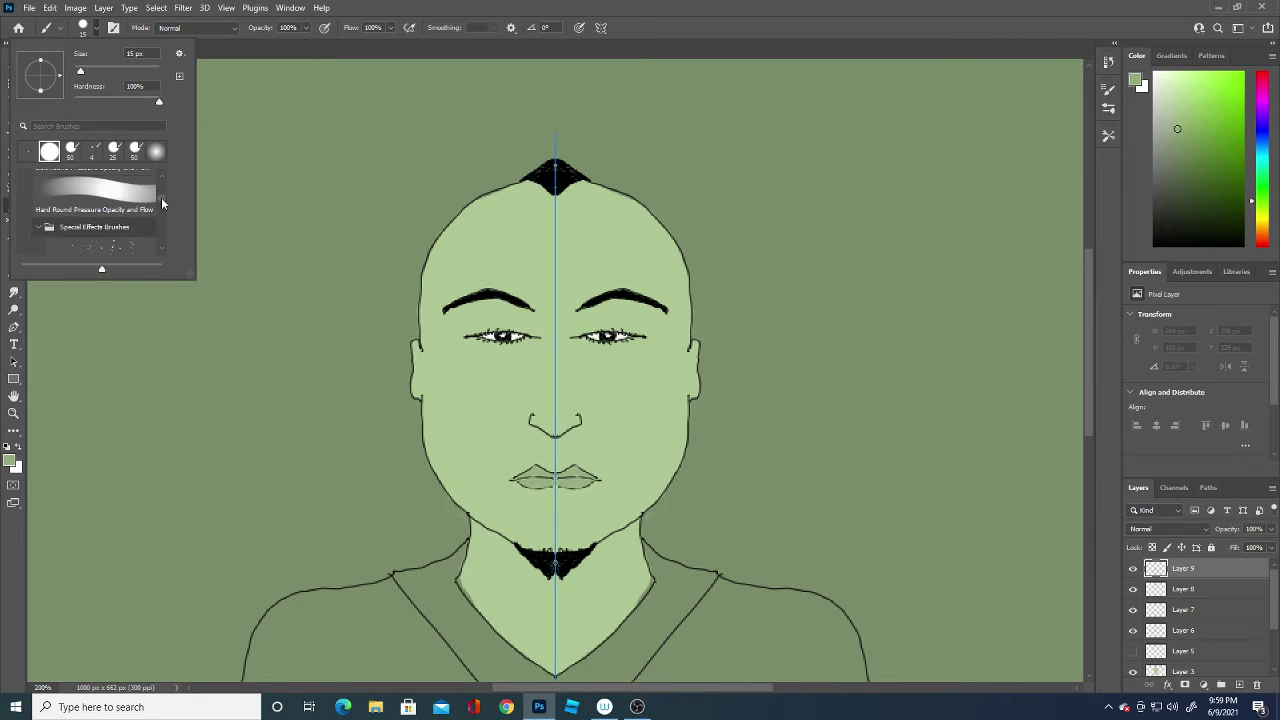
{"action": "left_click", "coordinate": [127, 227]}
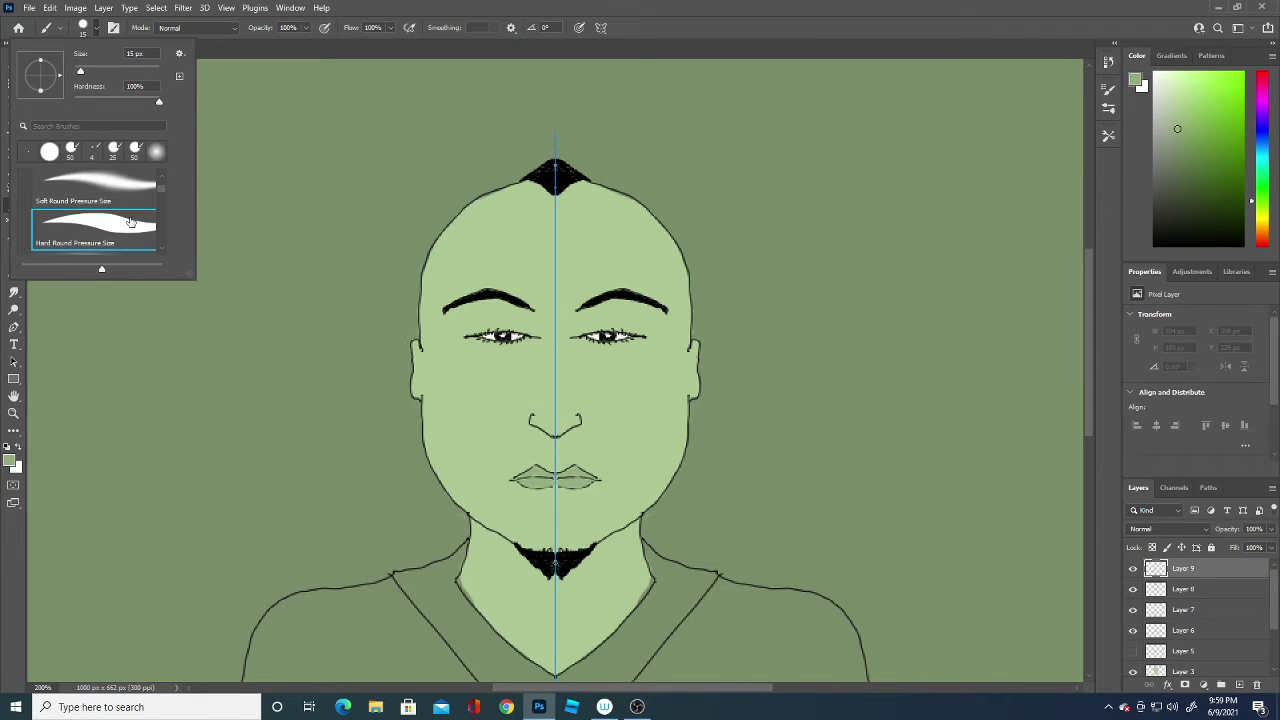
{"action": "left_click_drag", "start_coordinate": [660, 356], "coordinate": [658, 436]}
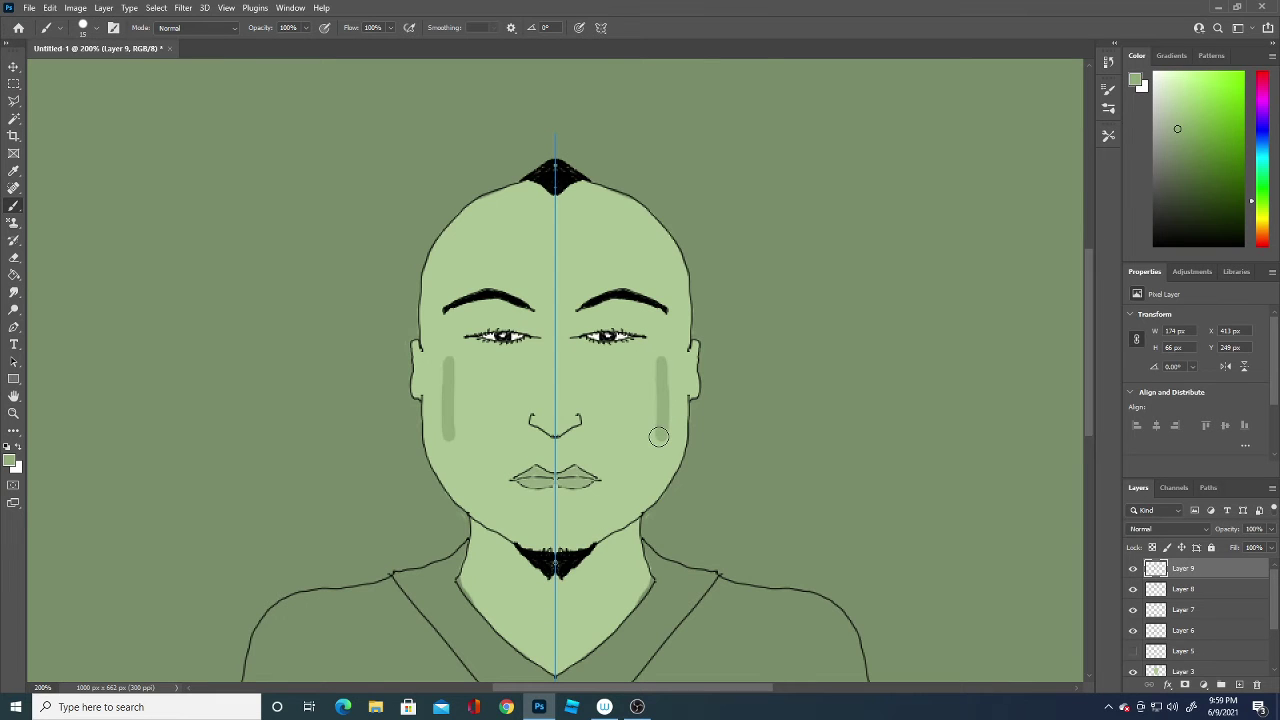
{"action": "key", "text": "ctrl+z"}
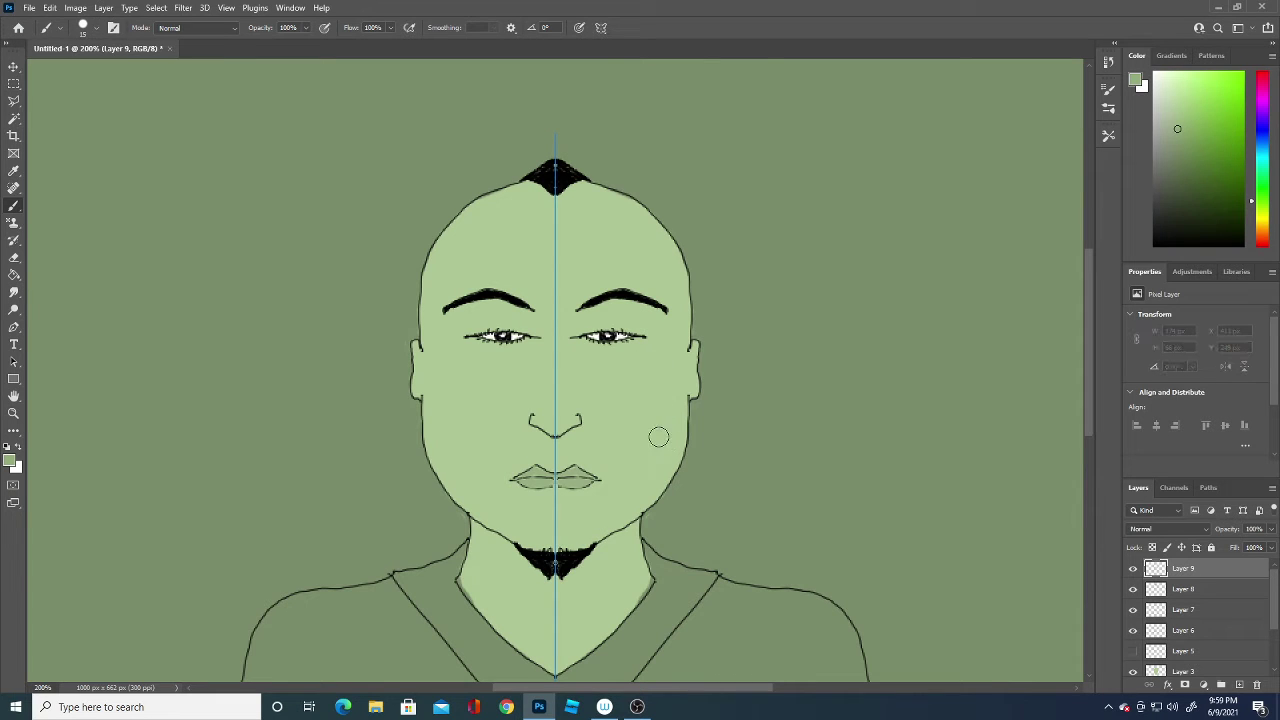
- Enlarge the brush to 20 px and turn off the paint symmetry
{"action": "left_click", "coordinate": [96, 30]}
{"action": "left_click_drag", "start_coordinate": [82, 72], "coordinate": [82, 72]}
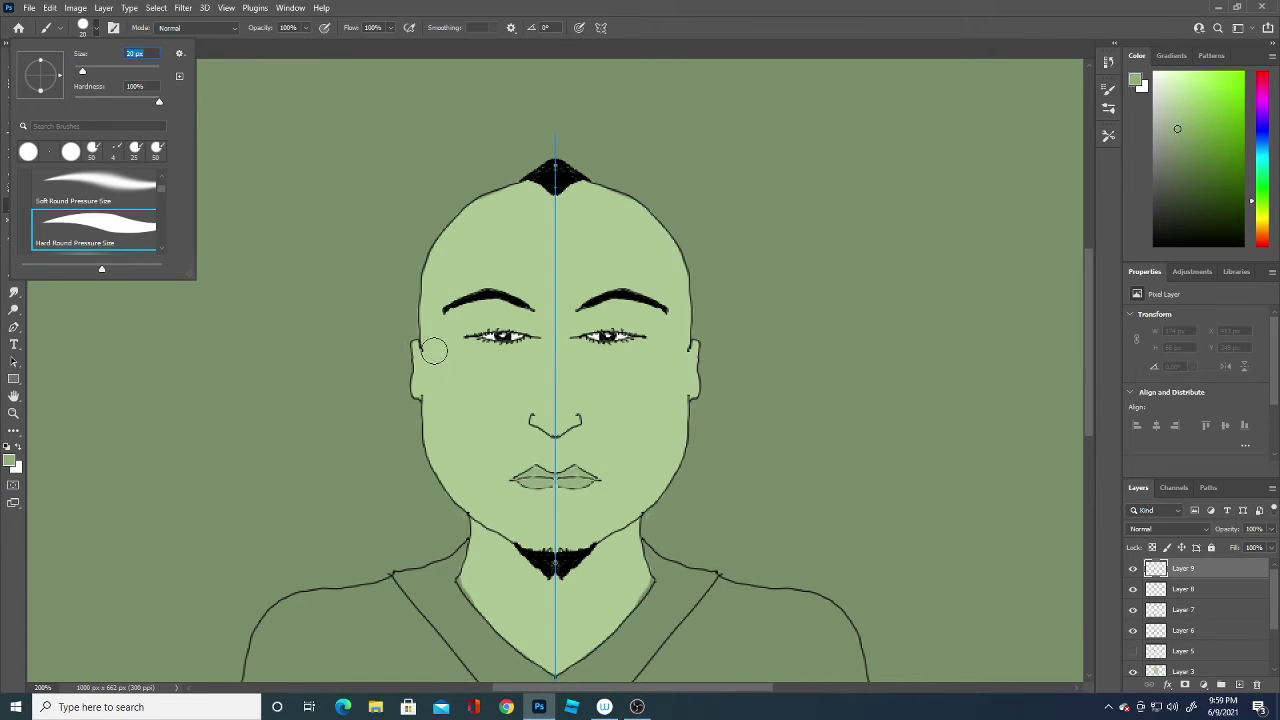
{"action": "left_click", "coordinate": [601, 27]}
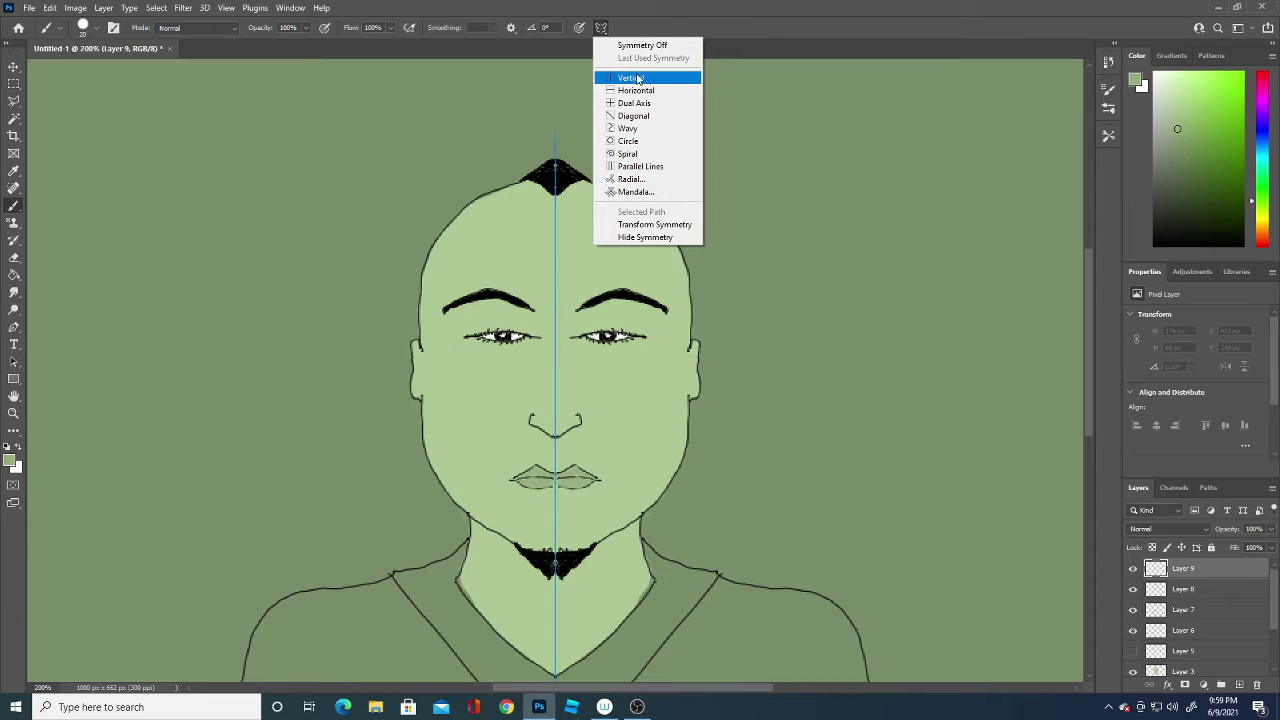
{"action": "left_click", "coordinate": [651, 45]}
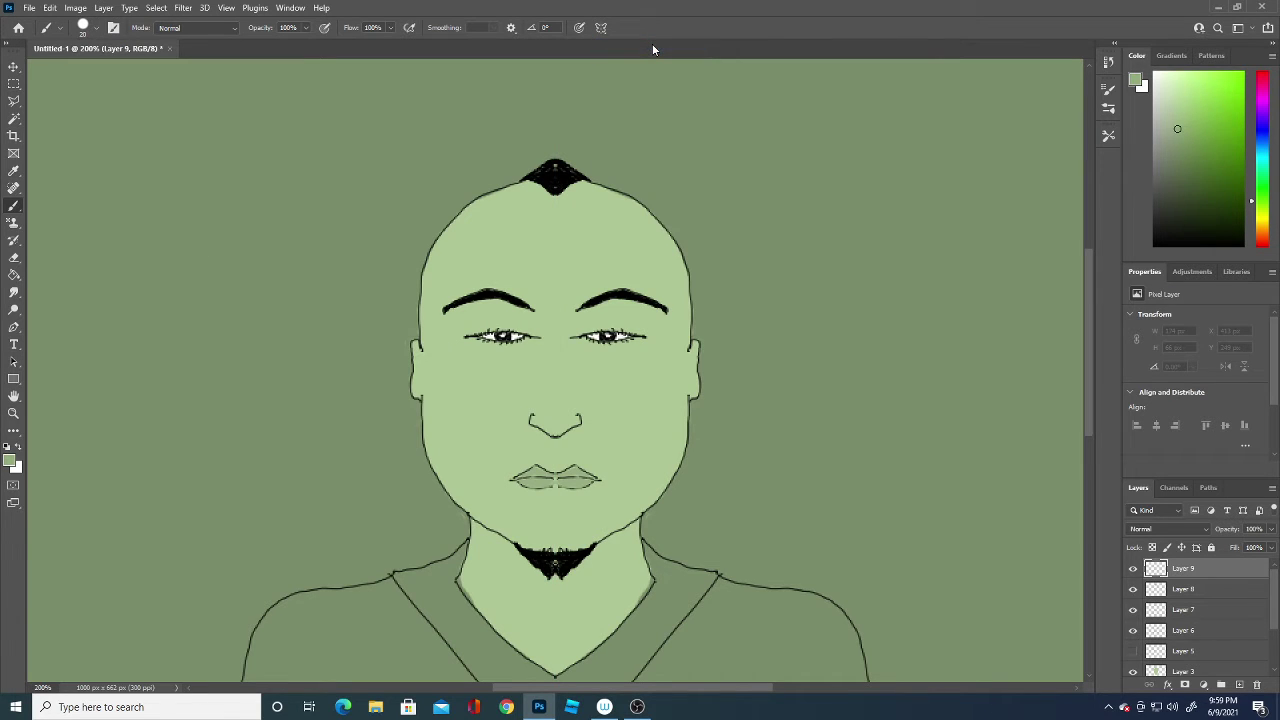
- Shade the right edge of the face from forehead to chin and the left eyelid with the darker green 20 px brush
{"action": "mouse_move", "coordinate": [674, 343]}
{"action": "left_mouse_down"}
{"action": "mouse_move", "coordinate": [666, 452]}
{"action": "mouse_move", "coordinate": [632, 498]}
{"action": "left_mouse_up"}
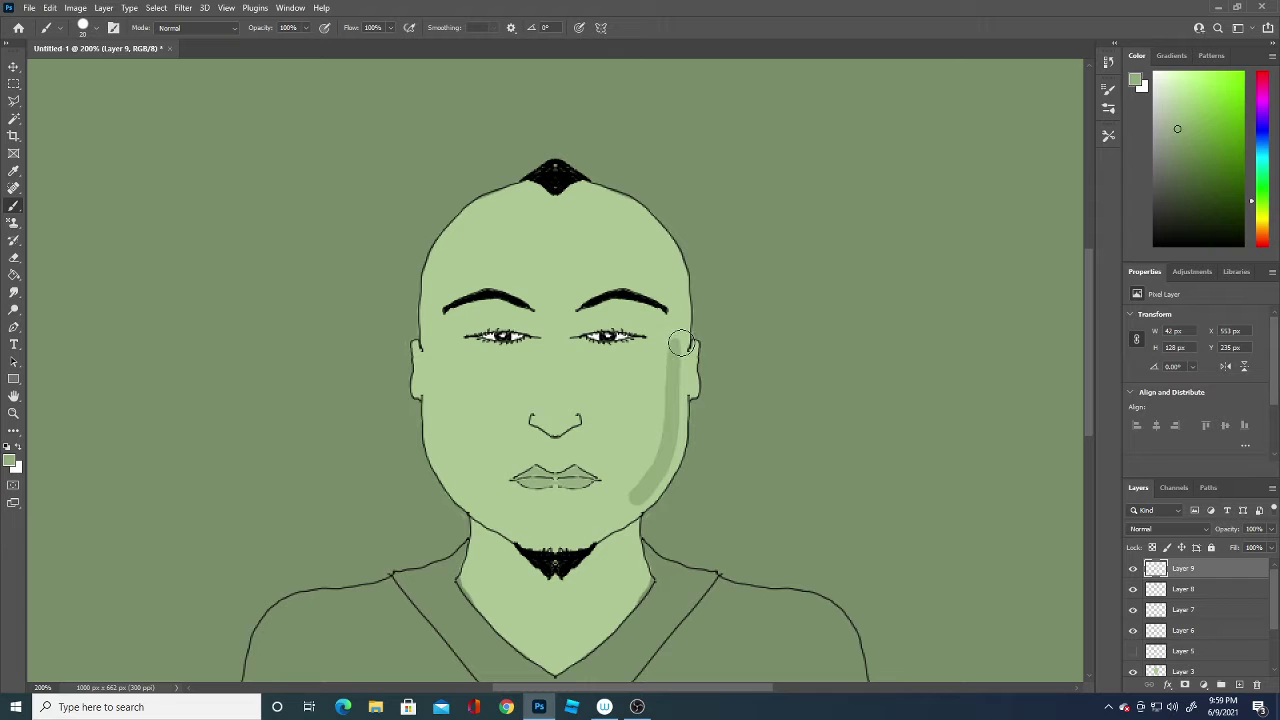
{"action": "mouse_move", "coordinate": [680, 343]}
{"action": "left_mouse_down"}
{"action": "mouse_move", "coordinate": [669, 463]}
{"action": "mouse_move", "coordinate": [601, 529]}
{"action": "mouse_move", "coordinate": [640, 490]}
{"action": "mouse_move", "coordinate": [604, 527]}
{"action": "left_mouse_up"}
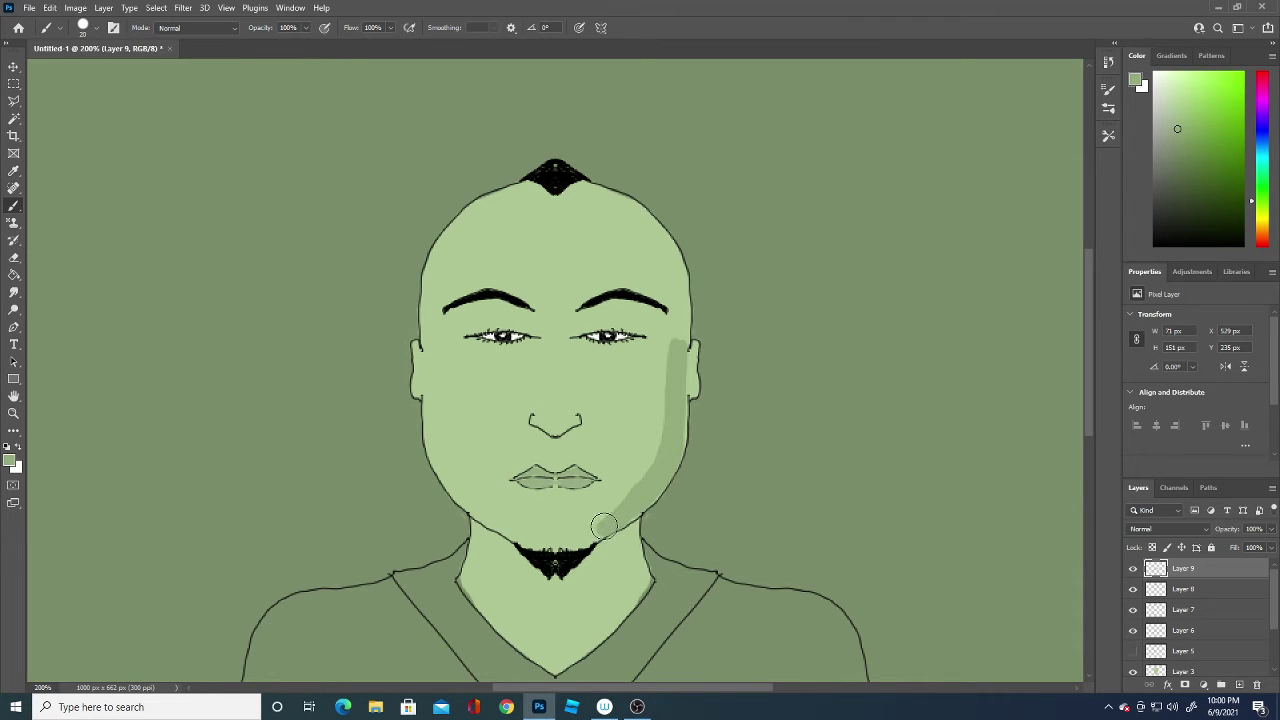
{"action": "mouse_move", "coordinate": [468, 314]}
{"action": "left_mouse_down"}
{"action": "mouse_move", "coordinate": [458, 320]}
{"action": "mouse_move", "coordinate": [541, 330]}
{"action": "left_mouse_up"}
{"action": "key", "text": "ctrl+z"}
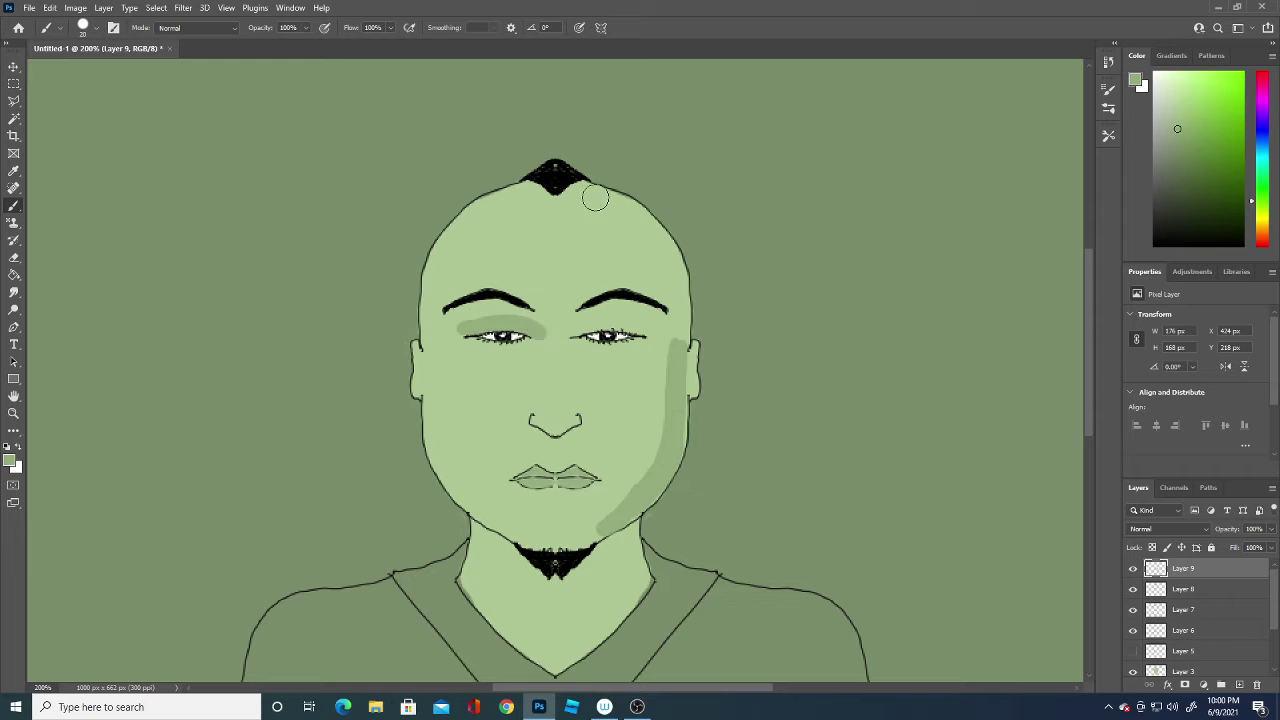
{"action": "mouse_move", "coordinate": [595, 195]}
{"action": "left_mouse_down"}
{"action": "mouse_move", "coordinate": [671, 259]}
{"action": "mouse_move", "coordinate": [675, 345]}
{"action": "mouse_move", "coordinate": [679, 272]}
{"action": "mouse_move", "coordinate": [674, 384]}
{"action": "mouse_move", "coordinate": [691, 347]}
{"action": "mouse_move", "coordinate": [681, 387]}
{"action": "left_mouse_up"}
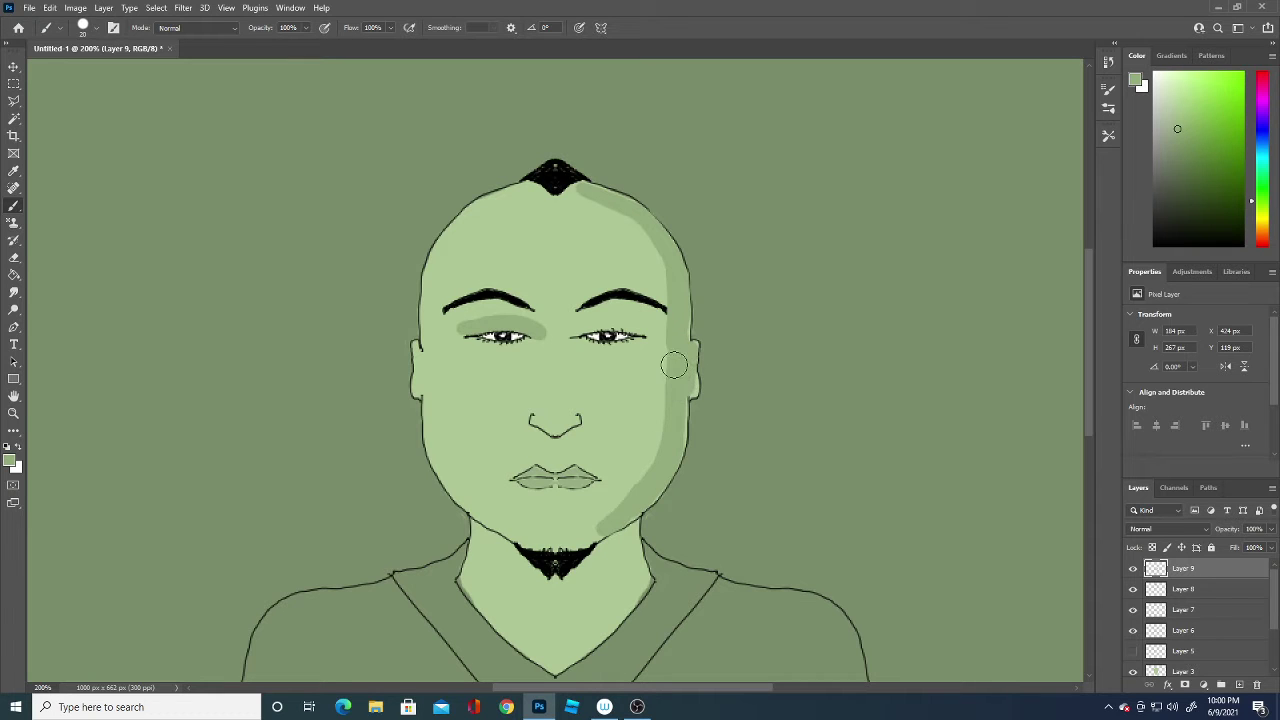
{"action": "mouse_move", "coordinate": [608, 527]}
{"action": "left_mouse_down"}
{"action": "mouse_move", "coordinate": [584, 540]}
{"action": "mouse_move", "coordinate": [600, 549]}
{"action": "mouse_move", "coordinate": [580, 529]}
{"action": "left_mouse_up"}
- Shade the left side of the neck below the jaw and the right edge of the neckline, repainting the neckline stroke
{"action": "mouse_move", "coordinate": [487, 541]}
{"action": "left_mouse_down"}
{"action": "mouse_move", "coordinate": [471, 578]}
{"action": "mouse_move", "coordinate": [478, 534]}
{"action": "mouse_move", "coordinate": [515, 556]}
{"action": "mouse_move", "coordinate": [461, 577]}
{"action": "left_mouse_up"}
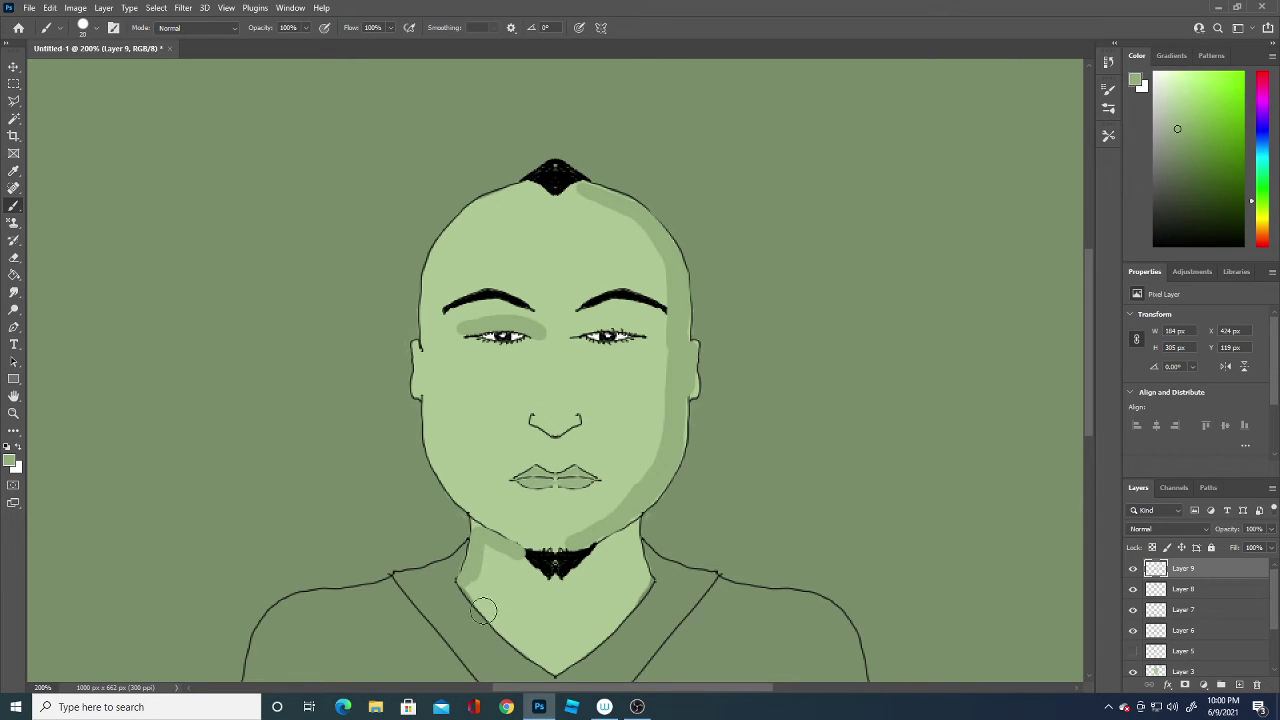
{"action": "left_click_drag", "start_coordinate": [566, 662], "coordinate": [647, 572]}
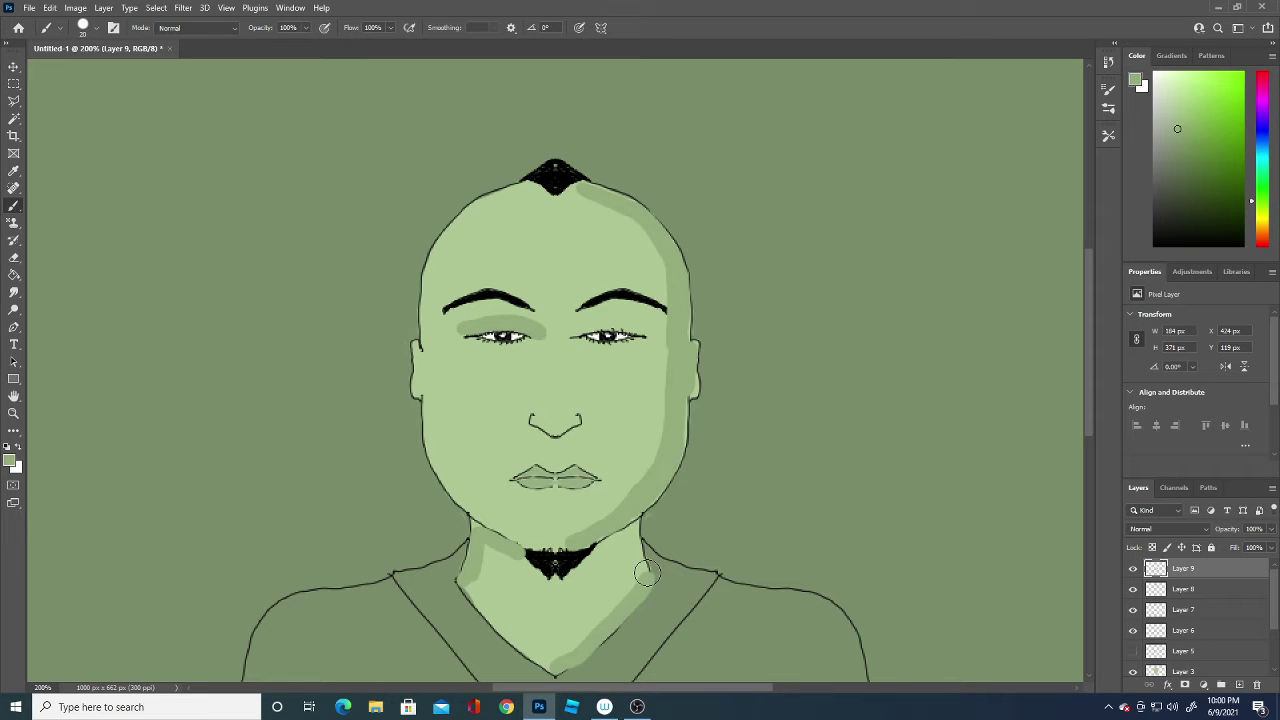
{"action": "key", "text": "ctrl+z"}
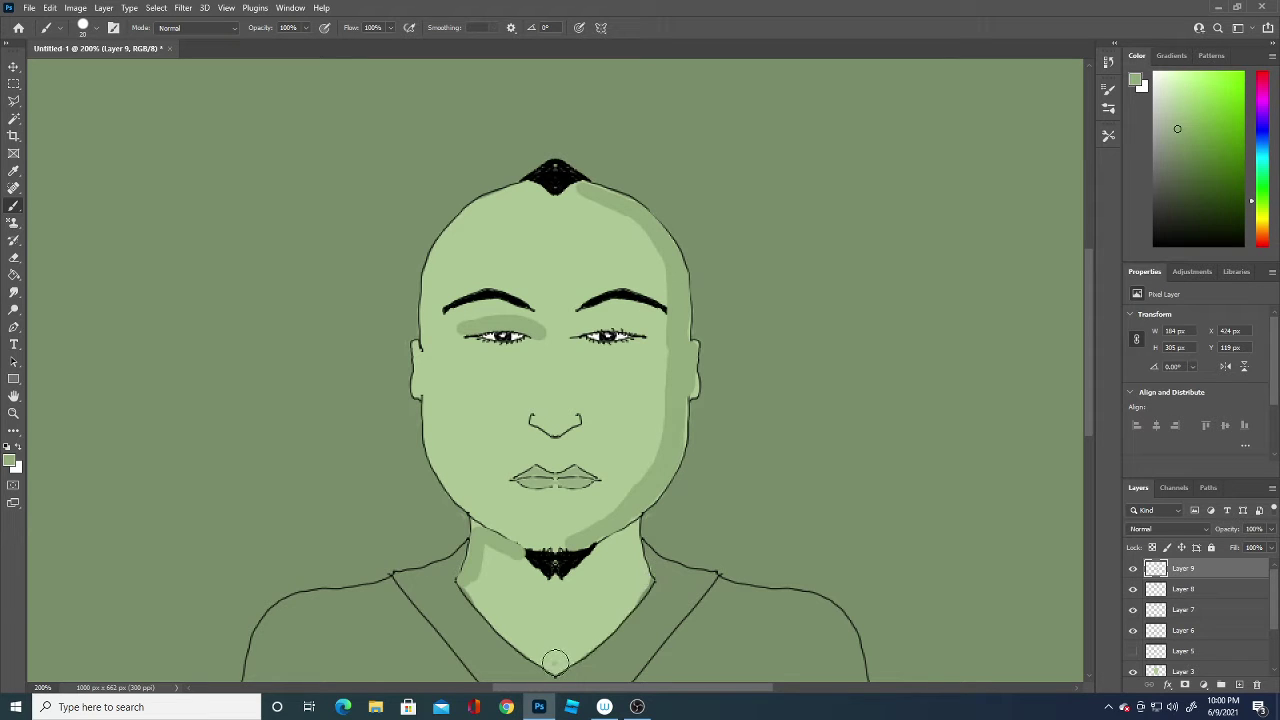
{"action": "left_click_drag", "start_coordinate": [578, 645], "coordinate": [640, 586]}
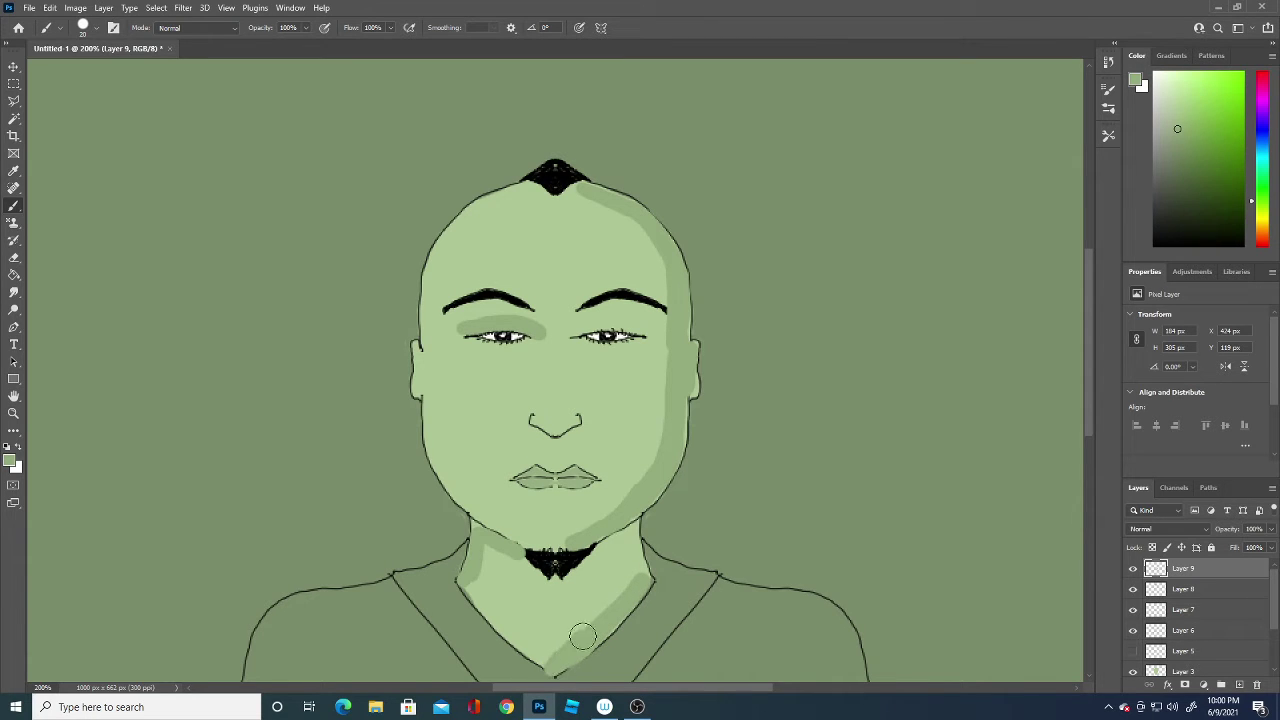
{"action": "left_click_drag", "start_coordinate": [627, 592], "coordinate": [640, 572]}
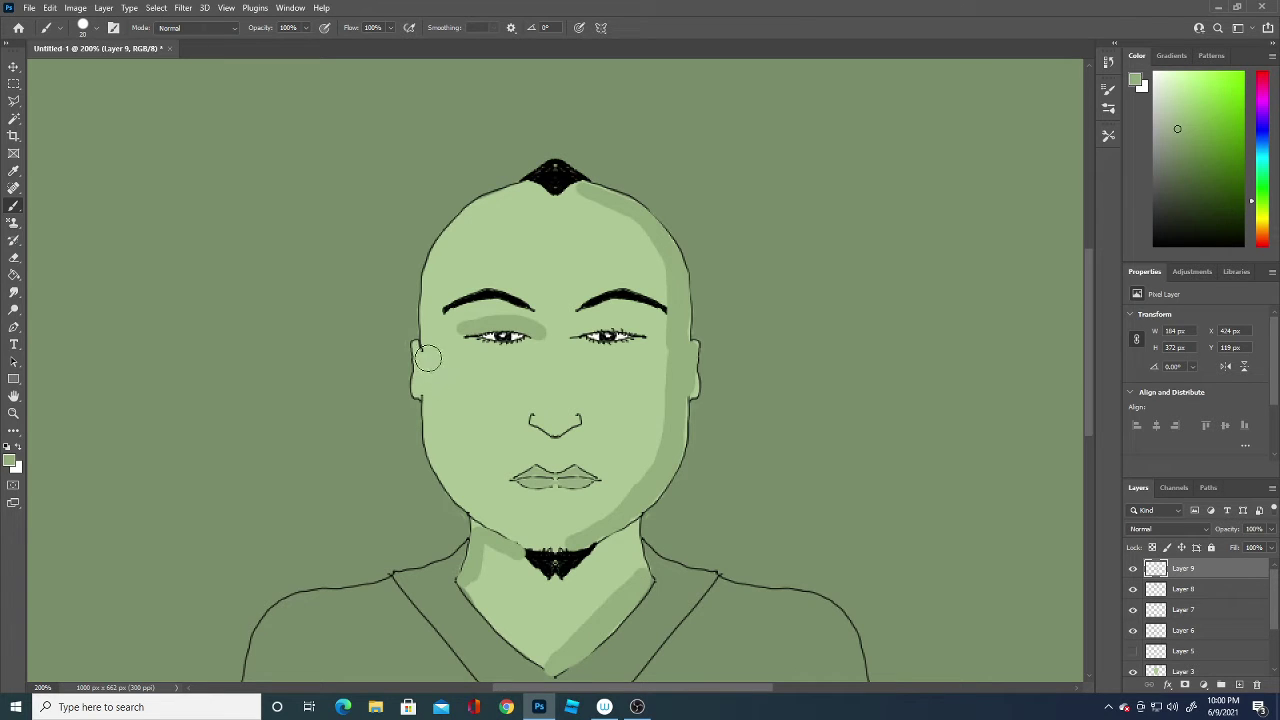
- Shade the left cheek and jawline down to the chin, and the left side of the nose
{"action": "mouse_move", "coordinate": [426, 377]}
{"action": "left_mouse_down"}
{"action": "mouse_move", "coordinate": [446, 474]}
{"action": "mouse_move", "coordinate": [508, 529]}
{"action": "mouse_move", "coordinate": [545, 537]}
{"action": "left_mouse_up"}
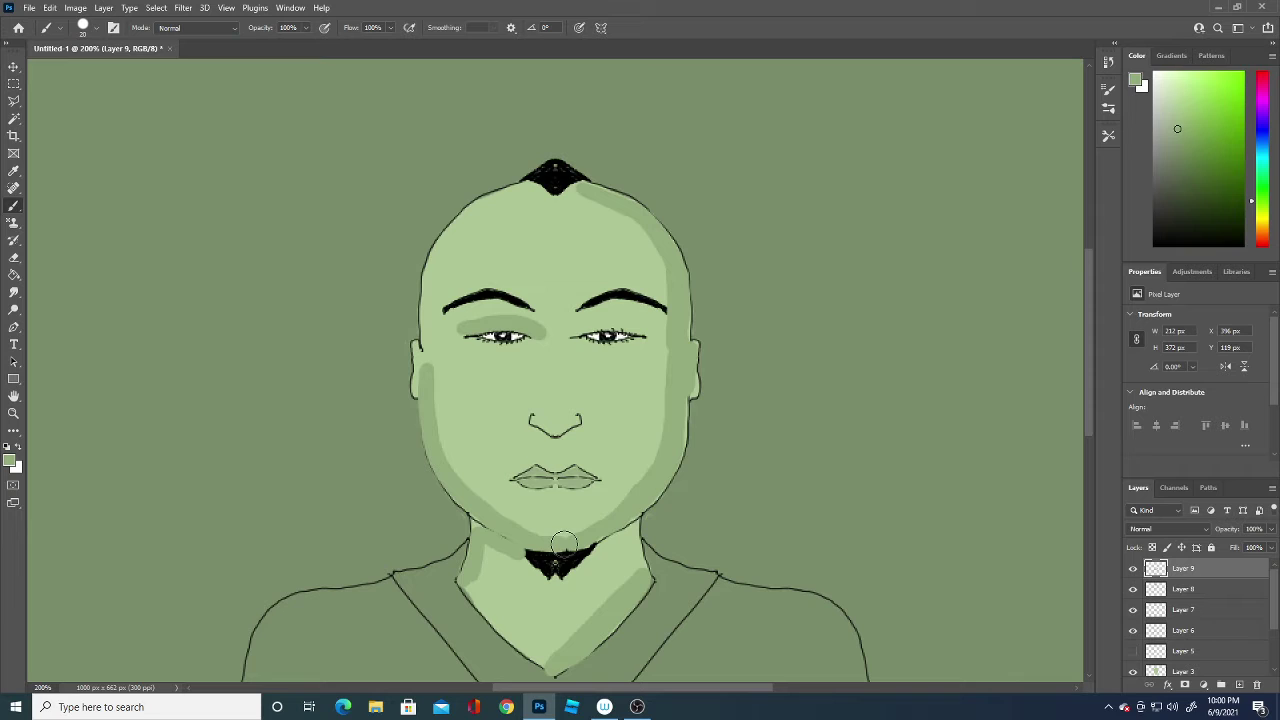
{"action": "left_click_drag", "start_coordinate": [536, 328], "coordinate": [522, 404]}
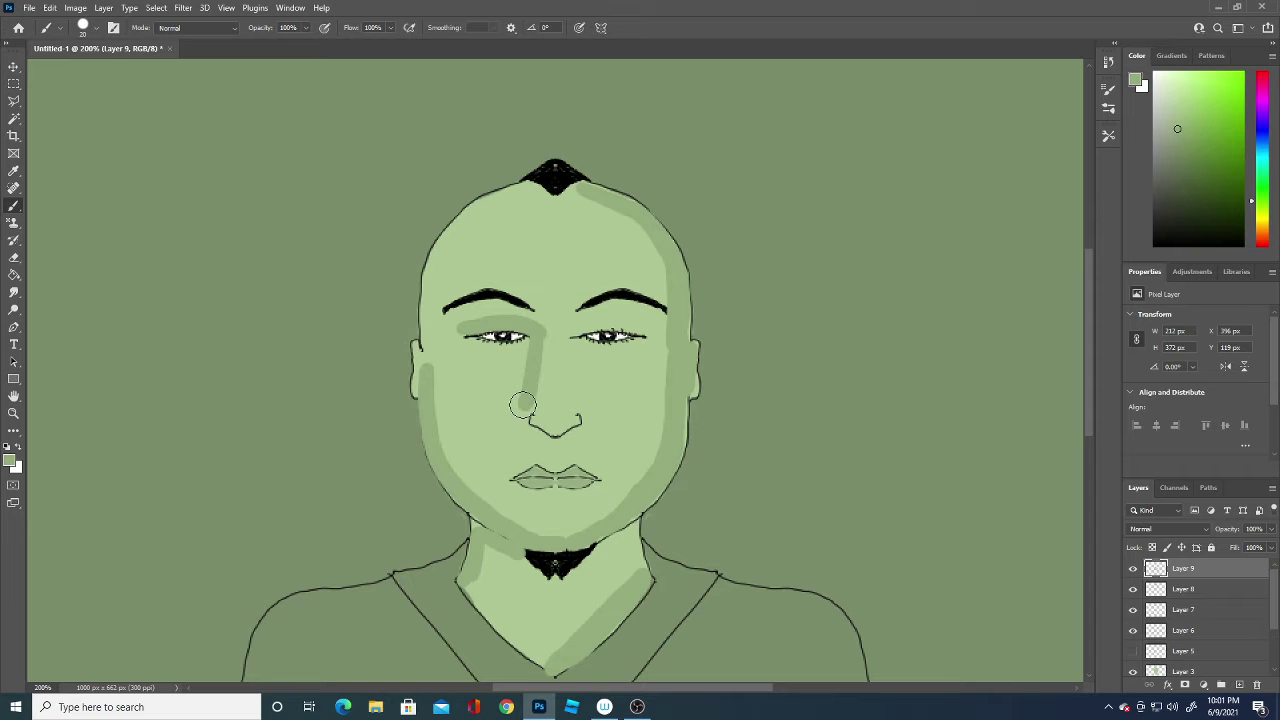
- Paint a mid-tone of a5bd90 with a 12 px brush along the inner edges of the nose and right-side shadows
{"action": "left_click", "coordinate": [11, 463]}
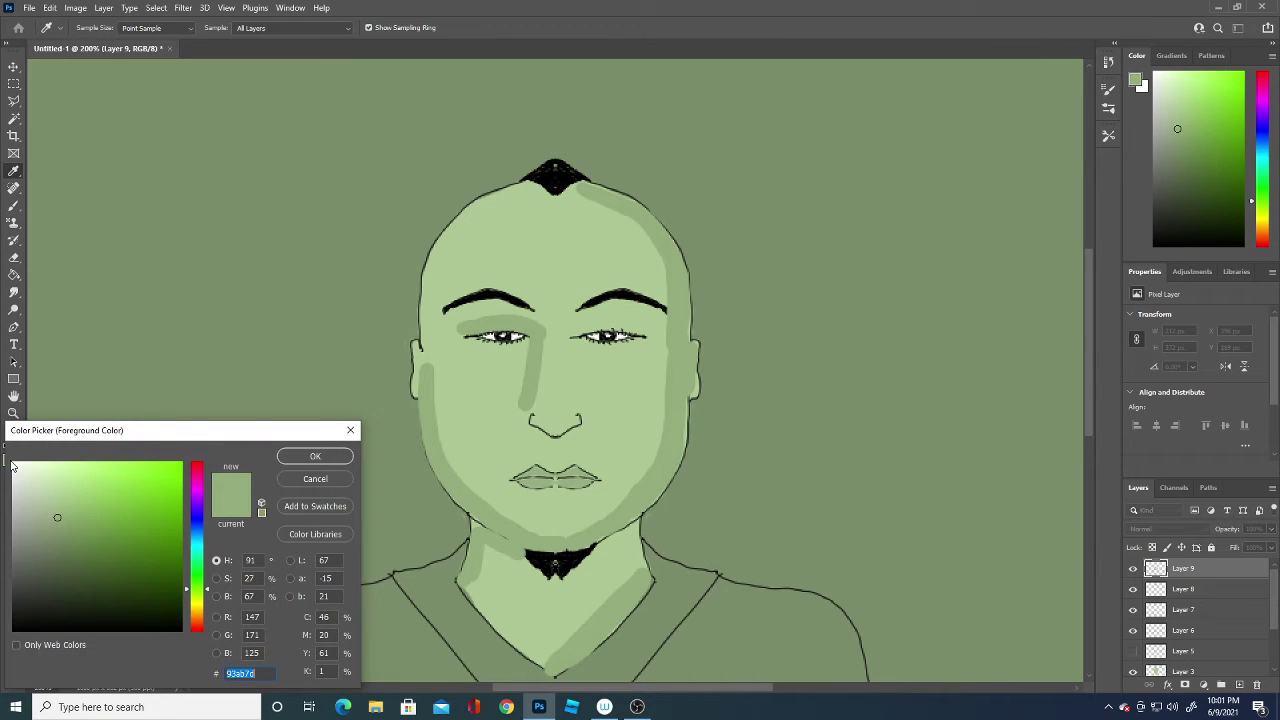
{"action": "left_click", "coordinate": [52, 505]}
{"action": "left_click", "coordinate": [312, 455]}
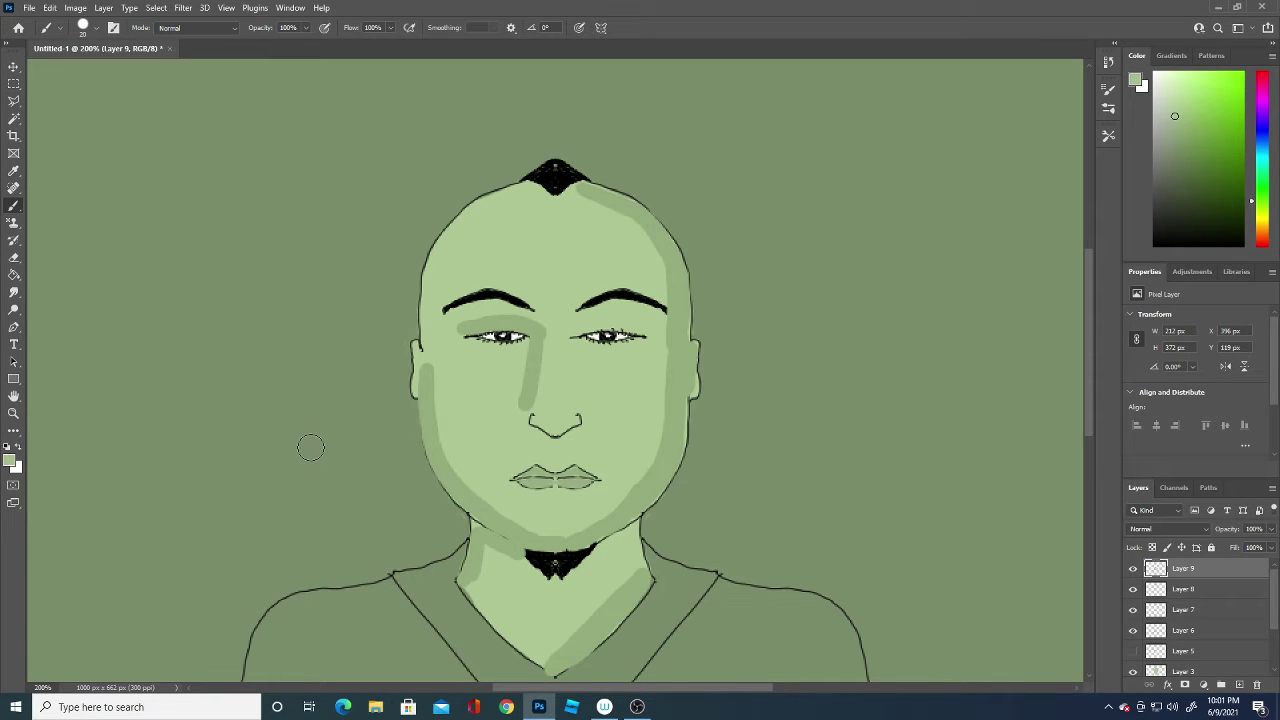
{"action": "left_click", "coordinate": [83, 27]}
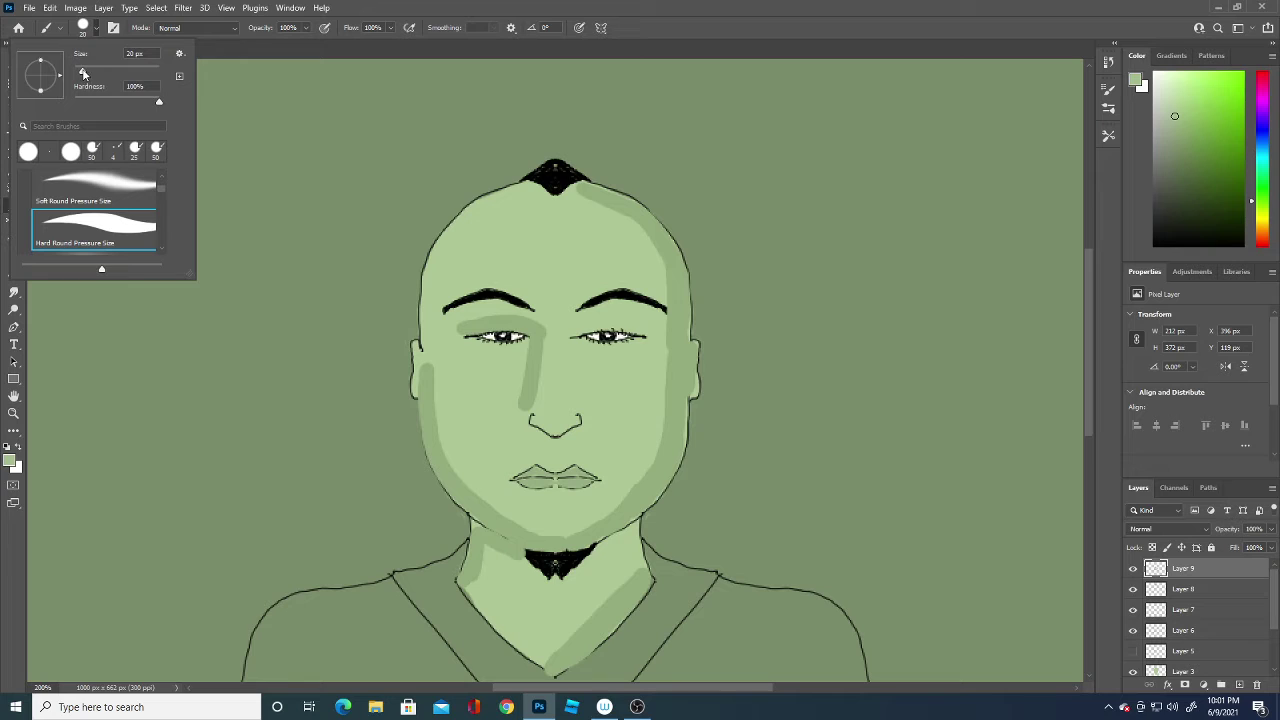
{"action": "left_click_drag", "start_coordinate": [88, 70], "coordinate": [80, 71]}
{"action": "left_click_drag", "start_coordinate": [515, 403], "coordinate": [524, 333]}
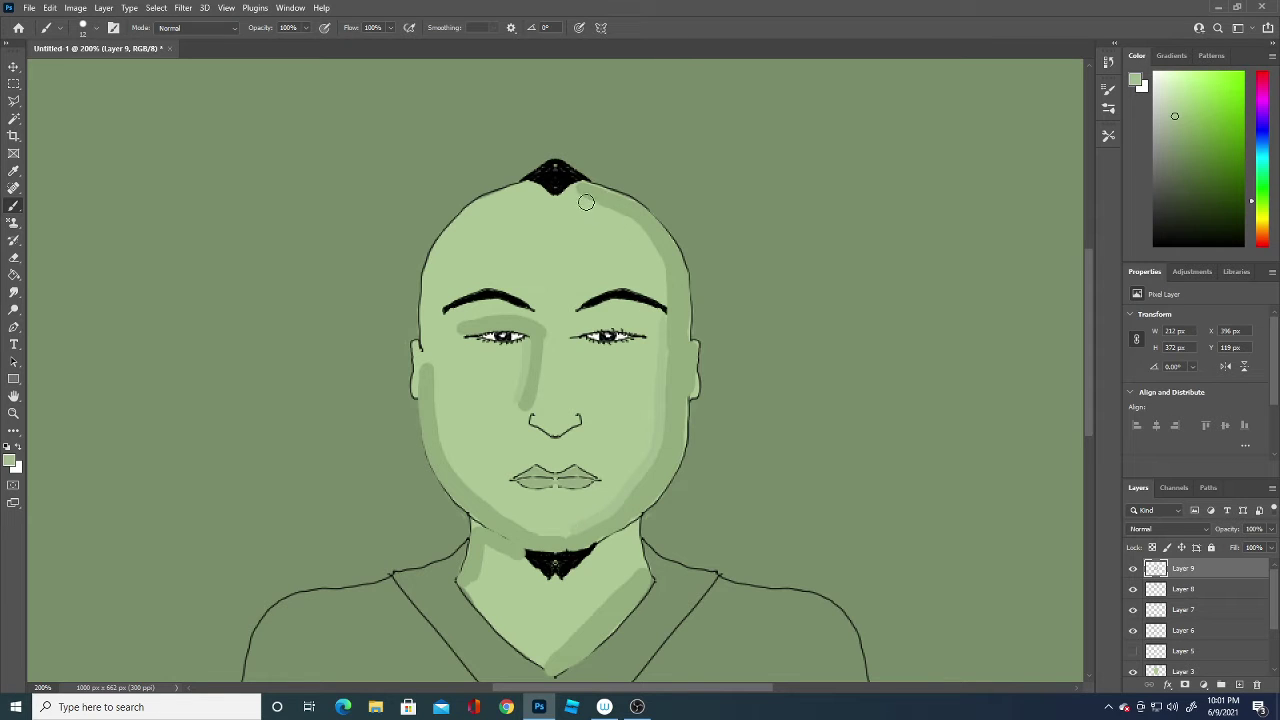
{"action": "mouse_move", "coordinate": [638, 231]}
{"action": "left_mouse_down"}
{"action": "mouse_move", "coordinate": [664, 295]}
{"action": "mouse_move", "coordinate": [661, 327]}
{"action": "left_mouse_up"}
- Paint highlights in the lighter green c6ddb0 along both cheeks and jawlines and the right side of the forehead
{"action": "left_click", "coordinate": [12, 461]}
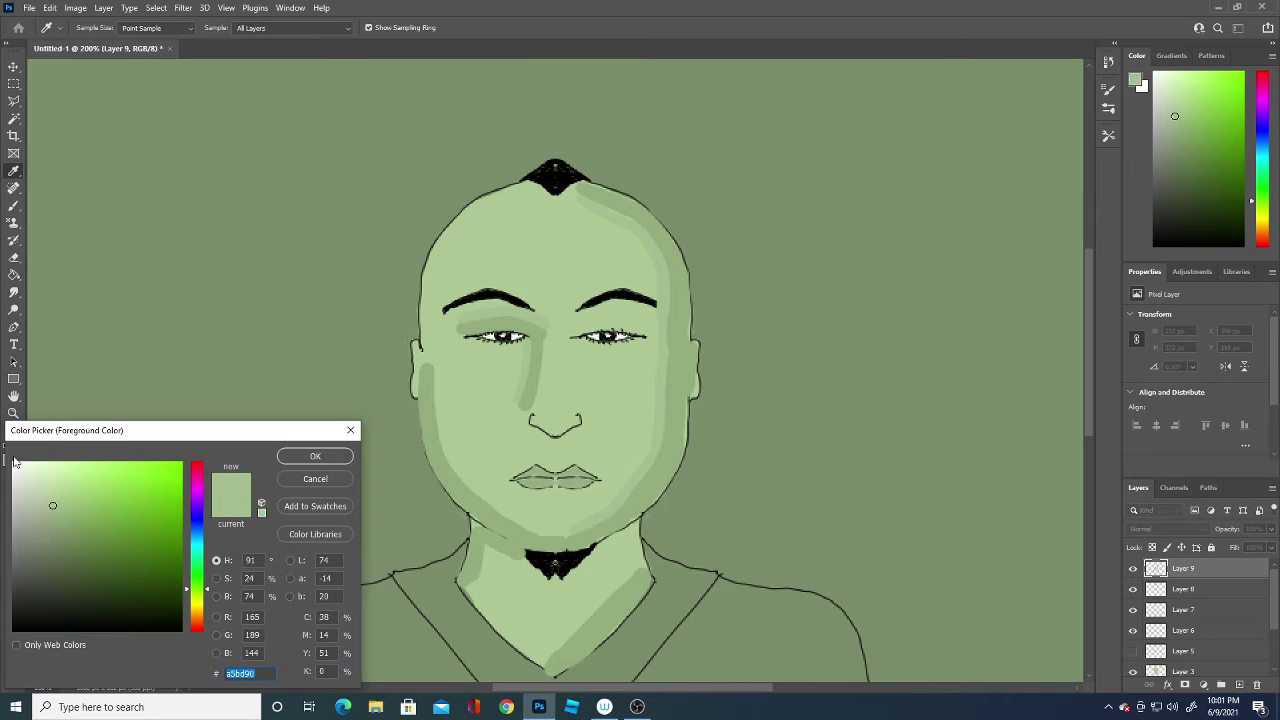
{"action": "left_click", "coordinate": [63, 470]}
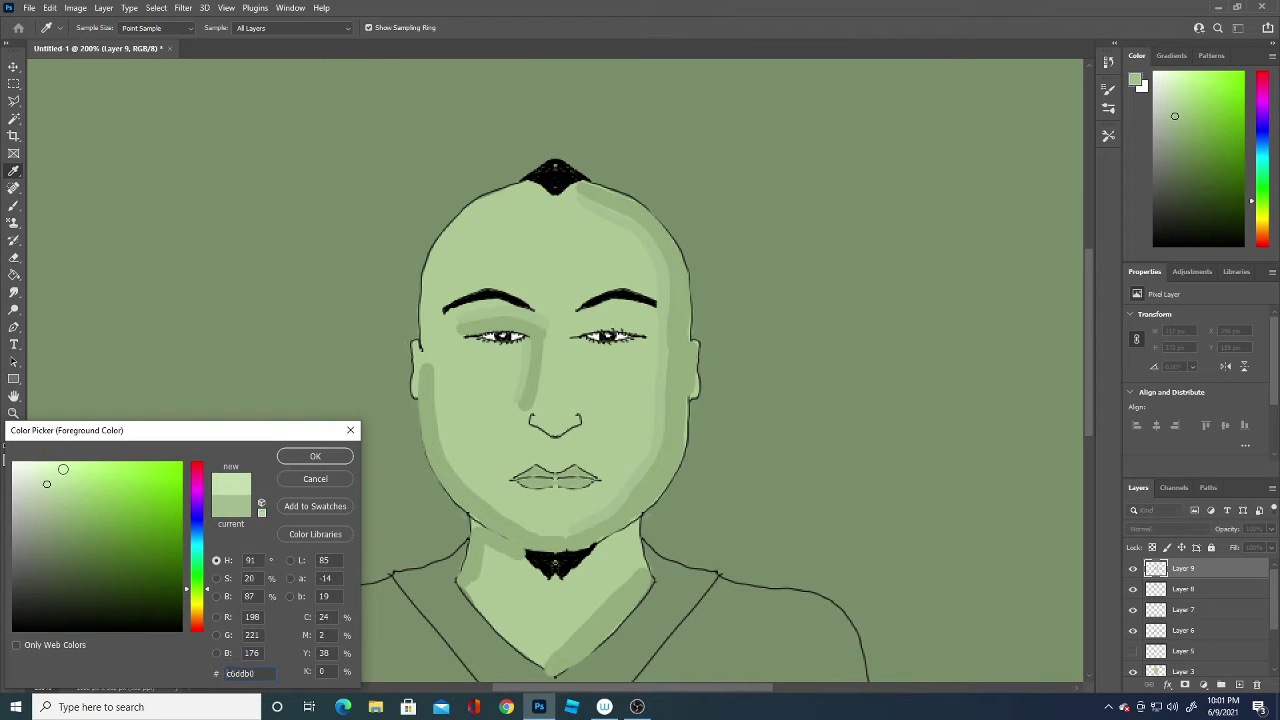
{"action": "left_click", "coordinate": [333, 458]}
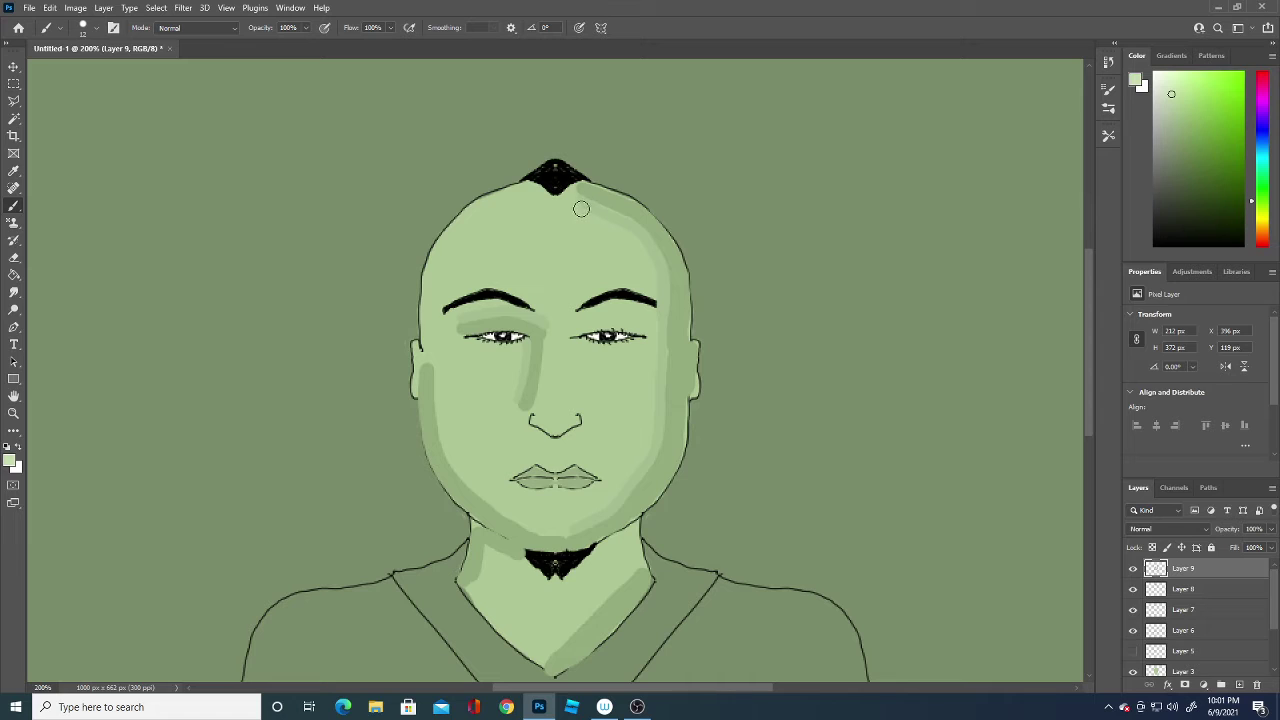
{"action": "mouse_move", "coordinate": [583, 200]}
{"action": "left_mouse_down"}
{"action": "mouse_move", "coordinate": [632, 236]}
{"action": "mouse_move", "coordinate": [655, 302]}
{"action": "left_mouse_up"}
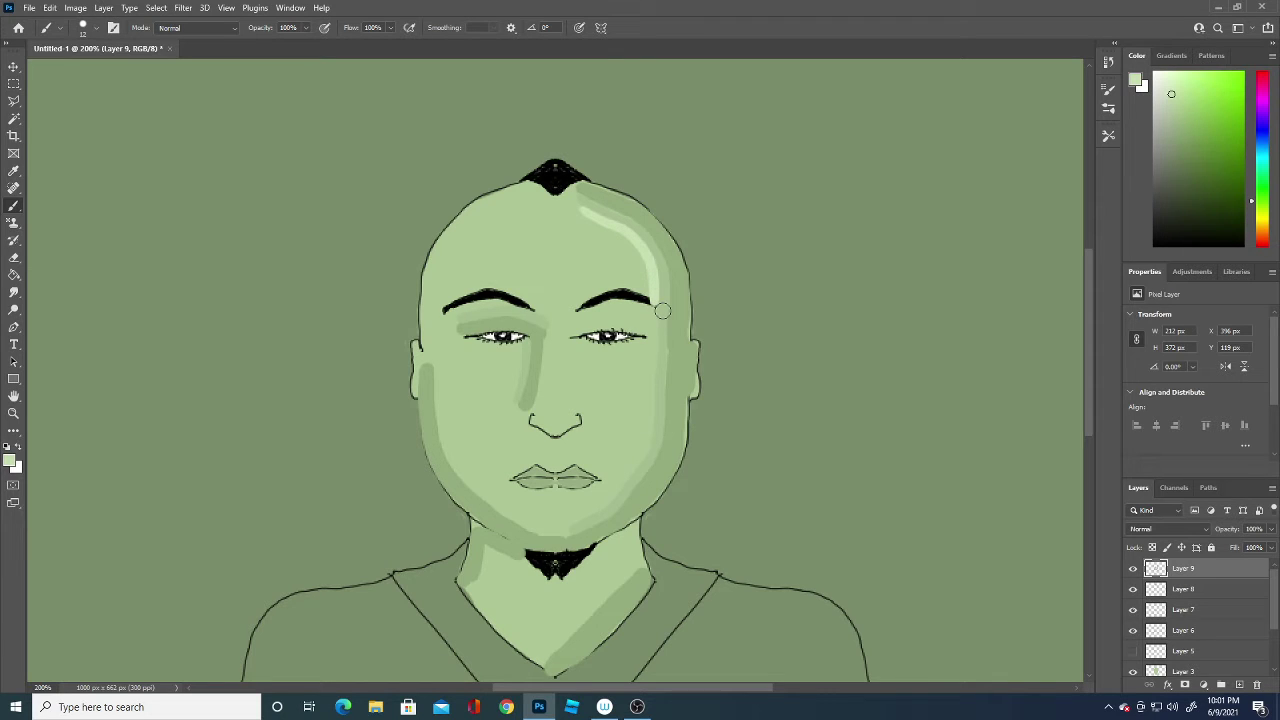
{"action": "key", "text": "ctrl+z"}
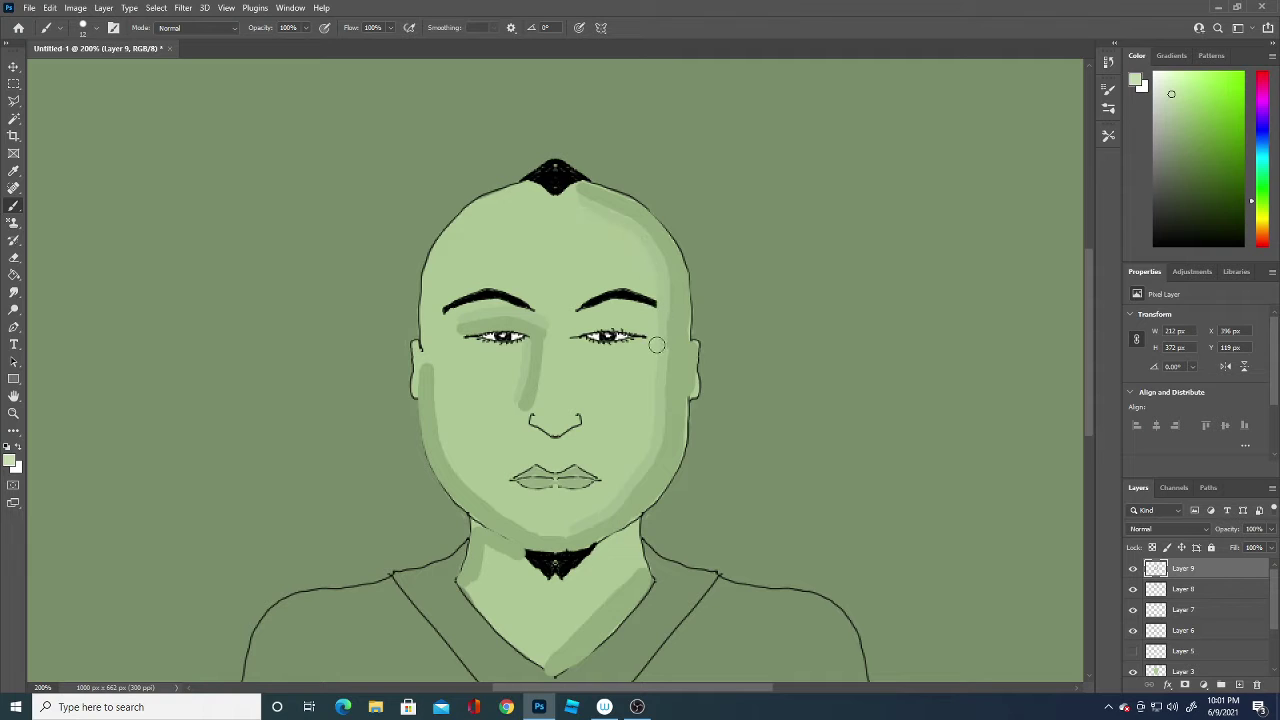
{"action": "mouse_move", "coordinate": [656, 345]}
{"action": "left_mouse_down"}
{"action": "mouse_move", "coordinate": [640, 456]}
{"action": "mouse_move", "coordinate": [610, 497]}
{"action": "mouse_move", "coordinate": [575, 514]}
{"action": "left_mouse_up"}
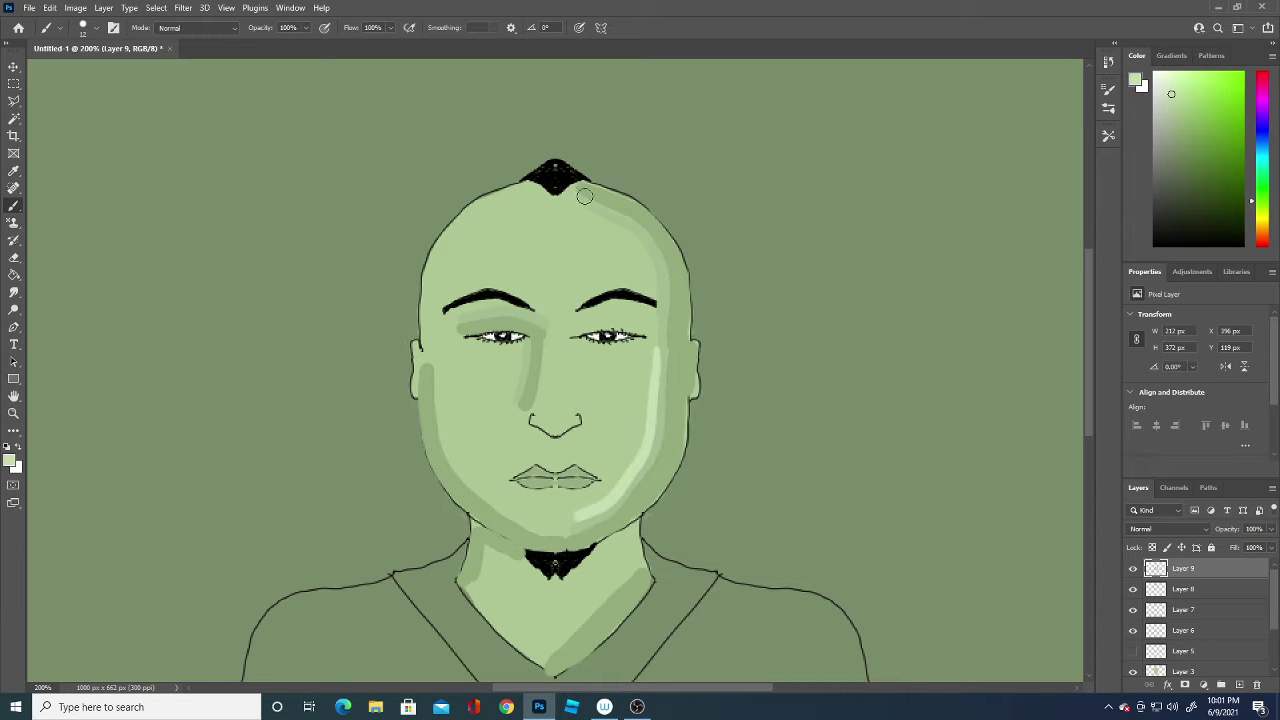
{"action": "mouse_move", "coordinate": [582, 206]}
{"action": "left_mouse_down"}
{"action": "mouse_move", "coordinate": [640, 241]}
{"action": "mouse_move", "coordinate": [656, 288]}
{"action": "left_mouse_up"}
{"action": "mouse_move", "coordinate": [437, 376]}
{"action": "left_mouse_down"}
{"action": "mouse_move", "coordinate": [443, 438]}
{"action": "mouse_move", "coordinate": [468, 484]}
{"action": "mouse_move", "coordinate": [530, 532]}
{"action": "left_mouse_up"}
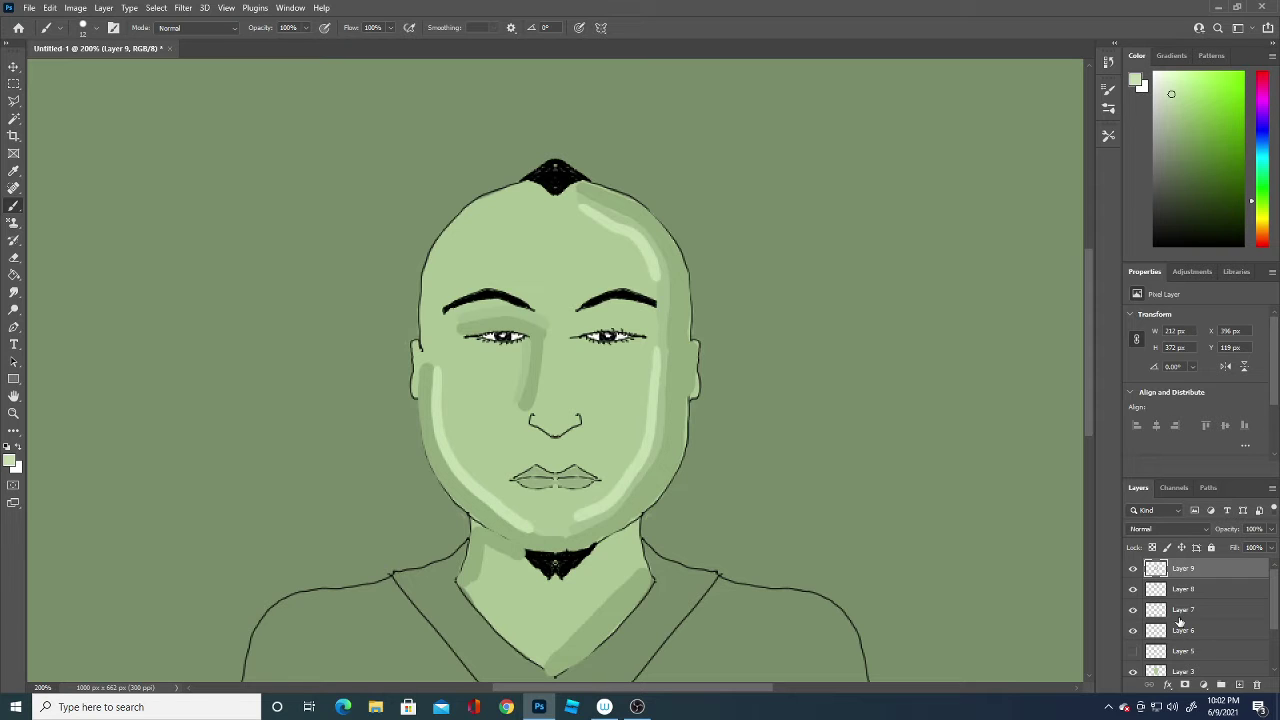
{"action": "right_click", "coordinate": [1185, 574]}
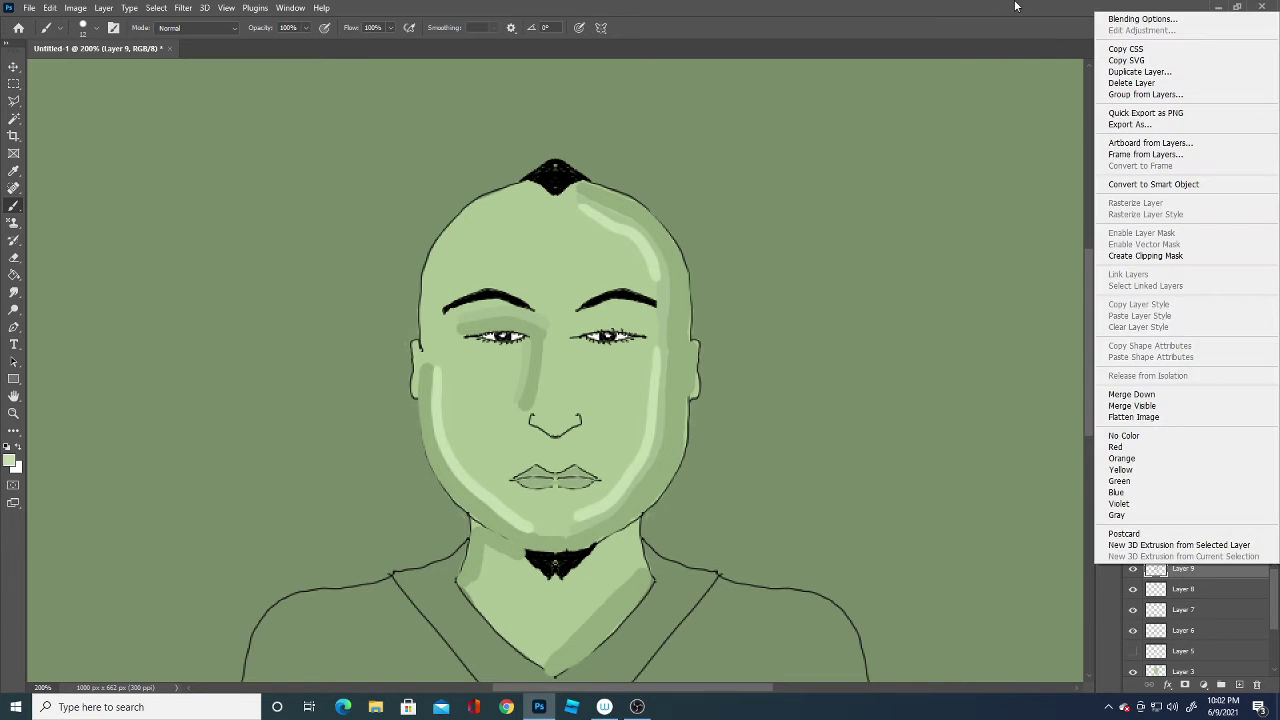
{"action": "left_click", "coordinate": [1150, 6]}
{"action": "double_click", "coordinate": [1149, 6]}
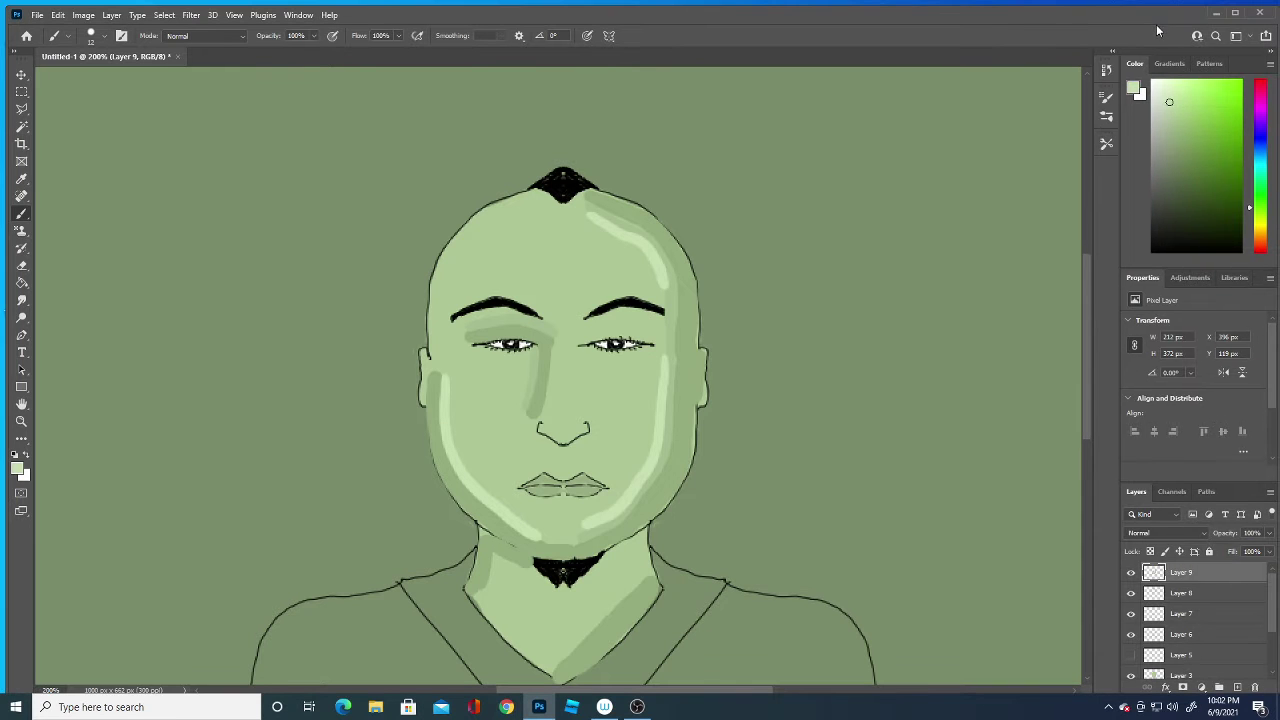
{"action": "left_click", "coordinate": [1235, 13]}
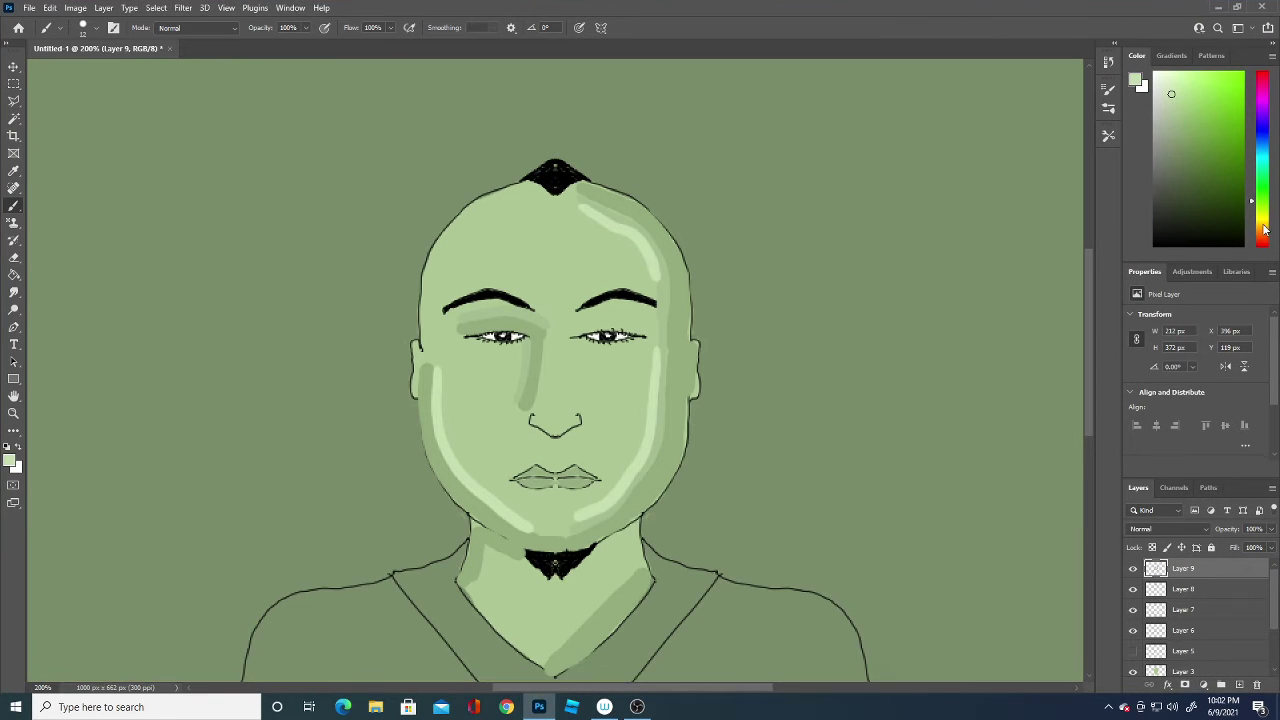
- Lower the opacity of Layer 9 to 81% in its blending options
{"action": "right_click", "coordinate": [1192, 572]}
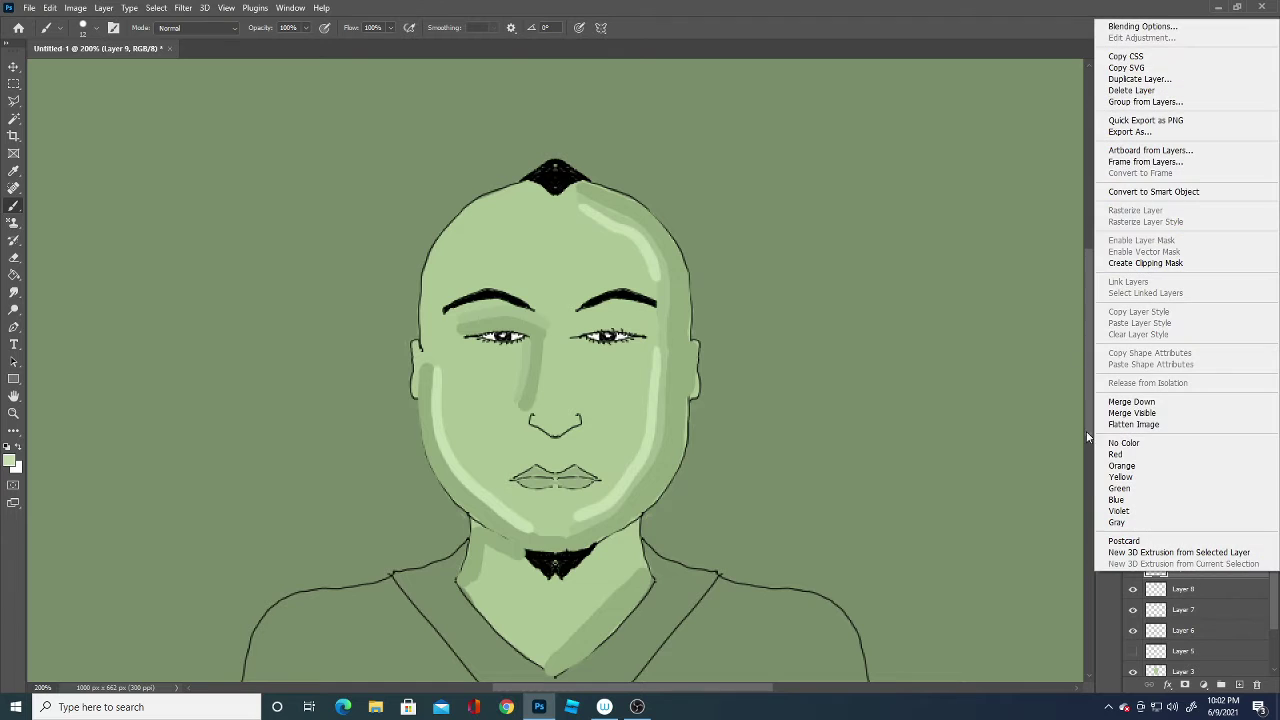
{"action": "left_click", "coordinate": [1142, 26]}
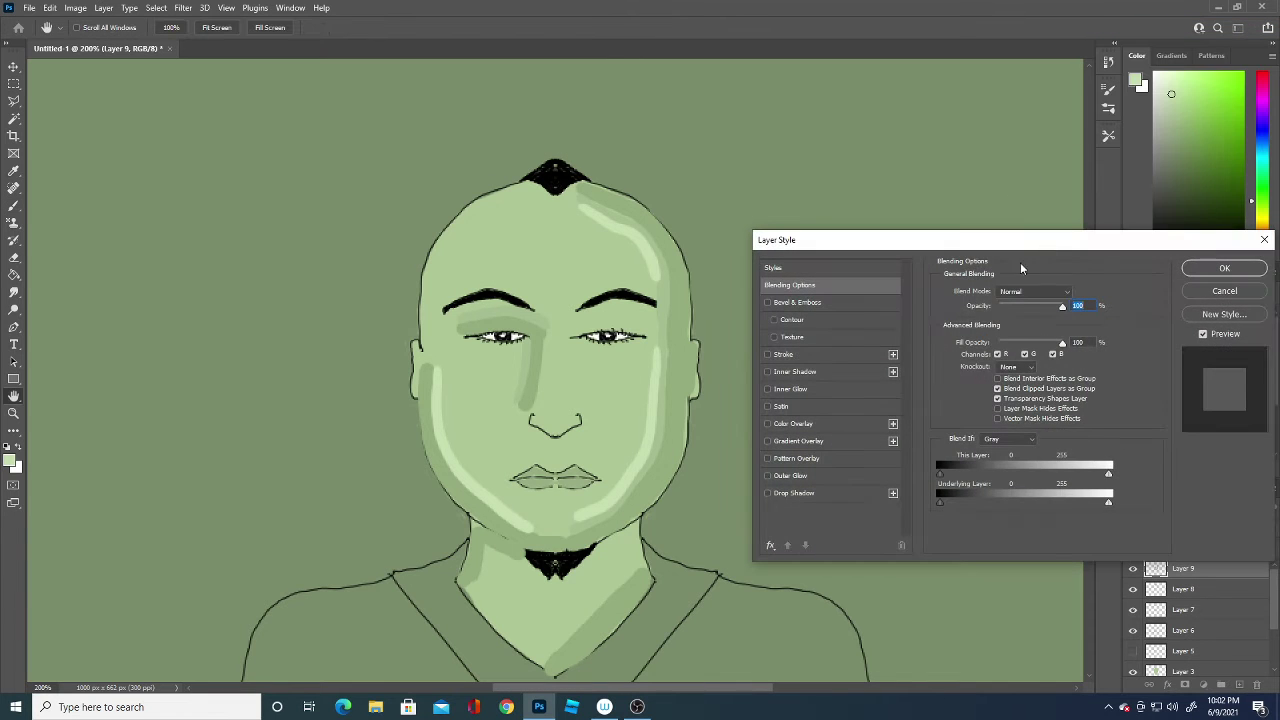
{"action": "mouse_move", "coordinate": [1058, 308]}
{"action": "left_mouse_down"}
{"action": "mouse_move", "coordinate": [1007, 307]}
{"action": "mouse_move", "coordinate": [1038, 291]}
{"action": "left_mouse_up"}
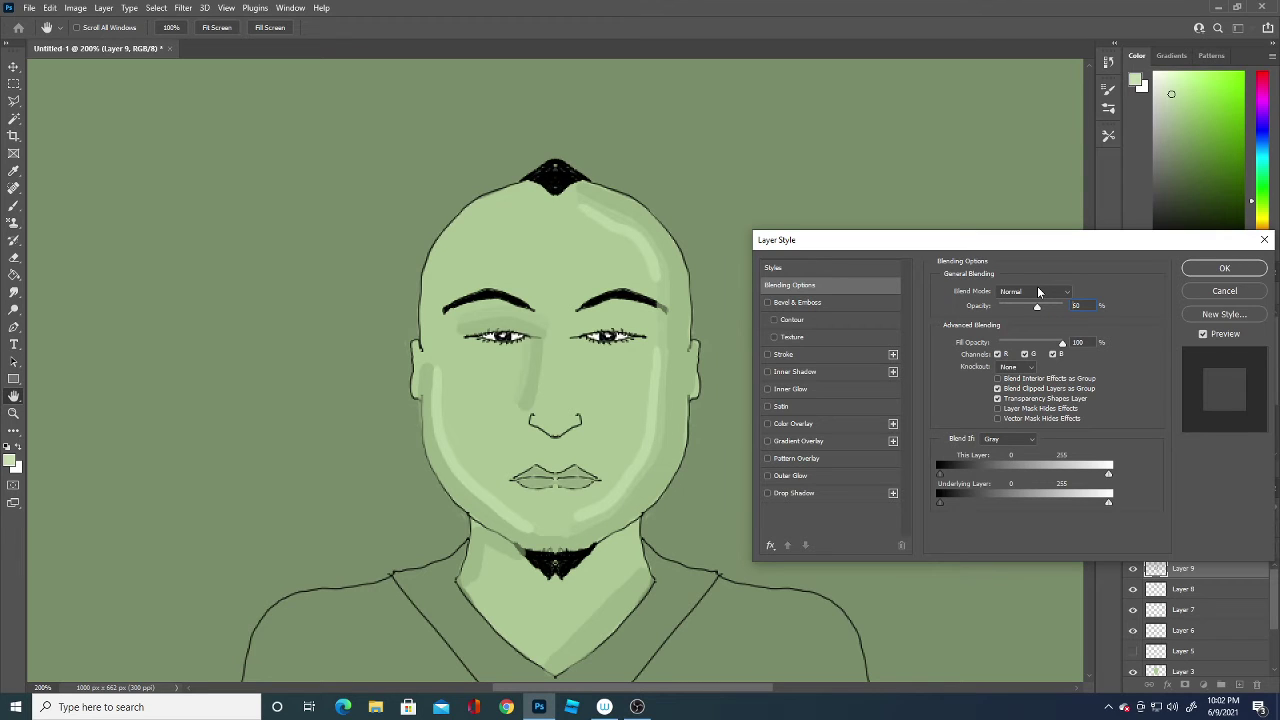
{"action": "mouse_move", "coordinate": [1038, 291]}
{"action": "left_mouse_down"}
{"action": "mouse_move", "coordinate": [1087, 291]}
{"action": "mouse_move", "coordinate": [1052, 290]}
{"action": "left_mouse_up"}
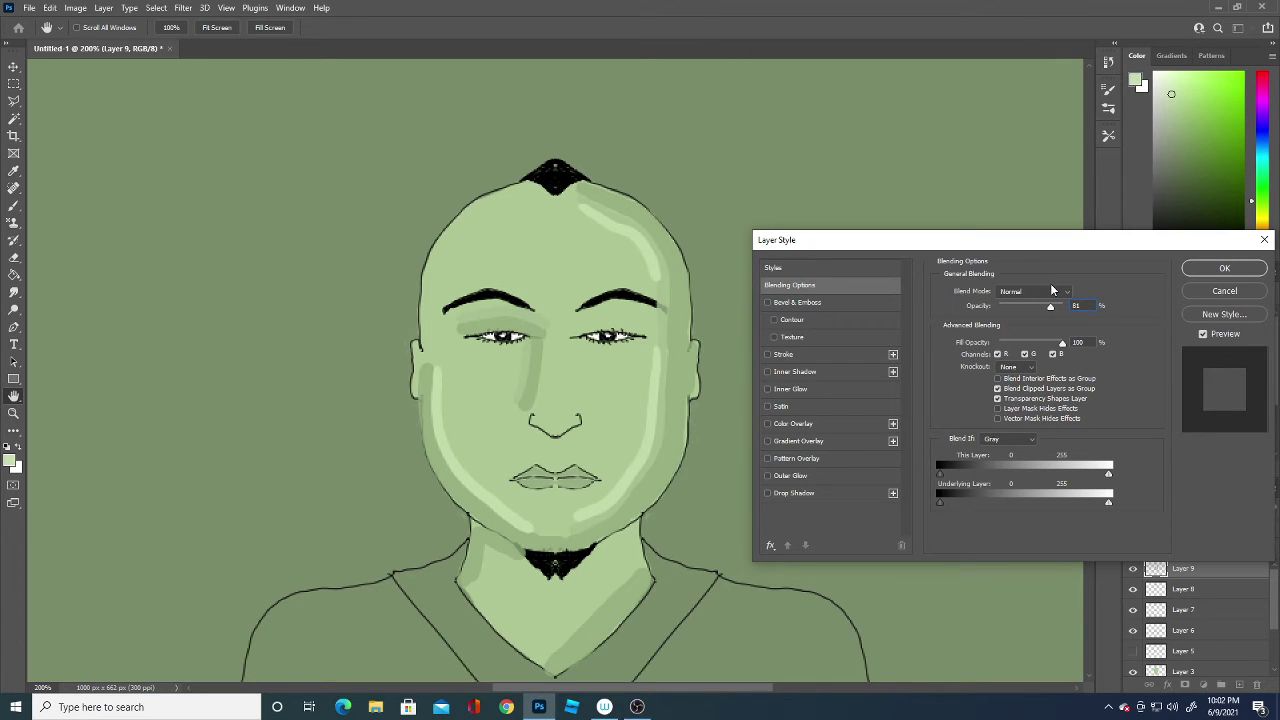
{"action": "left_click", "coordinate": [1202, 273]}
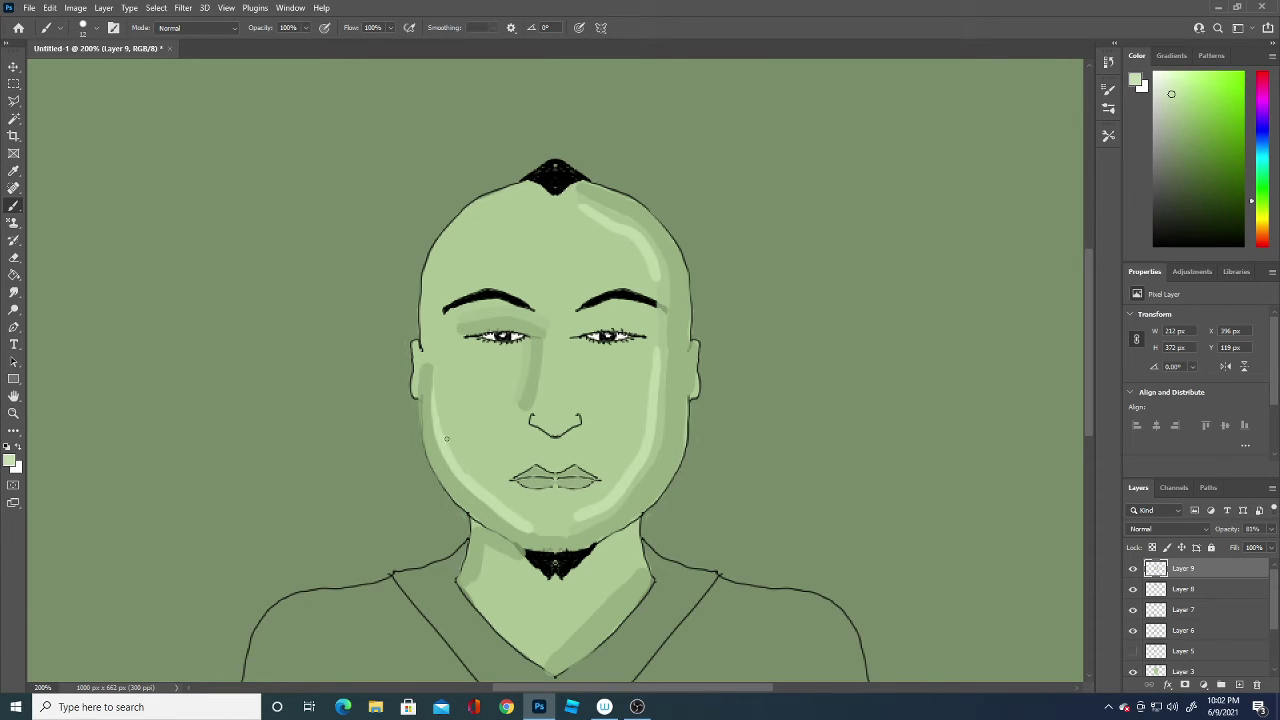
- Thin the highlights along the left and right cheeks and jawlines by erasing their inner edges with a small tip
{"action": "left_click_drag", "start_coordinate": [459, 466], "coordinate": [442, 431]}
{"action": "key", "text": "bracketright"}
{"action": "key", "text": "bracketright"}
{"action": "key", "text": "bracketright"}
{"action": "key", "text": "bracketleft"}
{"action": "key", "text": "bracketleft"}
{"action": "key", "text": "bracketleft"}
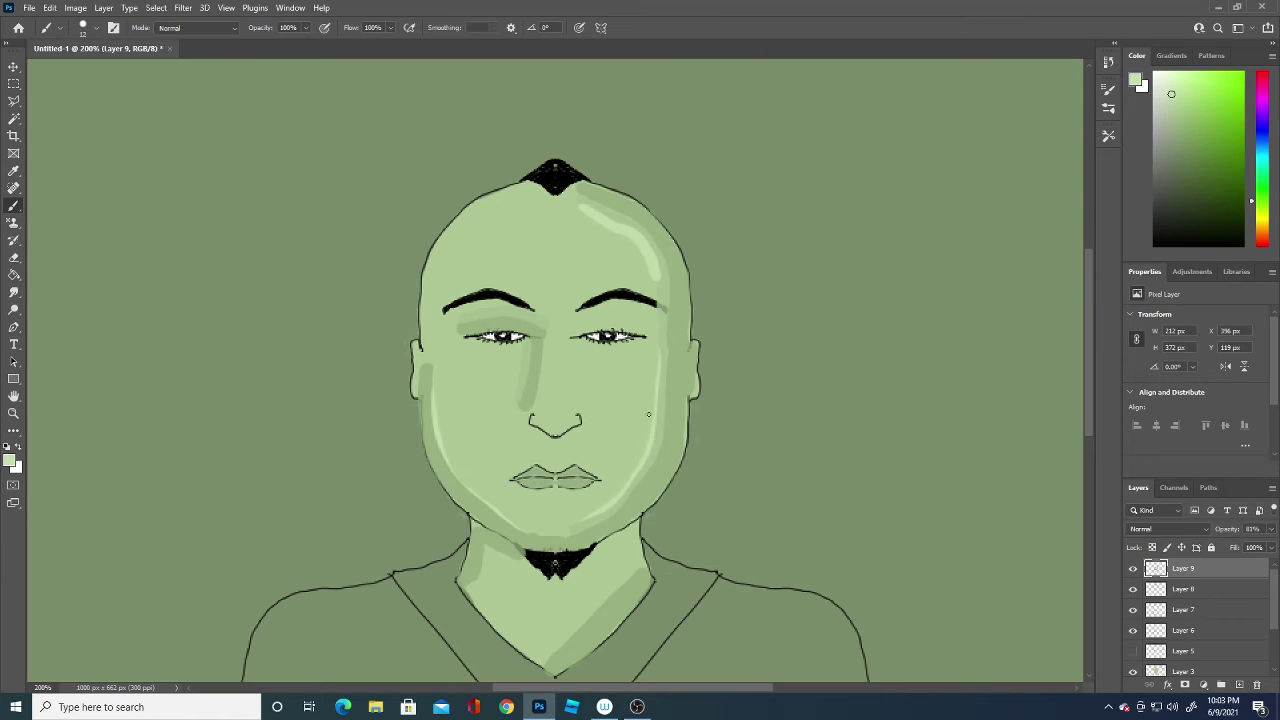
- Thin the forehead highlight and erase the shading that covers the outer end of the right eyebrow
{"action": "key", "text": "bracketright"}
{"action": "key", "text": "bracketright"}
{"action": "key", "text": "bracketright"}
{"action": "key", "text": "bracketleft"}
{"action": "key", "text": "bracketleft"}
{"action": "key", "text": "bracketleft"}
{"action": "left_click_drag", "start_coordinate": [582, 207], "coordinate": [648, 257]}
{"action": "left_click_drag", "start_coordinate": [659, 301], "coordinate": [667, 313]}
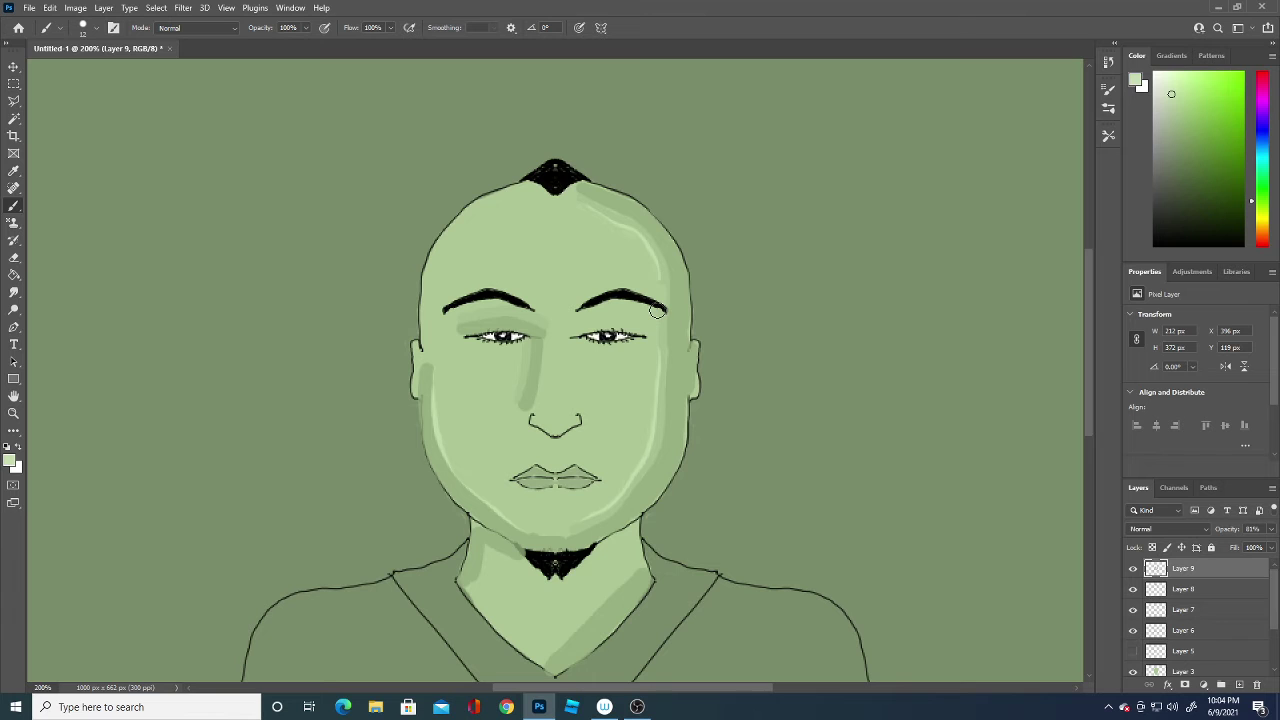
{"action": "key", "text": "ctrl+minus"}
{"action": "key", "text": "ctrl+minus"}
{"action": "key", "text": "ctrl+minus"}
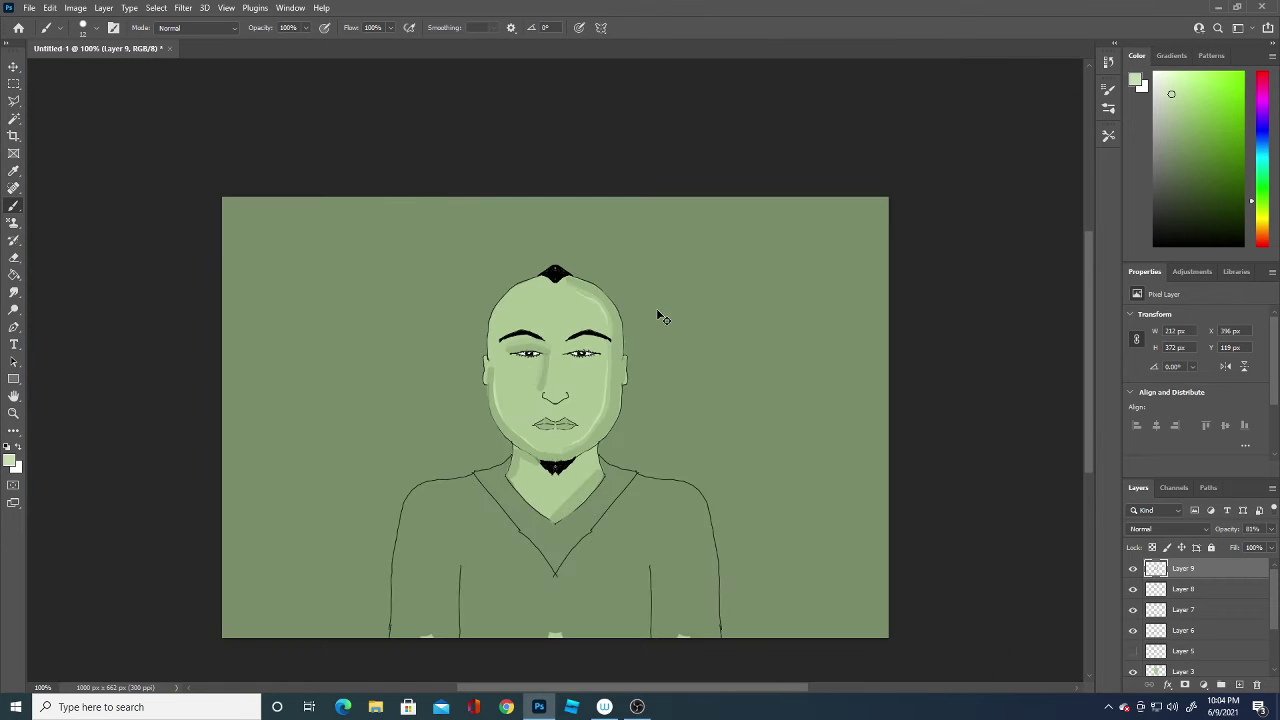
{"action": "key", "text": "ctrl+plus"}
{"action": "key", "text": "ctrl+plus"}
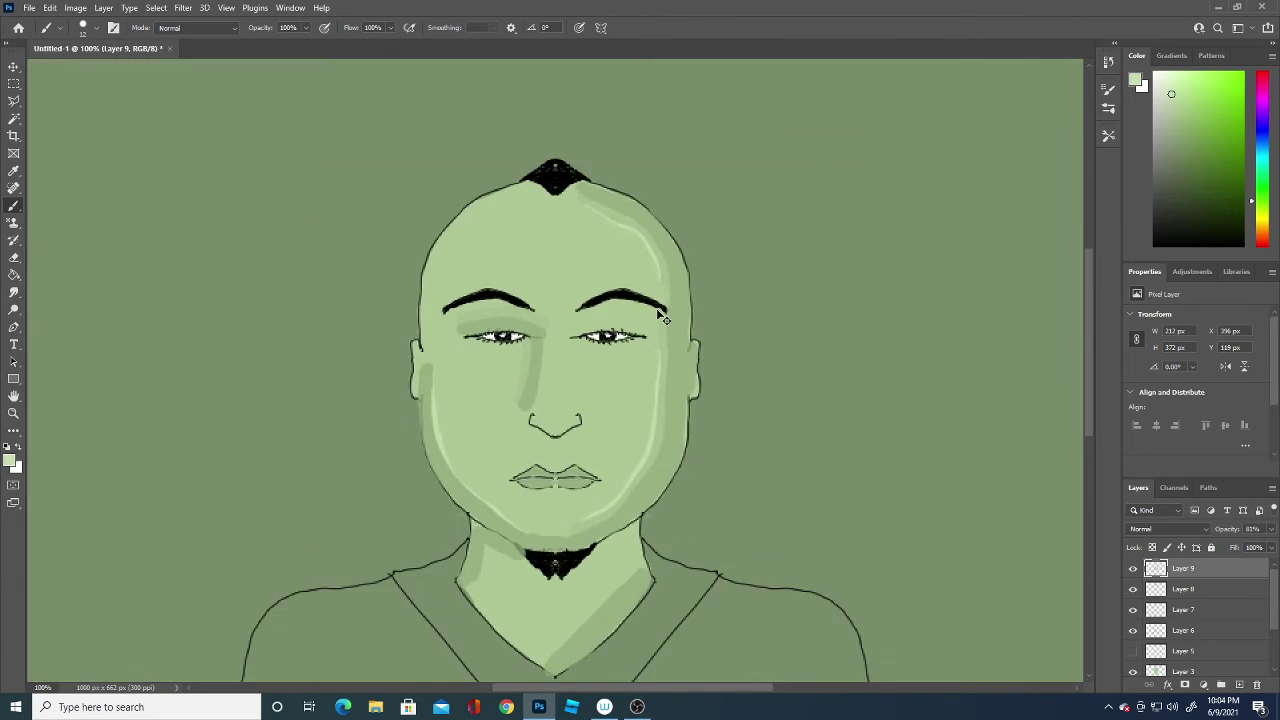
{"action": "key", "text": "ctrl+minus"}
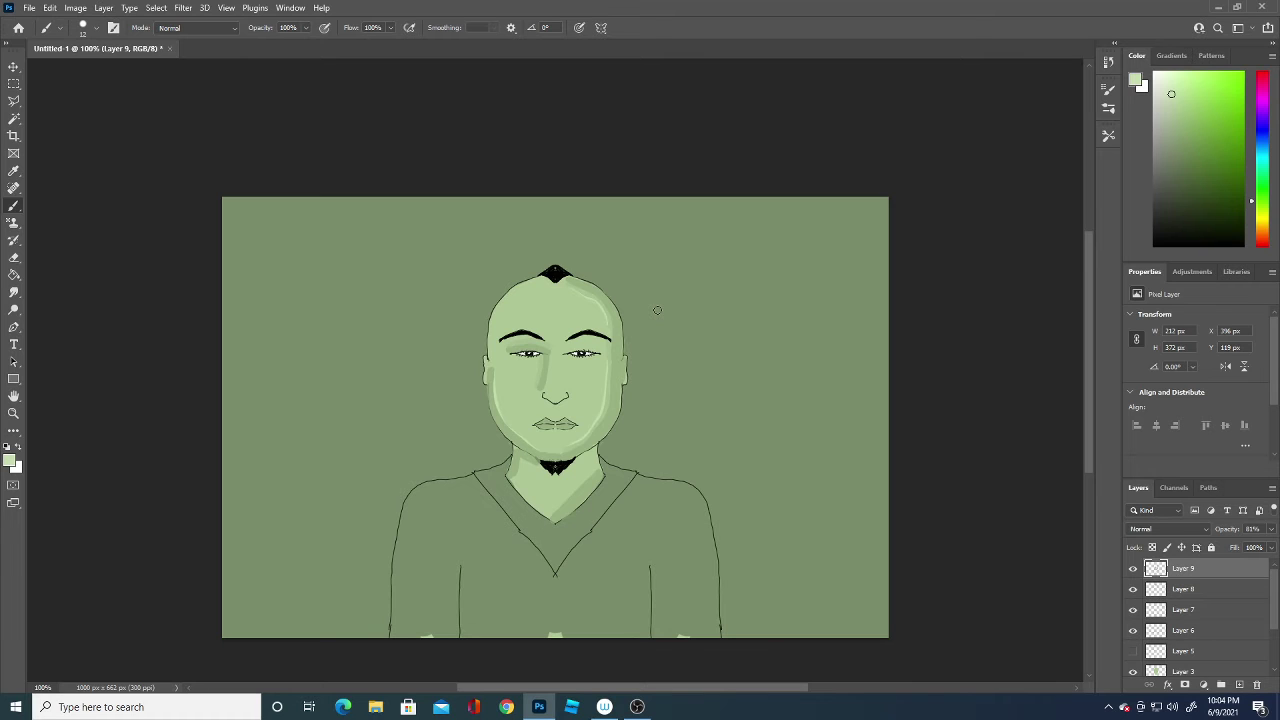
- Paint the V-neck collar band of the shirt in the darker green 617153
{"action": "left_click", "coordinate": [11, 462]}
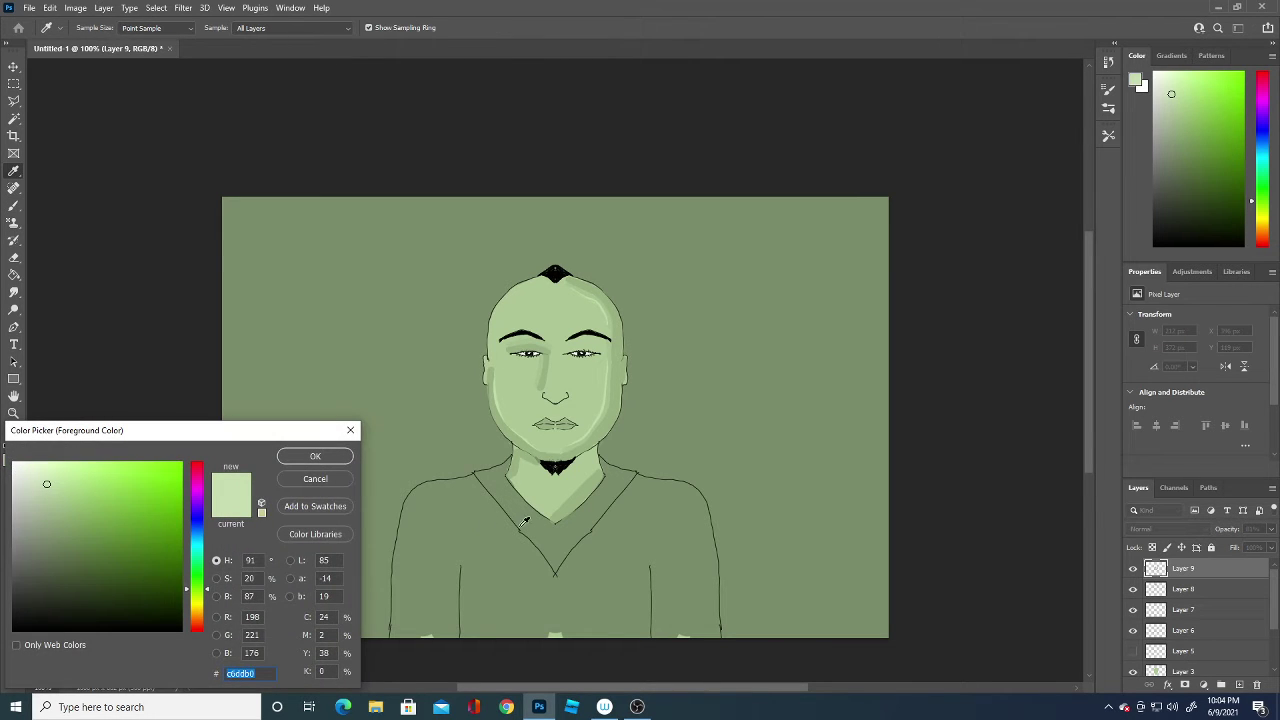
{"action": "left_click_drag", "start_coordinate": [525, 520], "coordinate": [281, 473]}
{"action": "left_click", "coordinate": [310, 459]}
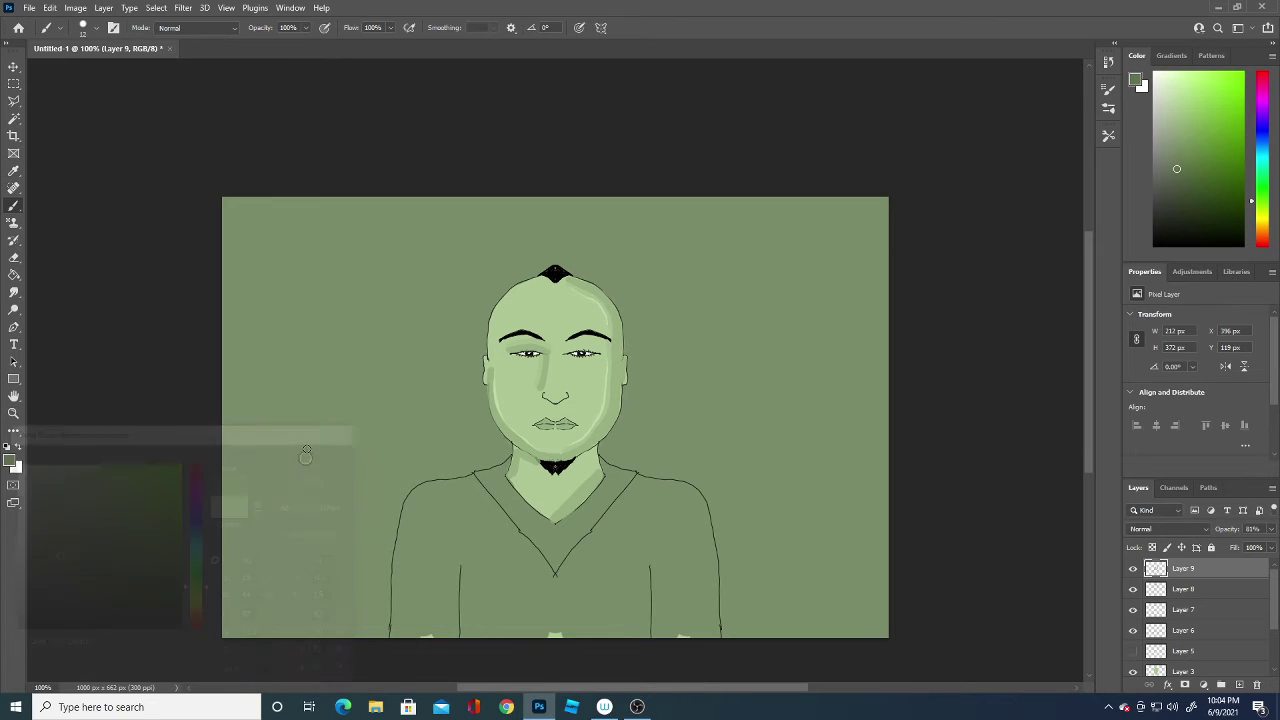
{"action": "left_click_drag", "start_coordinate": [516, 510], "coordinate": [499, 495]}
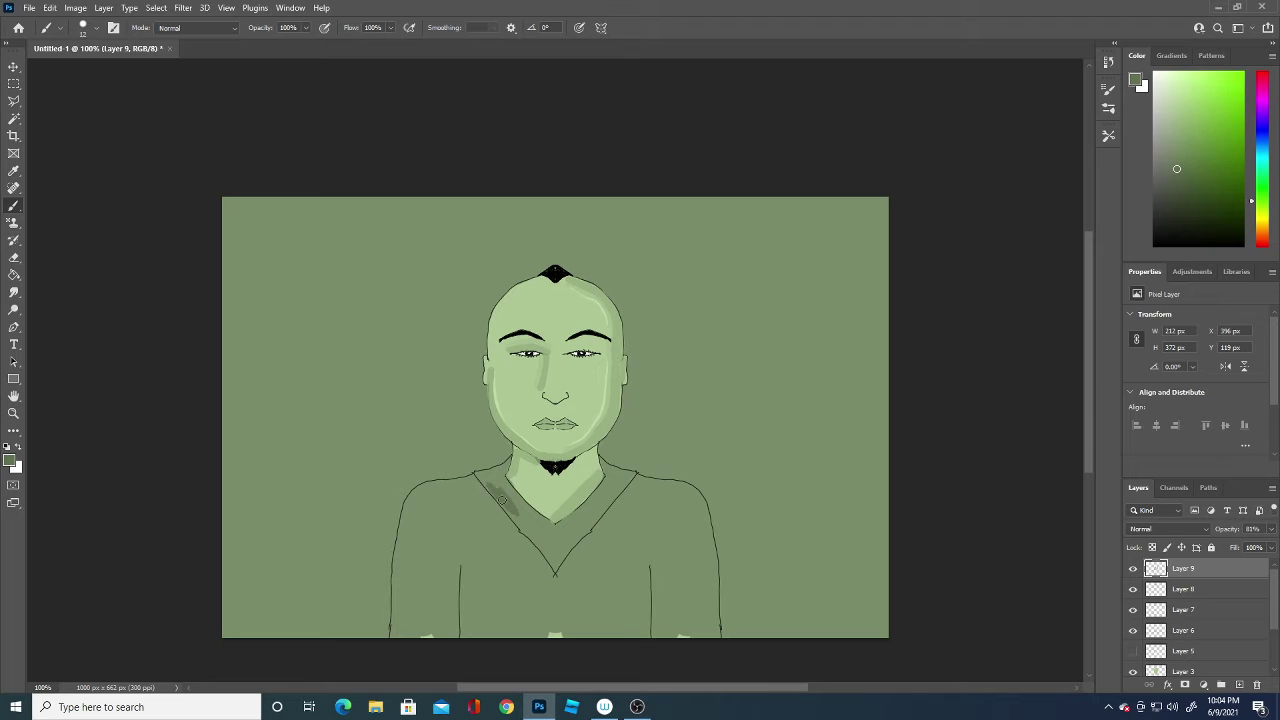
{"action": "mouse_move", "coordinate": [498, 490]}
{"action": "left_mouse_down"}
{"action": "mouse_move", "coordinate": [529, 517]}
{"action": "mouse_move", "coordinate": [502, 495]}
{"action": "left_mouse_up"}
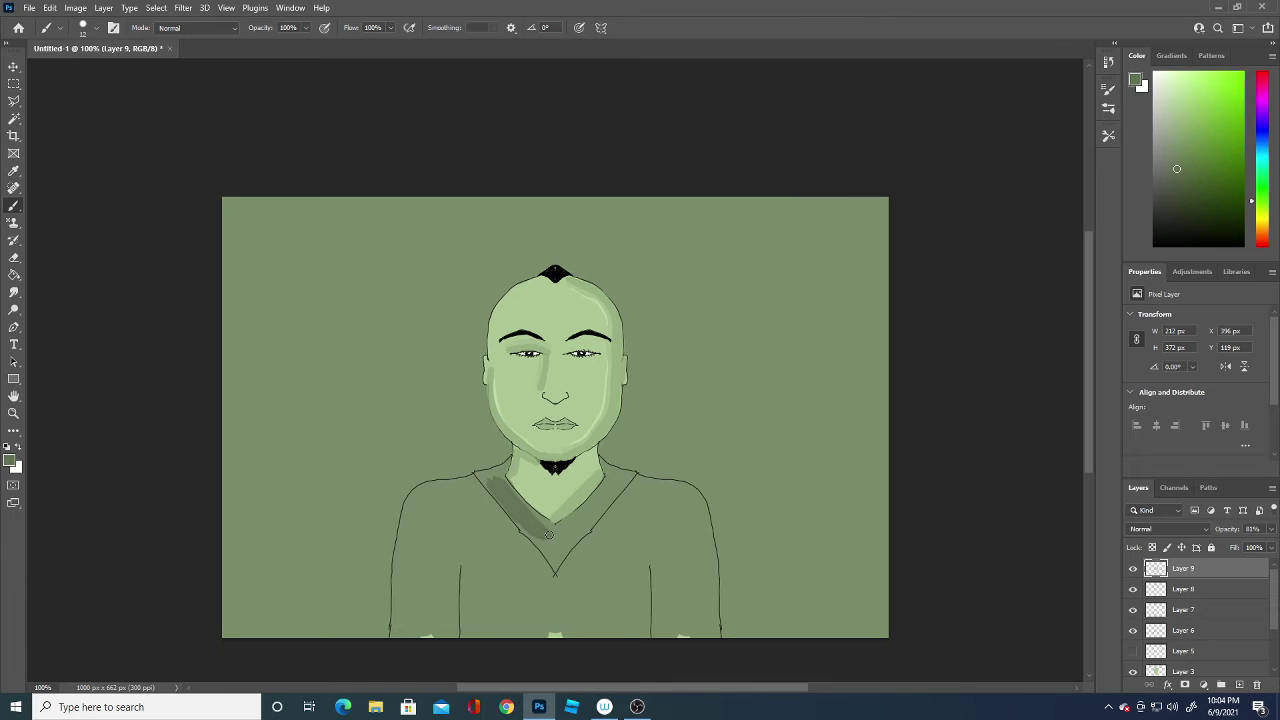
{"action": "left_click_drag", "start_coordinate": [548, 535], "coordinate": [516, 501]}
{"action": "mouse_move", "coordinate": [532, 536]}
{"action": "left_mouse_down"}
{"action": "mouse_move", "coordinate": [548, 550]}
{"action": "mouse_move", "coordinate": [540, 521]}
{"action": "left_mouse_up"}
{"action": "left_click_drag", "start_coordinate": [505, 507], "coordinate": [557, 550]}
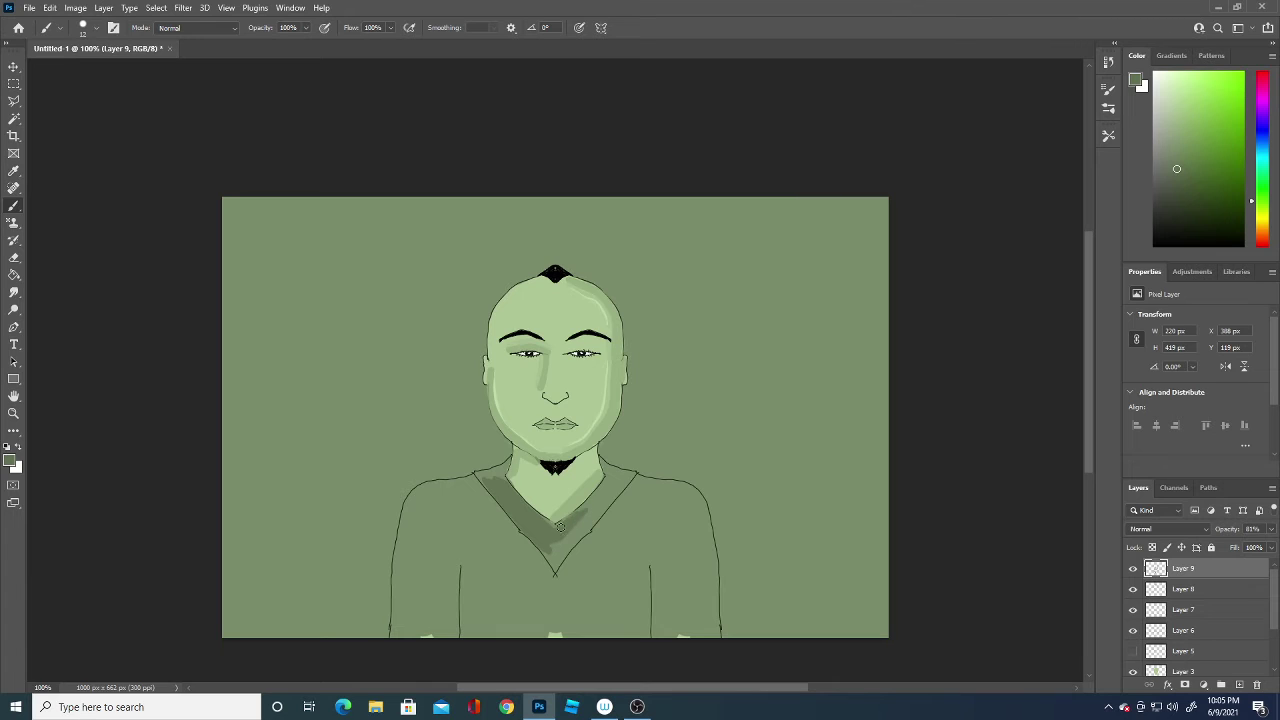
{"action": "mouse_move", "coordinate": [560, 525]}
{"action": "left_mouse_down"}
{"action": "mouse_move", "coordinate": [606, 490]}
{"action": "mouse_move", "coordinate": [551, 559]}
{"action": "mouse_move", "coordinate": [542, 546]}
{"action": "mouse_move", "coordinate": [555, 570]}
{"action": "mouse_move", "coordinate": [566, 541]}
{"action": "mouse_move", "coordinate": [543, 547]}
{"action": "mouse_move", "coordinate": [559, 554]}
{"action": "mouse_move", "coordinate": [571, 539]}
{"action": "mouse_move", "coordinate": [565, 549]}
{"action": "mouse_move", "coordinate": [630, 476]}
{"action": "left_mouse_up"}
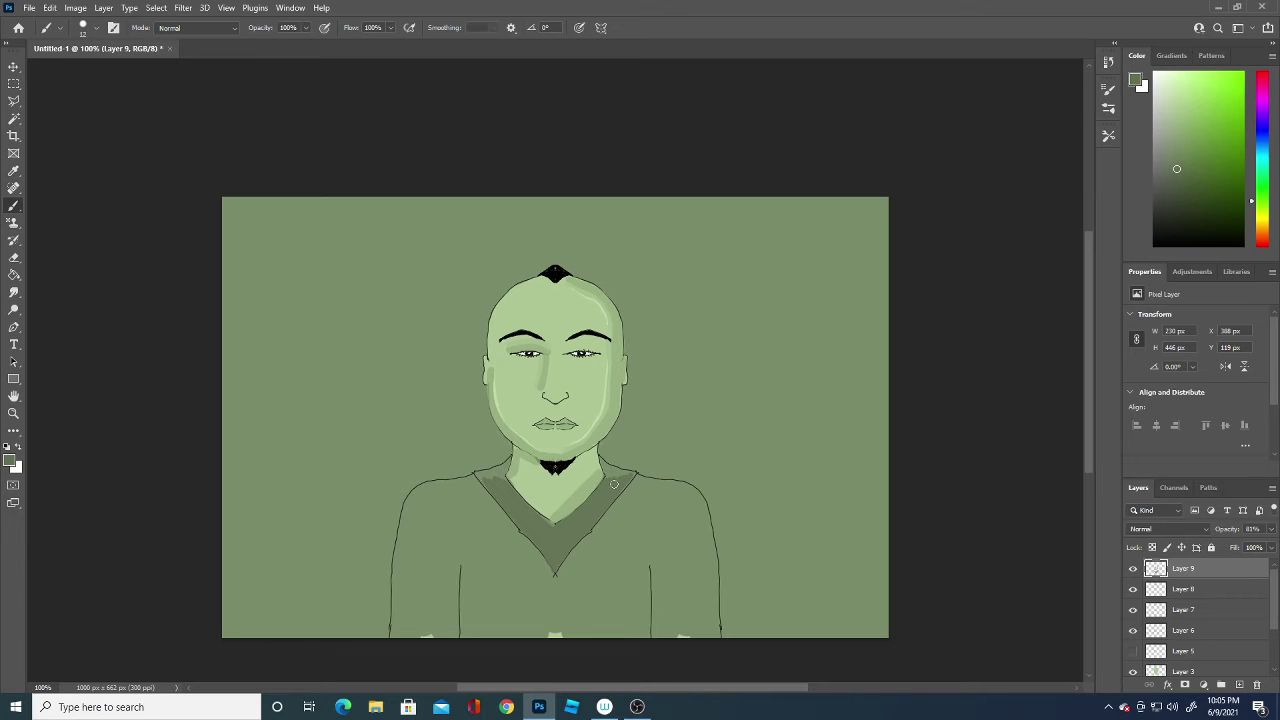
{"action": "left_click_drag", "start_coordinate": [489, 479], "coordinate": [486, 475]}
{"action": "left_click_drag", "start_coordinate": [498, 485], "coordinate": [502, 471]}
- Fill the remaining gaps along the upper ends and edges of the collar with a 3 px brush
{"action": "key", "text": "ctrl+plus"}
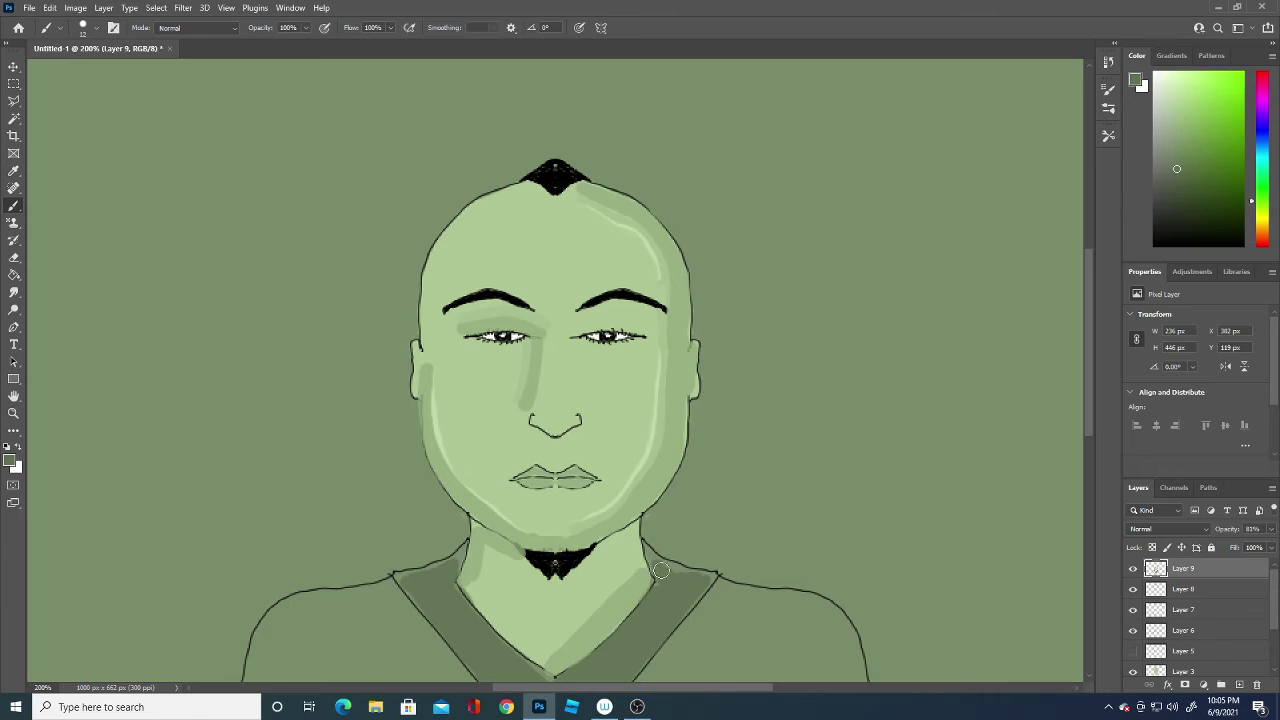
{"action": "left_click", "coordinate": [96, 28]}
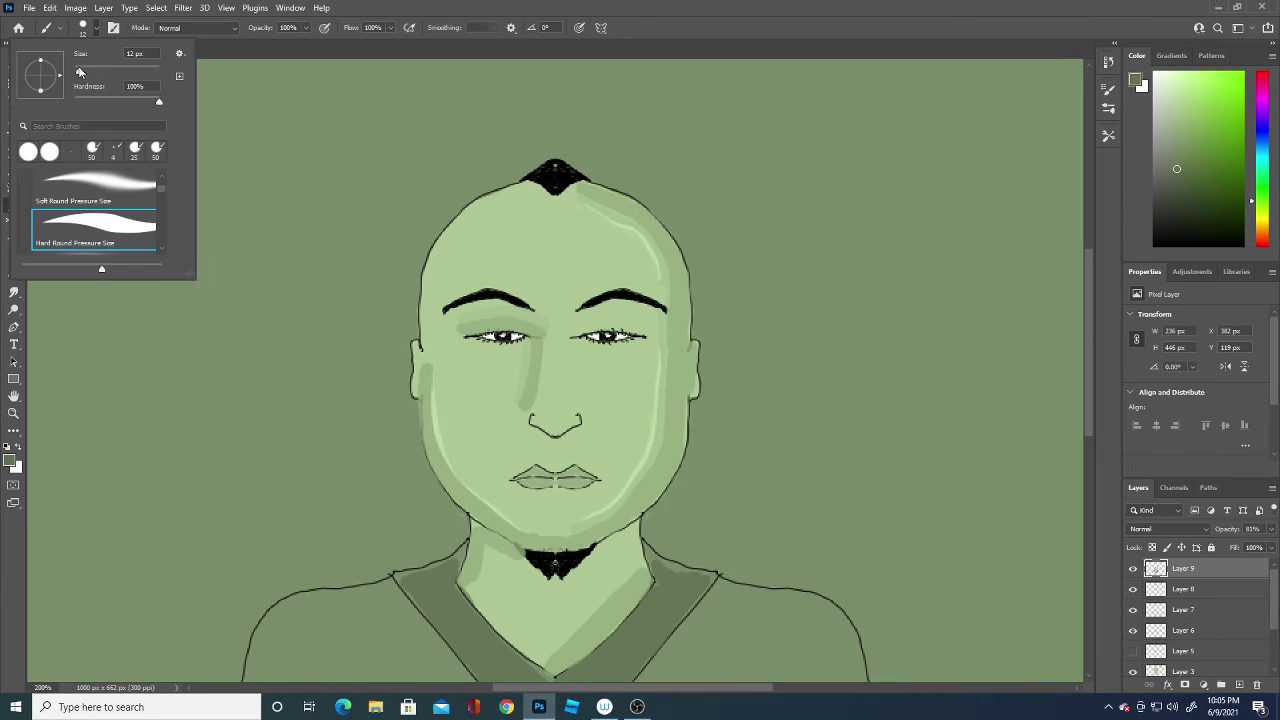
{"action": "left_click", "coordinate": [79, 71]}
{"action": "left_click_drag", "start_coordinate": [79, 71], "coordinate": [75, 73]}
{"action": "left_click", "coordinate": [75, 73]}
{"action": "left_click", "coordinate": [656, 568]}
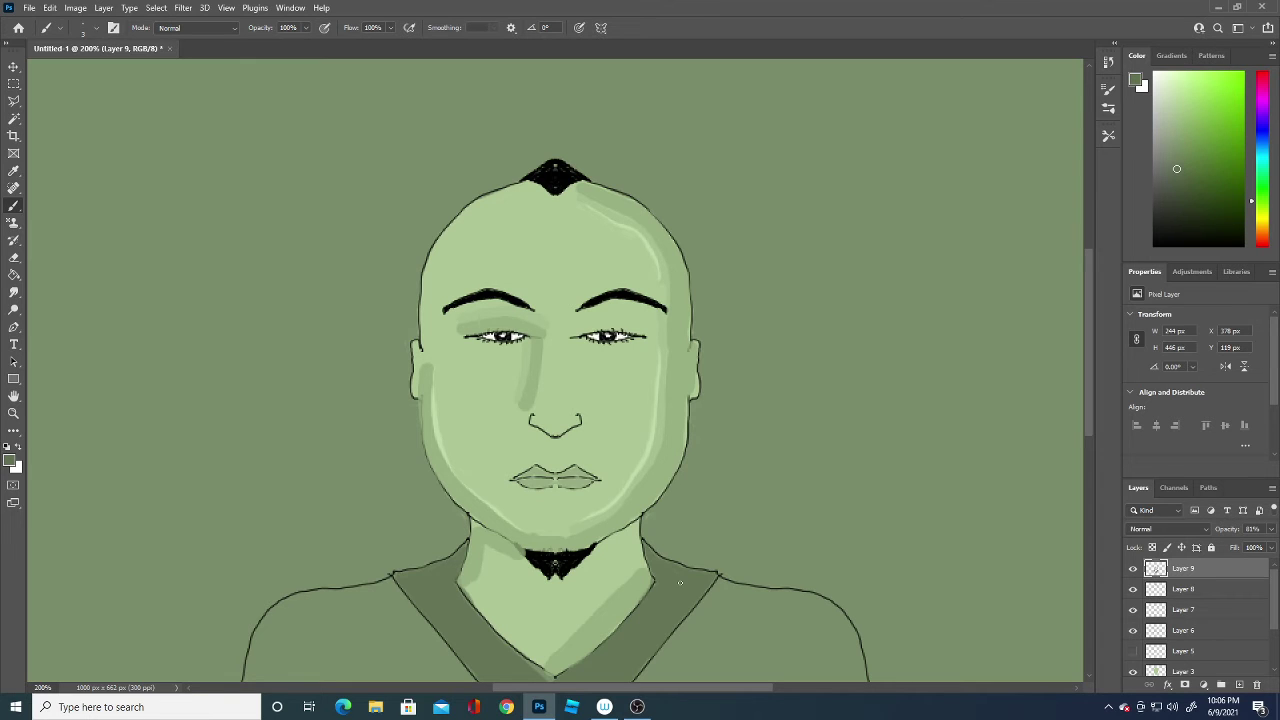
- Cover the light patches along the canvas's lower edge with the shirt green 7a8c6a, using a 34 px brush
{"action": "key", "text": "ctrl+minus"}
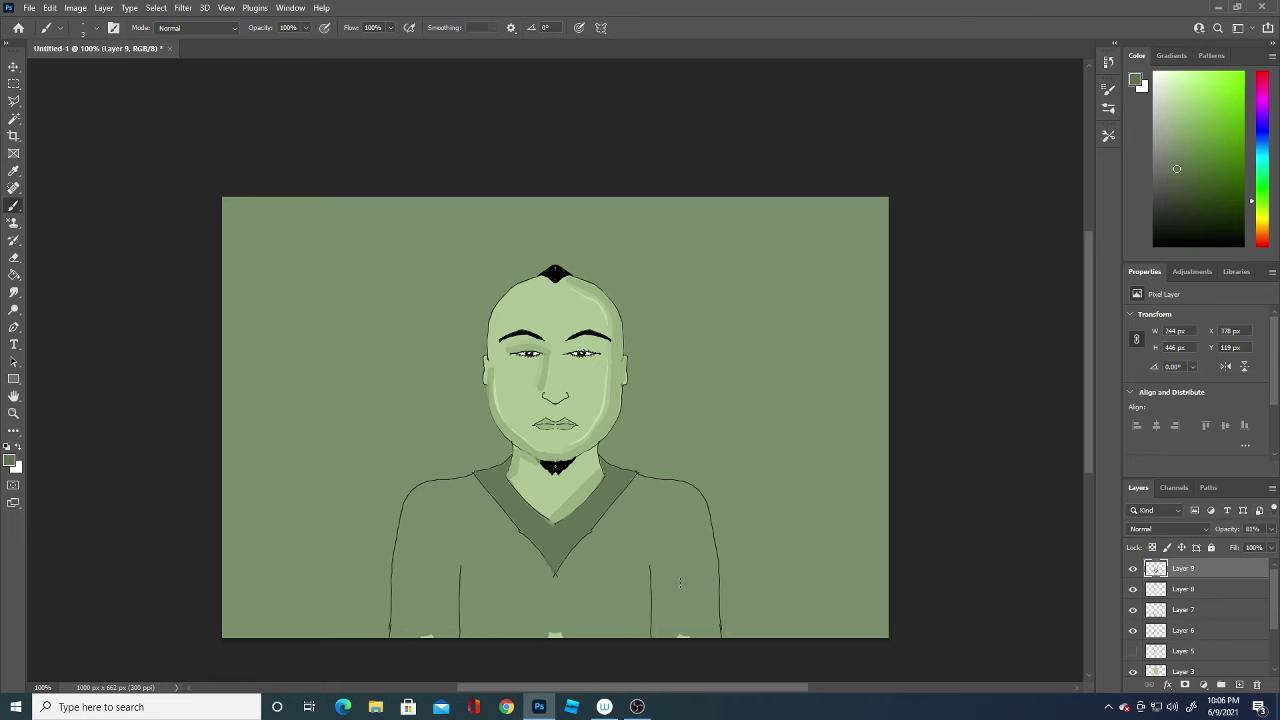
{"action": "left_click", "coordinate": [15, 465]}
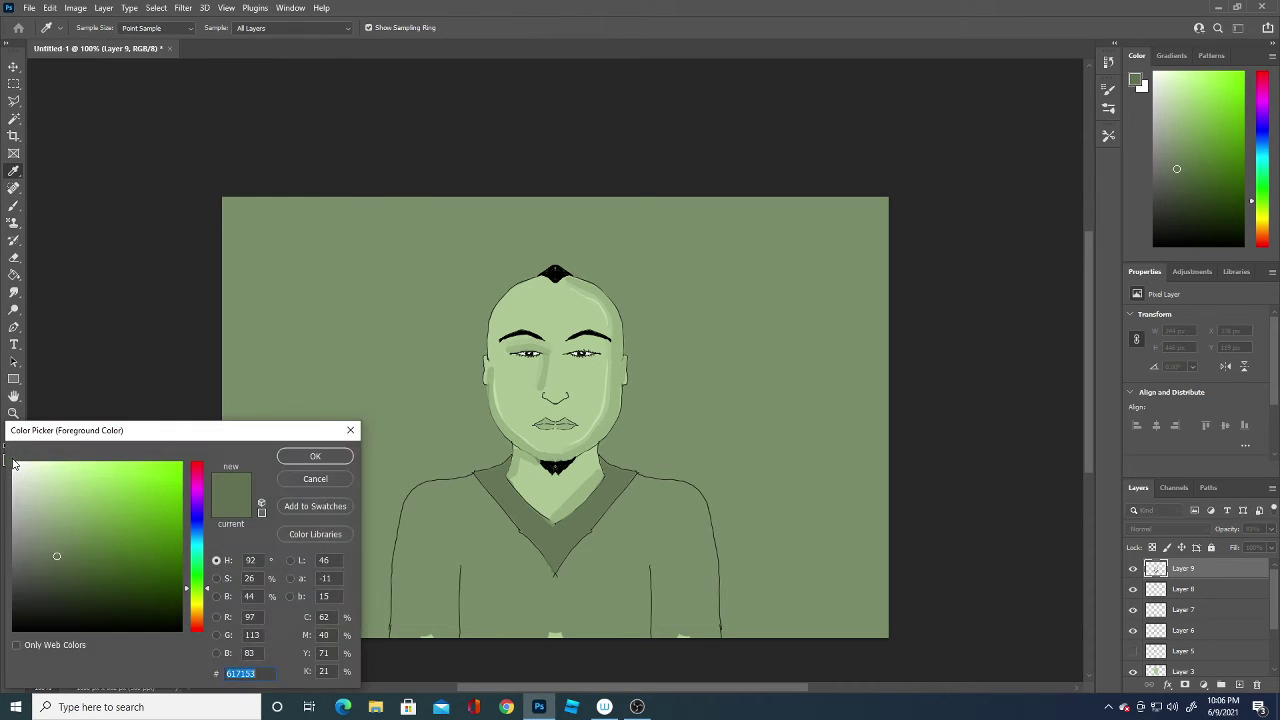
{"action": "left_click", "coordinate": [522, 592]}
{"action": "left_click", "coordinate": [334, 454]}
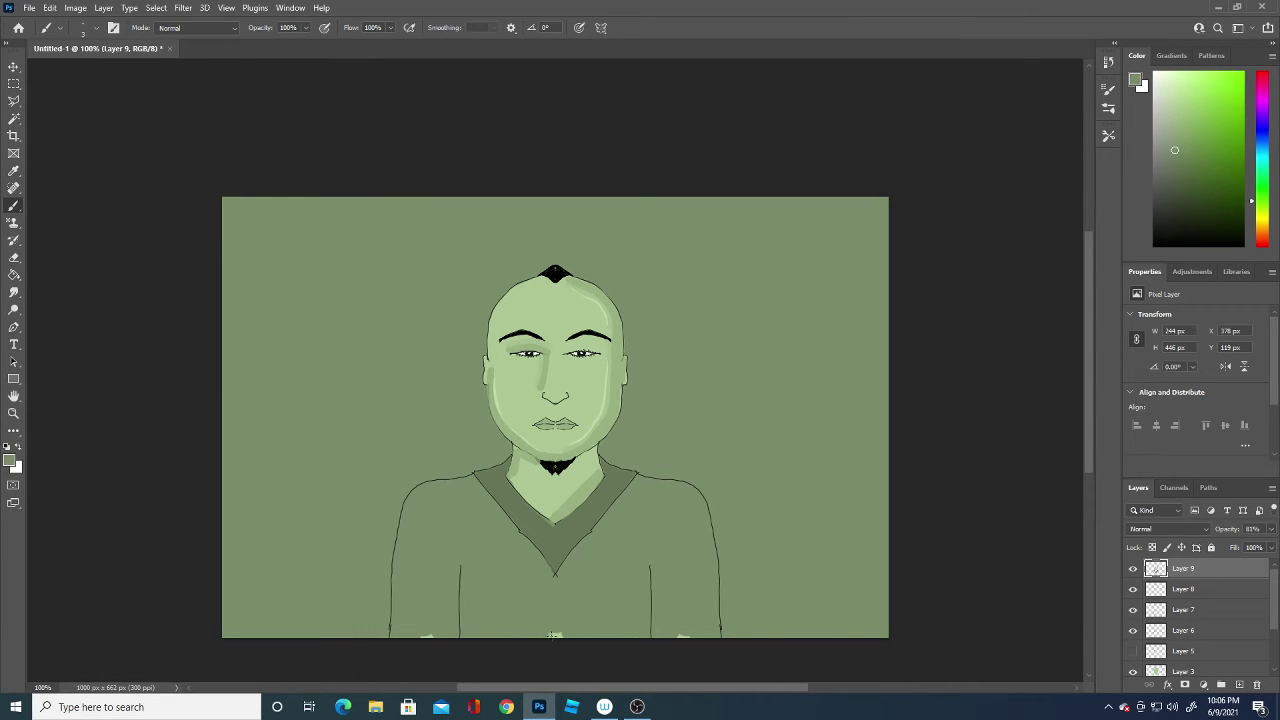
{"action": "left_click", "coordinate": [91, 28]}
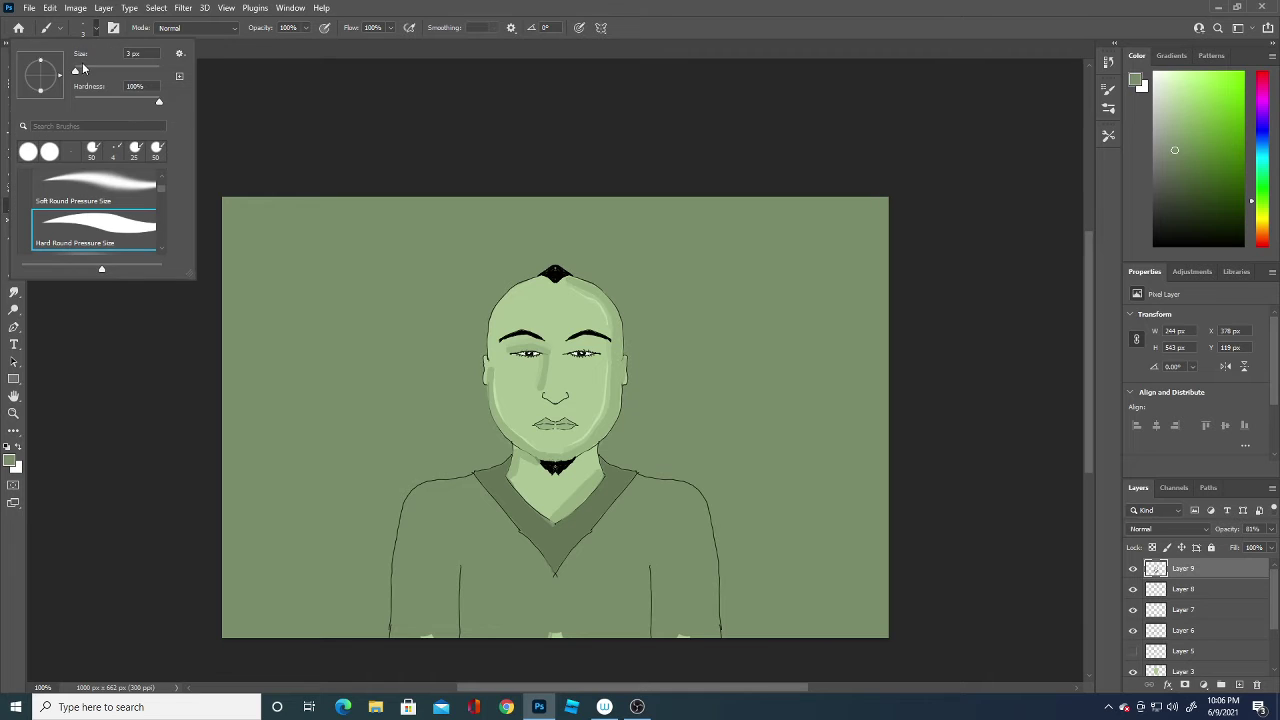
{"action": "left_click_drag", "start_coordinate": [82, 68], "coordinate": [95, 70]}
{"action": "key", "text": "Return"}
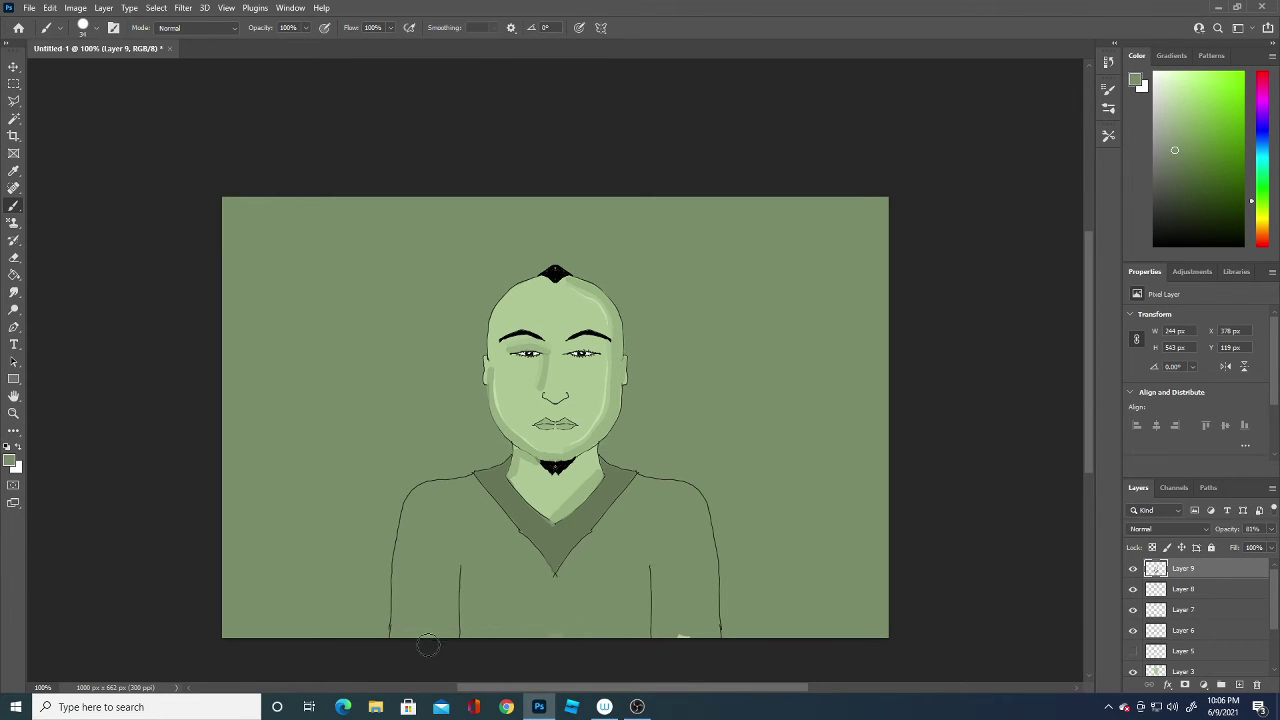
{"action": "left_click_drag", "start_coordinate": [423, 643], "coordinate": [429, 643]}
{"action": "mouse_move", "coordinate": [677, 623]}
{"action": "left_mouse_down"}
{"action": "mouse_move", "coordinate": [680, 651]}
{"action": "mouse_move", "coordinate": [680, 637]}
{"action": "left_mouse_up"}
- Paint over the remaining traces of the patches on a new layer with the Hard Round brush
{"action": "left_click", "coordinate": [90, 30]}
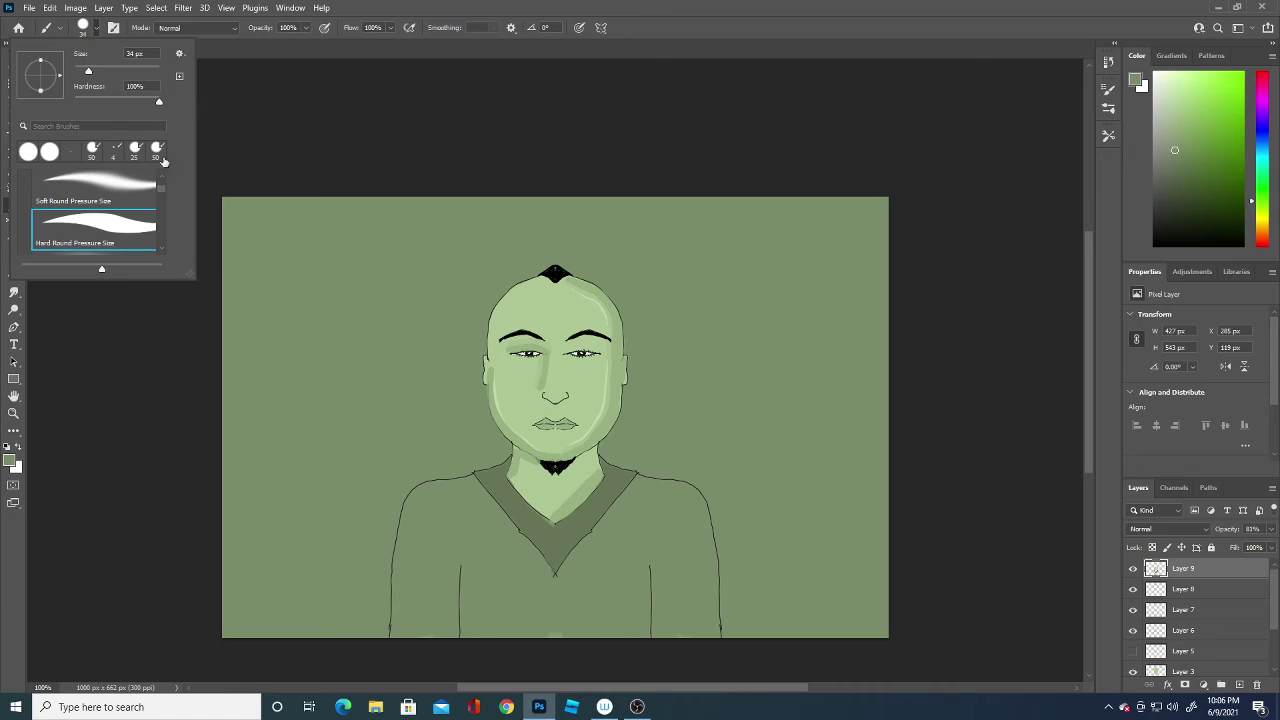
{"action": "scroll", "coordinate": [166, 185], "scroll_direction": "up", "scroll_amount": 2}
{"action": "left_click", "coordinate": [141, 210]}
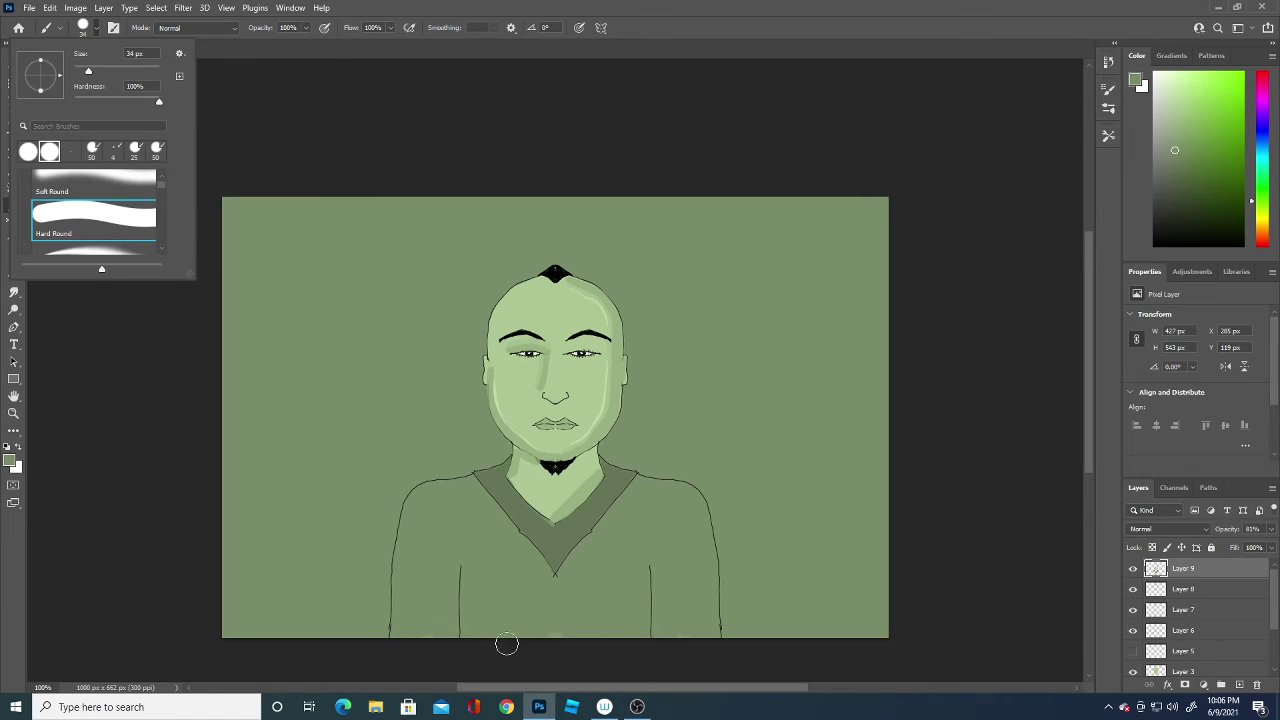
{"action": "left_click", "coordinate": [572, 601]}
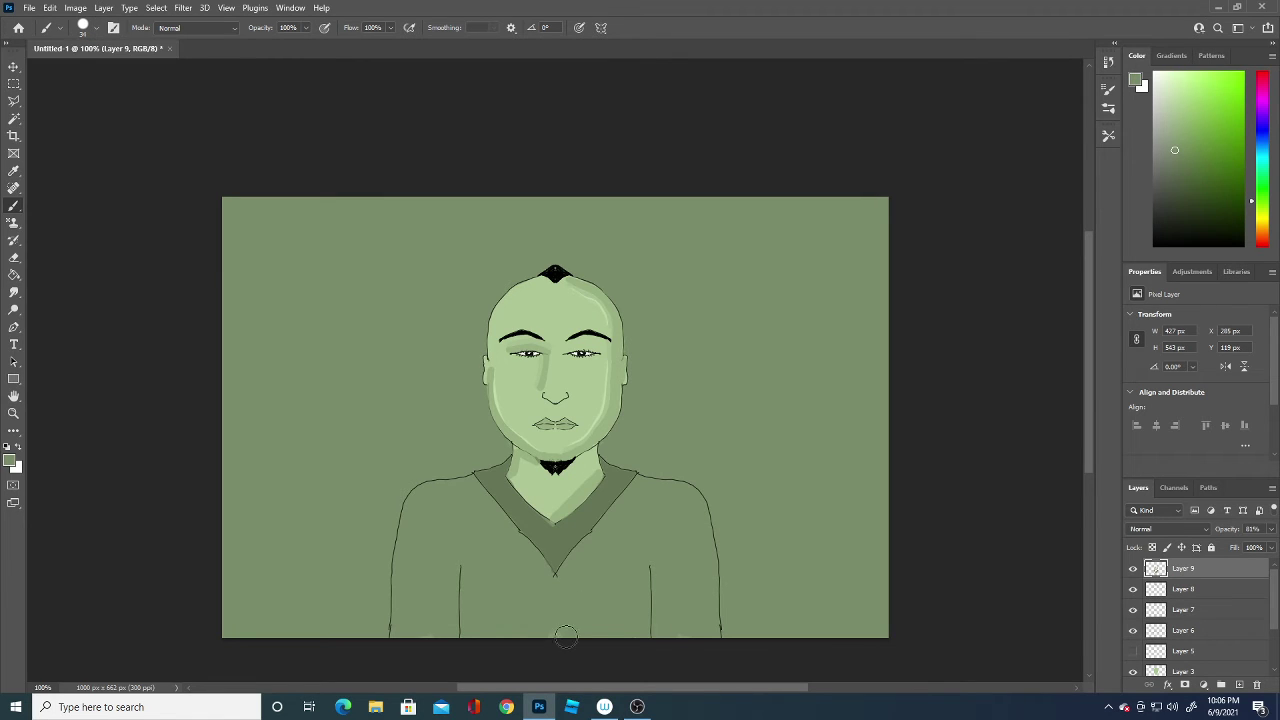
{"action": "left_click", "coordinate": [1240, 684]}
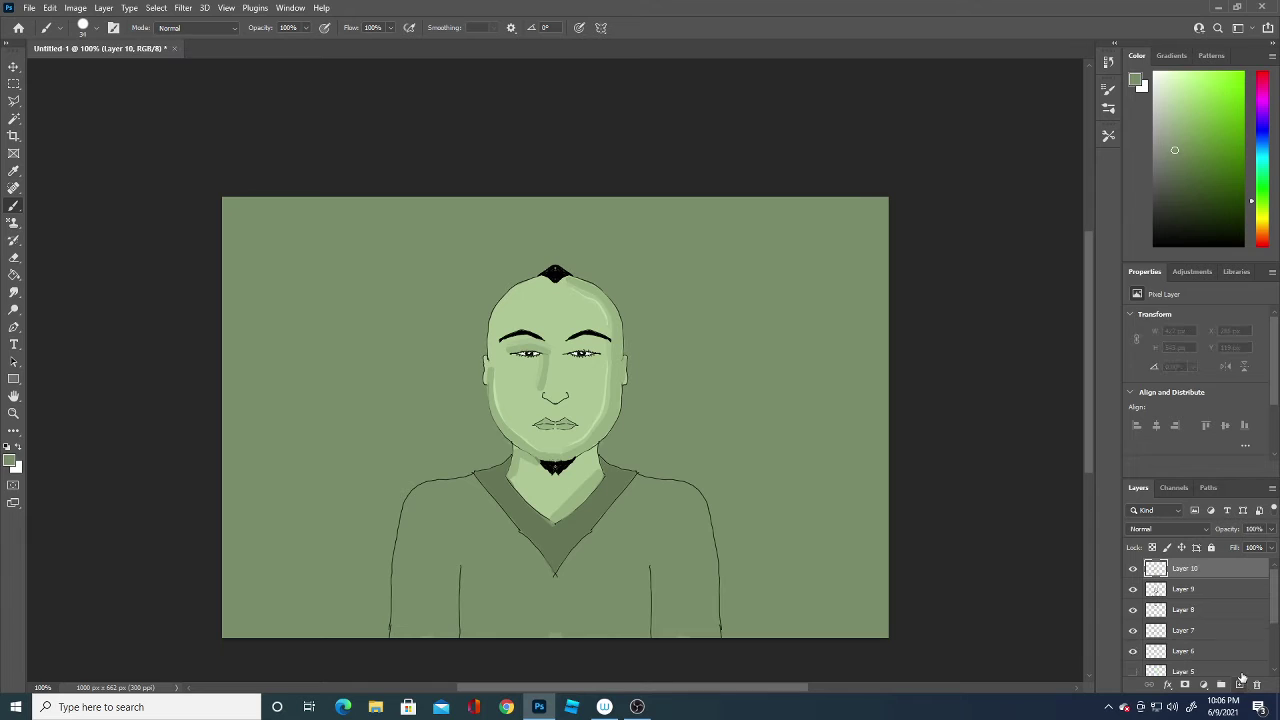
{"action": "left_click", "coordinate": [561, 620]}
{"action": "left_click_drag", "start_coordinate": [426, 613], "coordinate": [424, 651]}
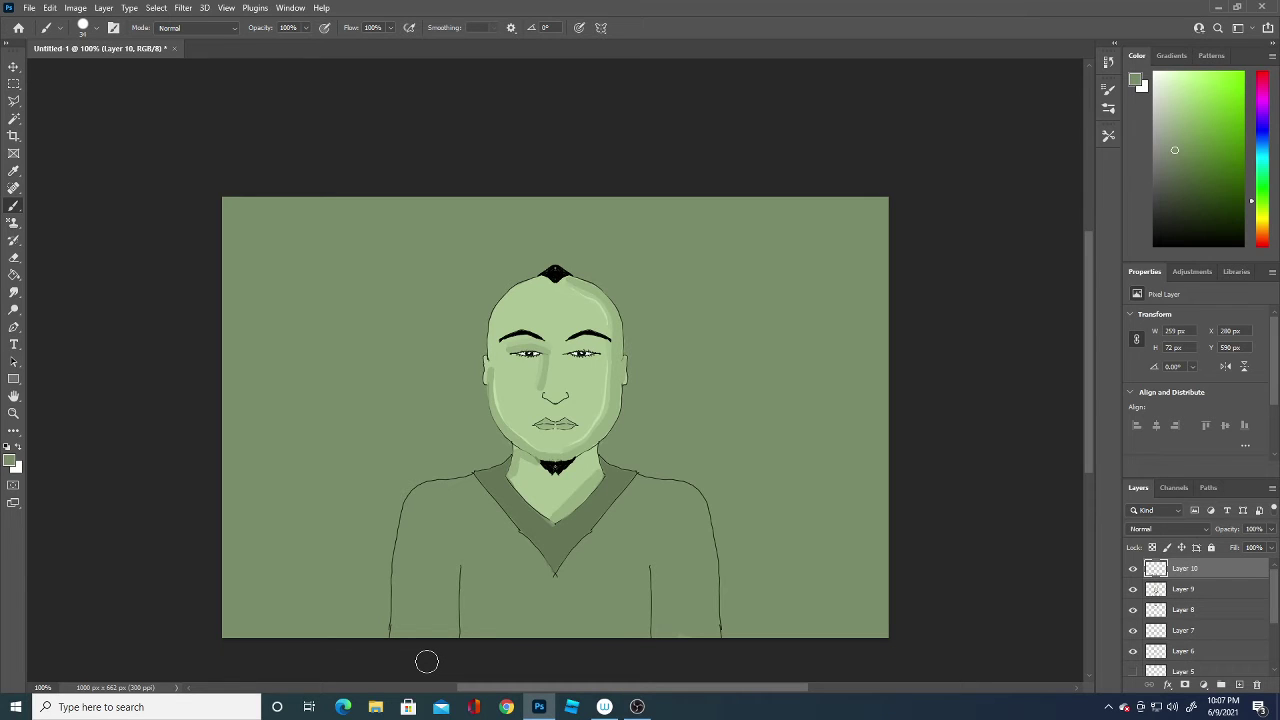
- Draw long wavy lines across the background on both sides of the figure with a 1 px black brush on Layer 10
{"action": "left_click", "coordinate": [97, 28]}
{"action": "left_click_drag", "start_coordinate": [88, 67], "coordinate": [70, 67]}
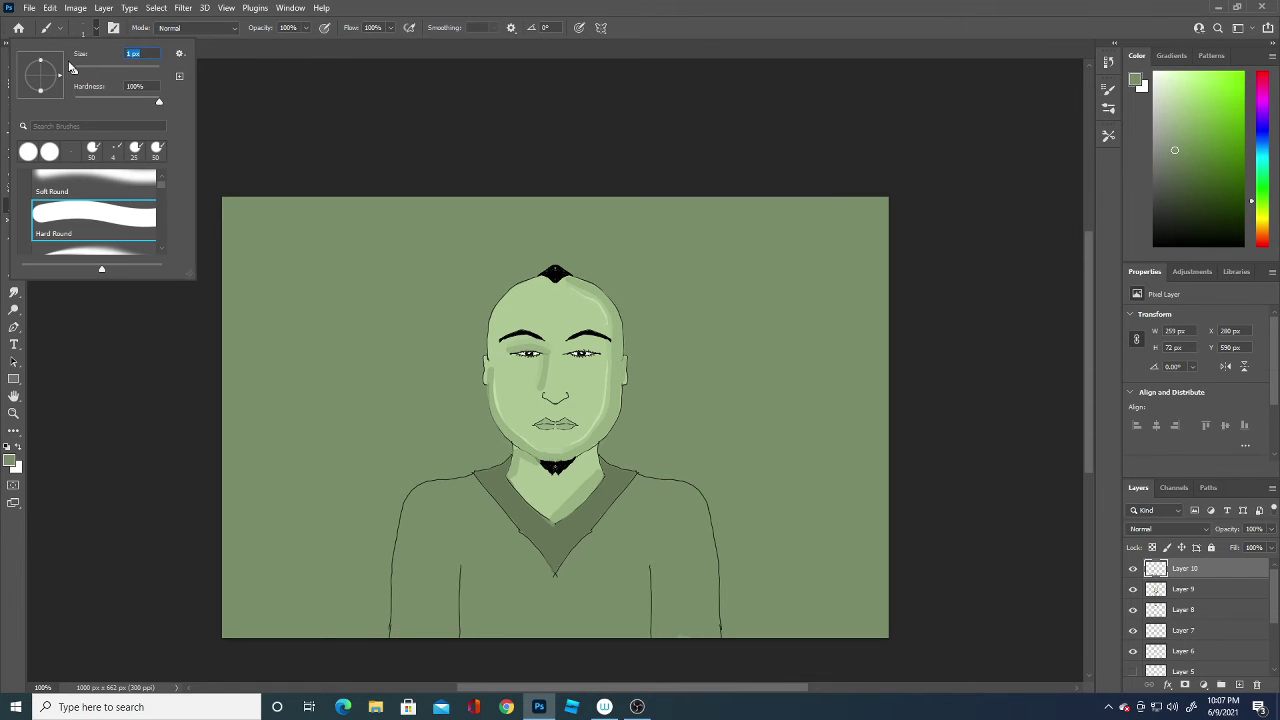
{"action": "left_click", "coordinate": [12, 460]}
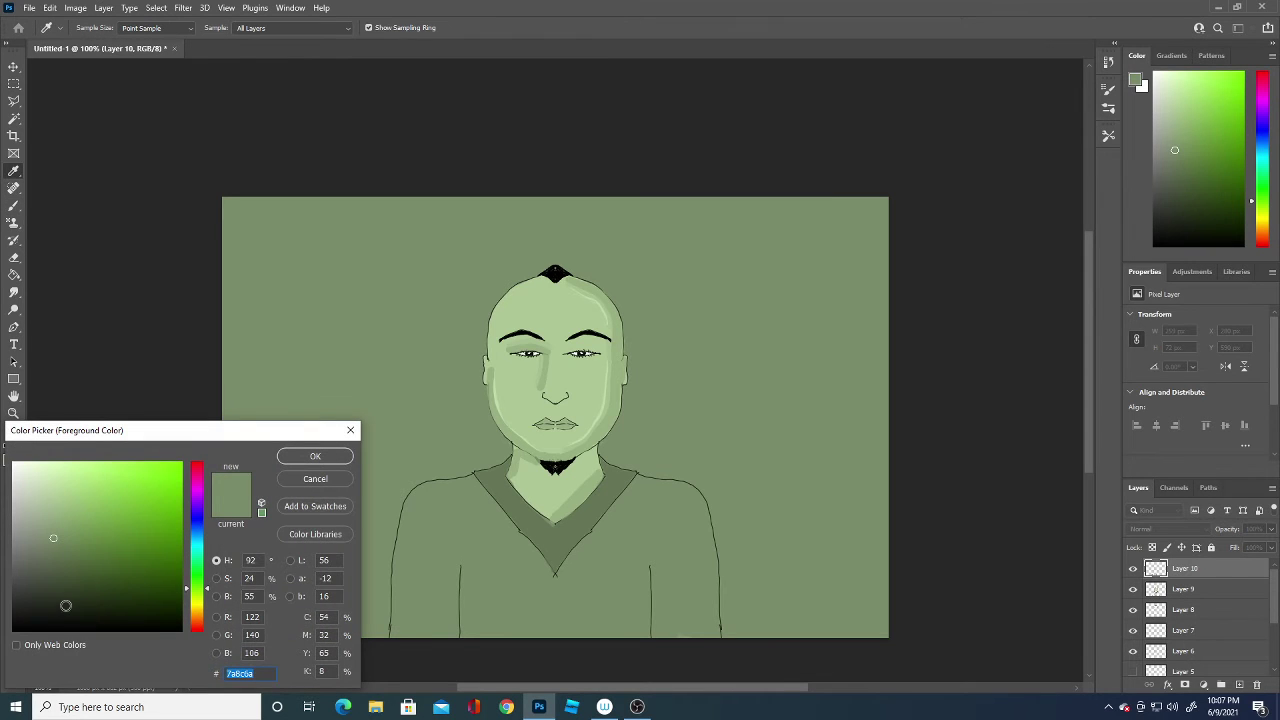
{"action": "left_click", "coordinate": [33, 622]}
{"action": "left_click", "coordinate": [315, 456]}
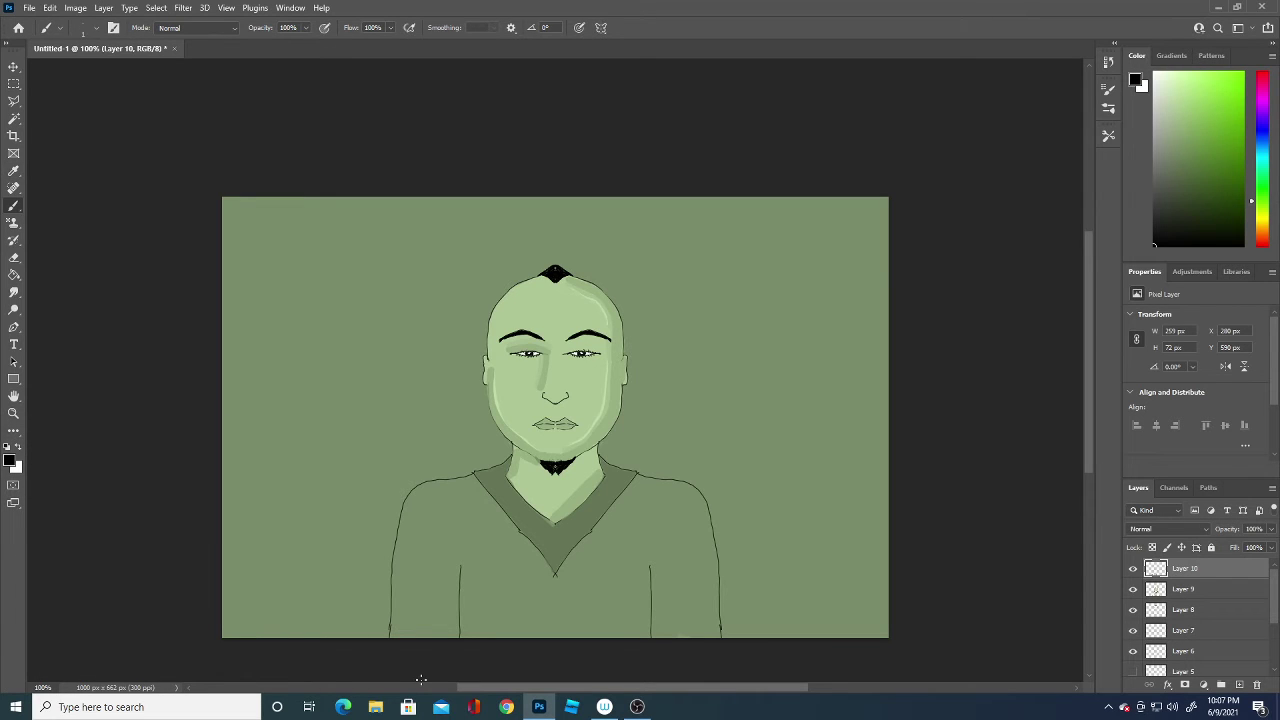
{"action": "mouse_move", "coordinate": [216, 192]}
{"action": "left_mouse_down"}
{"action": "mouse_move", "coordinate": [366, 295]}
{"action": "mouse_move", "coordinate": [342, 347]}
{"action": "mouse_move", "coordinate": [352, 366]}
{"action": "mouse_move", "coordinate": [282, 446]}
{"action": "mouse_move", "coordinate": [320, 531]}
{"action": "mouse_move", "coordinate": [291, 594]}
{"action": "mouse_move", "coordinate": [358, 643]}
{"action": "left_mouse_up"}
{"action": "mouse_move", "coordinate": [818, 646]}
{"action": "left_mouse_down"}
{"action": "mouse_move", "coordinate": [824, 578]}
{"action": "mouse_move", "coordinate": [748, 496]}
{"action": "mouse_move", "coordinate": [742, 398]}
{"action": "mouse_move", "coordinate": [689, 328]}
{"action": "mouse_move", "coordinate": [742, 237]}
{"action": "mouse_move", "coordinate": [802, 262]}
{"action": "mouse_move", "coordinate": [867, 477]}
{"action": "mouse_move", "coordinate": [967, 538]}
{"action": "left_mouse_up"}
{"action": "mouse_move", "coordinate": [352, 462]}
{"action": "left_mouse_down"}
{"action": "mouse_move", "coordinate": [414, 370]}
{"action": "mouse_move", "coordinate": [424, 325]}
{"action": "mouse_move", "coordinate": [392, 294]}
{"action": "mouse_move", "coordinate": [395, 245]}
{"action": "mouse_move", "coordinate": [537, 200]}
{"action": "left_mouse_up"}
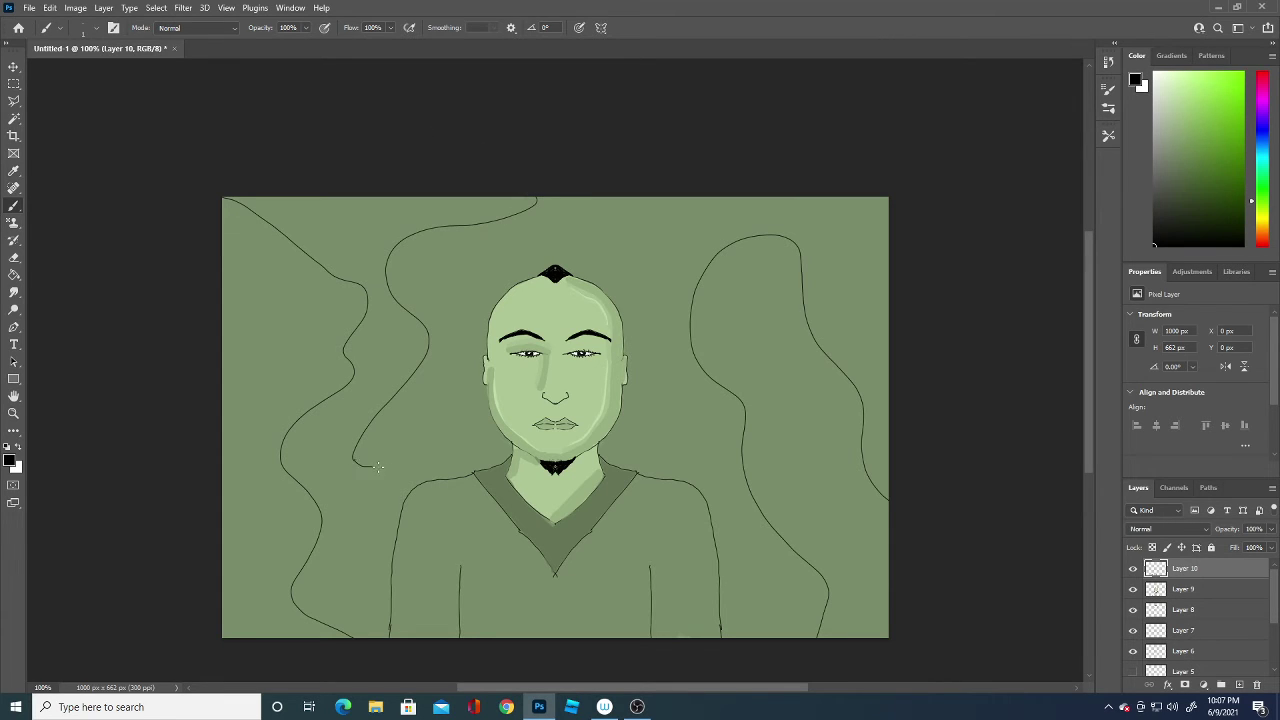
{"action": "mouse_move", "coordinate": [378, 466]}
{"action": "left_mouse_down"}
{"action": "mouse_move", "coordinate": [436, 520]}
{"action": "mouse_move", "coordinate": [494, 628]}
{"action": "mouse_move", "coordinate": [554, 638]}
{"action": "left_mouse_up"}
- Check the wavy lines by toggling Layer 10, and add more across the figure, the side edges and the gaps between them
{"action": "left_click", "coordinate": [1133, 568]}
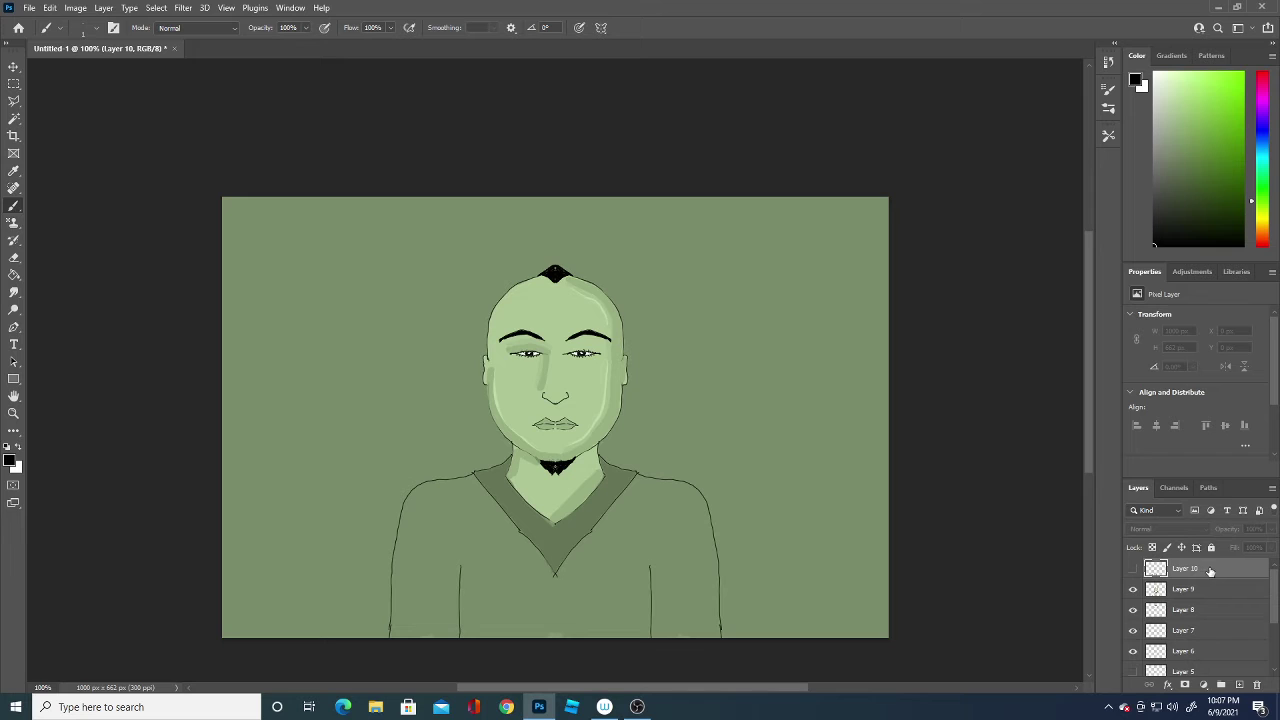
{"action": "left_click", "coordinate": [1133, 568]}
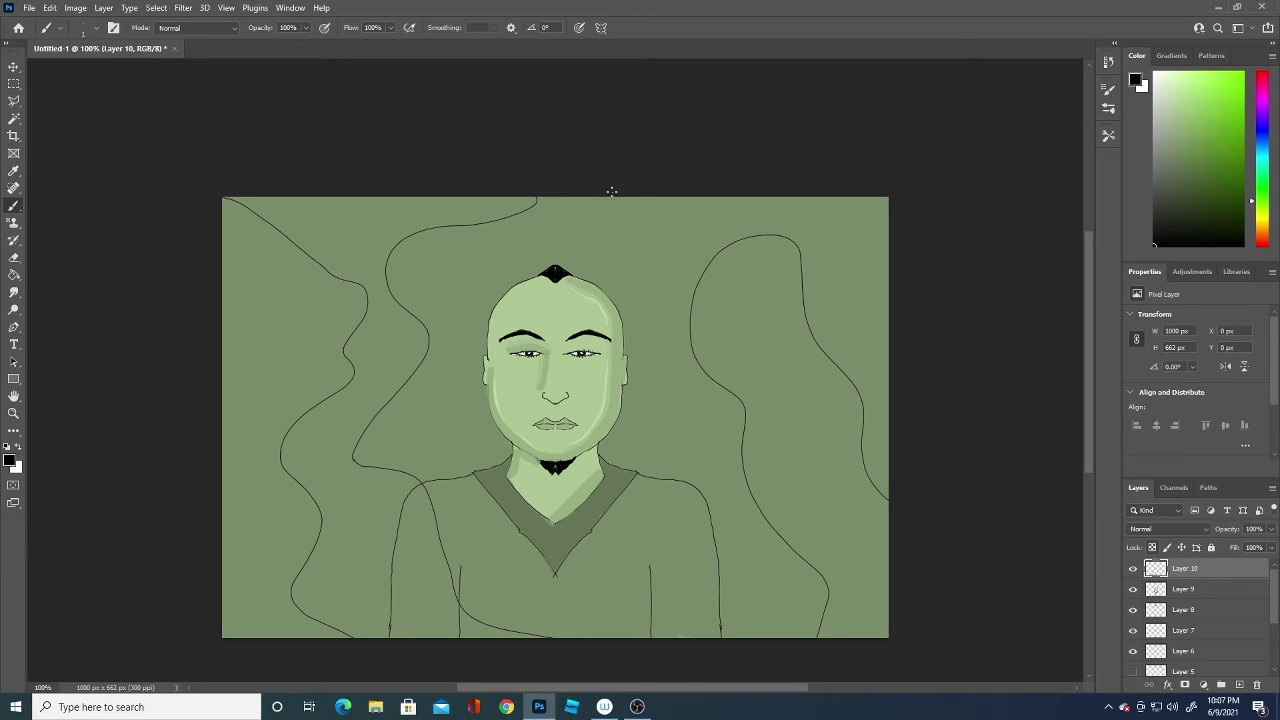
{"action": "left_click", "coordinate": [1133, 568]}
{"action": "left_click", "coordinate": [1133, 568]}
{"action": "mouse_move", "coordinate": [642, 195]}
{"action": "left_mouse_down"}
{"action": "mouse_move", "coordinate": [627, 241]}
{"action": "mouse_move", "coordinate": [578, 287]}
{"action": "mouse_move", "coordinate": [588, 366]}
{"action": "mouse_move", "coordinate": [647, 437]}
{"action": "mouse_move", "coordinate": [646, 540]}
{"action": "mouse_move", "coordinate": [468, 668]}
{"action": "left_mouse_up"}
{"action": "mouse_move", "coordinate": [210, 271]}
{"action": "left_mouse_down"}
{"action": "mouse_move", "coordinate": [270, 316]}
{"action": "mouse_move", "coordinate": [230, 486]}
{"action": "mouse_move", "coordinate": [256, 642]}
{"action": "left_mouse_up"}
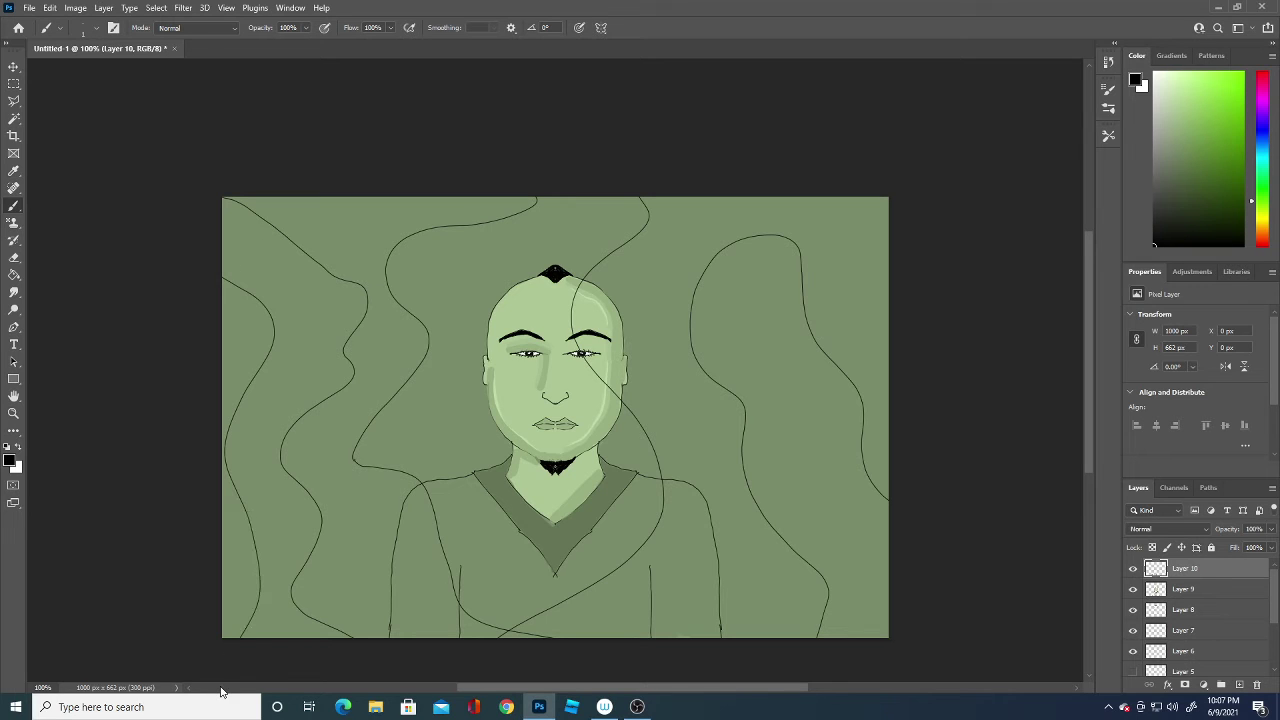
{"action": "mouse_move", "coordinate": [880, 638]}
{"action": "left_mouse_down"}
{"action": "mouse_move", "coordinate": [762, 317]}
{"action": "mouse_move", "coordinate": [848, 496]}
{"action": "mouse_move", "coordinate": [979, 568]}
{"action": "left_mouse_up"}
{"action": "mouse_move", "coordinate": [903, 315]}
{"action": "left_mouse_down"}
{"action": "mouse_move", "coordinate": [833, 226]}
{"action": "mouse_move", "coordinate": [868, 152]}
{"action": "mouse_move", "coordinate": [877, 248]}
{"action": "left_mouse_up"}
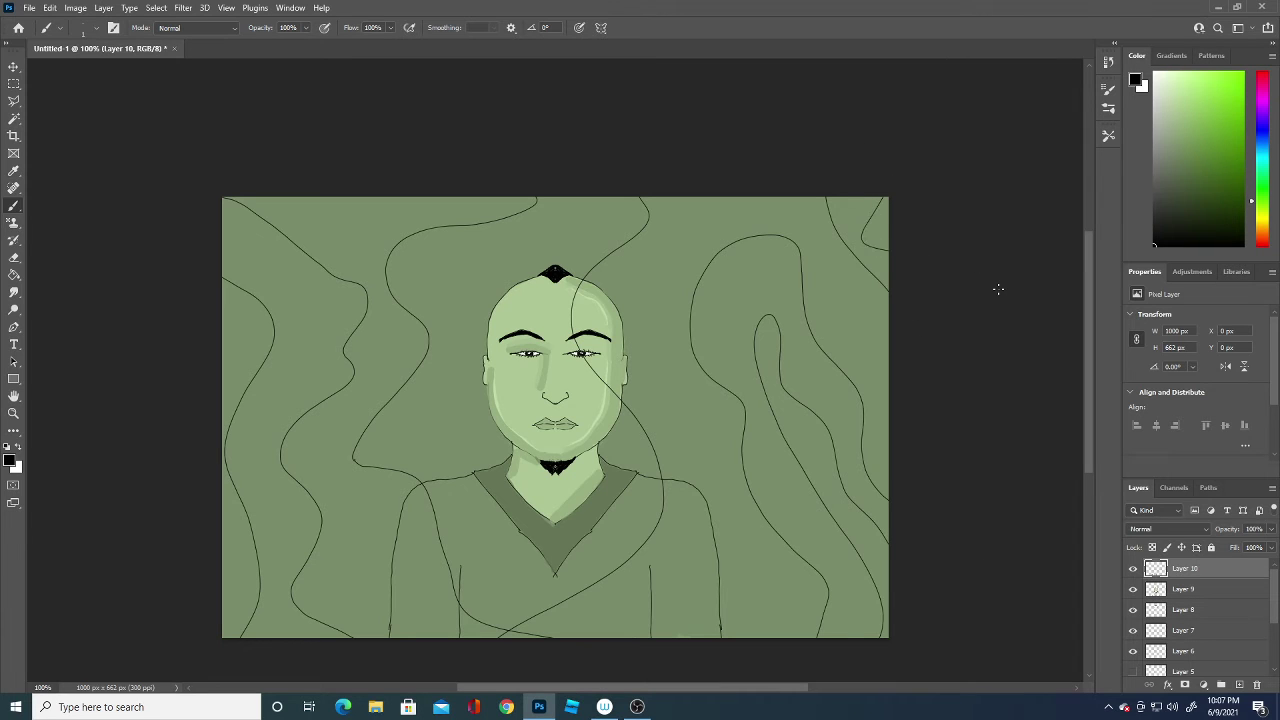
{"action": "mouse_move", "coordinate": [768, 648]}
{"action": "left_mouse_down"}
{"action": "mouse_move", "coordinate": [761, 577]}
{"action": "mouse_move", "coordinate": [680, 425]}
{"action": "mouse_move", "coordinate": [656, 342]}
{"action": "mouse_move", "coordinate": [685, 243]}
{"action": "mouse_move", "coordinate": [755, 160]}
{"action": "left_mouse_up"}
{"action": "mouse_move", "coordinate": [580, 197]}
{"action": "left_mouse_down"}
{"action": "mouse_move", "coordinate": [459, 330]}
{"action": "mouse_move", "coordinate": [550, 515]}
{"action": "mouse_move", "coordinate": [538, 606]}
{"action": "mouse_move", "coordinate": [627, 665]}
{"action": "left_mouse_up"}
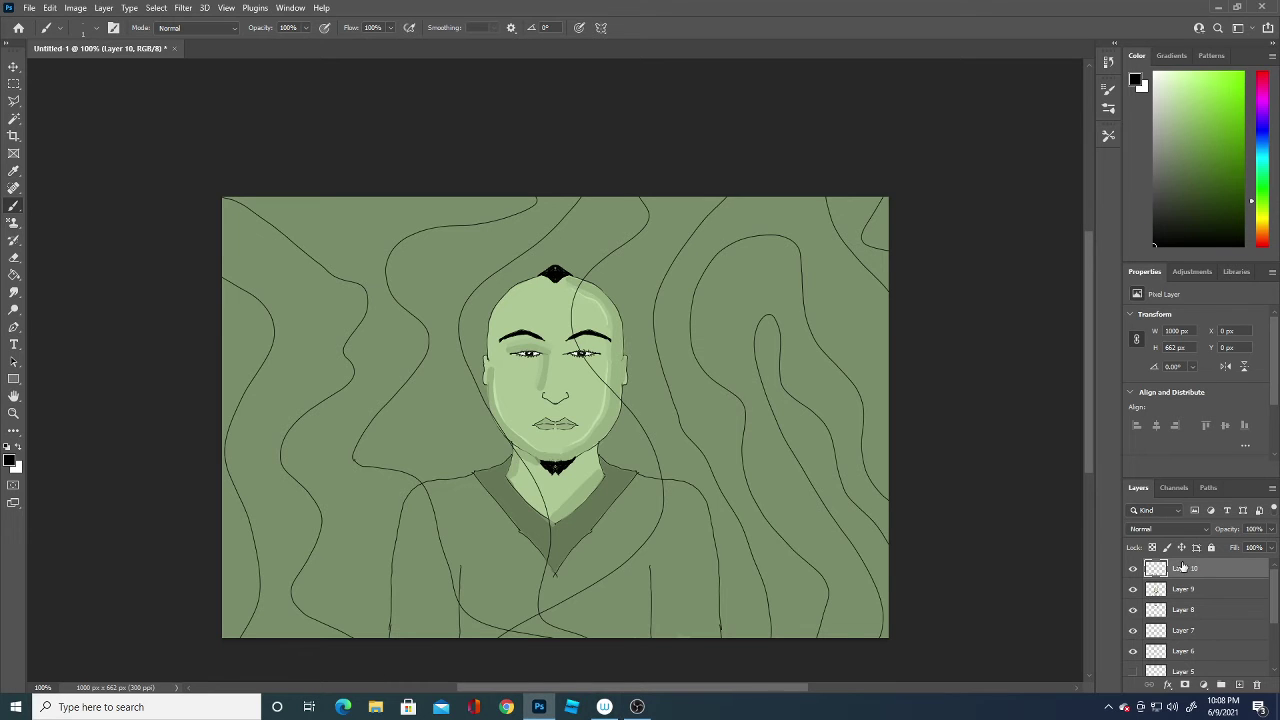
- Move Layer 10 with the wavy lines between Layer 3 and Layer 2, and check it by toggling its visibility
{"action": "left_click_drag", "start_coordinate": [1191, 570], "coordinate": [1201, 620]}
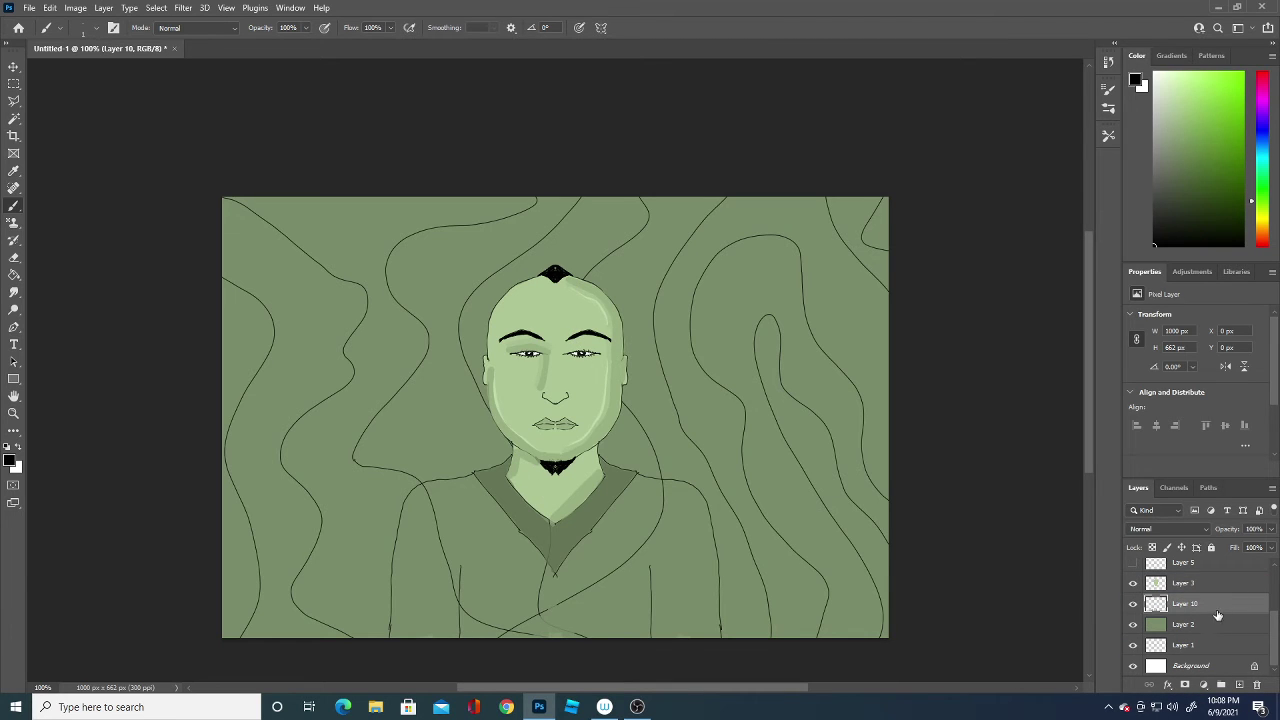
{"action": "mouse_move", "coordinate": [1197, 607]}
{"action": "left_mouse_down"}
{"action": "mouse_move", "coordinate": [1197, 636]}
{"action": "mouse_move", "coordinate": [1203, 604]}
{"action": "left_mouse_up"}
{"action": "left_click", "coordinate": [1134, 604]}
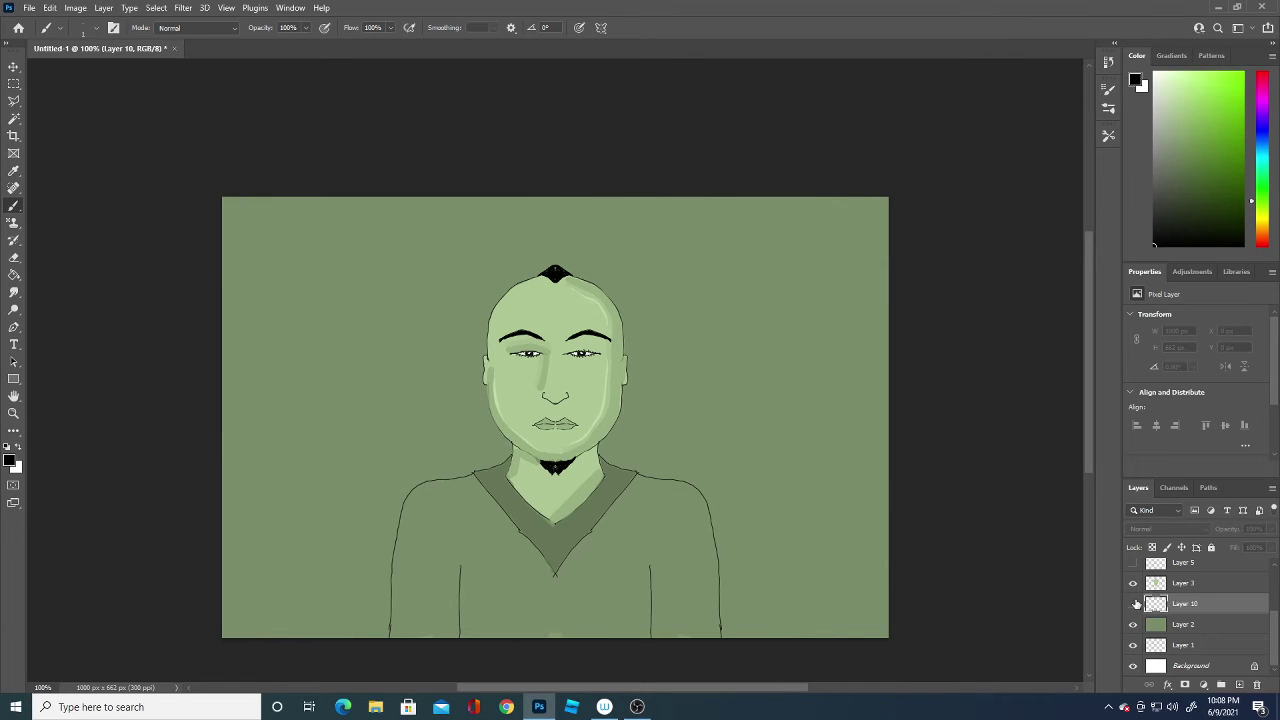
{"action": "left_click", "coordinate": [1134, 604]}
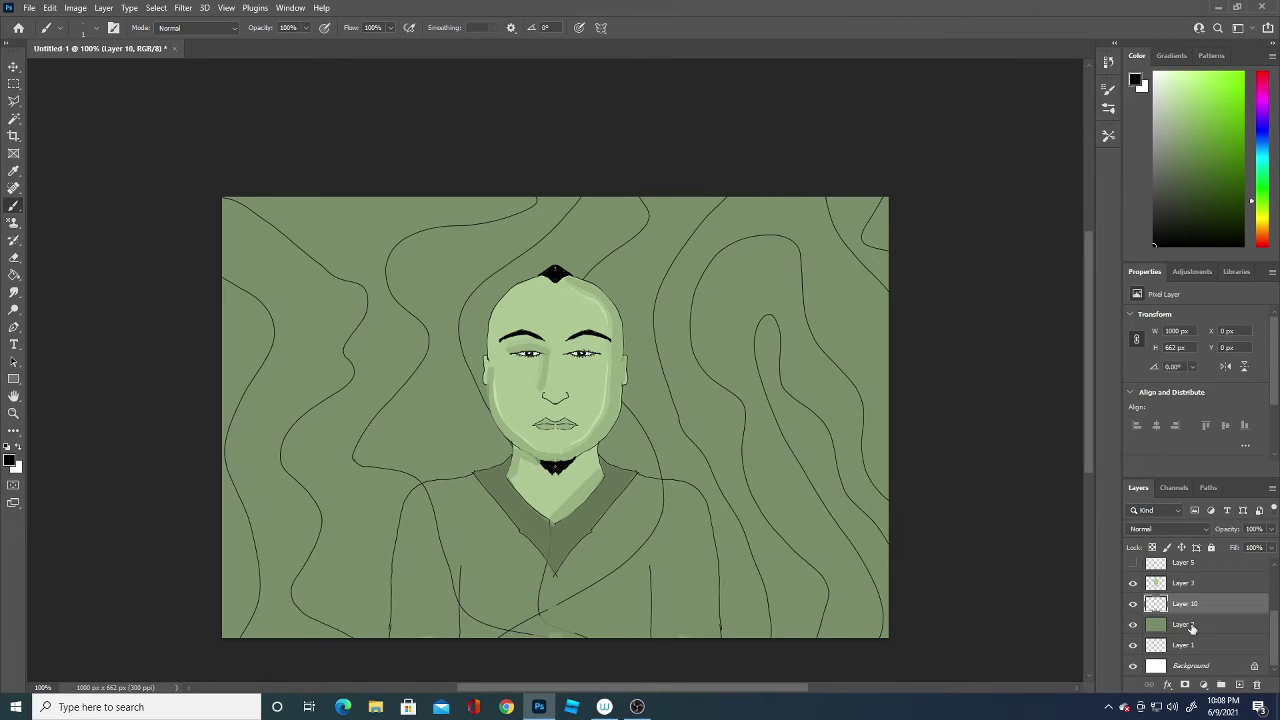
- Identify the contents of Layers 2 and 10 by toggling them, move Layer 2 below Layer 1, and hide Layers 1 and 10
{"action": "left_click", "coordinate": [1191, 625]}
{"action": "left_click", "coordinate": [1133, 625]}
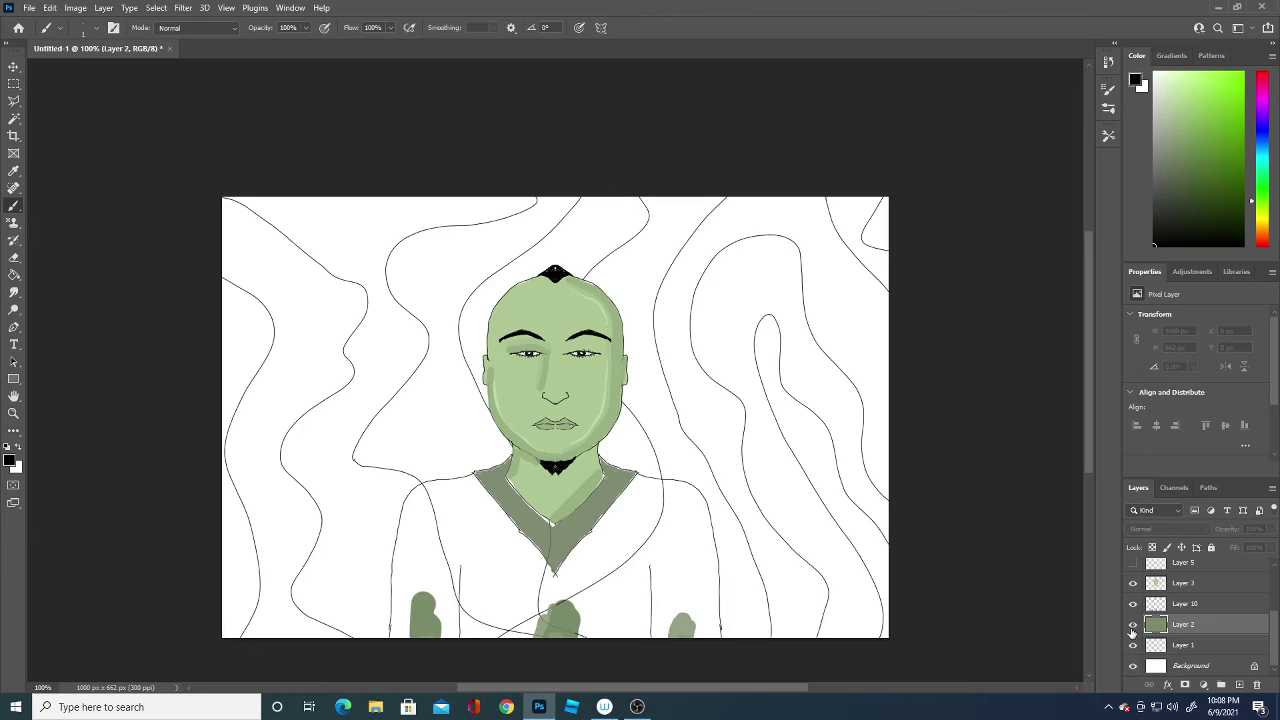
{"action": "left_click", "coordinate": [1133, 625]}
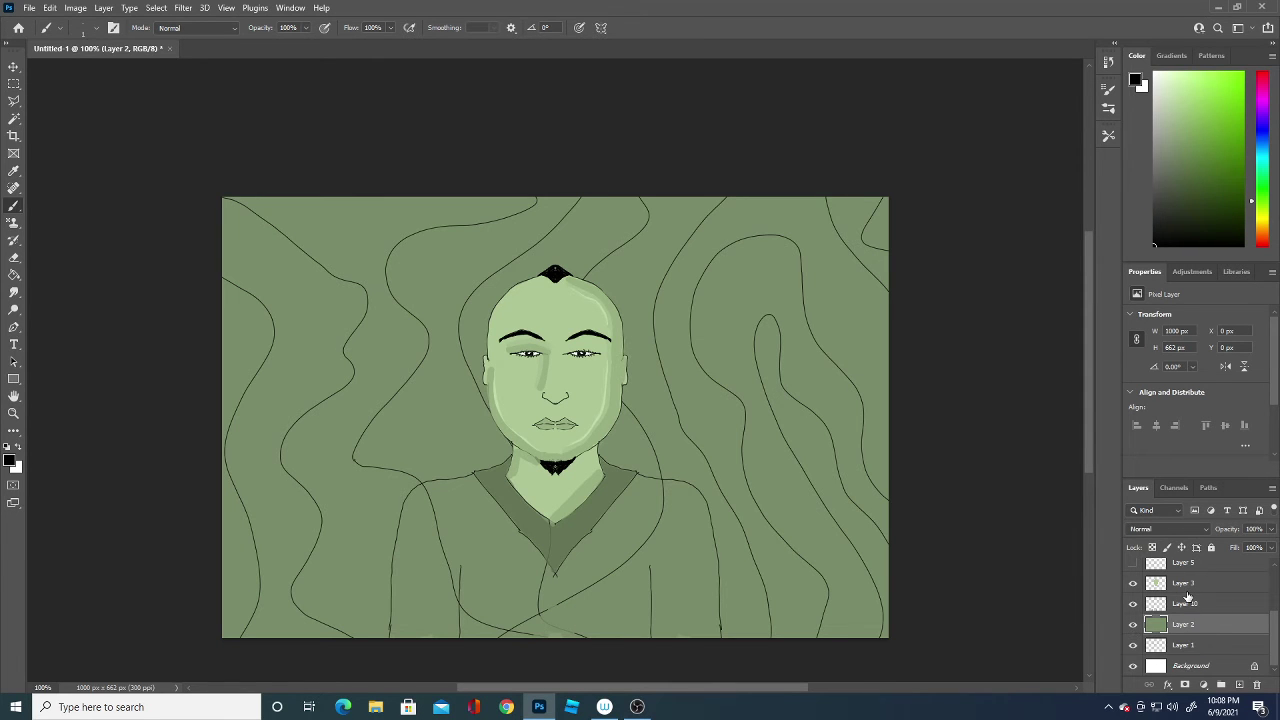
{"action": "left_click", "coordinate": [1133, 604]}
{"action": "left_click", "coordinate": [1133, 604]}
{"action": "left_click_drag", "start_coordinate": [1186, 626], "coordinate": [1188, 663]}
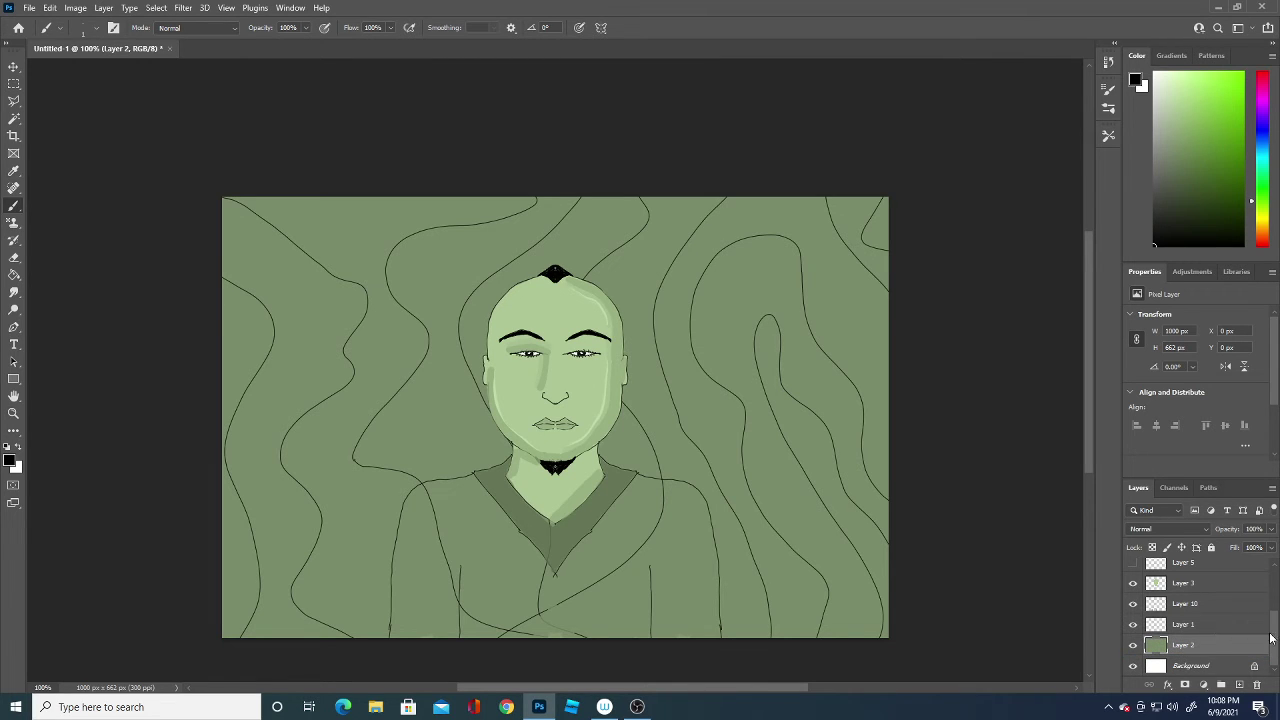
{"action": "left_click", "coordinate": [1133, 626]}
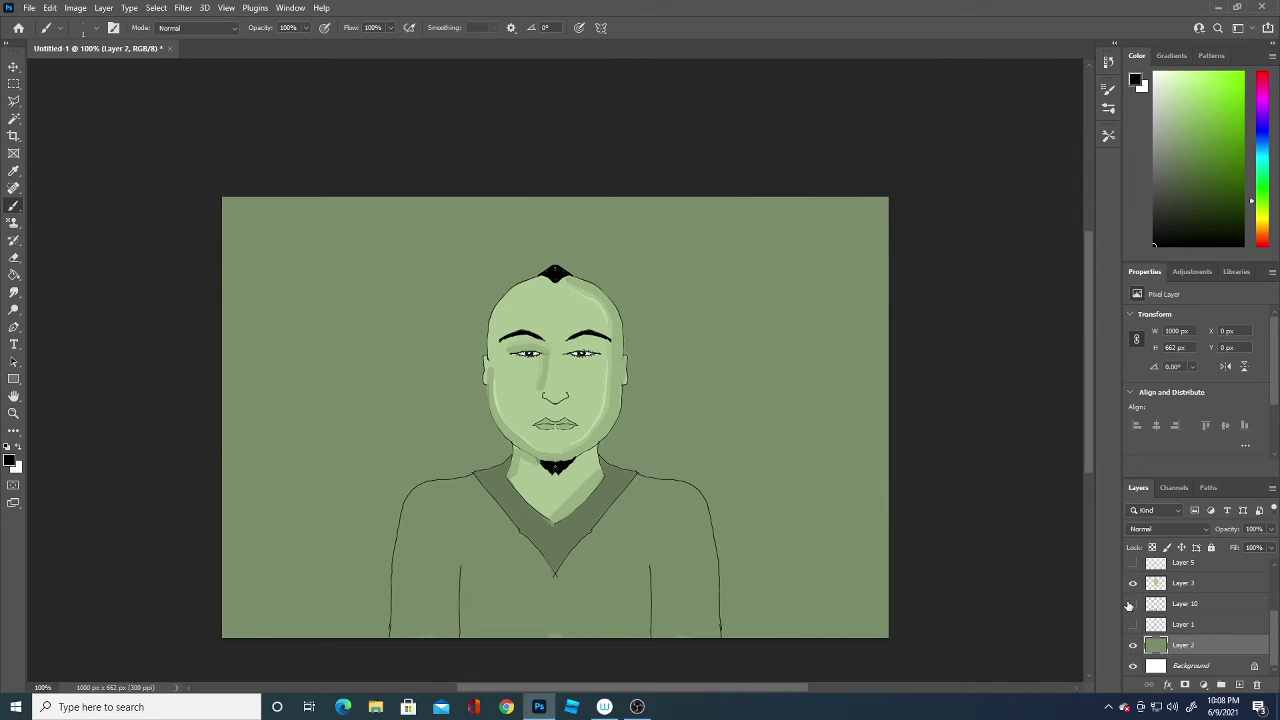
- Show Layer 1 again, check the wavy lines on Layer 10 against it, and leave Layer 10 hidden
{"action": "left_click", "coordinate": [1133, 624]}
{"action": "left_click", "coordinate": [1172, 605]}
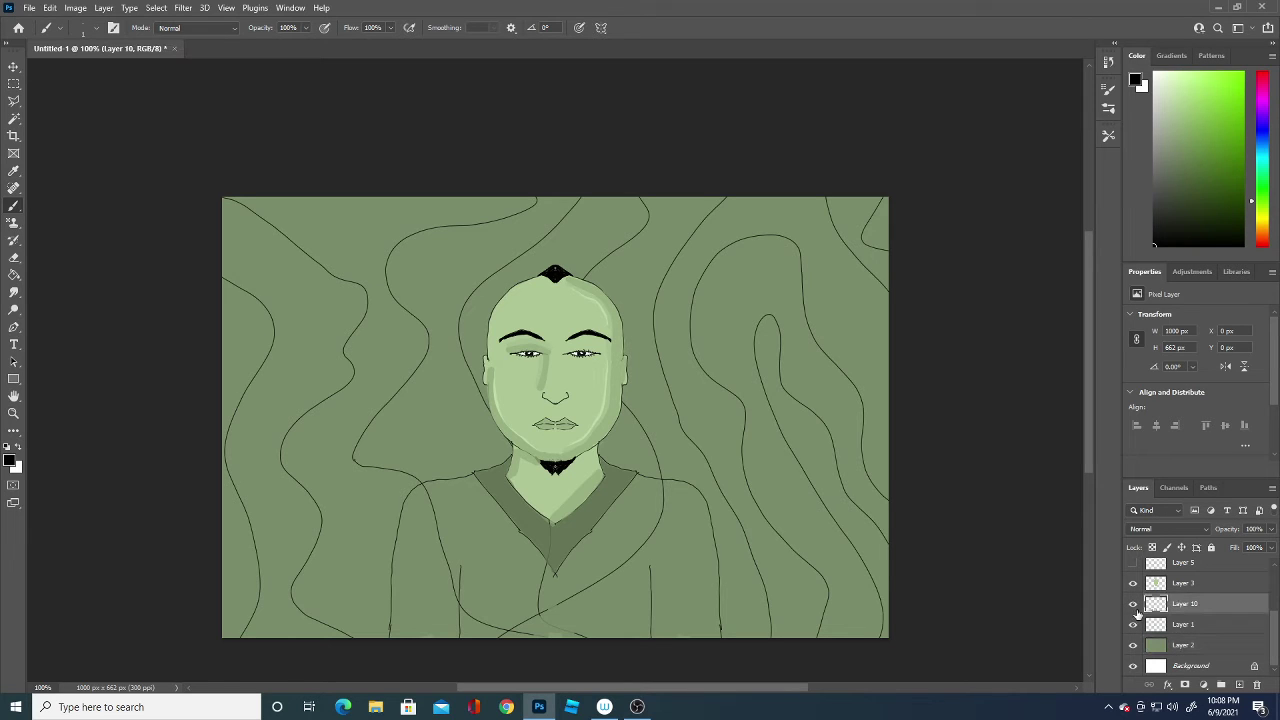
{"action": "left_click", "coordinate": [1133, 608]}
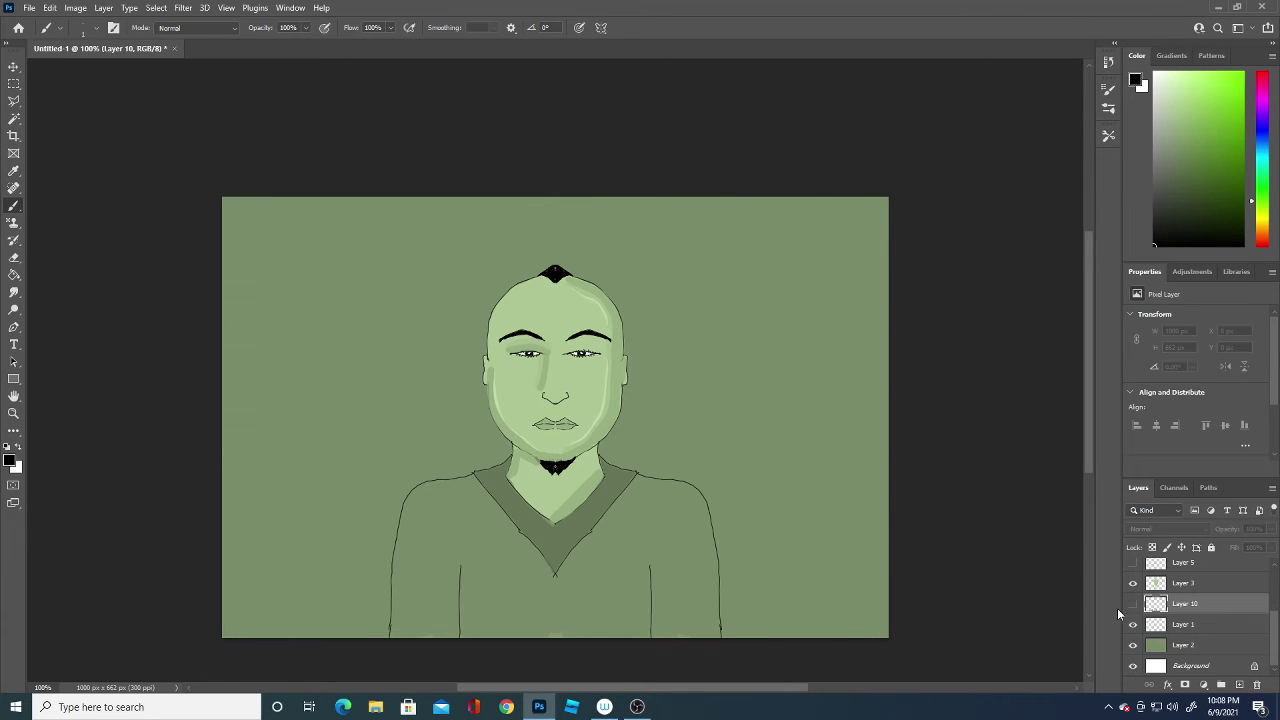
- Identify the layer holding the collar shading by selecting it on the canvas and toggling it, and add a new layer above Layer 9
{"action": "left_click", "coordinate": [14, 66]}
{"action": "left_click", "coordinate": [617, 489]}
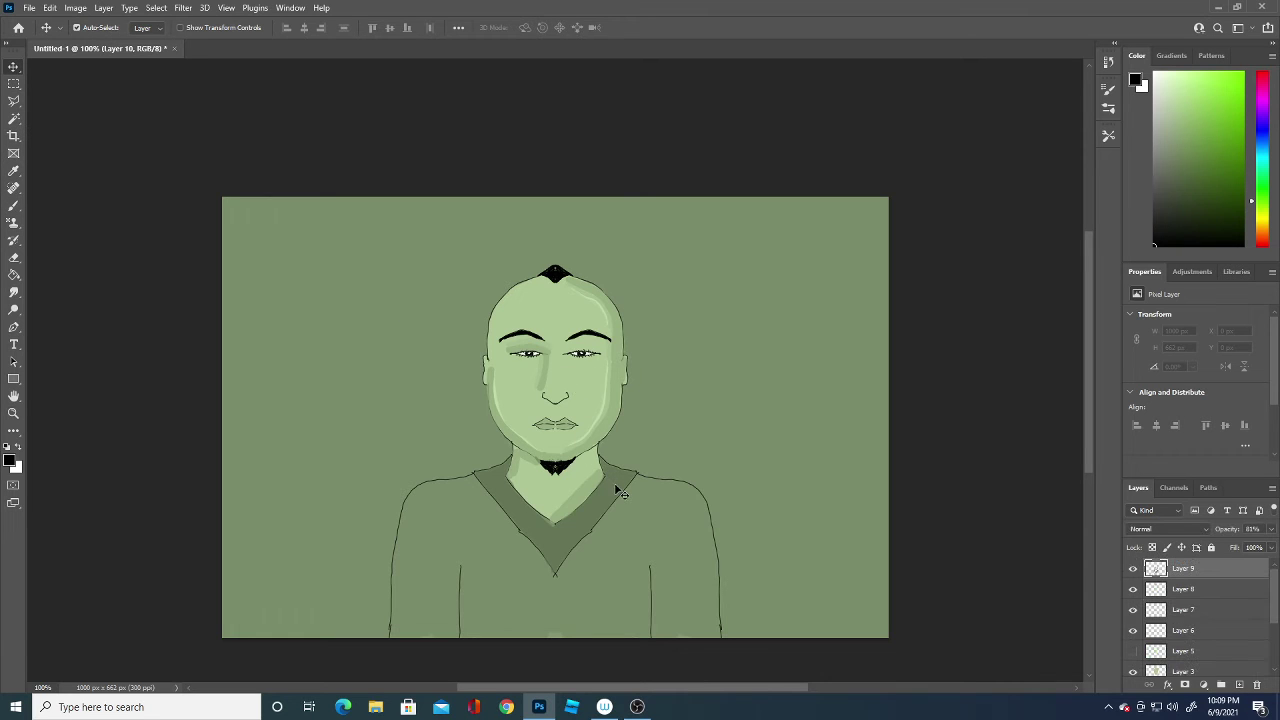
{"action": "left_click", "coordinate": [1134, 569]}
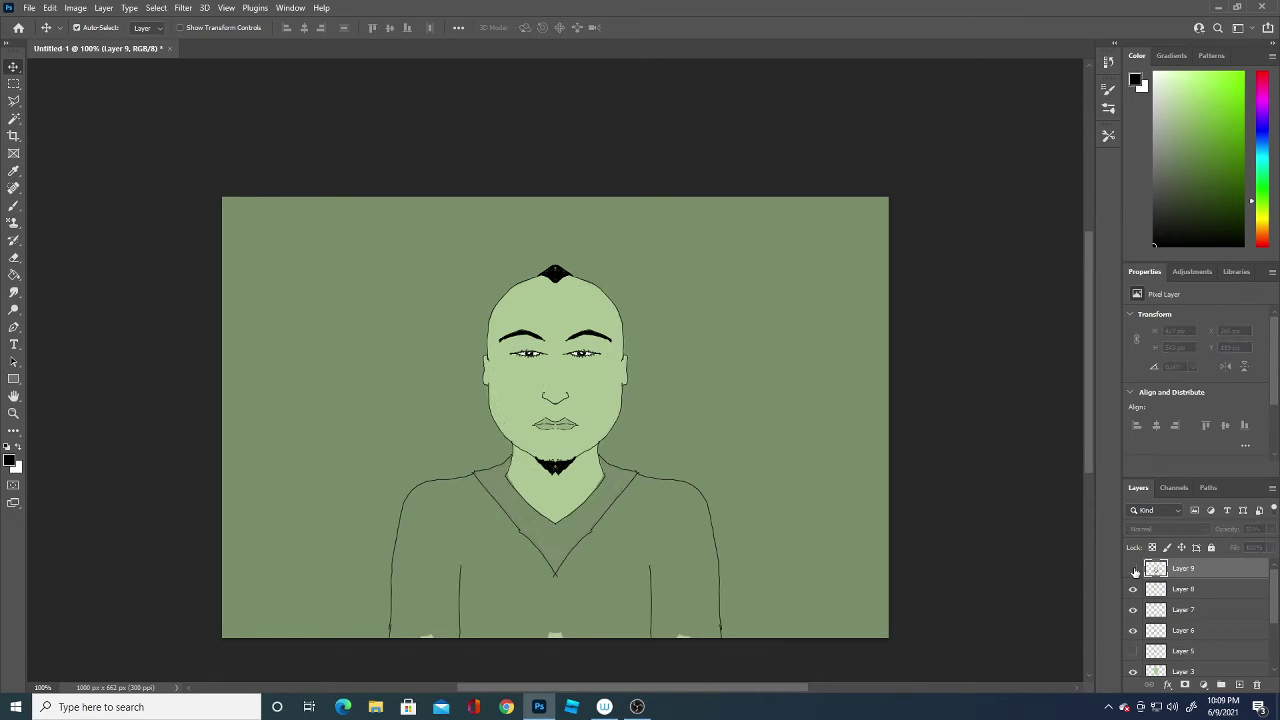
{"action": "left_click", "coordinate": [1134, 569]}
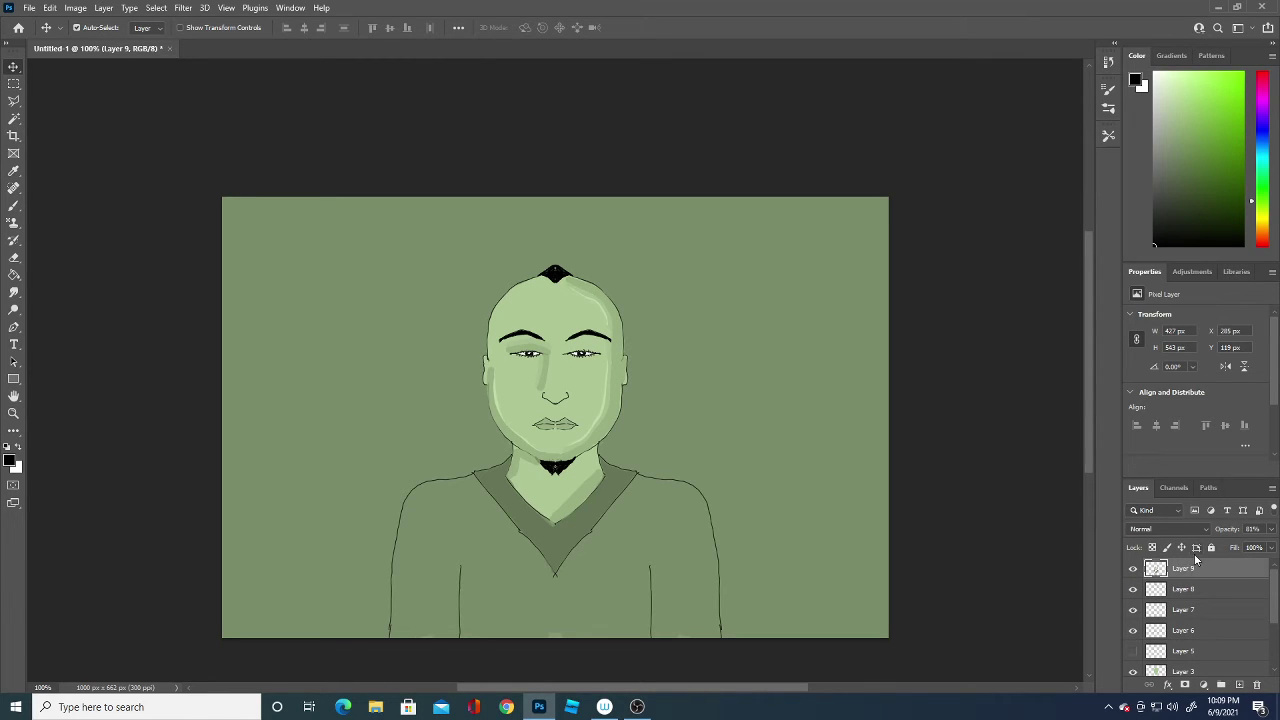
{"action": "left_click", "coordinate": [1240, 685]}
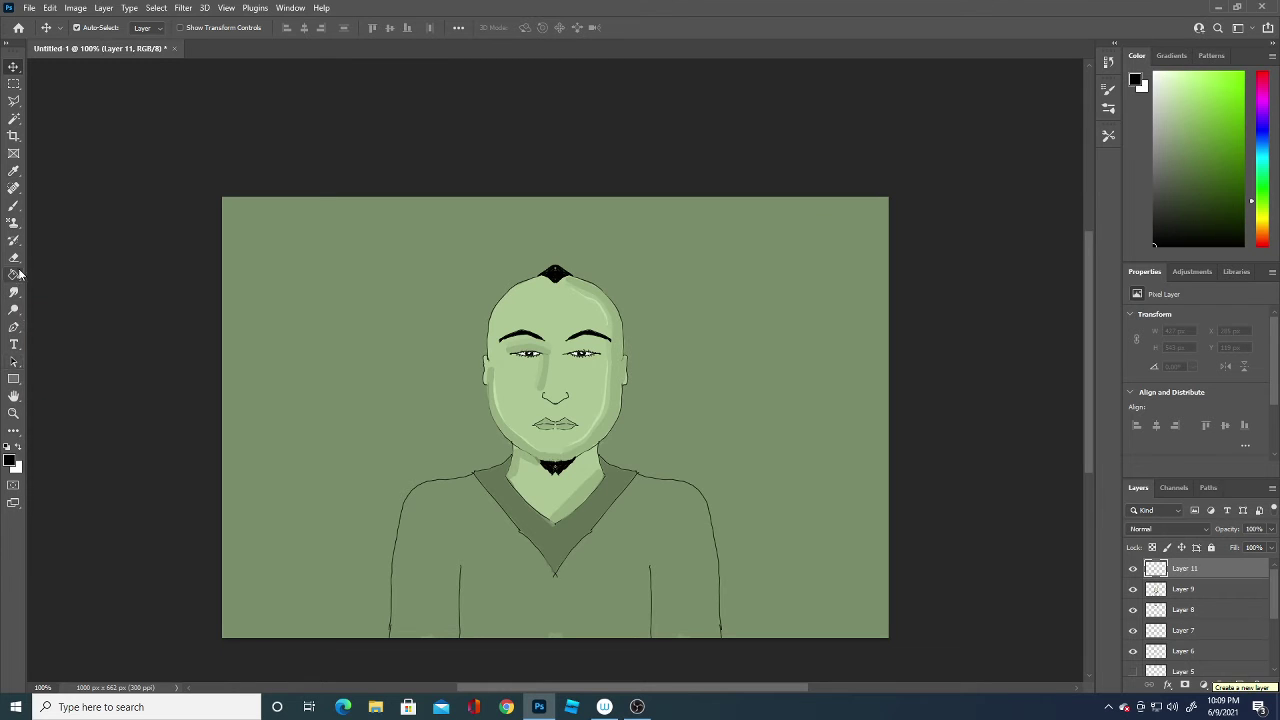
- Try shading the left sleeve on Layer 11 with 1 px brush strokes in muted green 5c6a4f, and undo the strokes
{"action": "left_click", "coordinate": [12, 207]}
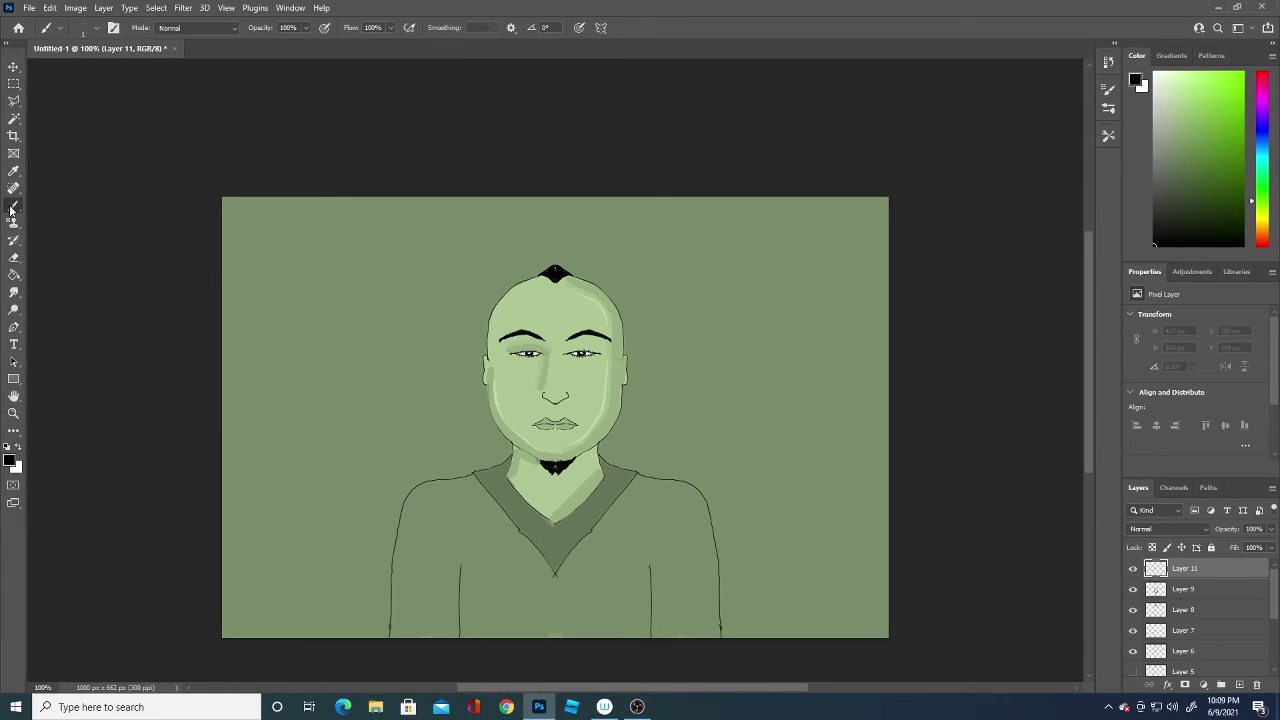
{"action": "left_click", "coordinate": [451, 529]}
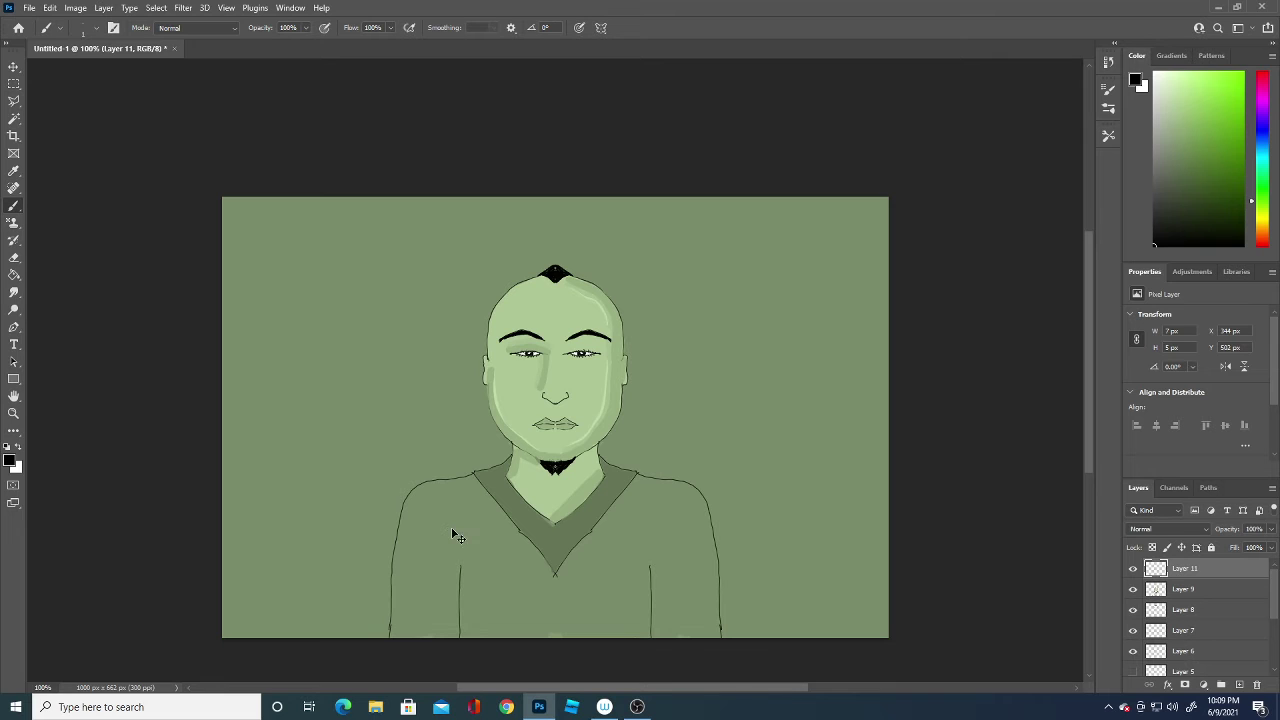
{"action": "key", "text": "ctrl+z"}
{"action": "left_click", "coordinate": [12, 462]}
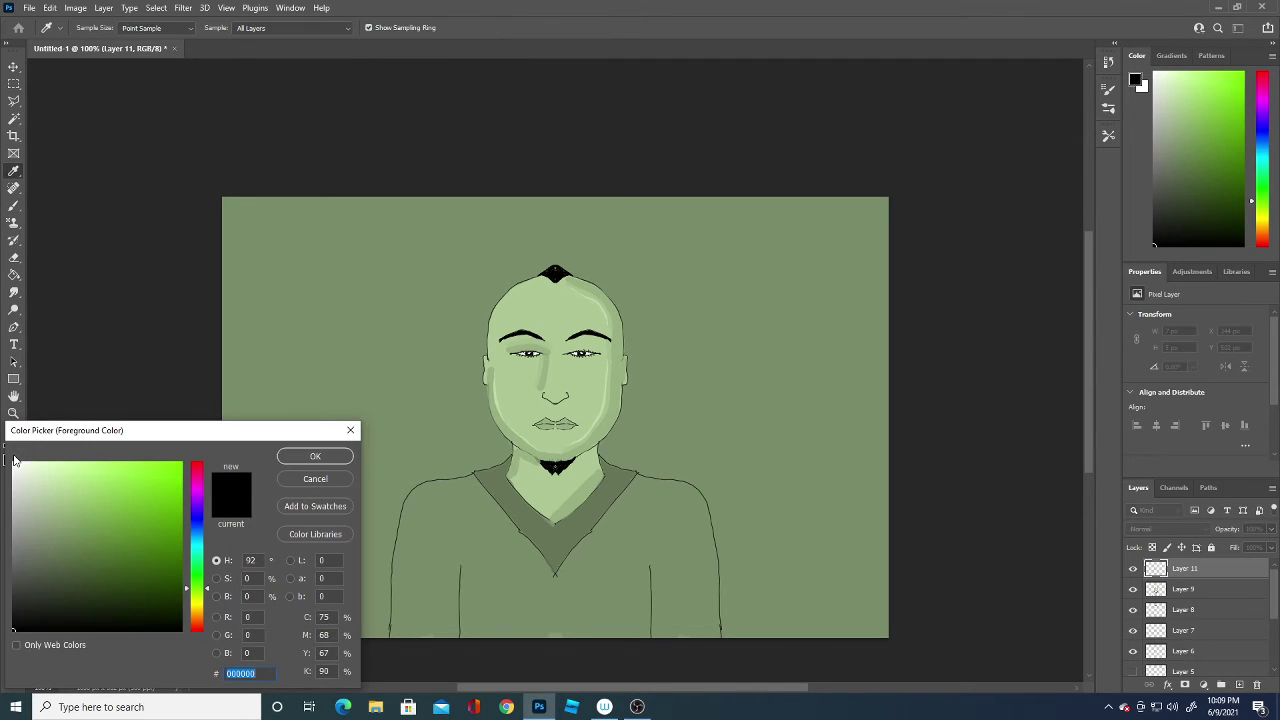
{"action": "left_click", "coordinate": [504, 588]}
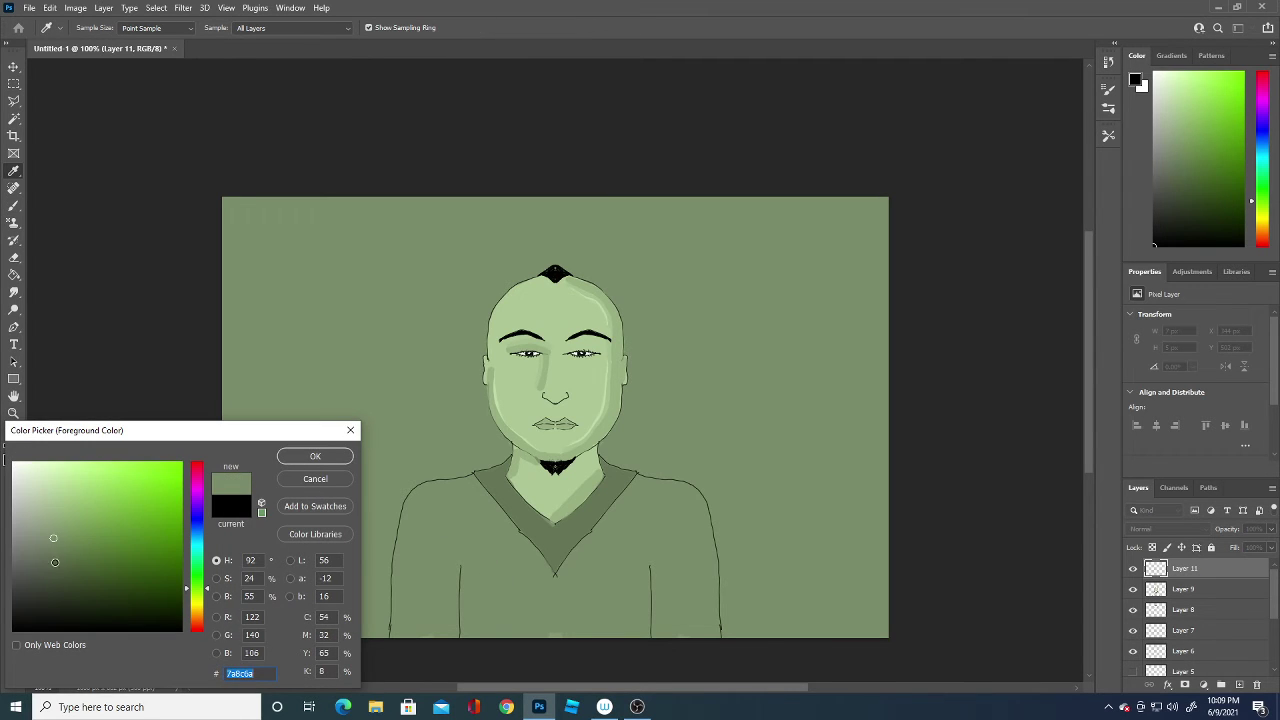
{"action": "left_click", "coordinate": [314, 456]}
{"action": "left_click_drag", "start_coordinate": [419, 550], "coordinate": [406, 606]}
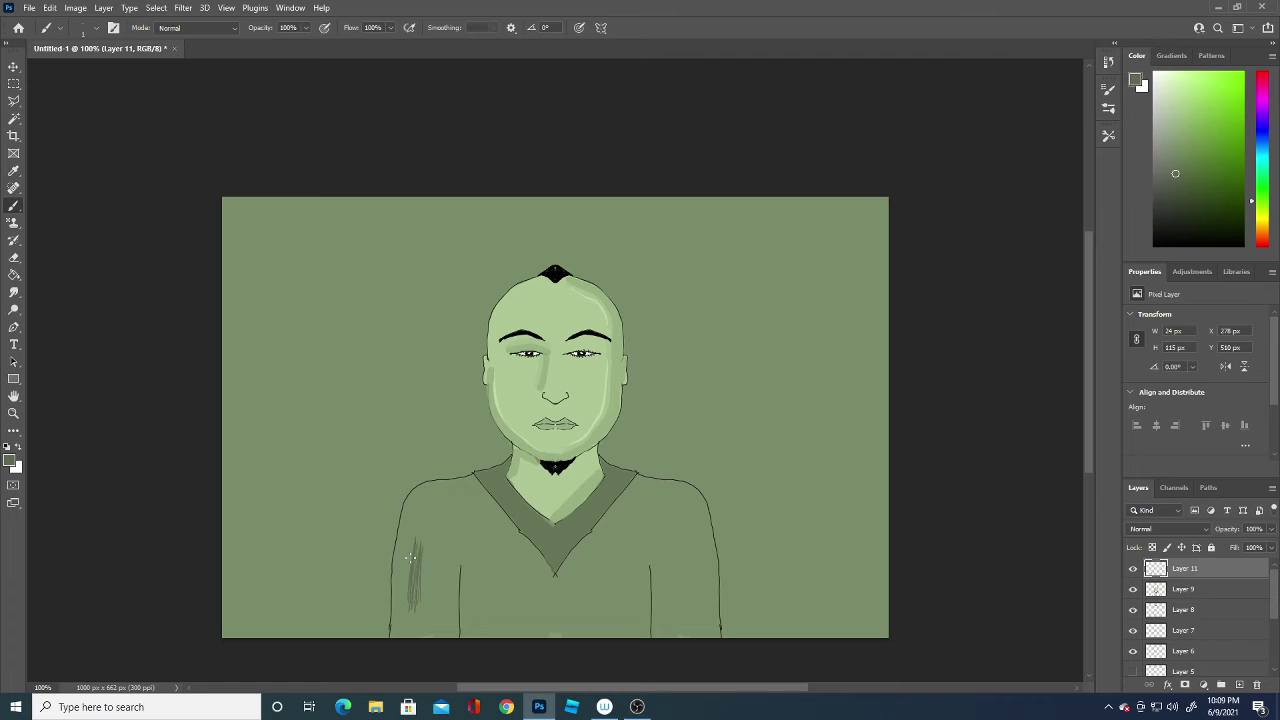
{"action": "key", "text": "ctrl+z"}
{"action": "key", "text": "ctrl+z"}
{"action": "key", "text": "ctrl+z"}
- Set the brush size to 36 px, try painting the left sleeve in light green a3b98f, and remove the paint
{"action": "left_click", "coordinate": [12, 461]}
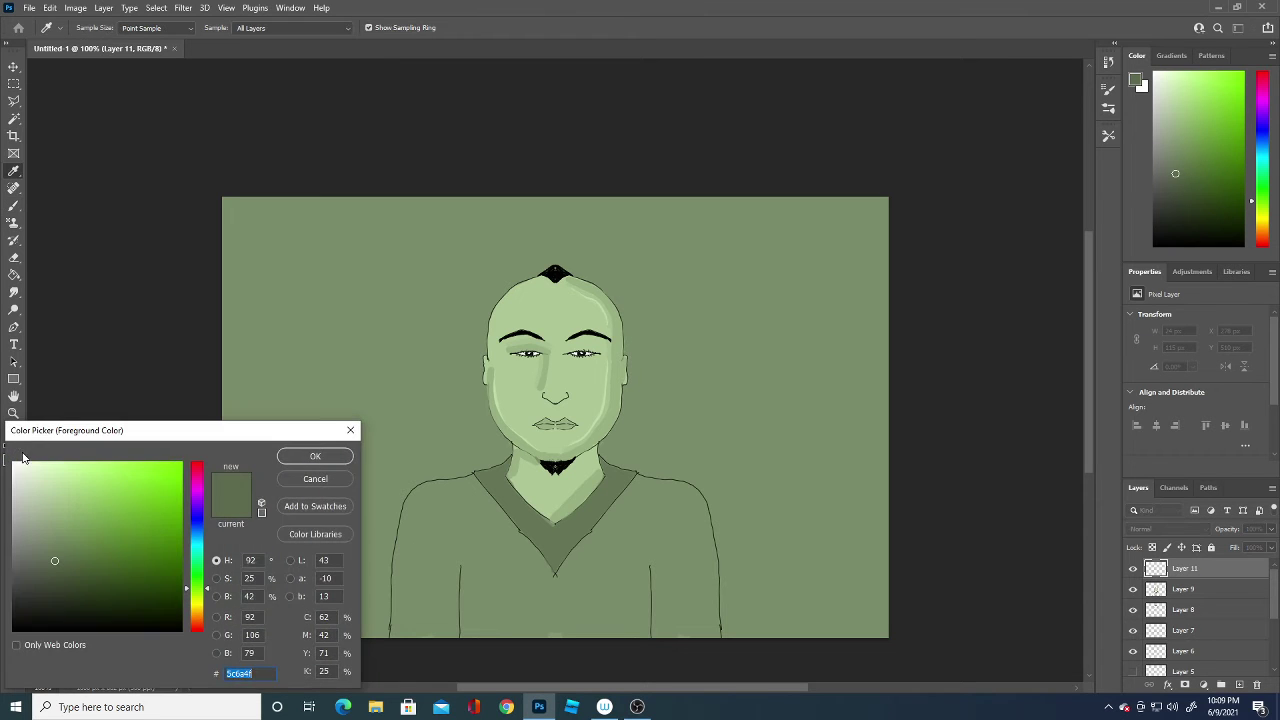
{"action": "left_click", "coordinate": [538, 545]}
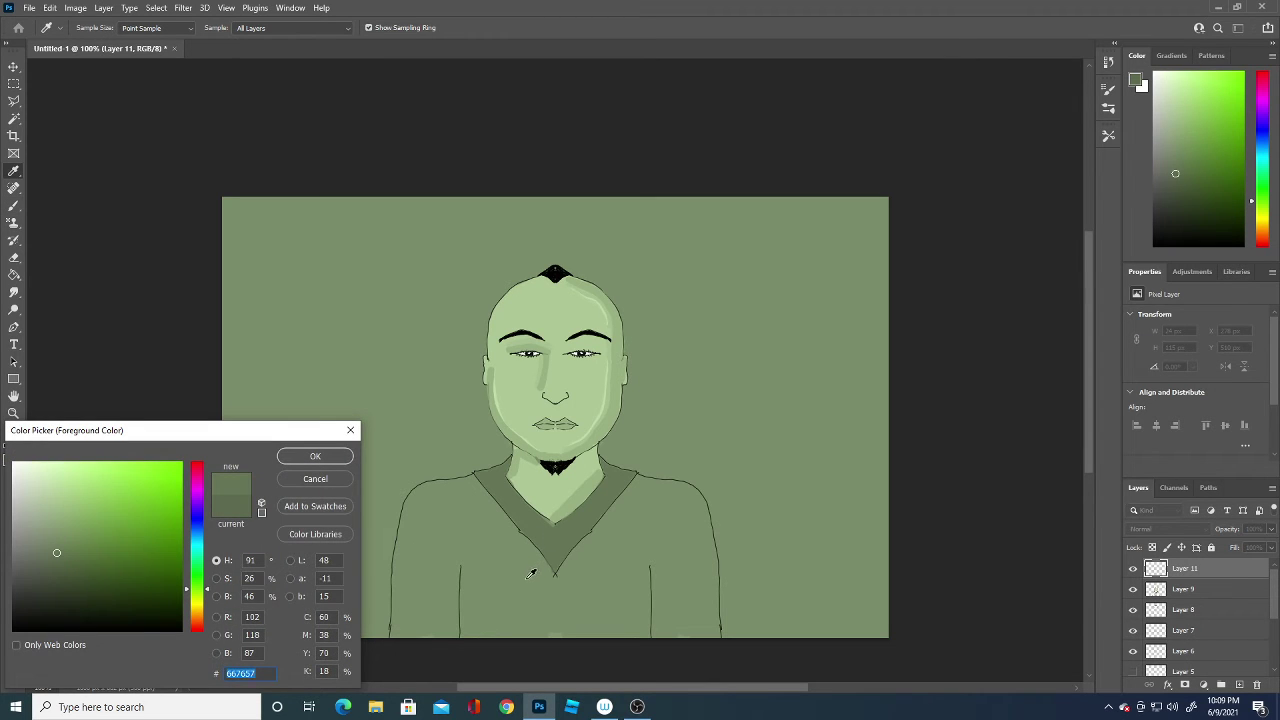
{"action": "left_click", "coordinate": [529, 577]}
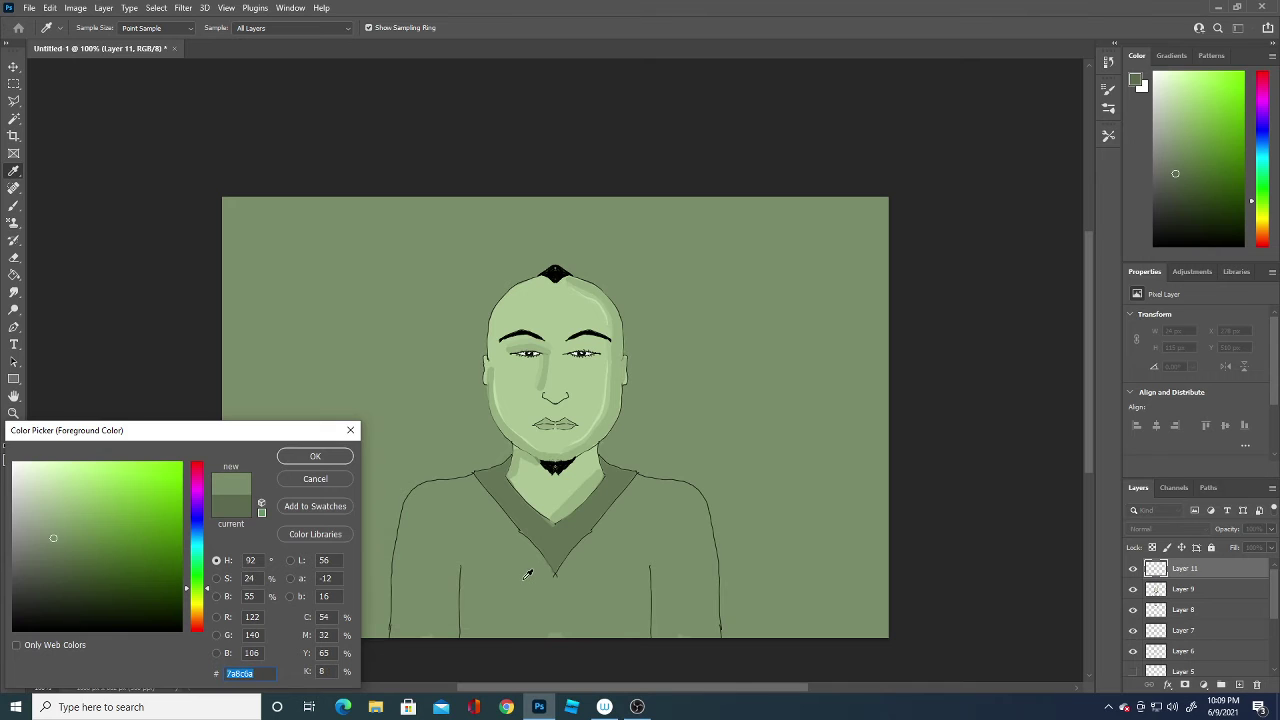
{"action": "left_click", "coordinate": [51, 508]}
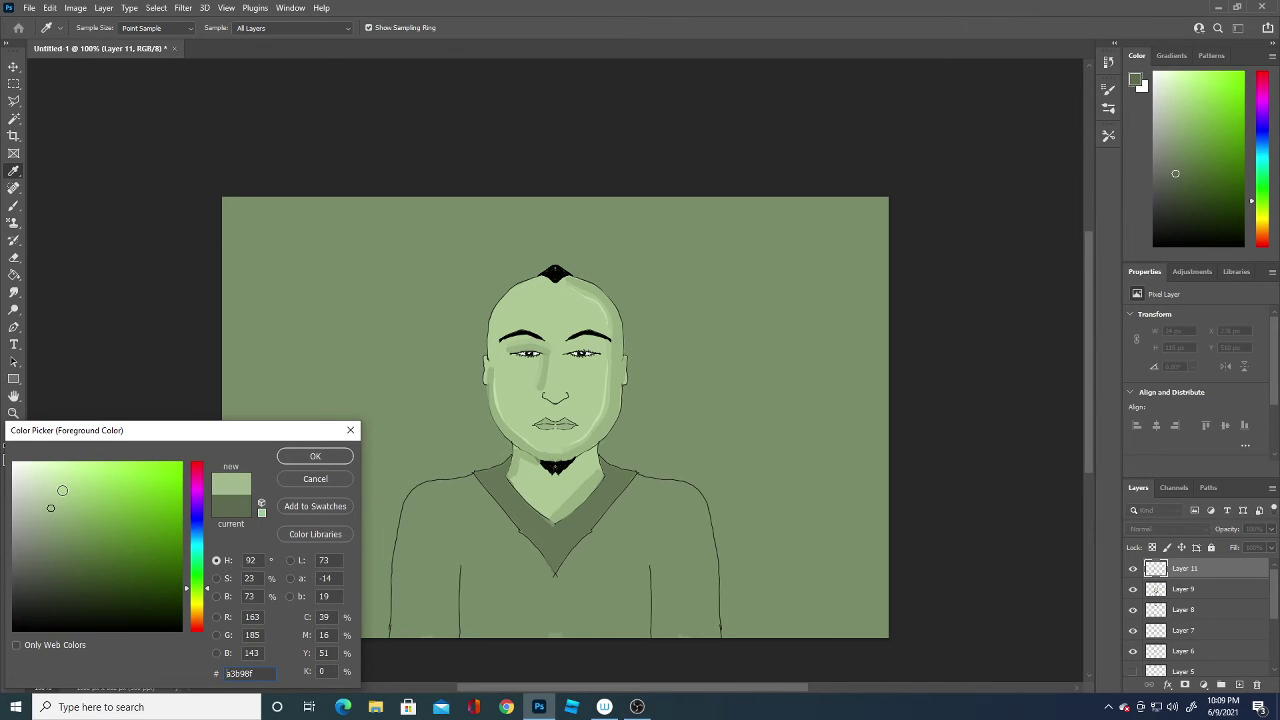
{"action": "left_click", "coordinate": [315, 457]}
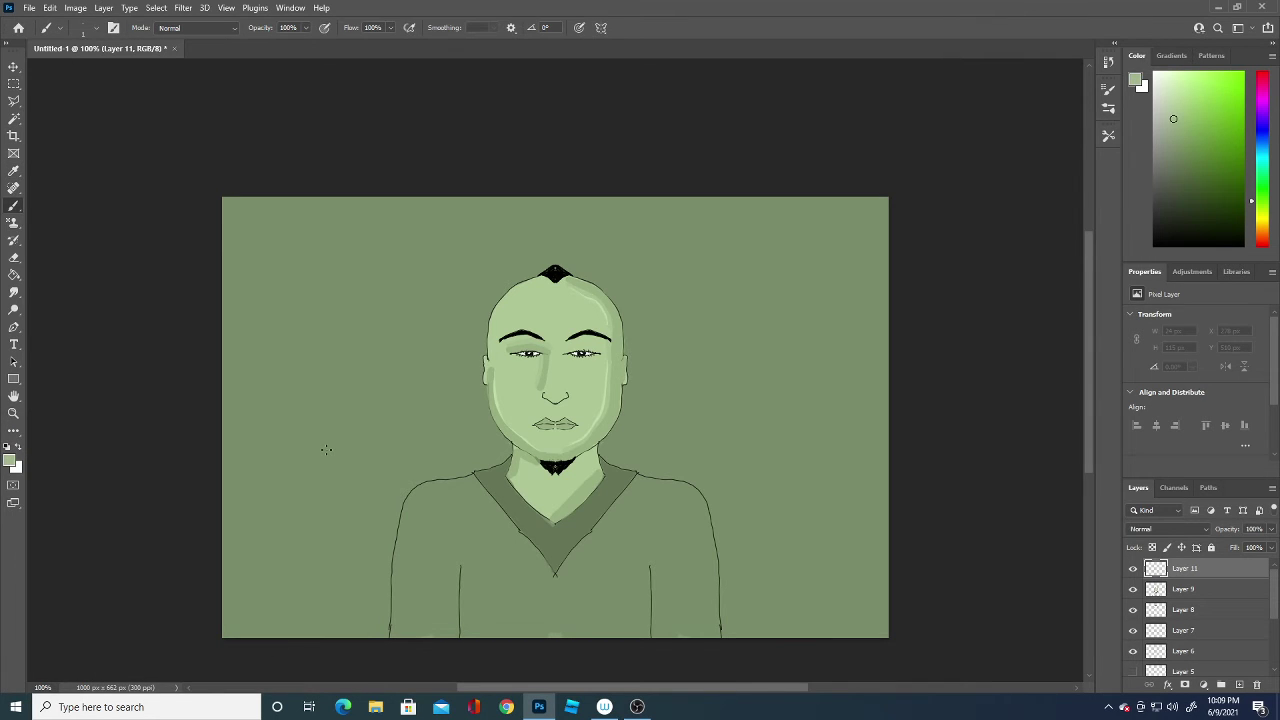
{"action": "left_click", "coordinate": [97, 28]}
{"action": "type", "text": "36"}
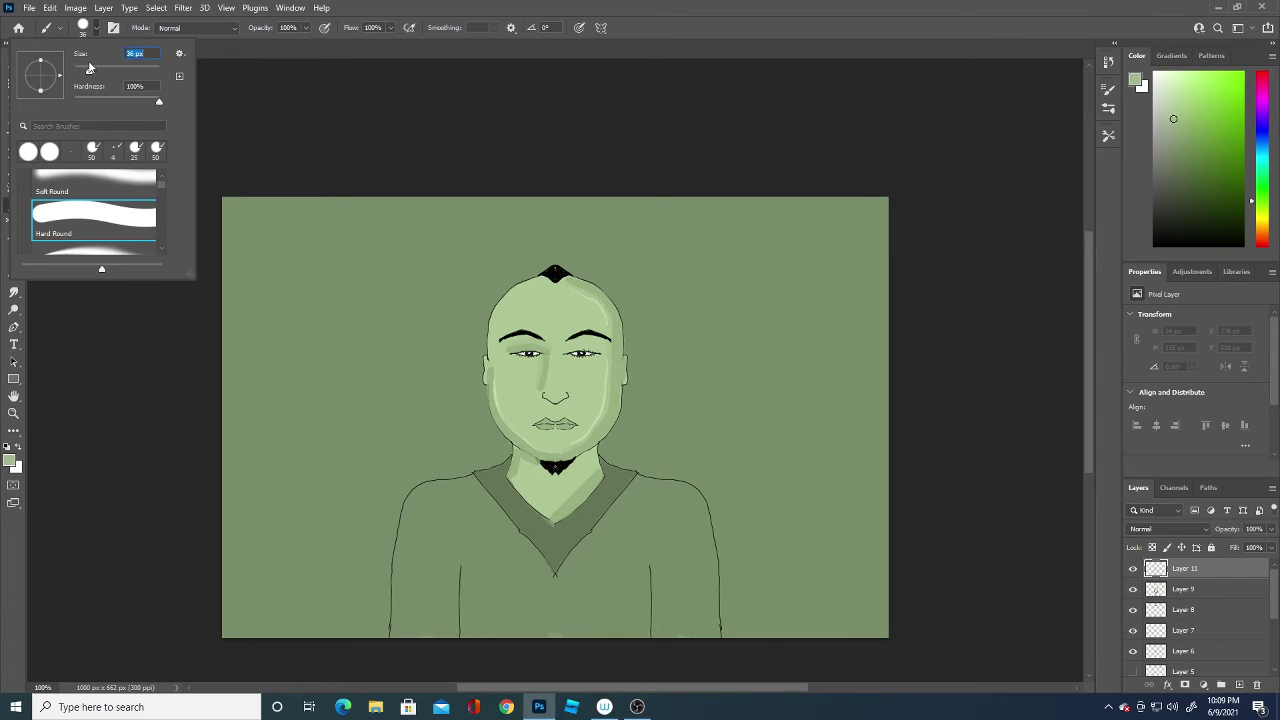
{"action": "mouse_move", "coordinate": [423, 537]}
{"action": "left_mouse_down"}
{"action": "mouse_move", "coordinate": [422, 608]}
{"action": "mouse_move", "coordinate": [427, 513]}
{"action": "mouse_move", "coordinate": [416, 568]}
{"action": "mouse_move", "coordinate": [432, 520]}
{"action": "mouse_move", "coordinate": [435, 543]}
{"action": "mouse_move", "coordinate": [445, 536]}
{"action": "mouse_move", "coordinate": [450, 609]}
{"action": "left_mouse_up"}
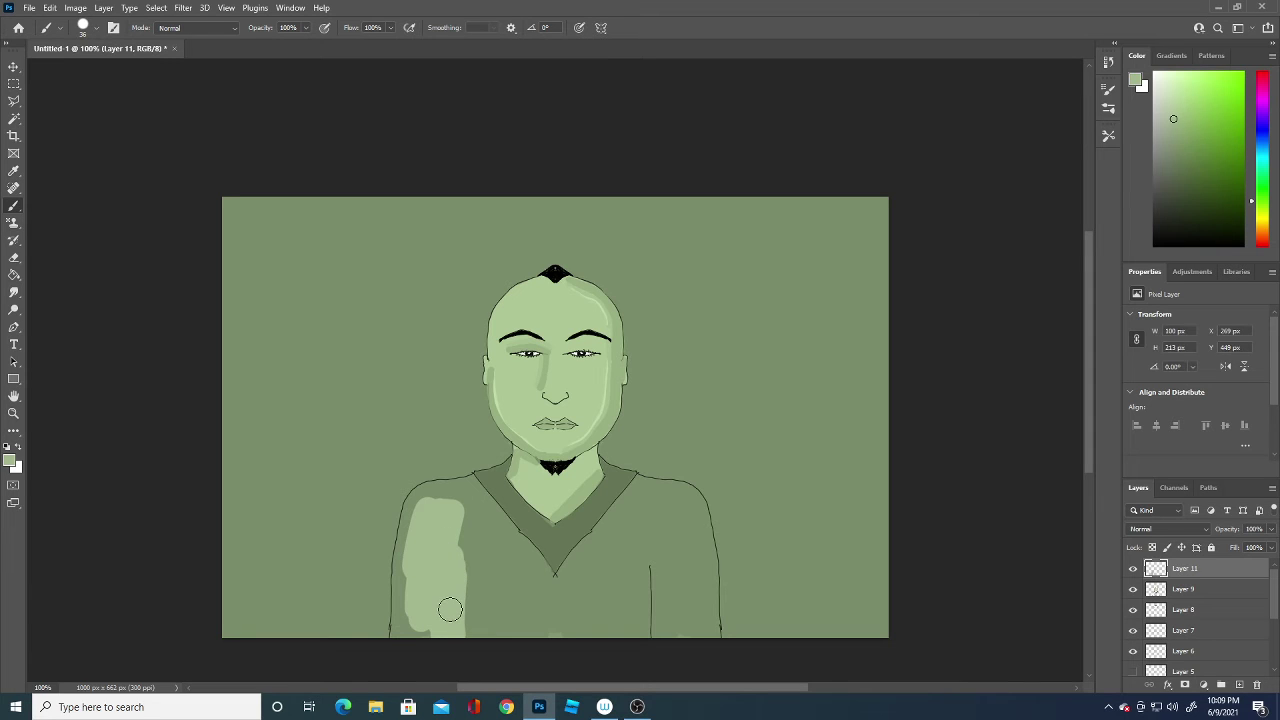
{"action": "key", "text": "Delete"}
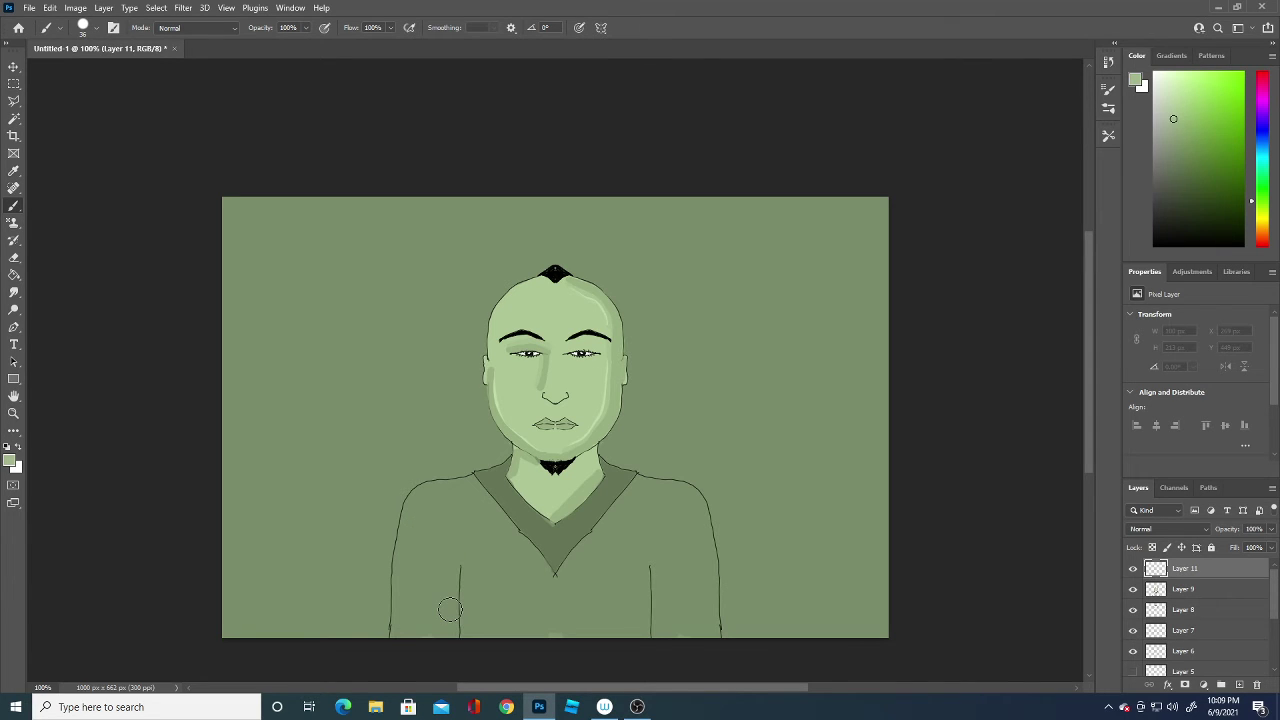
- Choose a dark green deeper than the collar colour and paint the left sleeve with it up to the shoulder on Layer 11
{"action": "left_click", "coordinate": [9, 462]}
{"action": "left_click", "coordinate": [518, 508]}
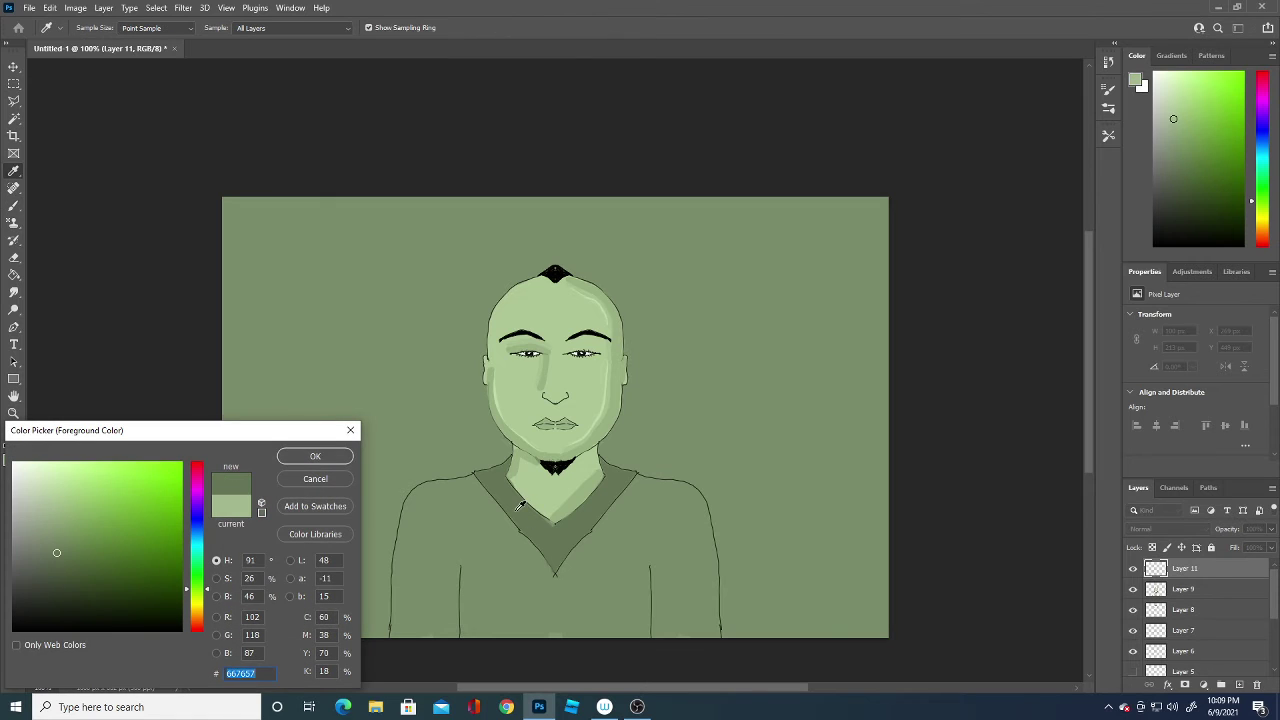
{"action": "left_click", "coordinate": [315, 456]}
{"action": "key", "text": "b"}
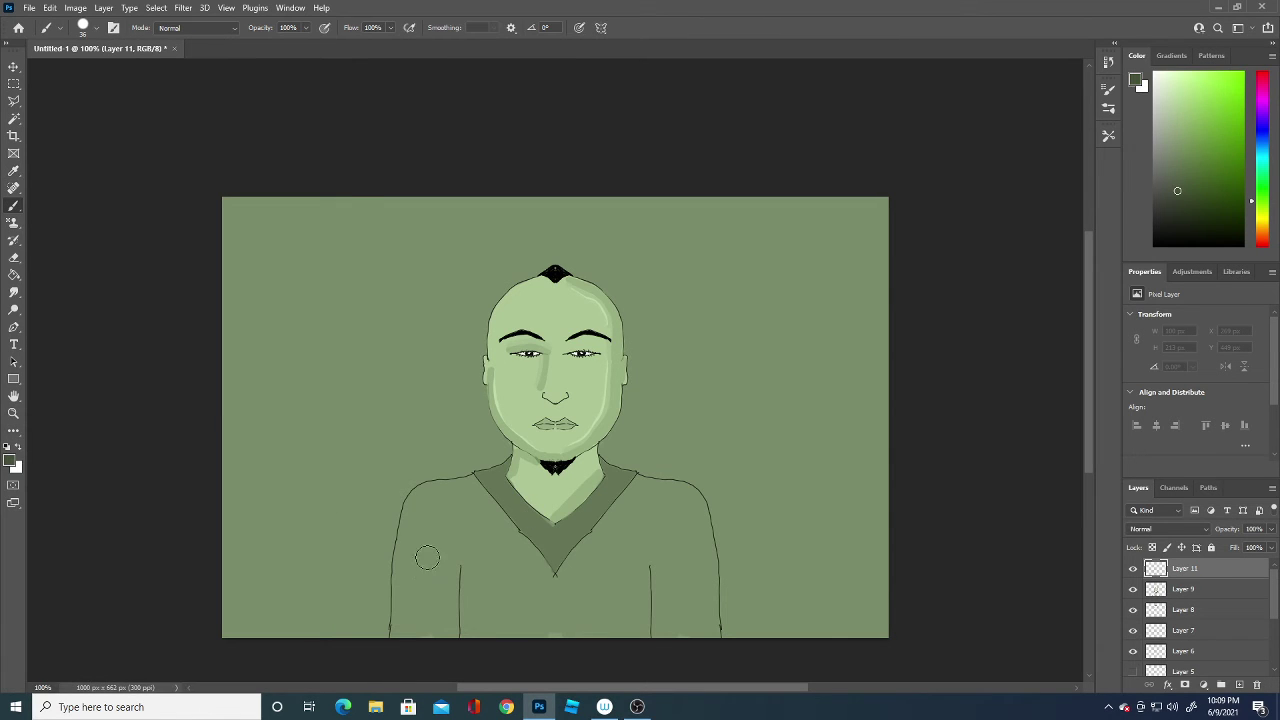
{"action": "mouse_move", "coordinate": [423, 552]}
{"action": "left_mouse_down"}
{"action": "mouse_move", "coordinate": [425, 541]}
{"action": "mouse_move", "coordinate": [418, 615]}
{"action": "mouse_move", "coordinate": [425, 528]}
{"action": "mouse_move", "coordinate": [412, 545]}
{"action": "mouse_move", "coordinate": [412, 628]}
{"action": "mouse_move", "coordinate": [436, 552]}
{"action": "mouse_move", "coordinate": [438, 630]}
{"action": "mouse_move", "coordinate": [405, 612]}
{"action": "left_mouse_up"}
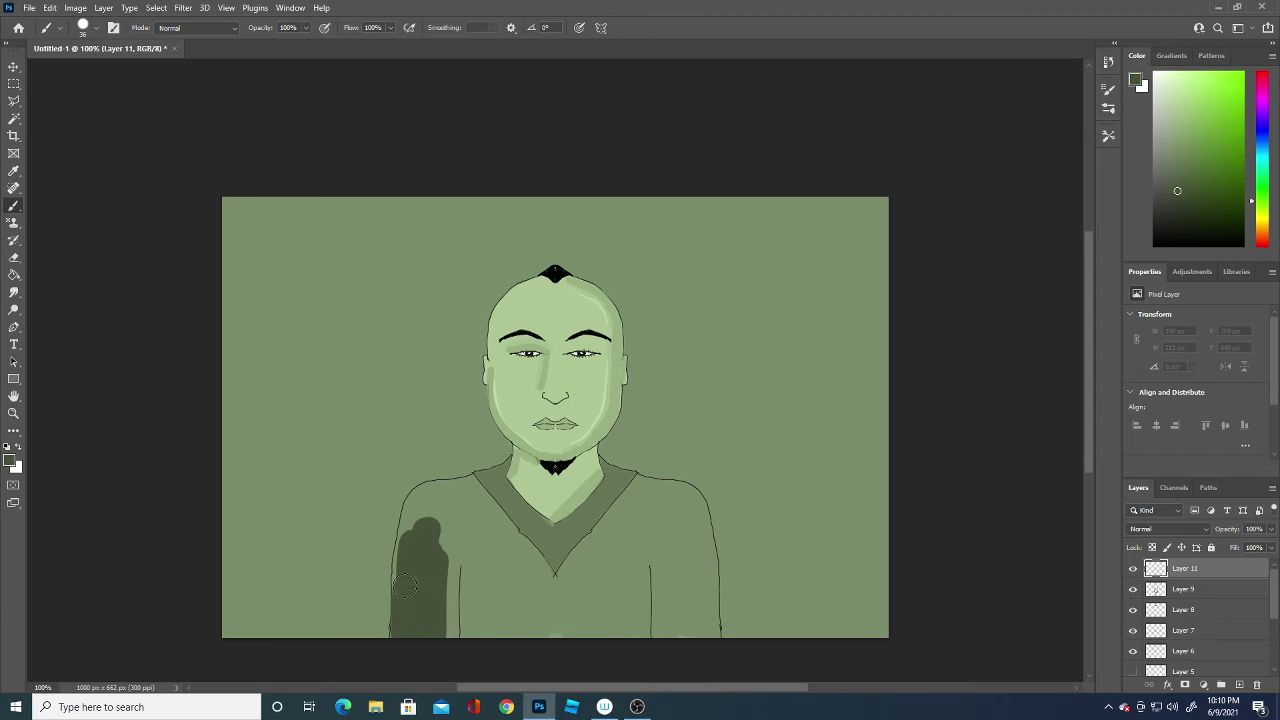
{"action": "mouse_move", "coordinate": [409, 553]}
{"action": "left_mouse_down"}
{"action": "mouse_move", "coordinate": [404, 590]}
{"action": "mouse_move", "coordinate": [415, 508]}
{"action": "mouse_move", "coordinate": [430, 494]}
{"action": "mouse_move", "coordinate": [430, 546]}
{"action": "left_mouse_up"}
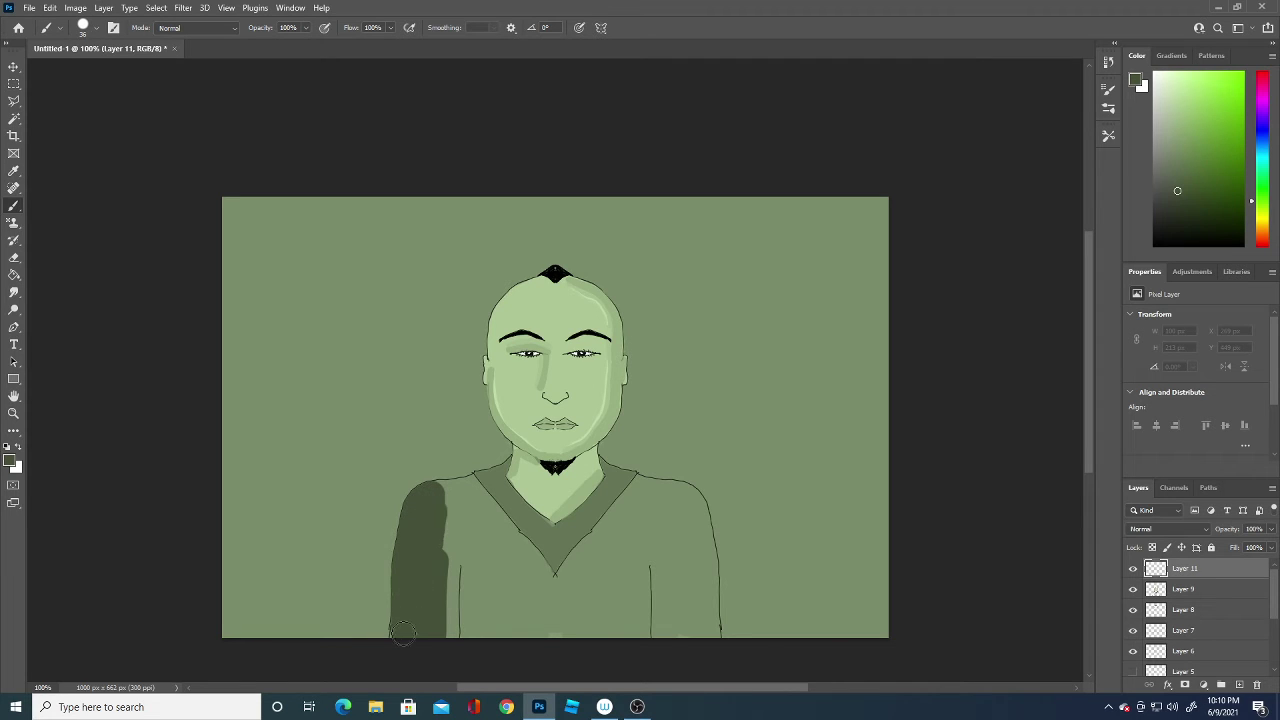
{"action": "mouse_move", "coordinate": [432, 632]}
{"action": "left_mouse_down"}
{"action": "mouse_move", "coordinate": [448, 615]}
{"action": "mouse_move", "coordinate": [452, 640]}
{"action": "mouse_move", "coordinate": [452, 500]}
{"action": "left_mouse_up"}
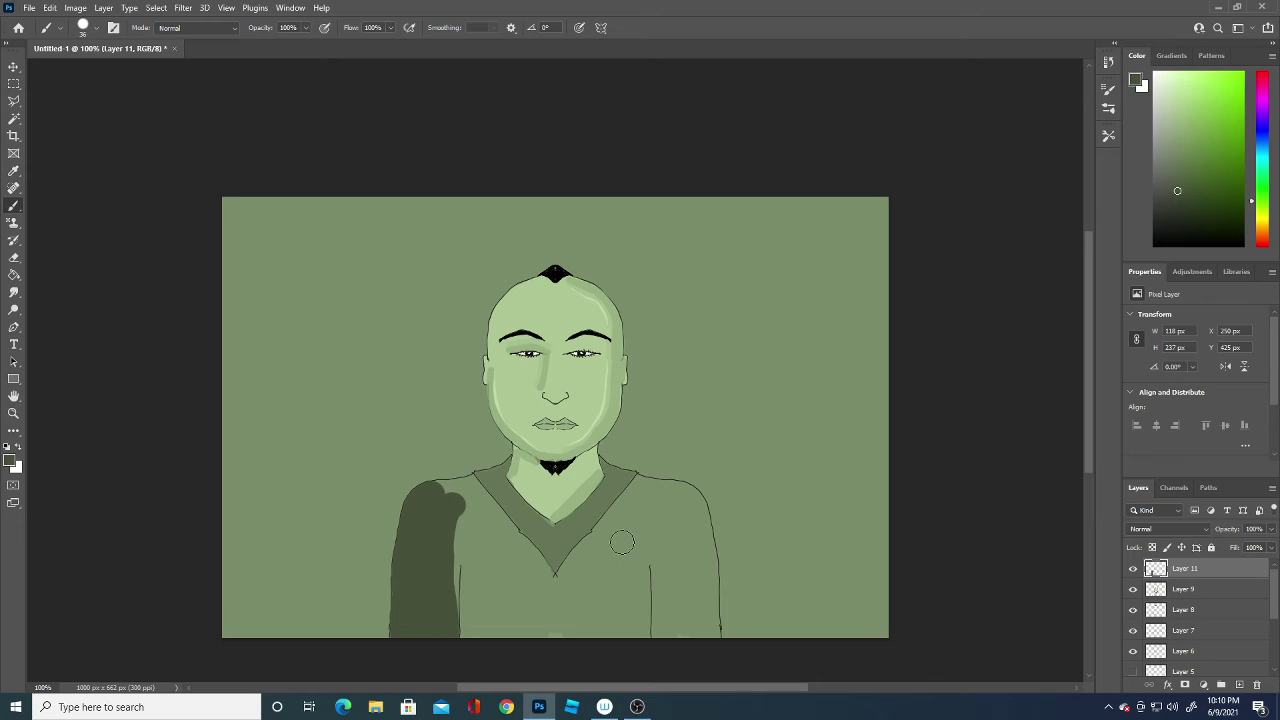
- Turn on vertical paint symmetry and stretch its axis along the figure's centre to the full canvas height
{"action": "left_click", "coordinate": [601, 27]}
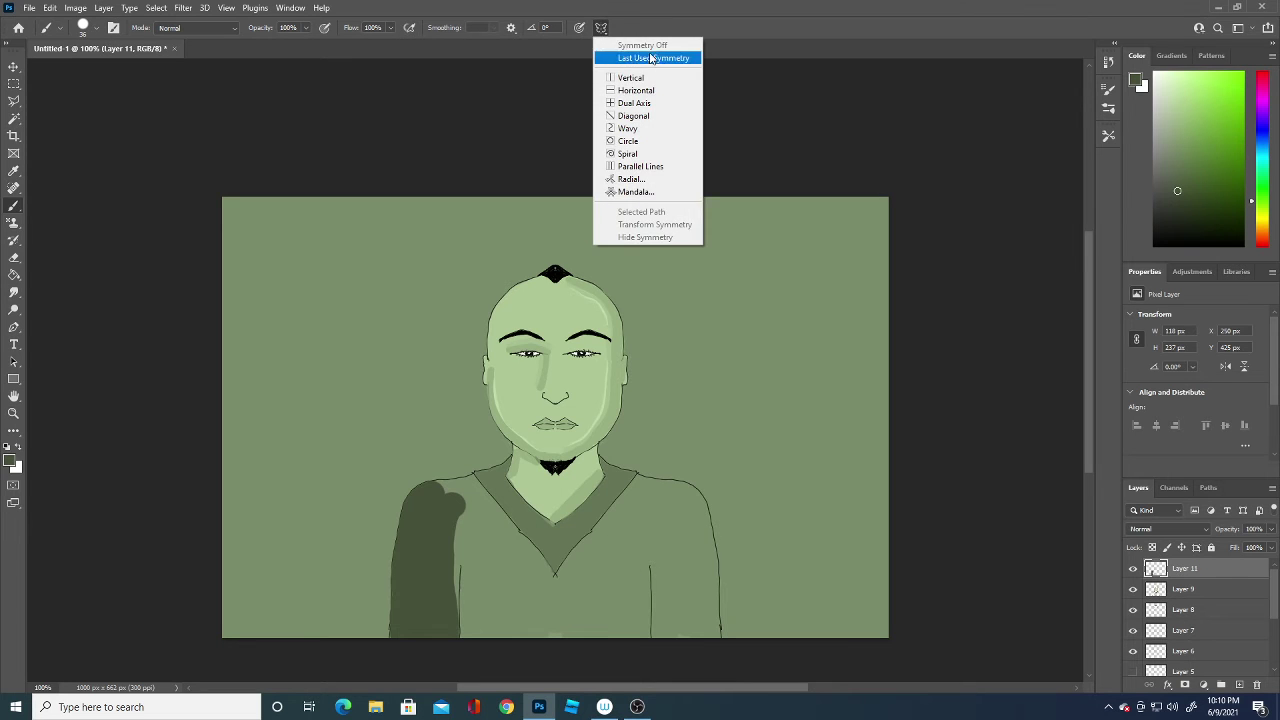
{"action": "left_click", "coordinate": [632, 78]}
{"action": "left_click_drag", "start_coordinate": [476, 549], "coordinate": [482, 555]}
{"action": "key", "text": "ctrl+z"}
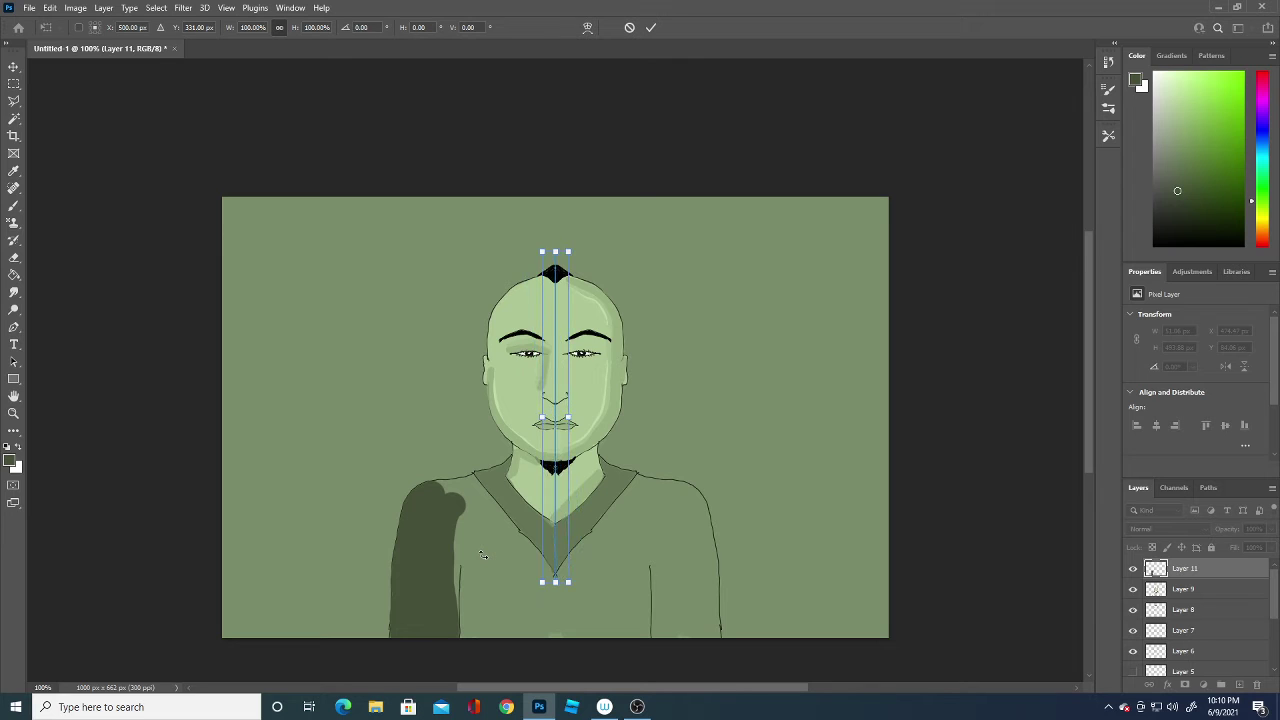
{"action": "left_click_drag", "start_coordinate": [555, 251], "coordinate": [554, 198]}
{"action": "left_click_drag", "start_coordinate": [555, 582], "coordinate": [556, 628]}
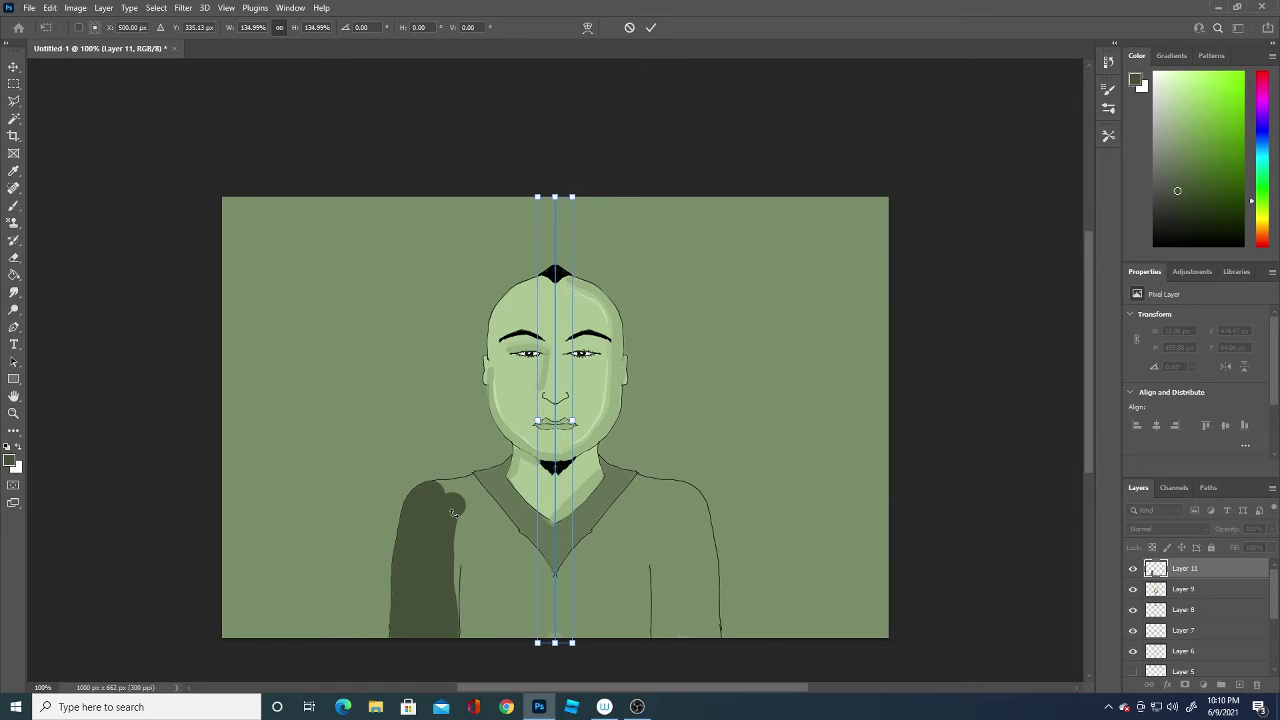
{"action": "left_click", "coordinate": [13, 205]}
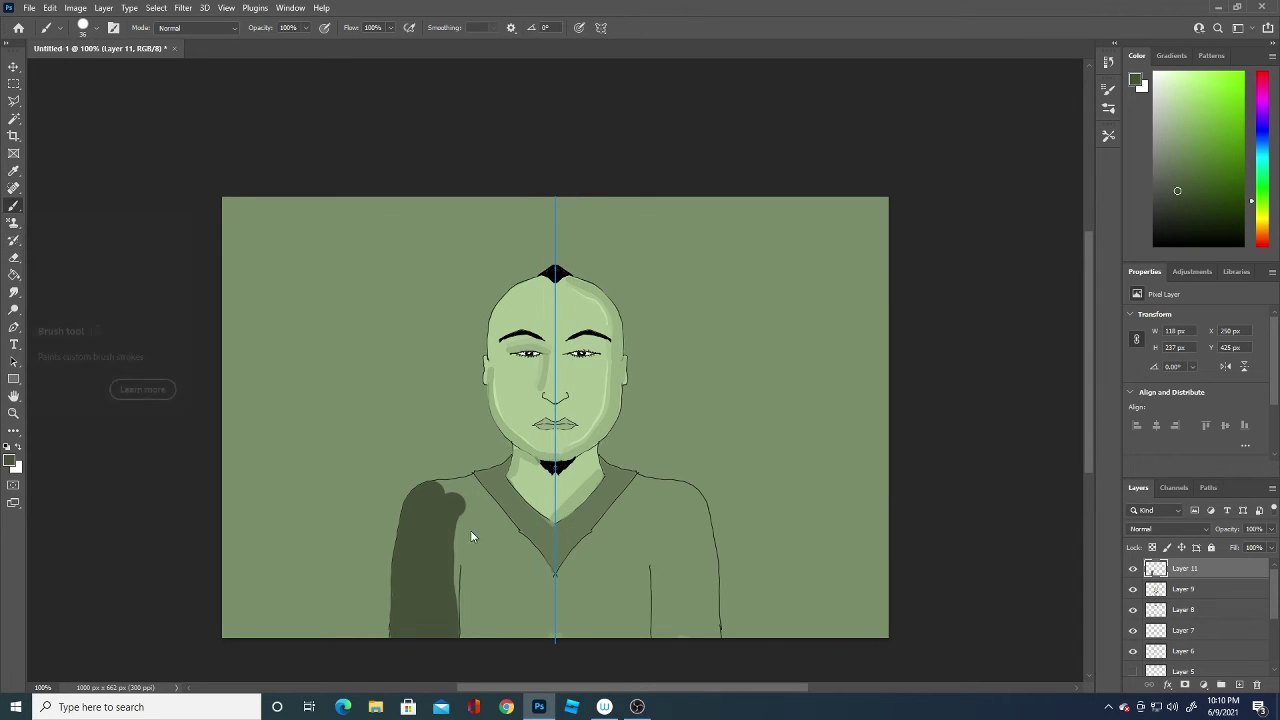
- Paint the chest, both sleeves and the shoulders out to the body outline in dark green, keeping the V-shaped collar clear
{"action": "mouse_move", "coordinate": [472, 537]}
{"action": "left_mouse_down"}
{"action": "mouse_move", "coordinate": [499, 617]}
{"action": "mouse_move", "coordinate": [503, 594]}
{"action": "mouse_move", "coordinate": [513, 630]}
{"action": "mouse_move", "coordinate": [541, 643]}
{"action": "mouse_move", "coordinate": [613, 542]}
{"action": "mouse_move", "coordinate": [566, 594]}
{"action": "mouse_move", "coordinate": [573, 569]}
{"action": "mouse_move", "coordinate": [640, 492]}
{"action": "left_mouse_up"}
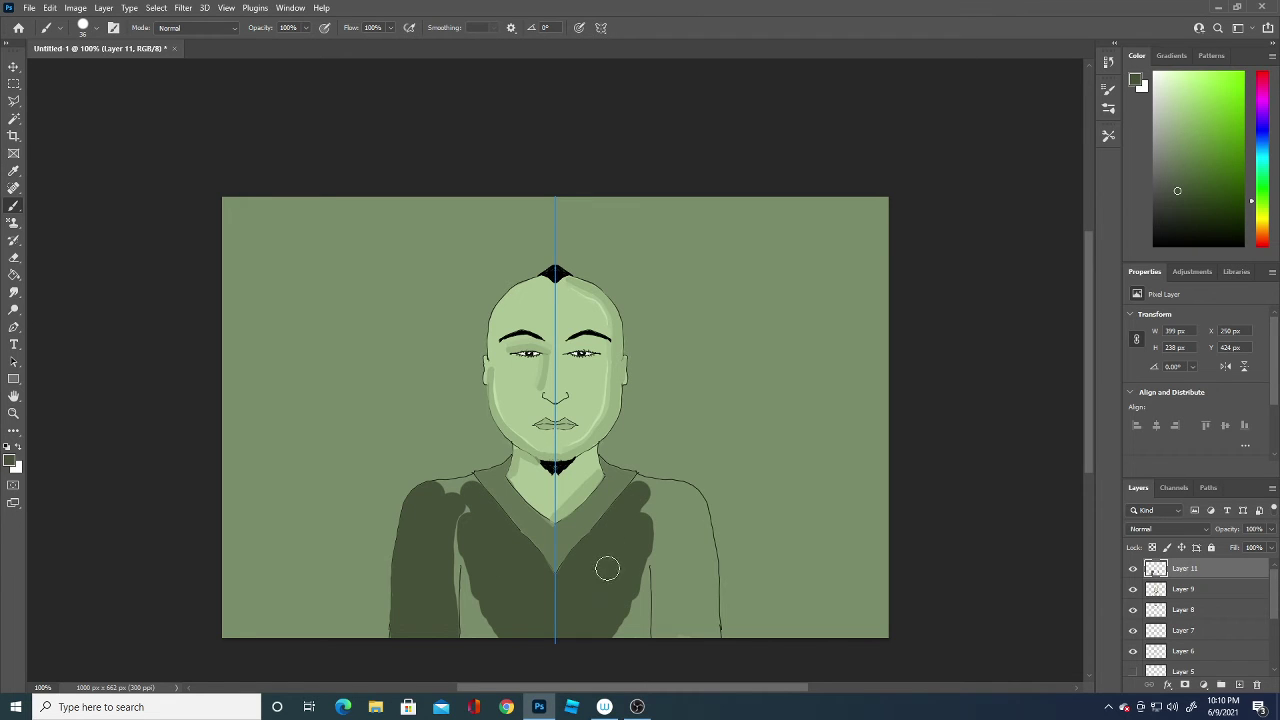
{"action": "left_click_drag", "start_coordinate": [606, 623], "coordinate": [609, 609]}
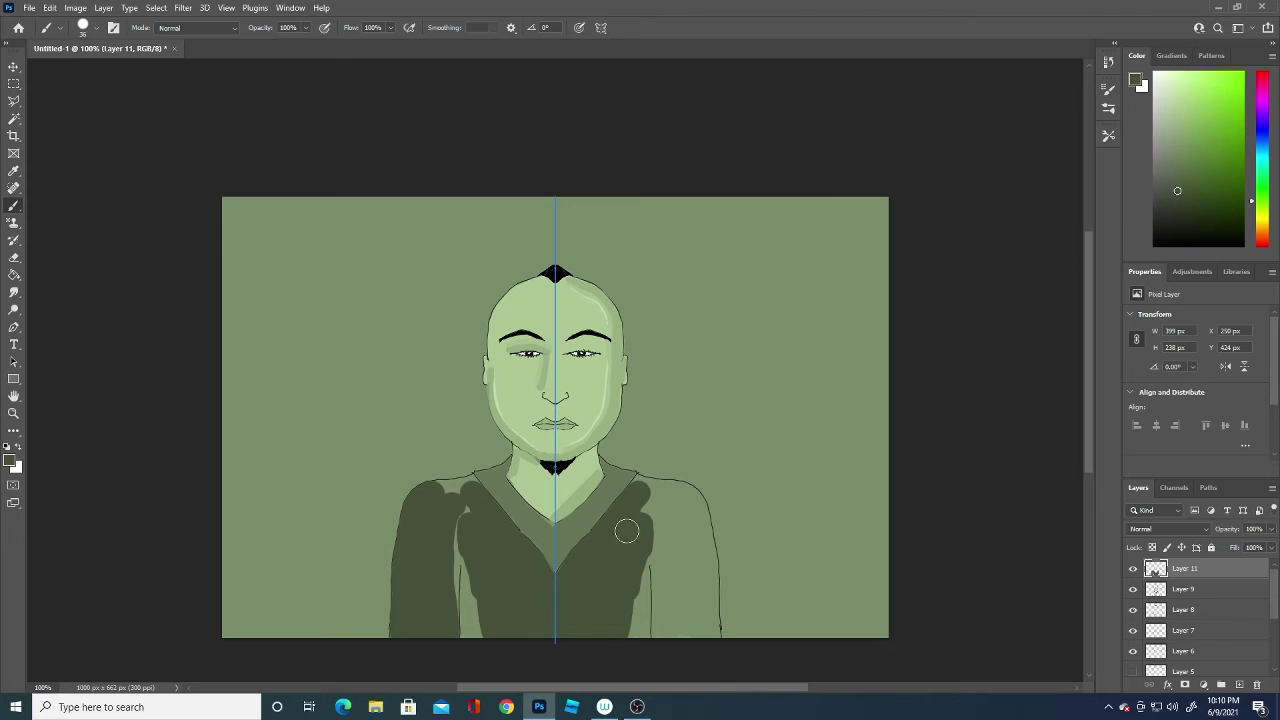
{"action": "mouse_move", "coordinate": [626, 531]}
{"action": "left_mouse_down"}
{"action": "mouse_move", "coordinate": [651, 510]}
{"action": "mouse_move", "coordinate": [672, 587]}
{"action": "mouse_move", "coordinate": [671, 555]}
{"action": "mouse_move", "coordinate": [661, 544]}
{"action": "mouse_move", "coordinate": [667, 629]}
{"action": "mouse_move", "coordinate": [689, 579]}
{"action": "mouse_move", "coordinate": [690, 620]}
{"action": "mouse_move", "coordinate": [689, 592]}
{"action": "mouse_move", "coordinate": [709, 643]}
{"action": "mouse_move", "coordinate": [695, 533]}
{"action": "mouse_move", "coordinate": [691, 565]}
{"action": "mouse_move", "coordinate": [674, 528]}
{"action": "mouse_move", "coordinate": [636, 536]}
{"action": "mouse_move", "coordinate": [633, 631]}
{"action": "mouse_move", "coordinate": [642, 534]}
{"action": "mouse_move", "coordinate": [653, 650]}
{"action": "mouse_move", "coordinate": [655, 498]}
{"action": "mouse_move", "coordinate": [679, 518]}
{"action": "left_mouse_up"}
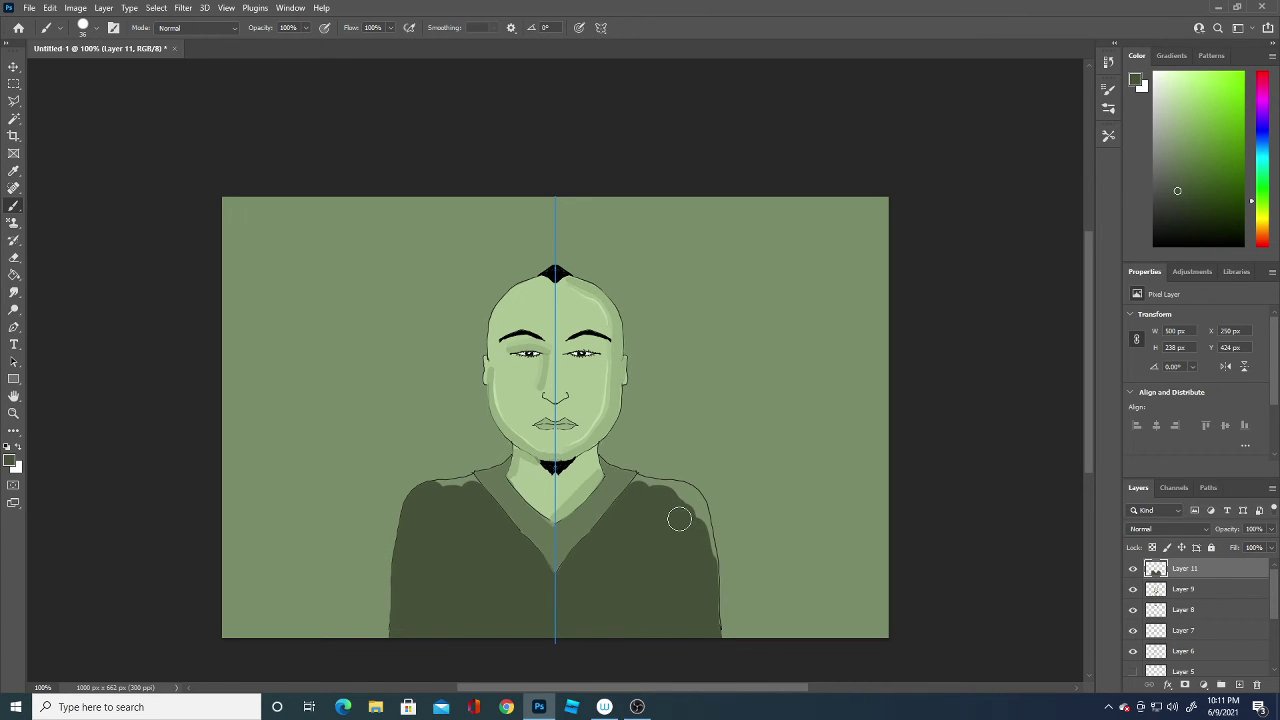
{"action": "mouse_move", "coordinate": [443, 491]}
{"action": "left_mouse_down"}
{"action": "mouse_move", "coordinate": [466, 491]}
{"action": "mouse_move", "coordinate": [434, 494]}
{"action": "mouse_move", "coordinate": [423, 534]}
{"action": "left_mouse_up"}
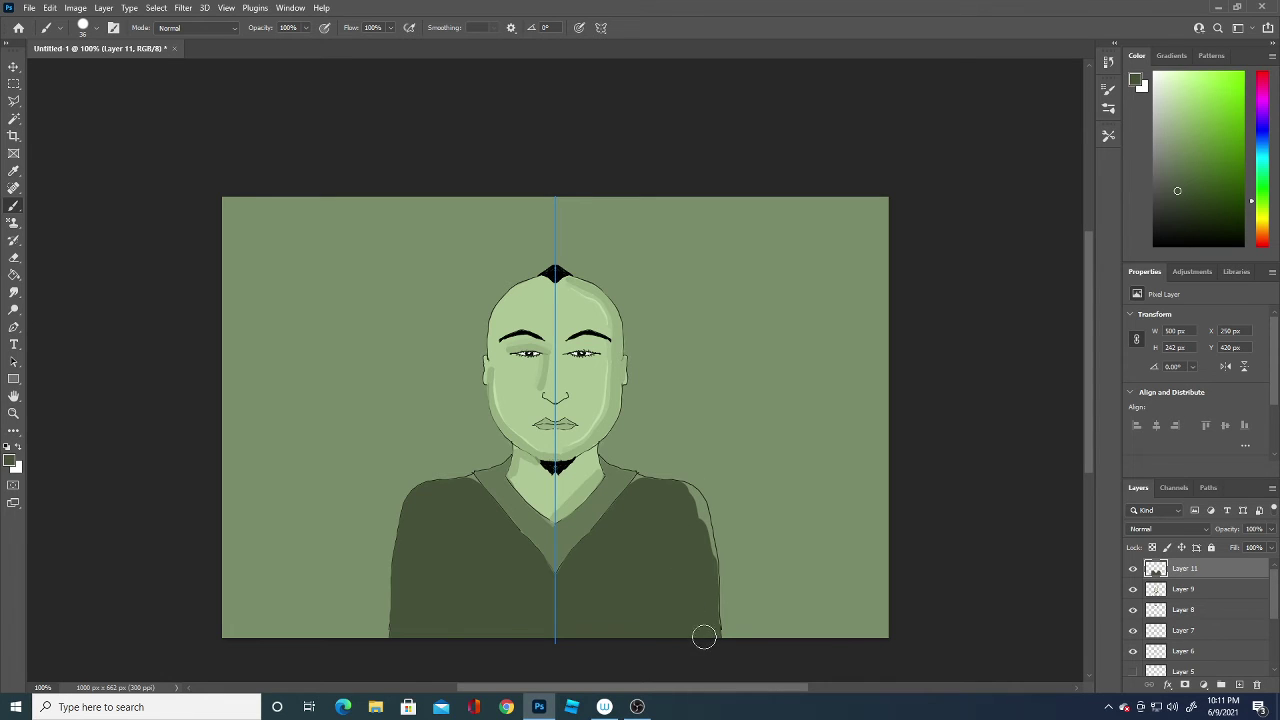
{"action": "left_click_drag", "start_coordinate": [709, 634], "coordinate": [702, 523]}
{"action": "mouse_move", "coordinate": [695, 502]}
{"action": "left_mouse_down"}
{"action": "mouse_move", "coordinate": [680, 491]}
{"action": "mouse_move", "coordinate": [663, 526]}
{"action": "mouse_move", "coordinate": [650, 497]}
{"action": "left_mouse_up"}
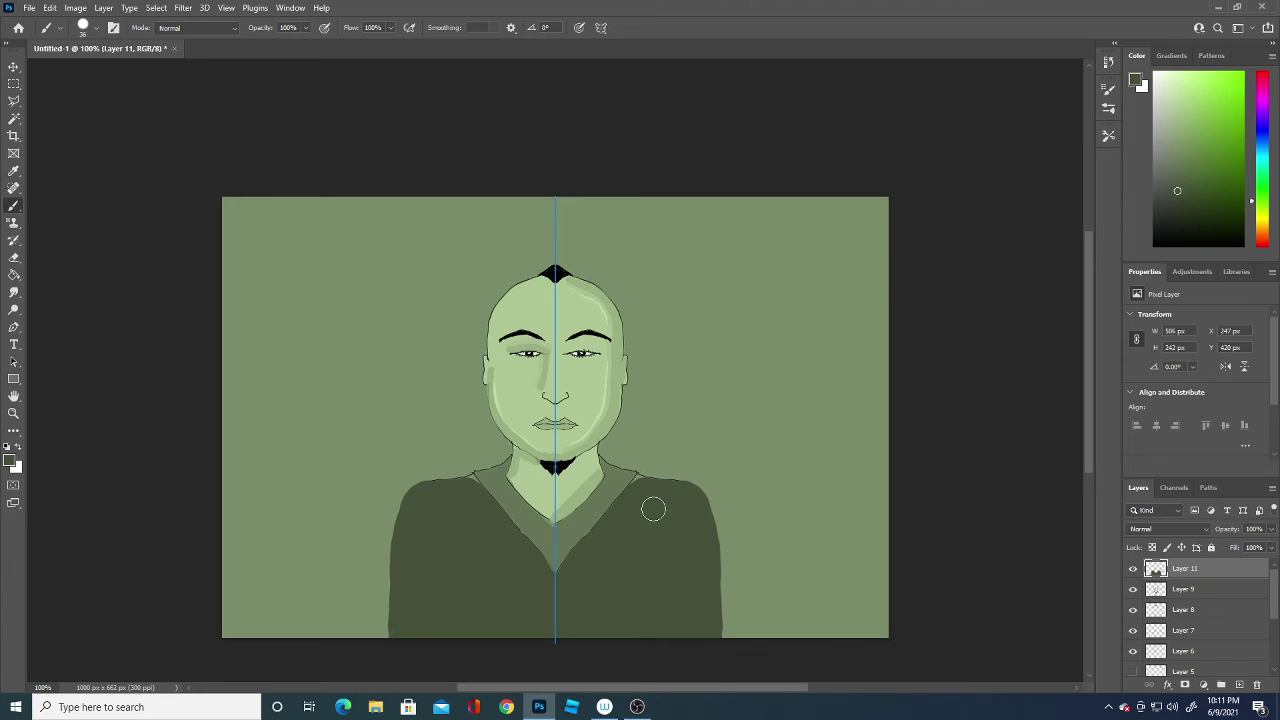
- Reduce the brush size to 10 px and fill the small gaps where the collar meets the shoulders
{"action": "left_click", "coordinate": [83, 27]}
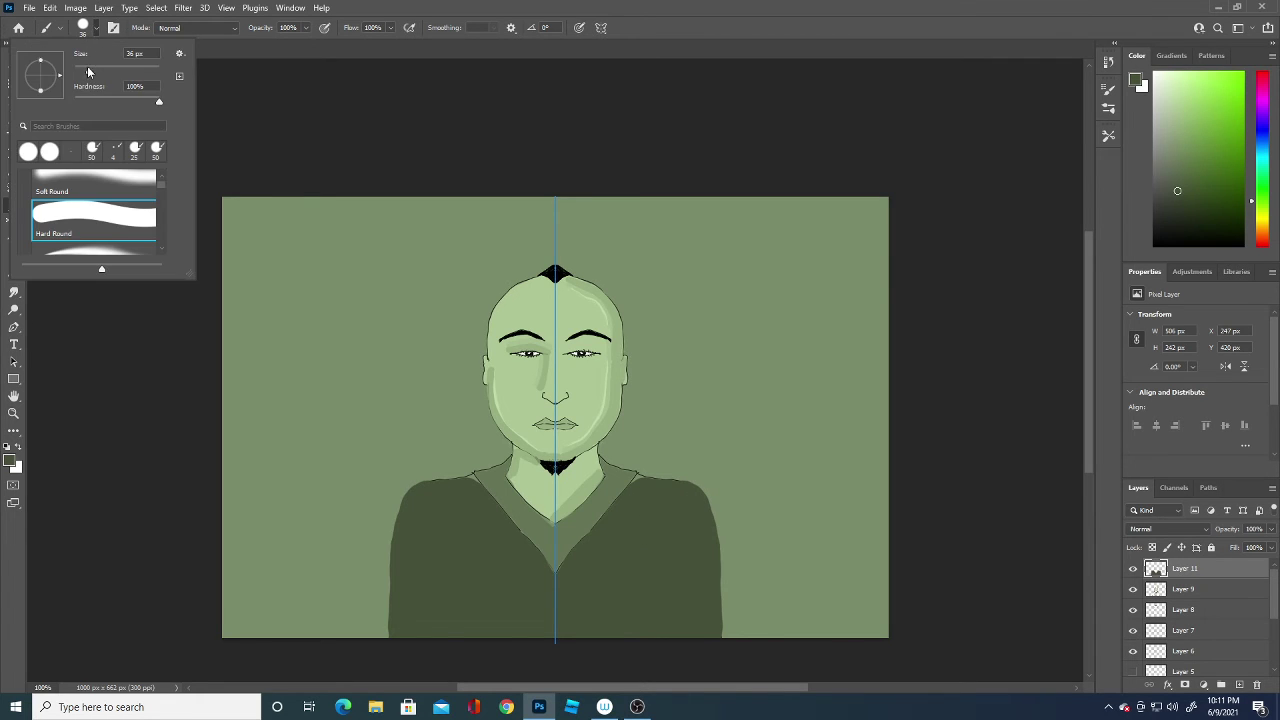
{"action": "left_click_drag", "start_coordinate": [91, 70], "coordinate": [80, 70]}
{"action": "left_click", "coordinate": [637, 486]}
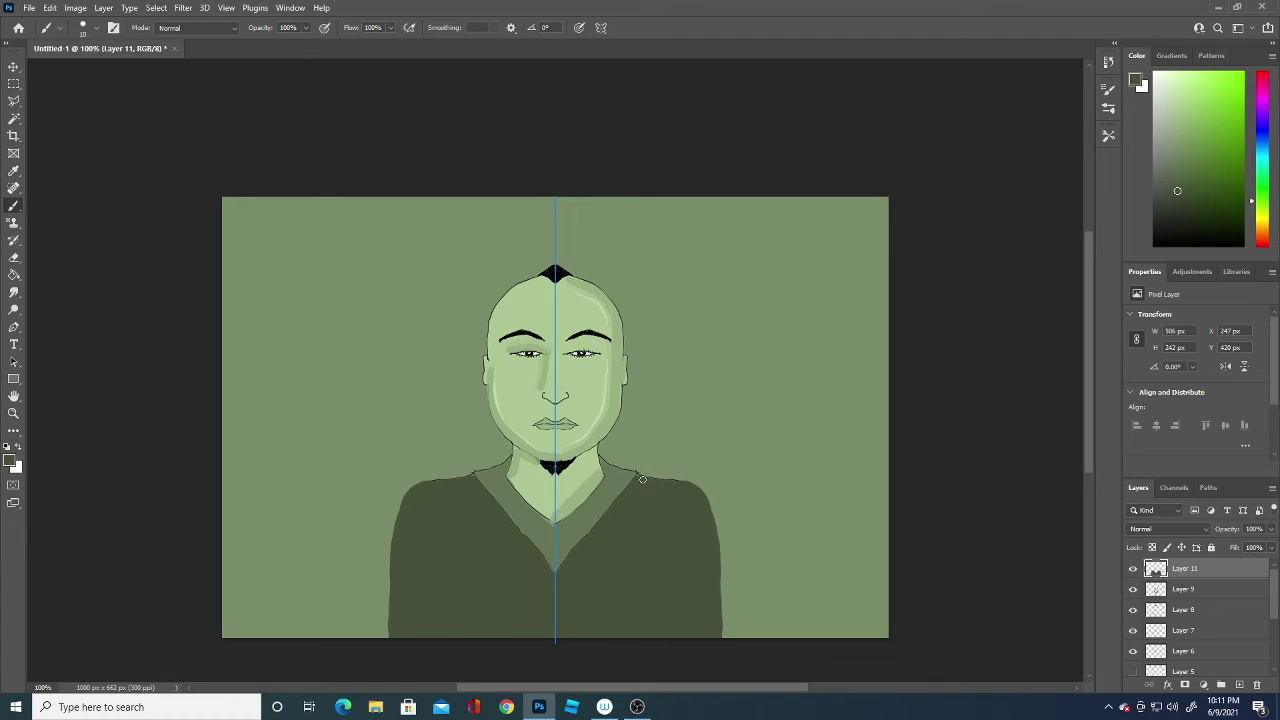
- Set the colour to black and the brush to 1 px, and draw mirrored vertical sleeve lines from chest height to the canvas's lower edge
{"action": "left_click", "coordinate": [640, 478]}
{"action": "left_click", "coordinate": [10, 461]}
{"action": "left_click", "coordinate": [41, 605]}
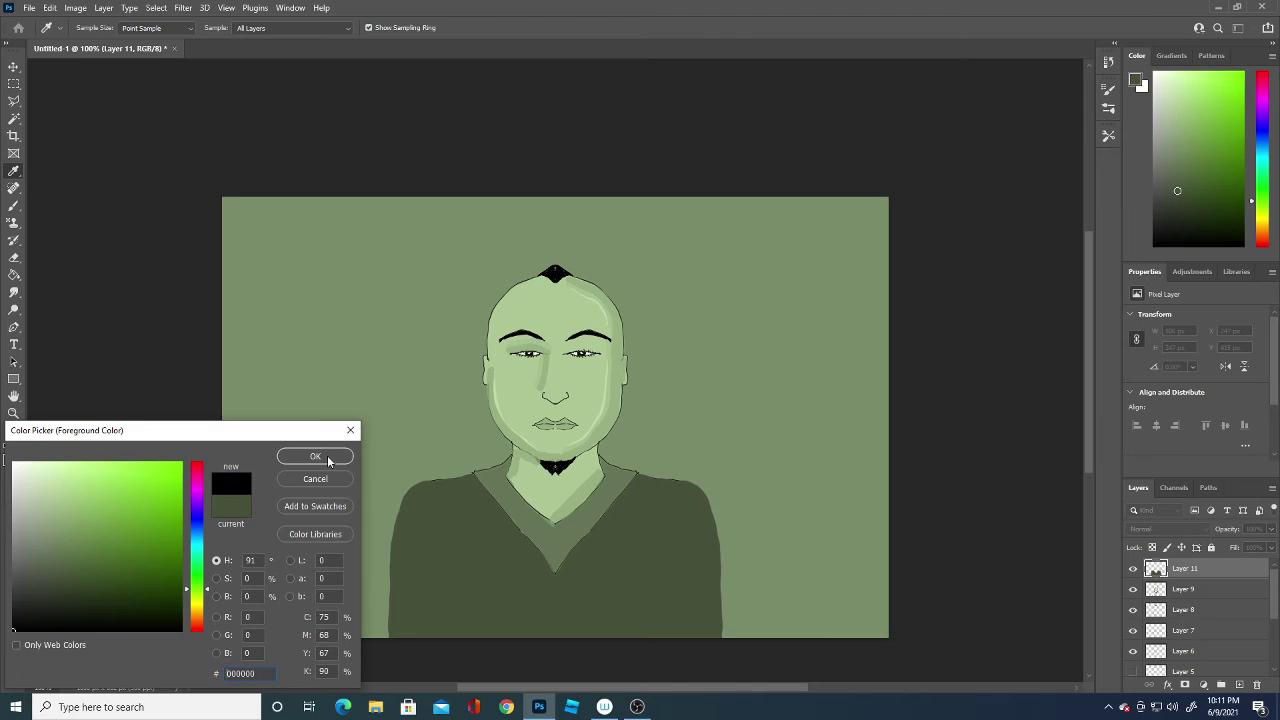
{"action": "left_click", "coordinate": [330, 458]}
{"action": "left_click", "coordinate": [96, 34]}
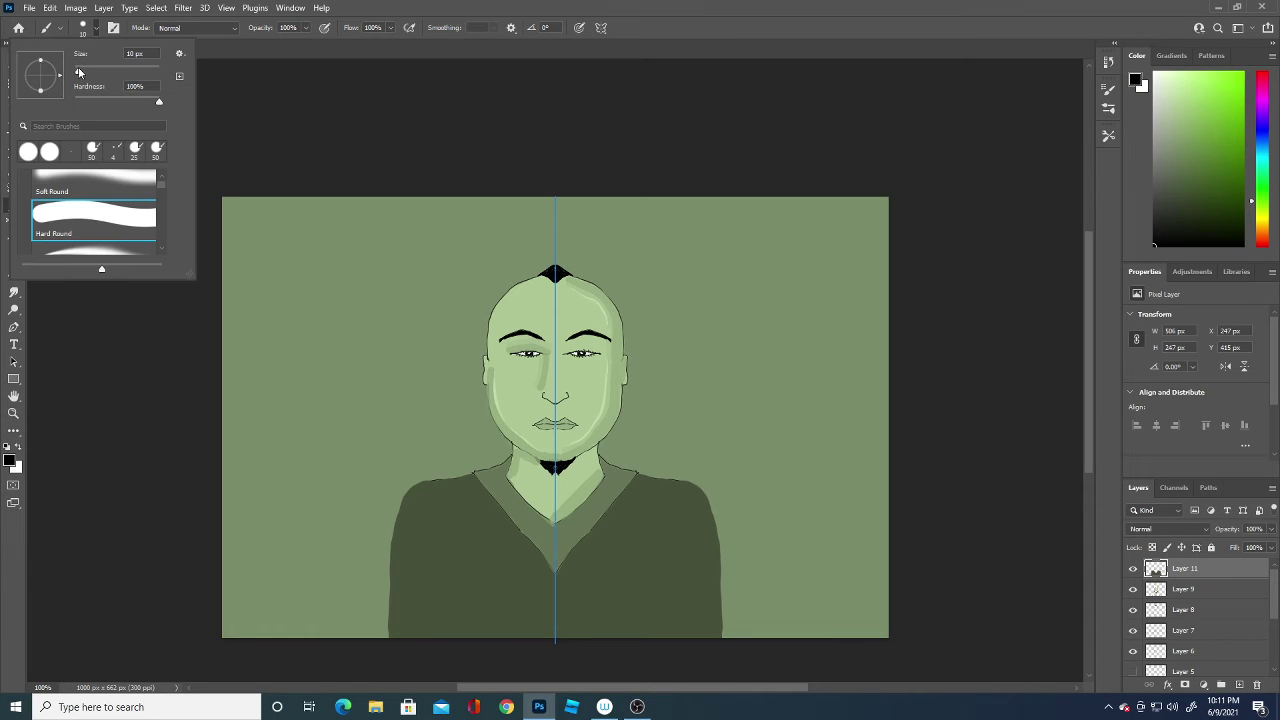
{"action": "left_click_drag", "start_coordinate": [79, 72], "coordinate": [68, 72]}
{"action": "left_click", "coordinate": [457, 553]}
{"action": "left_click_drag", "start_coordinate": [457, 553], "coordinate": [458, 644]}
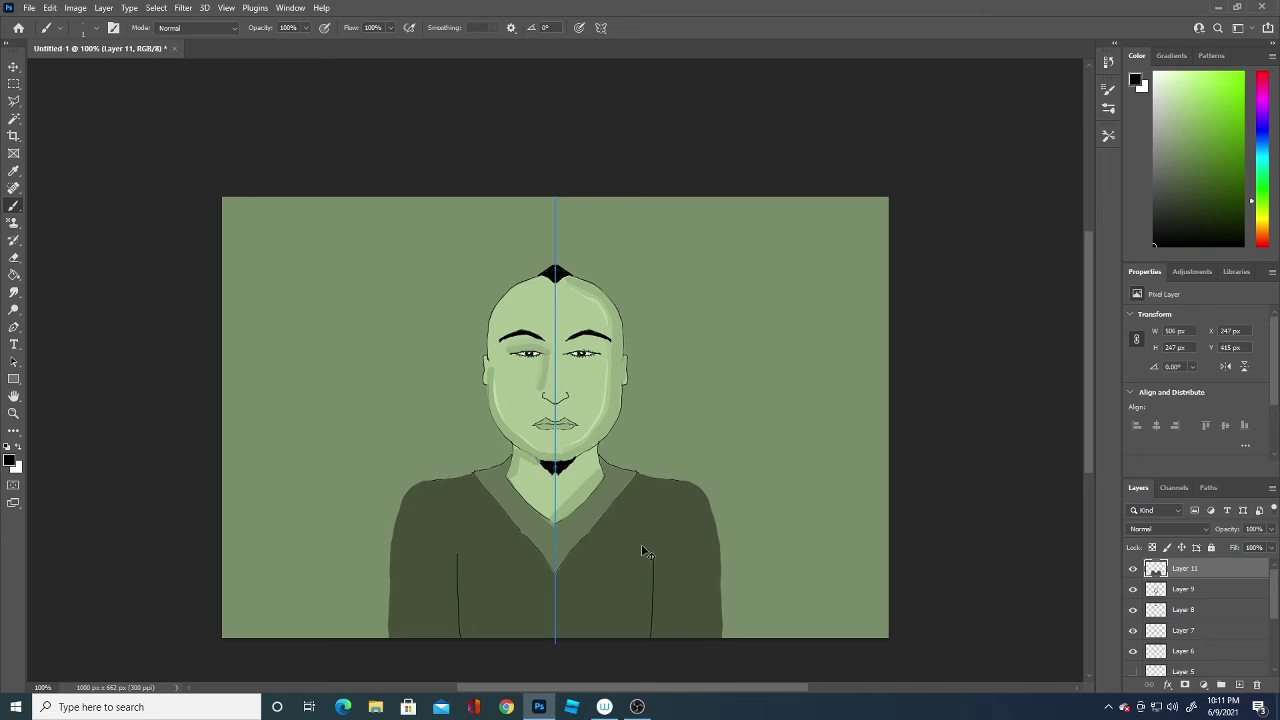
{"action": "key", "text": "ctrl+z"}
{"action": "left_click_drag", "start_coordinate": [449, 546], "coordinate": [450, 645]}
{"action": "left_click_drag", "start_coordinate": [659, 550], "coordinate": [657, 645]}
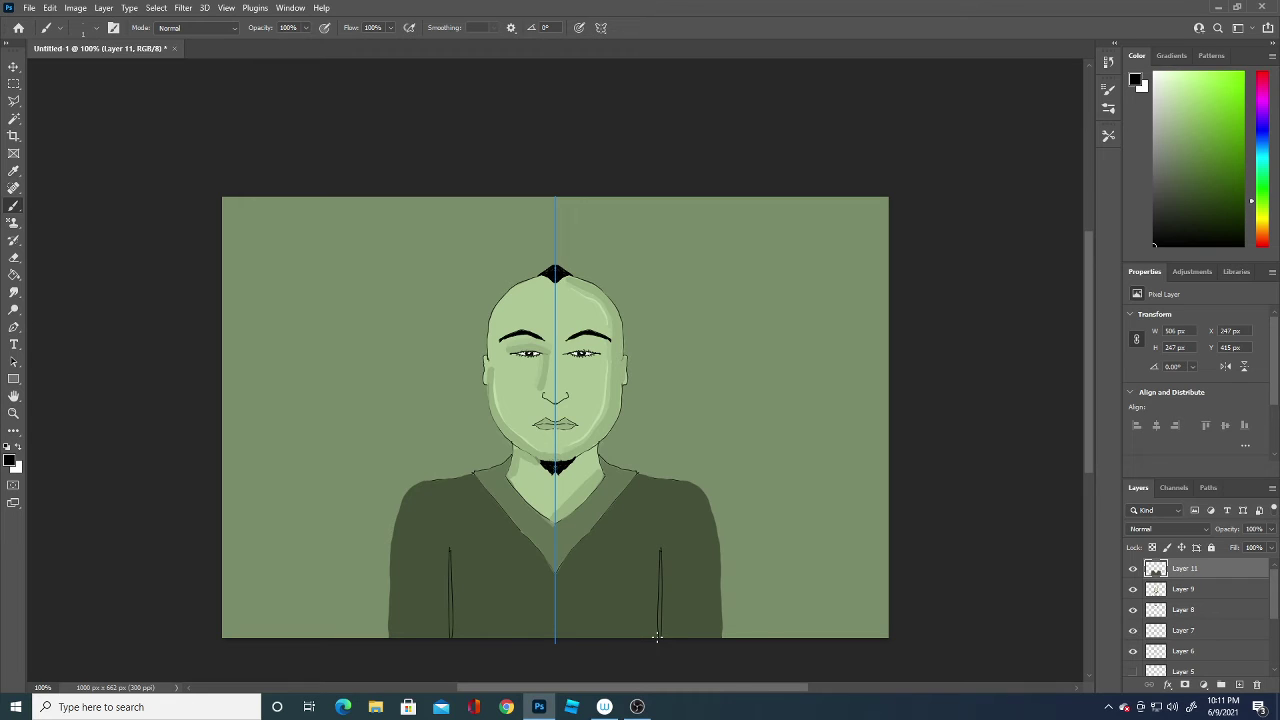
{"action": "key", "text": "ctrl+z"}
- Make Layer 10 with the wavy background lines visible again
{"action": "scroll", "coordinate": [1274, 615], "scroll_direction": "down", "scroll_amount": 3}
{"action": "left_click", "coordinate": [1133, 604]}
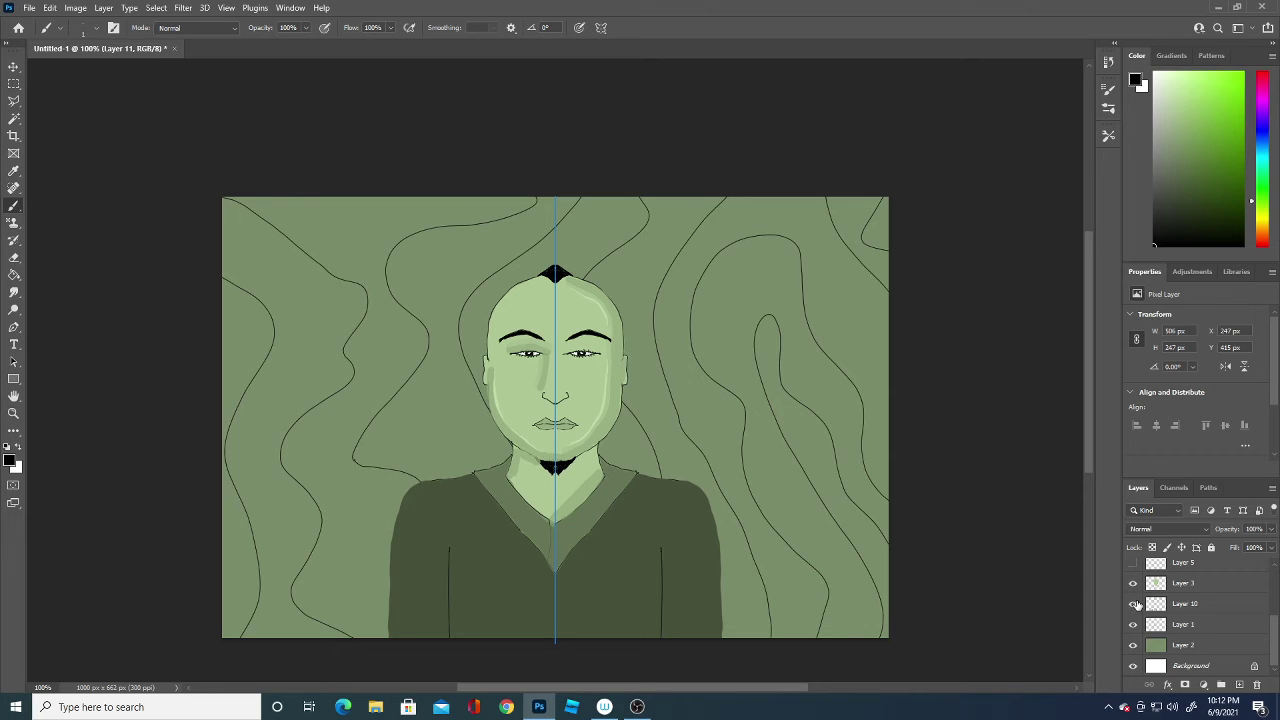
{"action": "left_click", "coordinate": [1133, 604]}
{"action": "left_click", "coordinate": [1133, 604]}
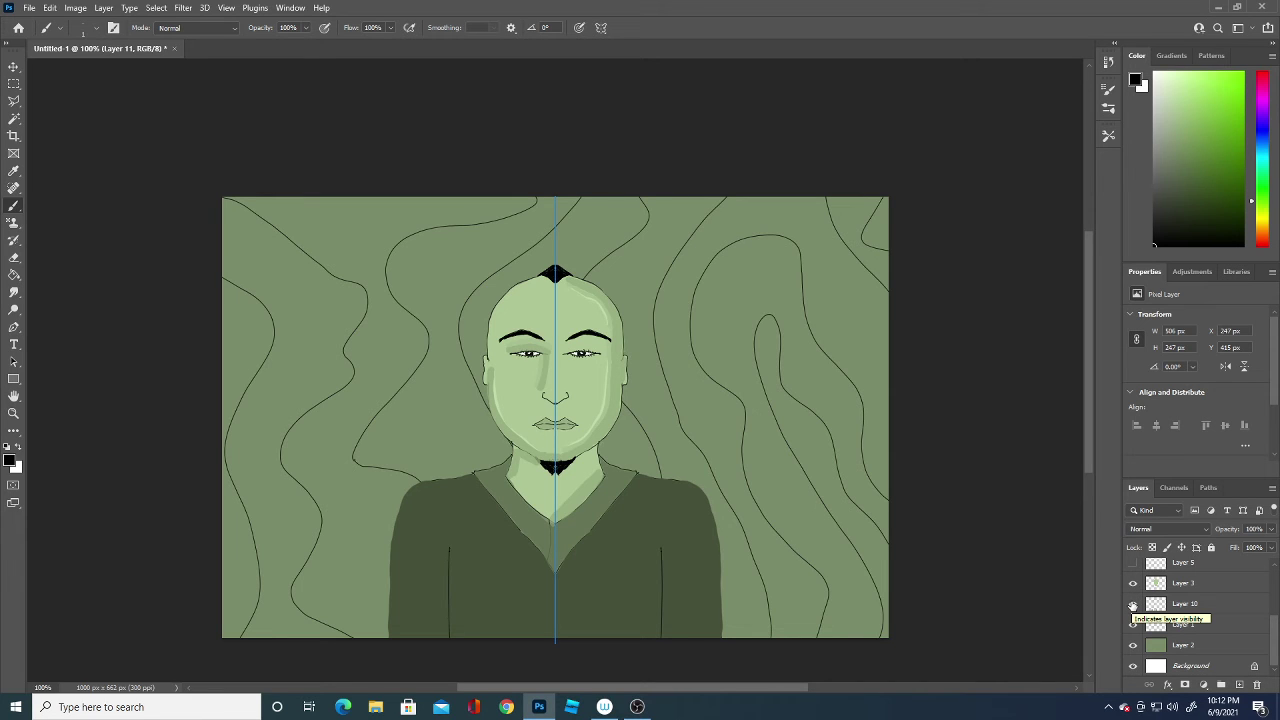
{"action": "left_click", "coordinate": [1133, 604]}
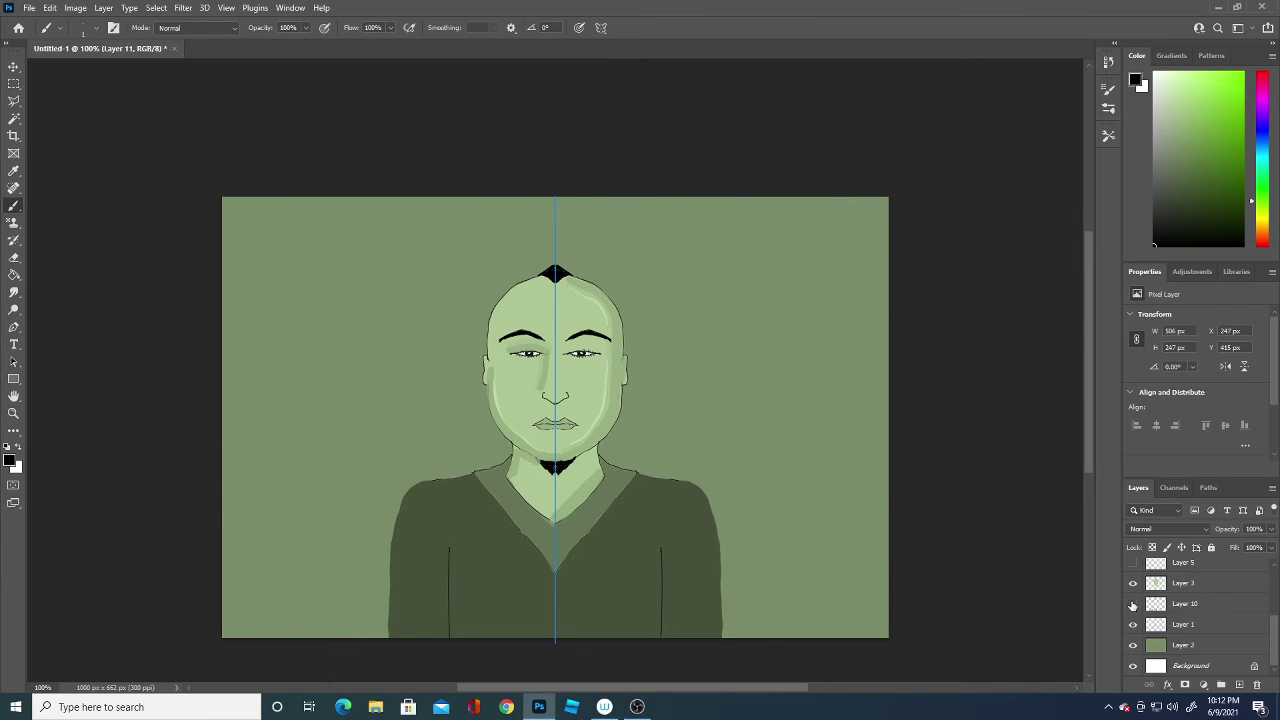
{"action": "left_click", "coordinate": [1133, 604]}
{"action": "left_click", "coordinate": [1132, 582]}
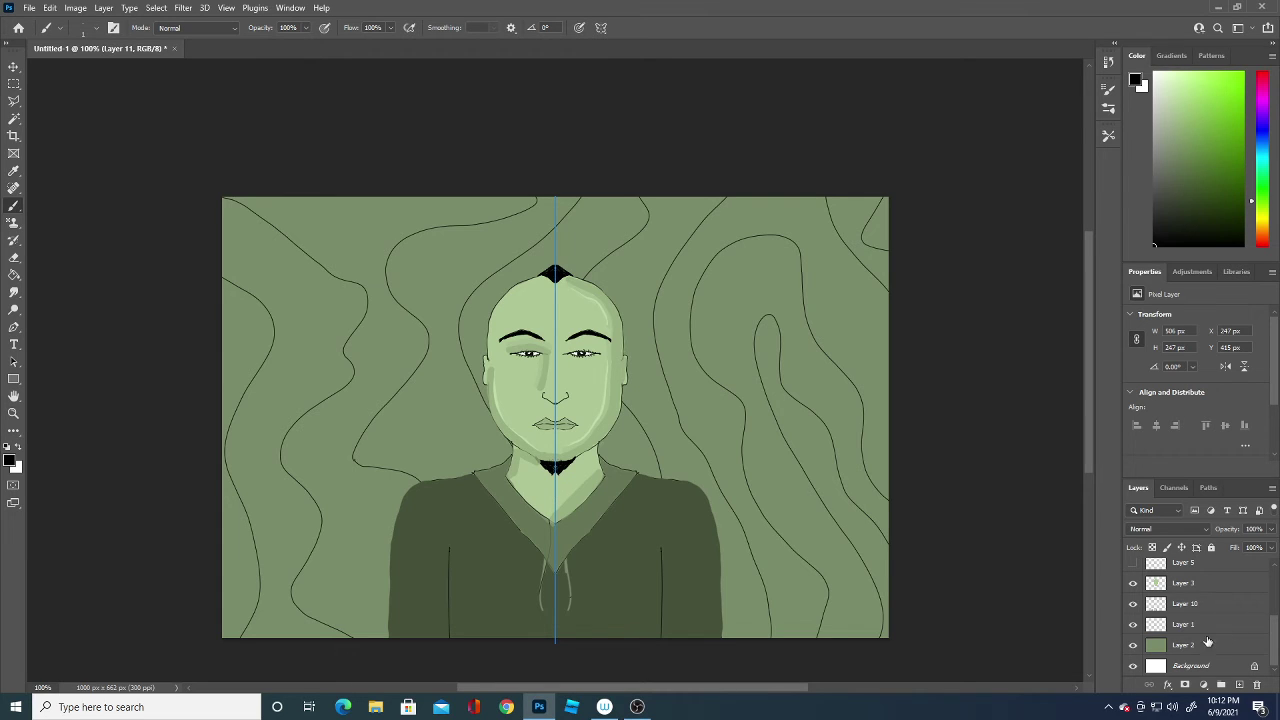
- On a new layer above Layer 11, draw mirrored black drawstrings hanging from the collar's V and a filled black knot above them
{"action": "left_click_drag", "start_coordinate": [1272, 632], "coordinate": [1275, 570]}
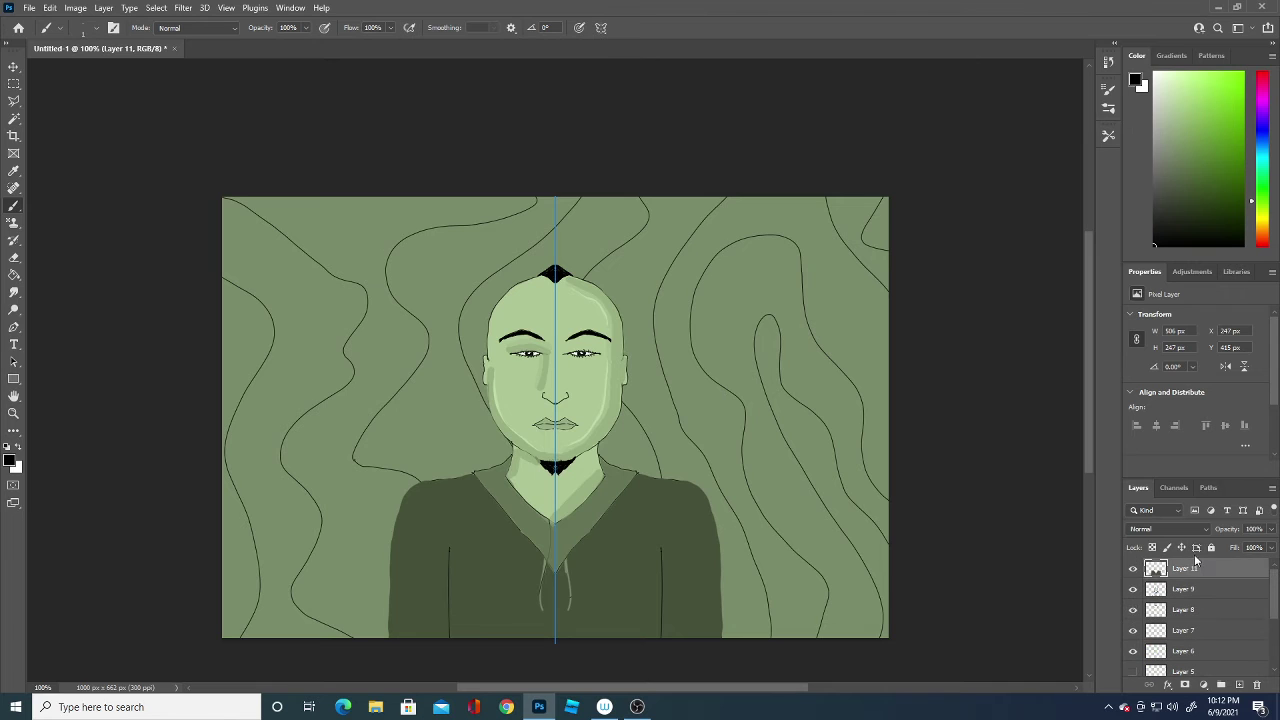
{"action": "left_click", "coordinate": [1133, 568]}
{"action": "left_click", "coordinate": [1133, 568]}
{"action": "left_click", "coordinate": [1240, 685]}
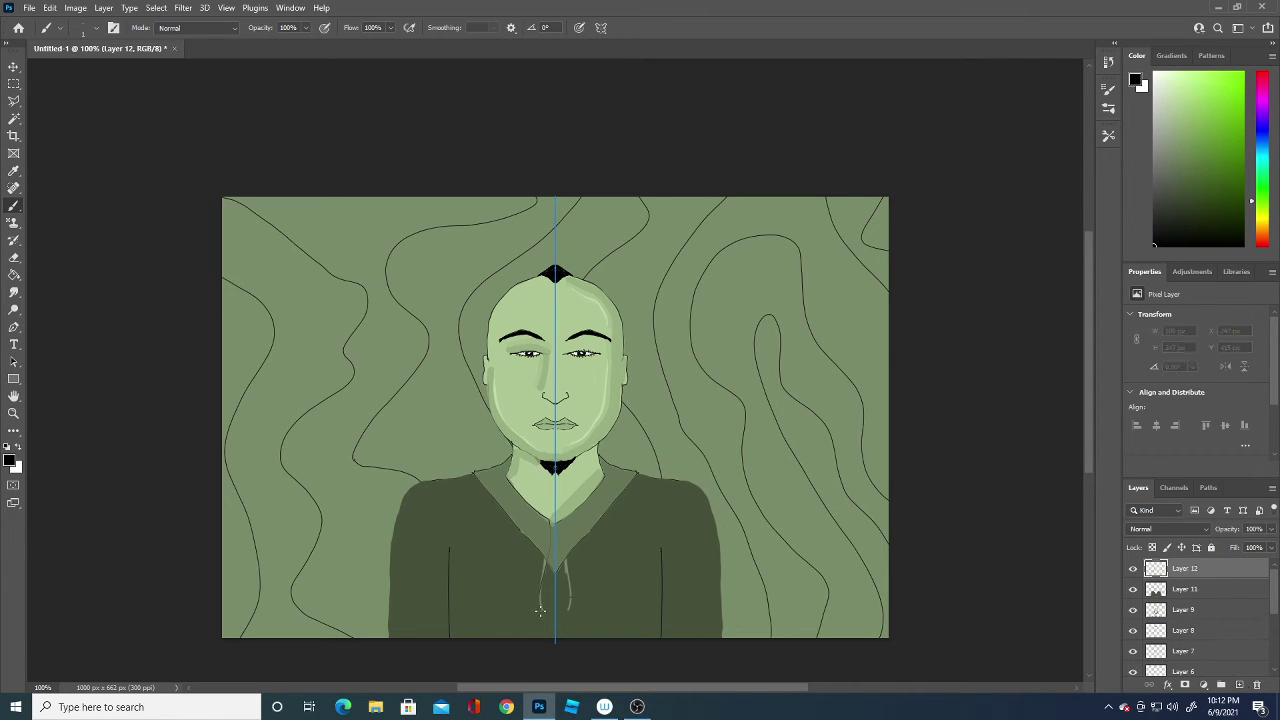
{"action": "mouse_move", "coordinate": [545, 555]}
{"action": "left_mouse_down"}
{"action": "mouse_move", "coordinate": [540, 612]}
{"action": "mouse_move", "coordinate": [570, 610]}
{"action": "left_mouse_up"}
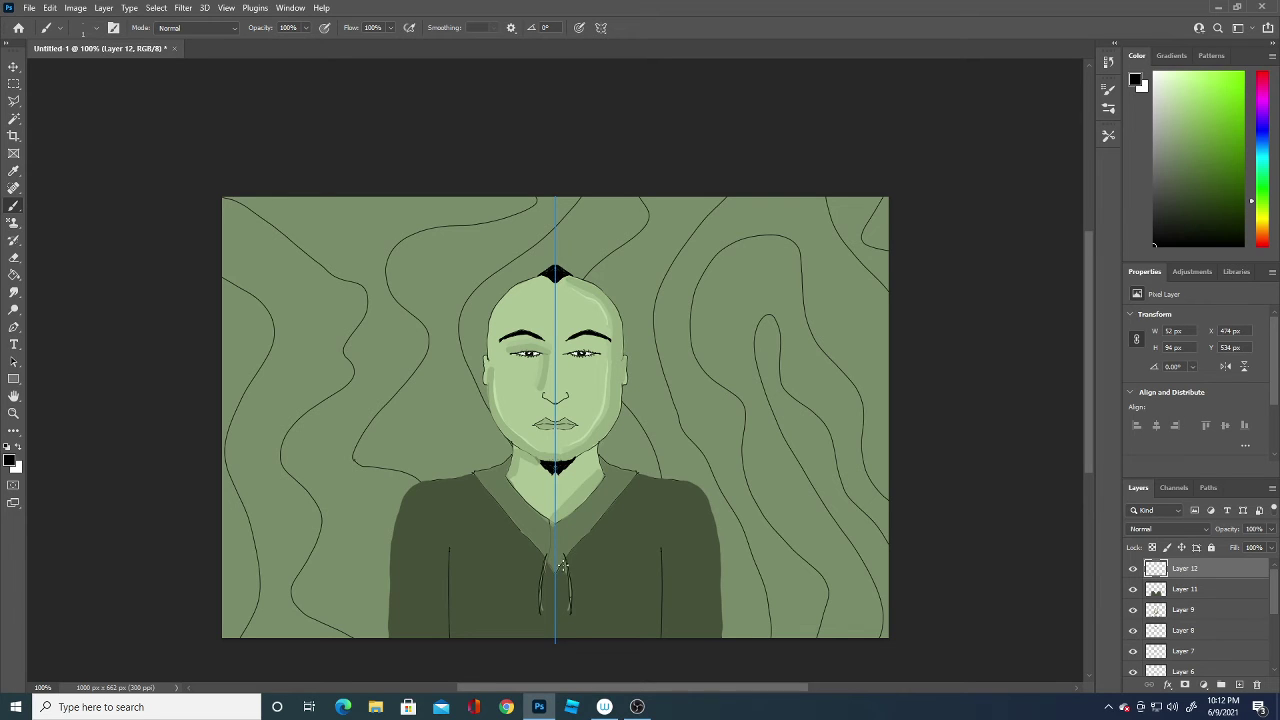
{"action": "mouse_move", "coordinate": [543, 556]}
{"action": "left_mouse_down"}
{"action": "mouse_move", "coordinate": [558, 524]}
{"action": "mouse_move", "coordinate": [545, 500]}
{"action": "left_mouse_up"}
{"action": "key", "text": "ctrl+z"}
{"action": "mouse_move", "coordinate": [562, 558]}
{"action": "left_mouse_down"}
{"action": "mouse_move", "coordinate": [566, 610]}
{"action": "mouse_move", "coordinate": [550, 632]}
{"action": "left_mouse_up"}
{"action": "left_click_drag", "start_coordinate": [539, 581], "coordinate": [554, 627]}
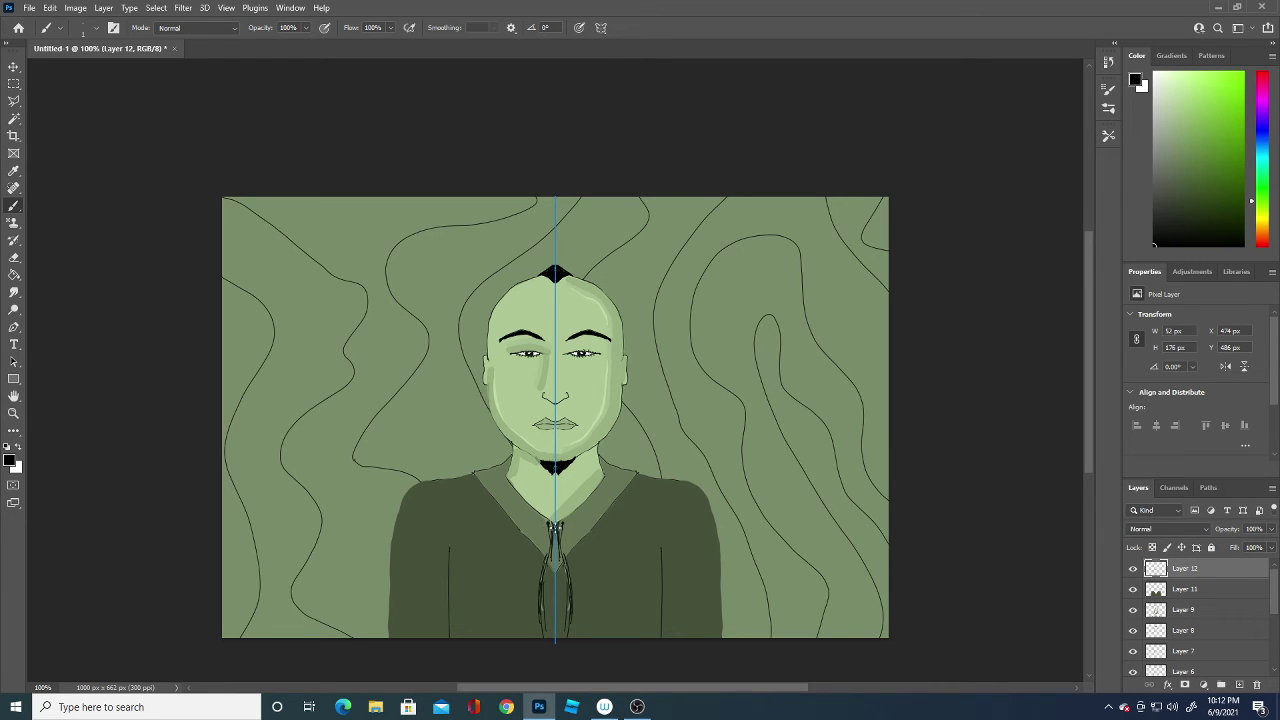
{"action": "mouse_move", "coordinate": [555, 523]}
{"action": "left_mouse_down"}
{"action": "mouse_move", "coordinate": [548, 541]}
{"action": "mouse_move", "coordinate": [557, 531]}
{"action": "left_mouse_up"}
- Set the foreground colour to white and make Layer 10 with the background lines the active layer
{"action": "left_click", "coordinate": [9, 460]}
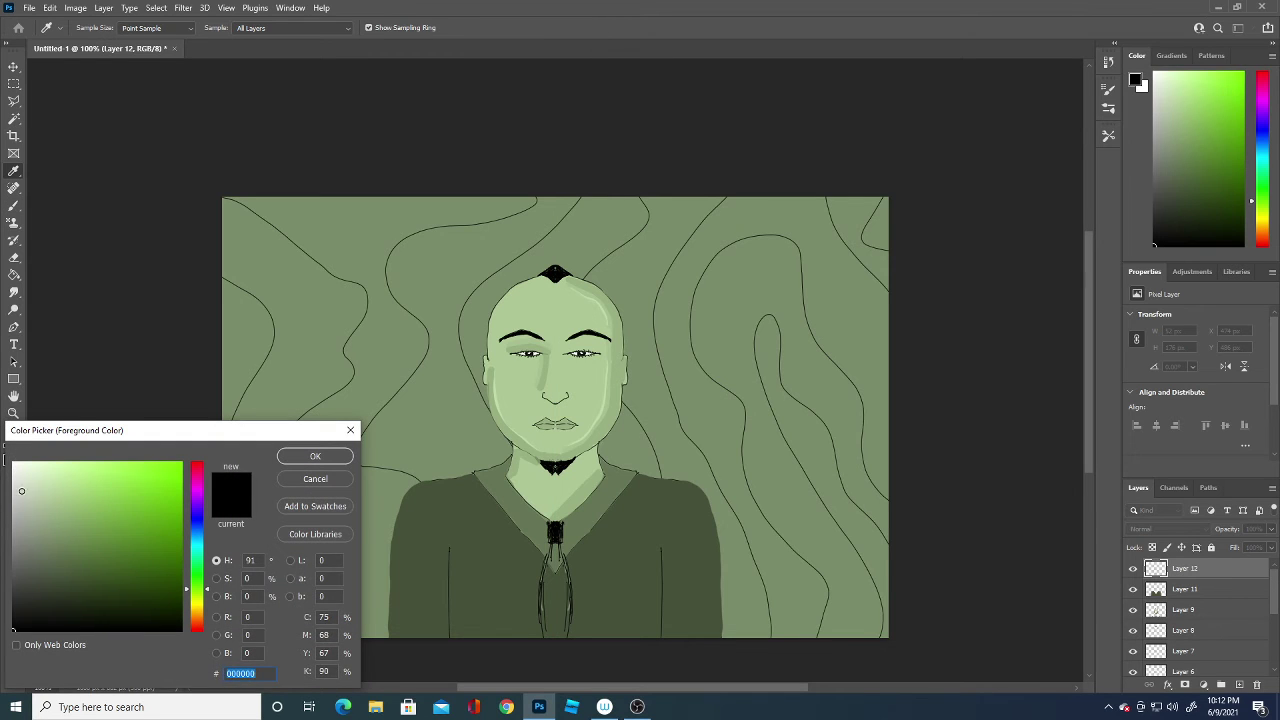
{"action": "left_click", "coordinate": [14, 463]}
{"action": "left_click", "coordinate": [318, 456]}
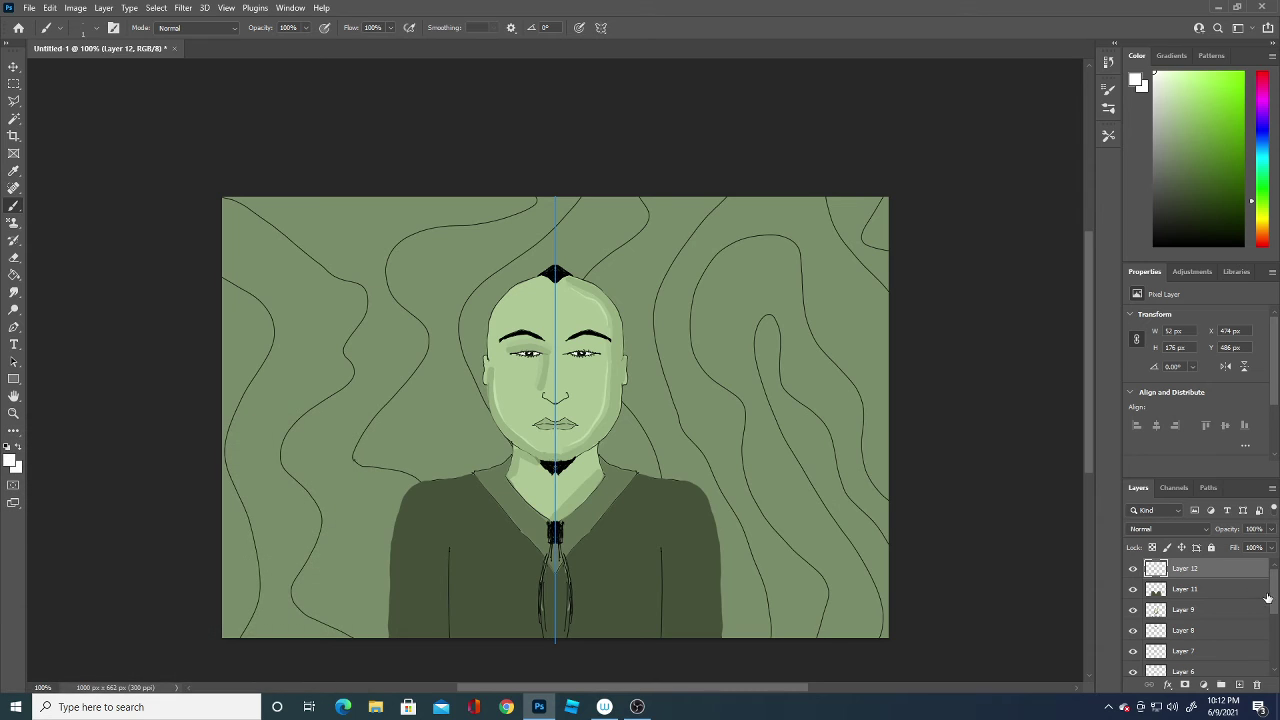
{"action": "left_click", "coordinate": [1134, 568]}
{"action": "left_click", "coordinate": [1134, 568]}
{"action": "left_click", "coordinate": [1134, 568]}
{"action": "left_click", "coordinate": [1134, 568]}
{"action": "scroll", "coordinate": [1170, 600], "scroll_direction": "down", "scroll_amount": 3}
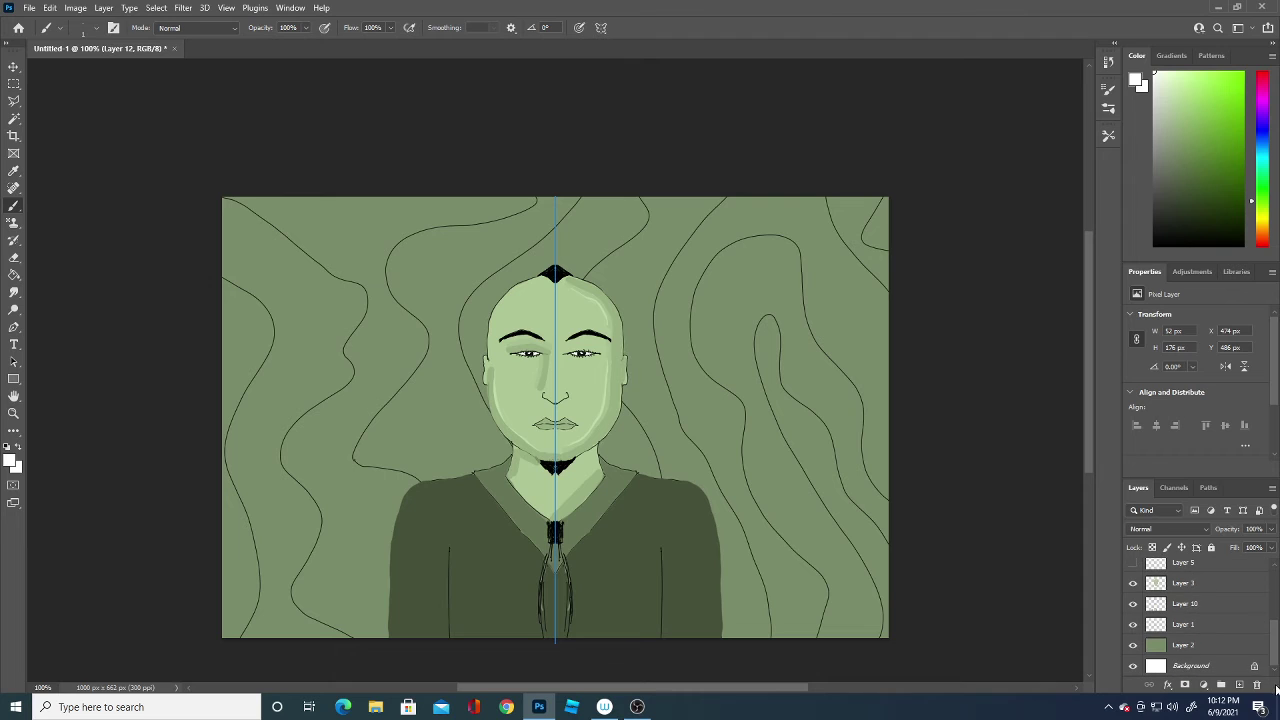
{"action": "left_click", "coordinate": [1133, 604]}
{"action": "left_click", "coordinate": [1133, 604]}
{"action": "left_click", "coordinate": [1196, 601]}
- Paint three mirrored pairs of wavy white lines across the background, with the innermost pair curving around the head and meeting above it
{"action": "mouse_move", "coordinate": [258, 637]}
{"action": "left_mouse_down"}
{"action": "mouse_move", "coordinate": [268, 567]}
{"action": "mouse_move", "coordinate": [249, 479]}
{"action": "mouse_move", "coordinate": [259, 413]}
{"action": "mouse_move", "coordinate": [295, 341]}
{"action": "mouse_move", "coordinate": [273, 280]}
{"action": "mouse_move", "coordinate": [203, 229]}
{"action": "left_mouse_up"}
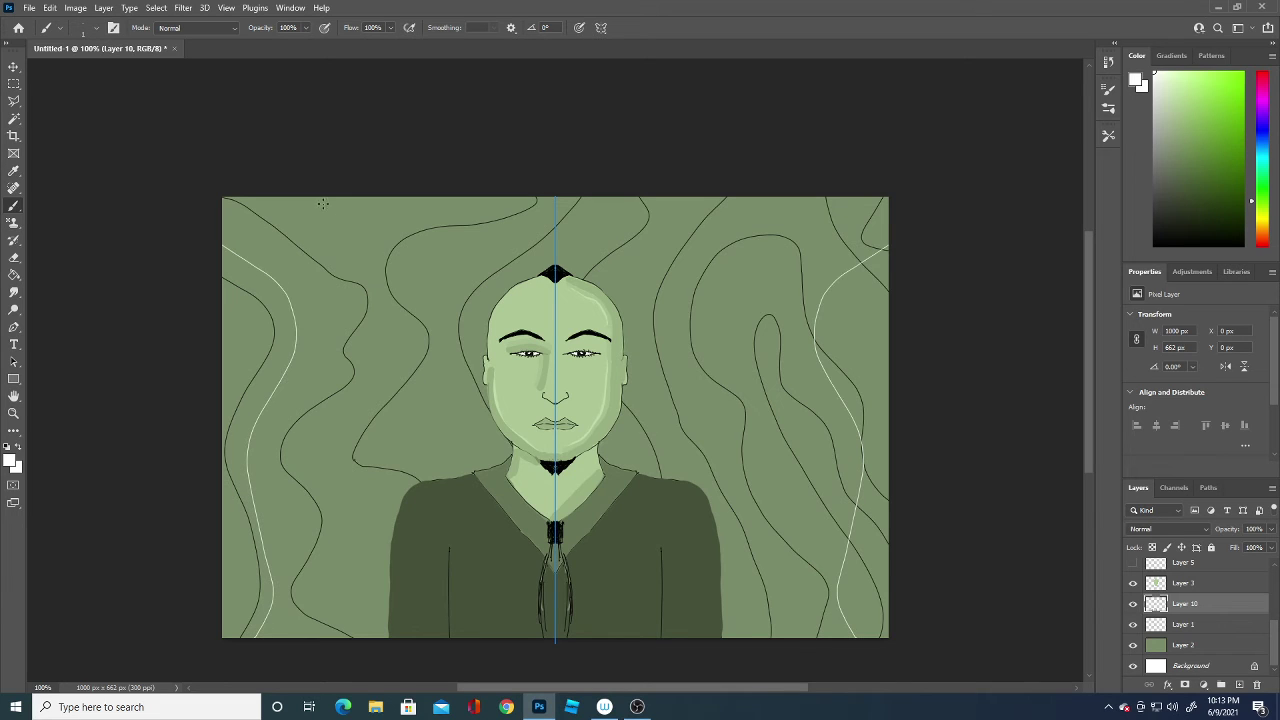
{"action": "mouse_move", "coordinate": [322, 202]}
{"action": "left_mouse_down"}
{"action": "mouse_move", "coordinate": [388, 318]}
{"action": "mouse_move", "coordinate": [330, 446]}
{"action": "mouse_move", "coordinate": [366, 669]}
{"action": "left_mouse_up"}
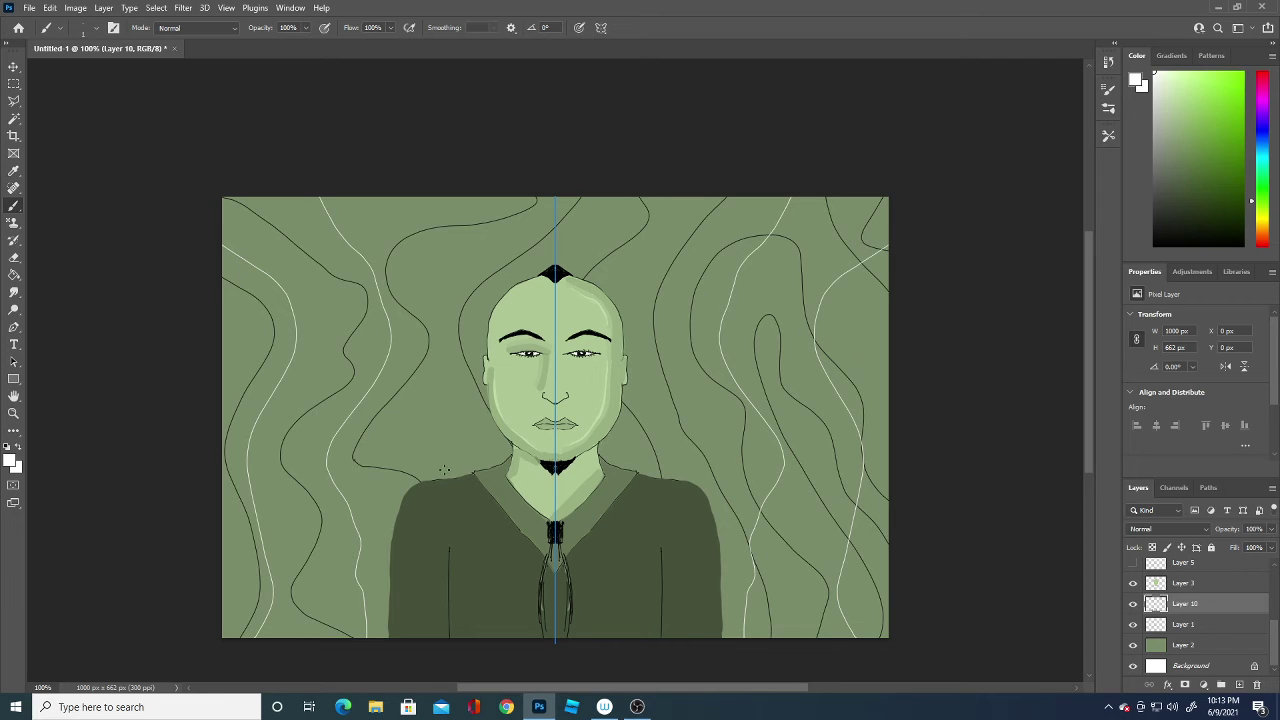
{"action": "mouse_move", "coordinate": [448, 476]}
{"action": "left_mouse_down"}
{"action": "mouse_move", "coordinate": [431, 323]}
{"action": "mouse_move", "coordinate": [451, 202]}
{"action": "mouse_move", "coordinate": [437, 116]}
{"action": "left_mouse_up"}
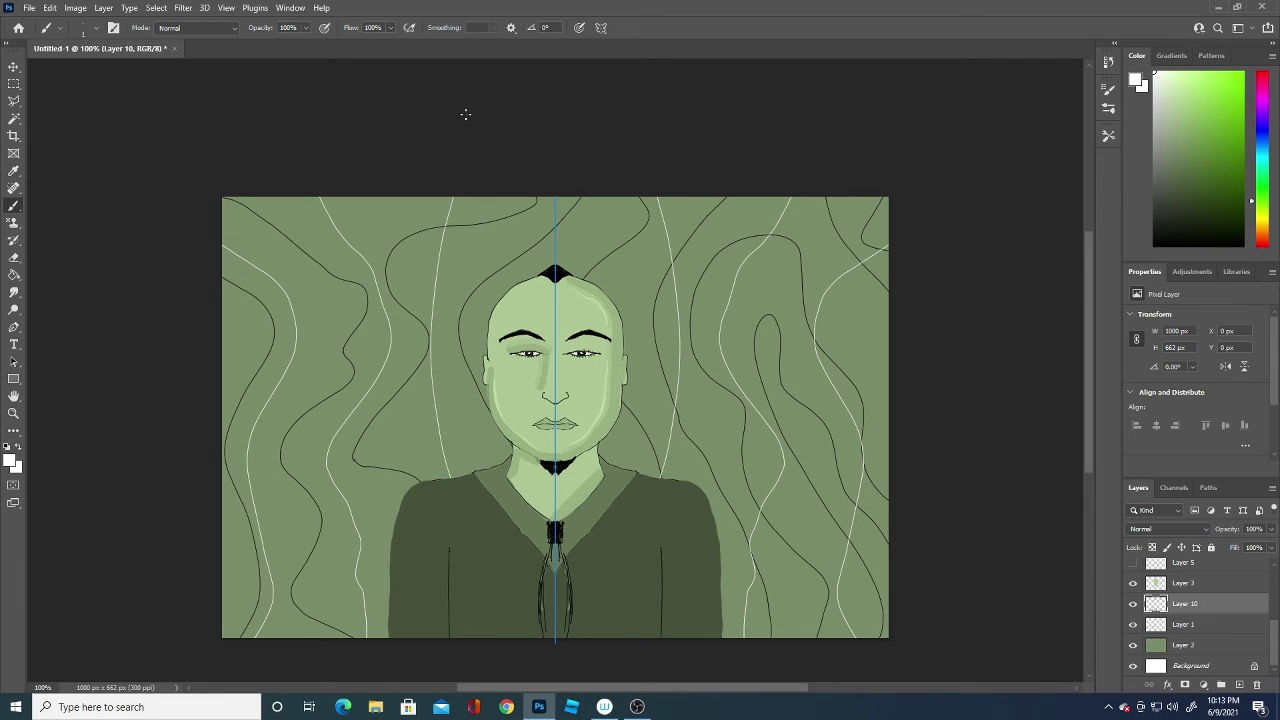
{"action": "key", "text": "ctrl+z"}
{"action": "mouse_move", "coordinate": [446, 478]}
{"action": "left_mouse_down"}
{"action": "mouse_move", "coordinate": [451, 266]}
{"action": "mouse_move", "coordinate": [582, 200]}
{"action": "mouse_move", "coordinate": [633, 156]}
{"action": "left_mouse_up"}
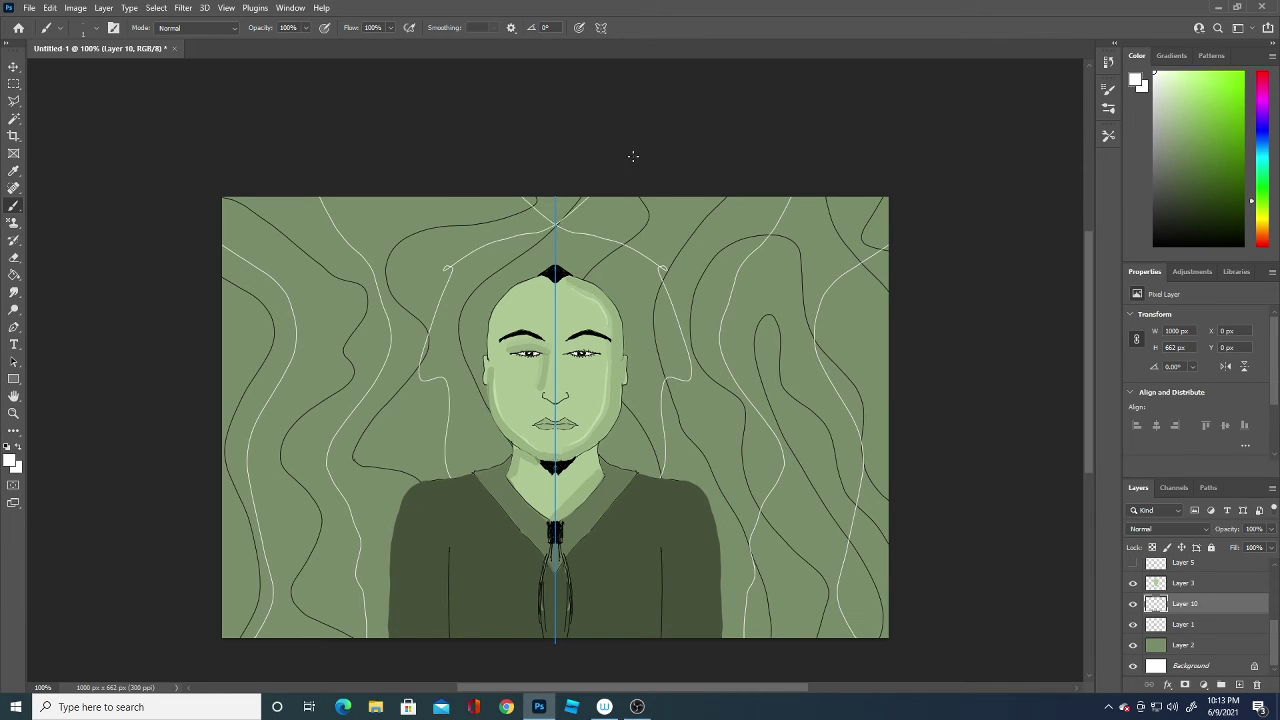
{"action": "key", "text": "ctrl+z"}
{"action": "mouse_move", "coordinate": [465, 513]}
{"action": "left_mouse_down"}
{"action": "mouse_move", "coordinate": [424, 436]}
{"action": "mouse_move", "coordinate": [441, 323]}
{"action": "mouse_move", "coordinate": [468, 264]}
{"action": "mouse_move", "coordinate": [525, 230]}
{"action": "mouse_move", "coordinate": [582, 155]}
{"action": "left_mouse_up"}
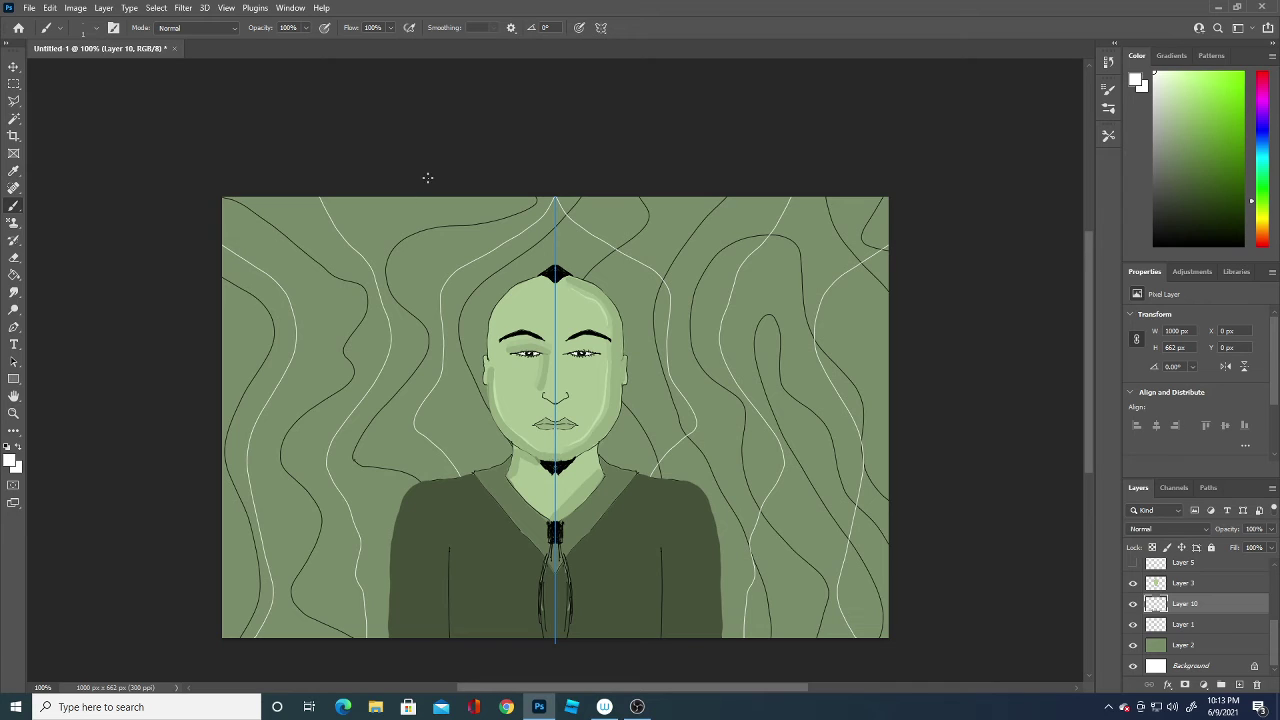
- Scatter short mirrored white squiggles in the gaps between the long background lines on both sides of the figure
{"action": "left_click_drag", "start_coordinate": [776, 578], "coordinate": [797, 666]}
{"action": "left_click_drag", "start_coordinate": [236, 558], "coordinate": [234, 598]}
{"action": "left_click_drag", "start_coordinate": [803, 516], "coordinate": [826, 552]}
{"action": "left_click_drag", "start_coordinate": [762, 272], "coordinate": [786, 296]}
{"action": "left_click_drag", "start_coordinate": [856, 314], "coordinate": [875, 346]}
{"action": "left_click_drag", "start_coordinate": [302, 383], "coordinate": [324, 340]}
{"action": "left_click_drag", "start_coordinate": [388, 220], "coordinate": [397, 198]}
{"action": "left_click_drag", "start_coordinate": [829, 441], "coordinate": [817, 470]}
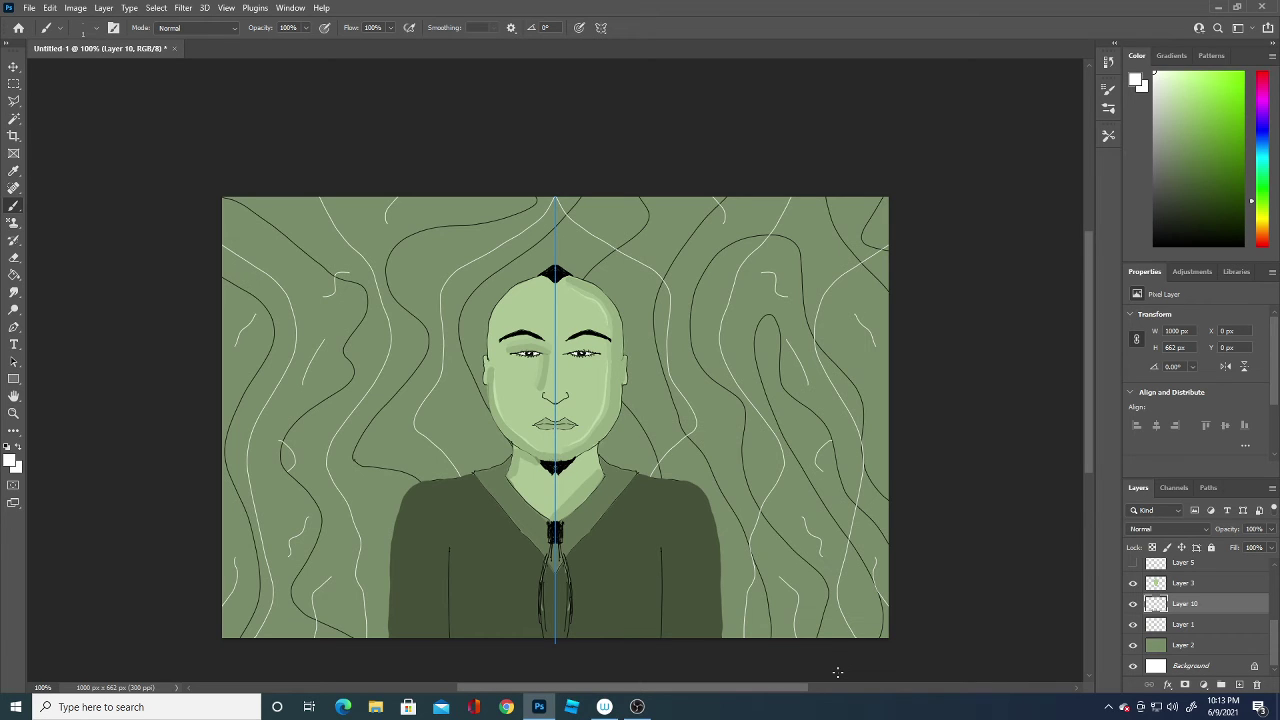
- Sample the shirt's dark green (46513b) and add short mirrored squiggles in it between the background lines
{"action": "left_click", "coordinate": [10, 461]}
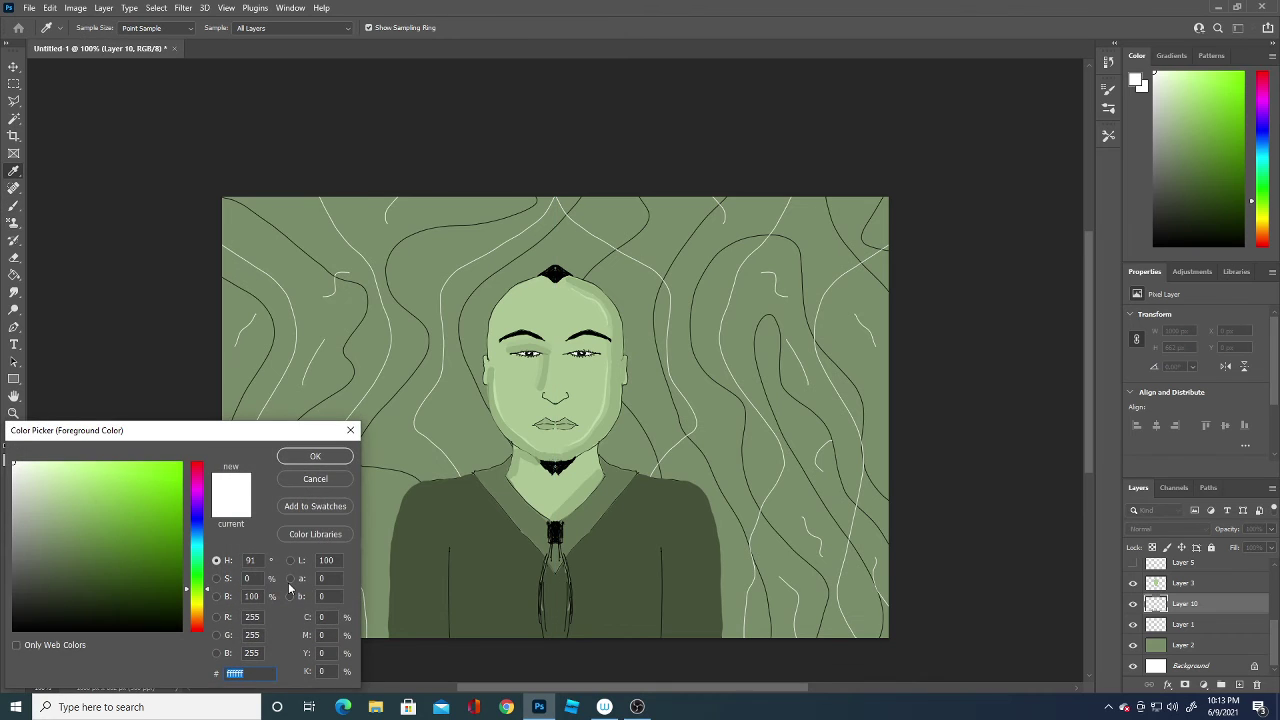
{"action": "left_click", "coordinate": [485, 533]}
{"action": "left_click", "coordinate": [334, 458]}
{"action": "left_click_drag", "start_coordinate": [380, 548], "coordinate": [364, 506]}
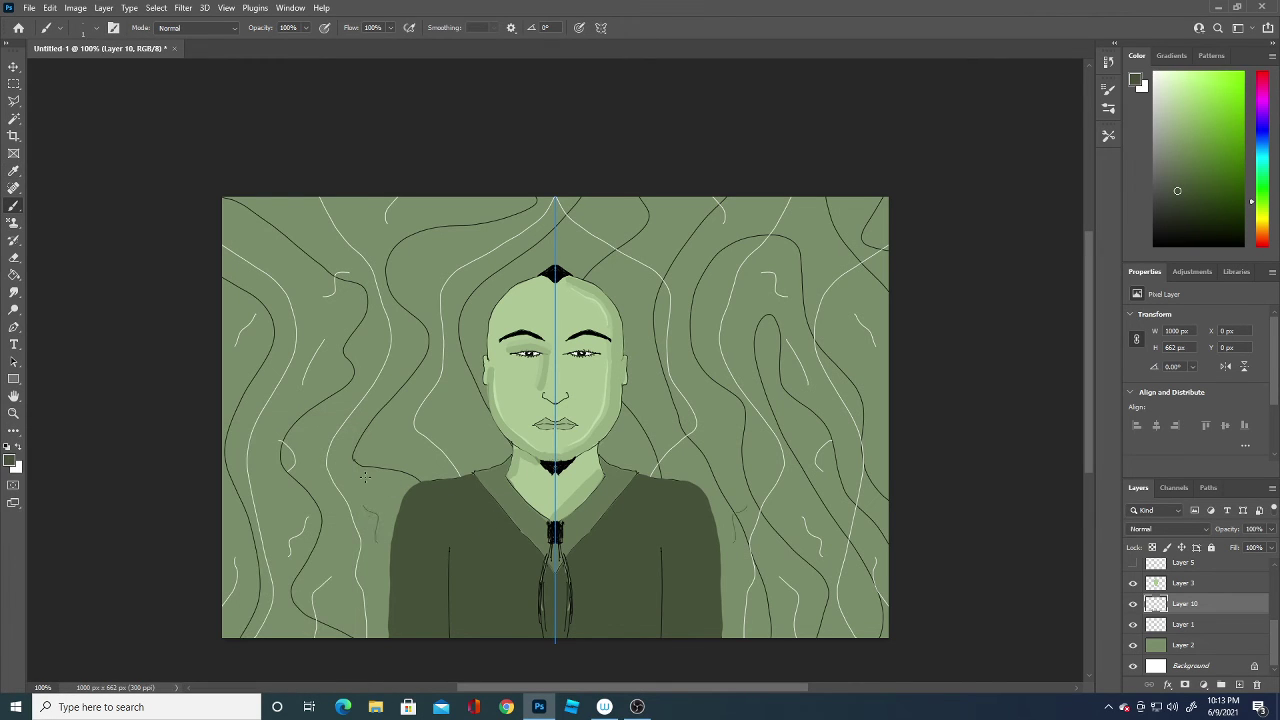
{"action": "left_click_drag", "start_coordinate": [286, 502], "coordinate": [268, 482]}
{"action": "left_click_drag", "start_coordinate": [232, 542], "coordinate": [222, 518]}
{"action": "mouse_move", "coordinate": [292, 282]}
{"action": "left_mouse_down"}
{"action": "mouse_move", "coordinate": [280, 246]}
{"action": "mouse_move", "coordinate": [252, 293]}
{"action": "mouse_move", "coordinate": [232, 293]}
{"action": "mouse_move", "coordinate": [309, 210]}
{"action": "left_mouse_up"}
{"action": "left_click_drag", "start_coordinate": [398, 434], "coordinate": [404, 416]}
{"action": "left_click_drag", "start_coordinate": [414, 270], "coordinate": [436, 198]}
{"action": "left_click_drag", "start_coordinate": [604, 220], "coordinate": [590, 197]}
- Set the foreground colour to the green 4a5b3b
{"action": "left_click", "coordinate": [10, 460]}
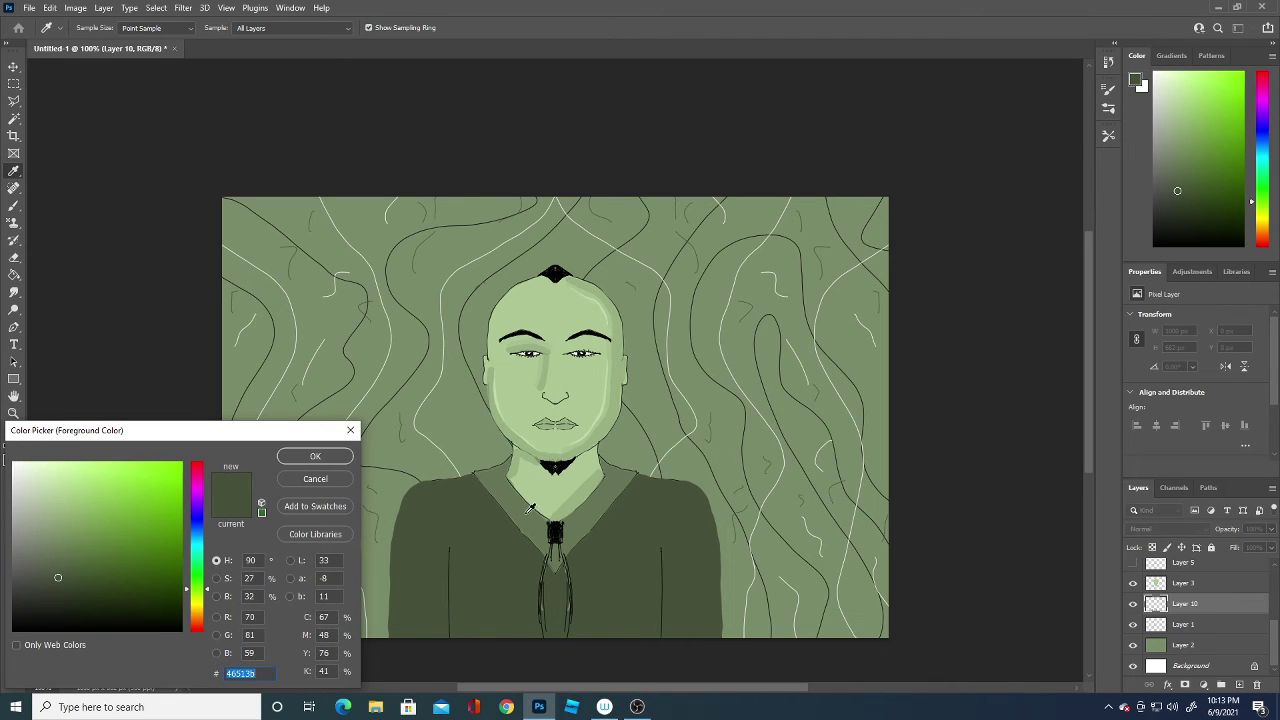
{"action": "left_click", "coordinate": [516, 475]}
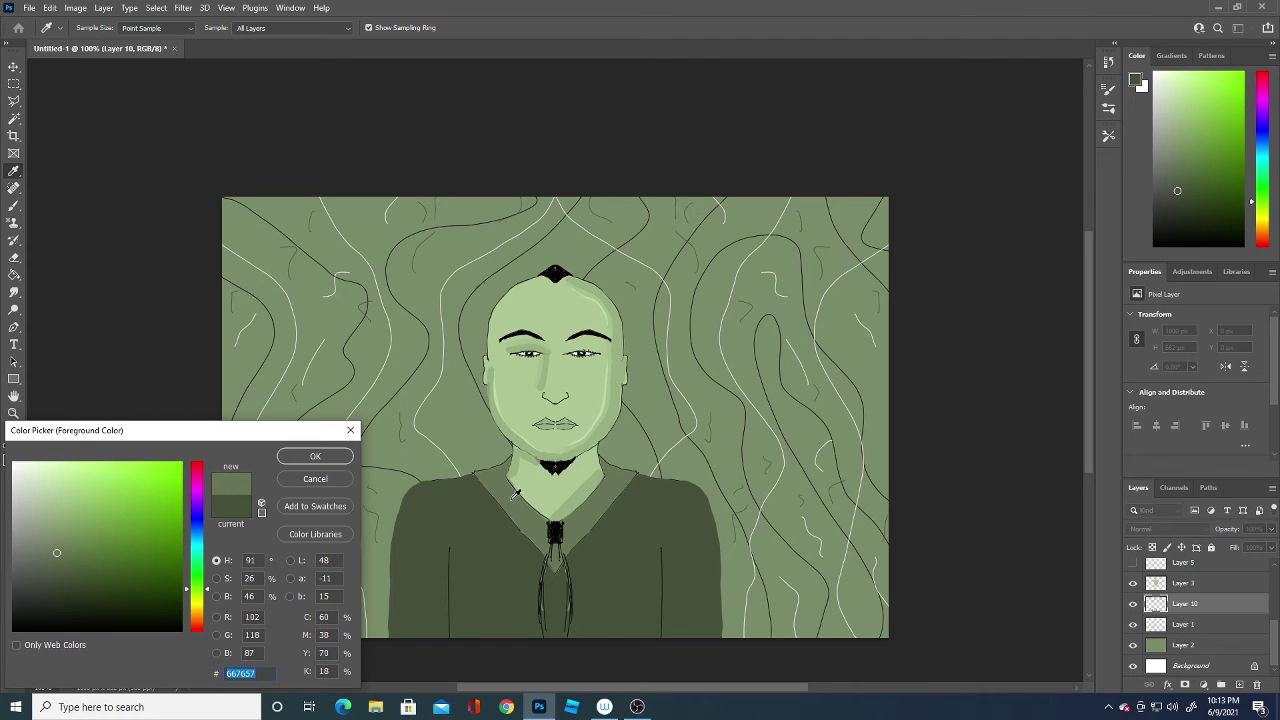
{"action": "left_click", "coordinate": [75, 570]}
{"action": "left_click", "coordinate": [323, 456]}
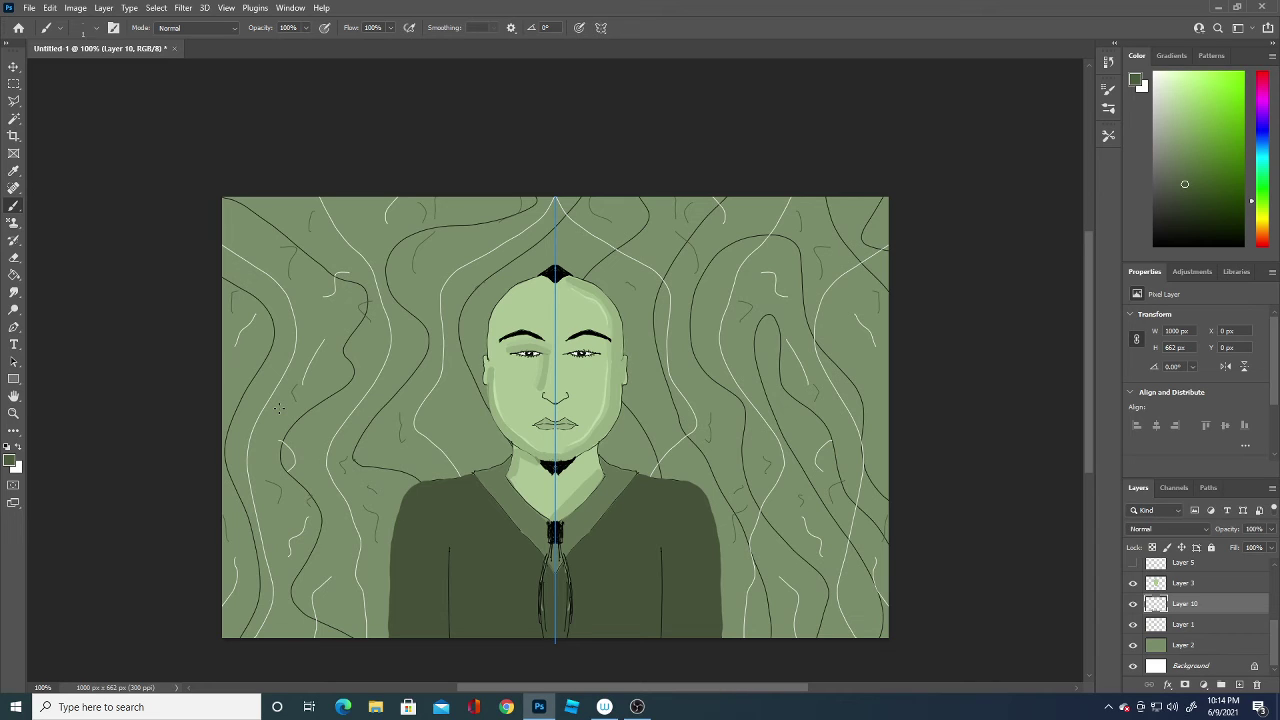
- Set the foreground colour to the darker green 313a28 and the brush size to 21 px
{"action": "left_click", "coordinate": [13, 462]}
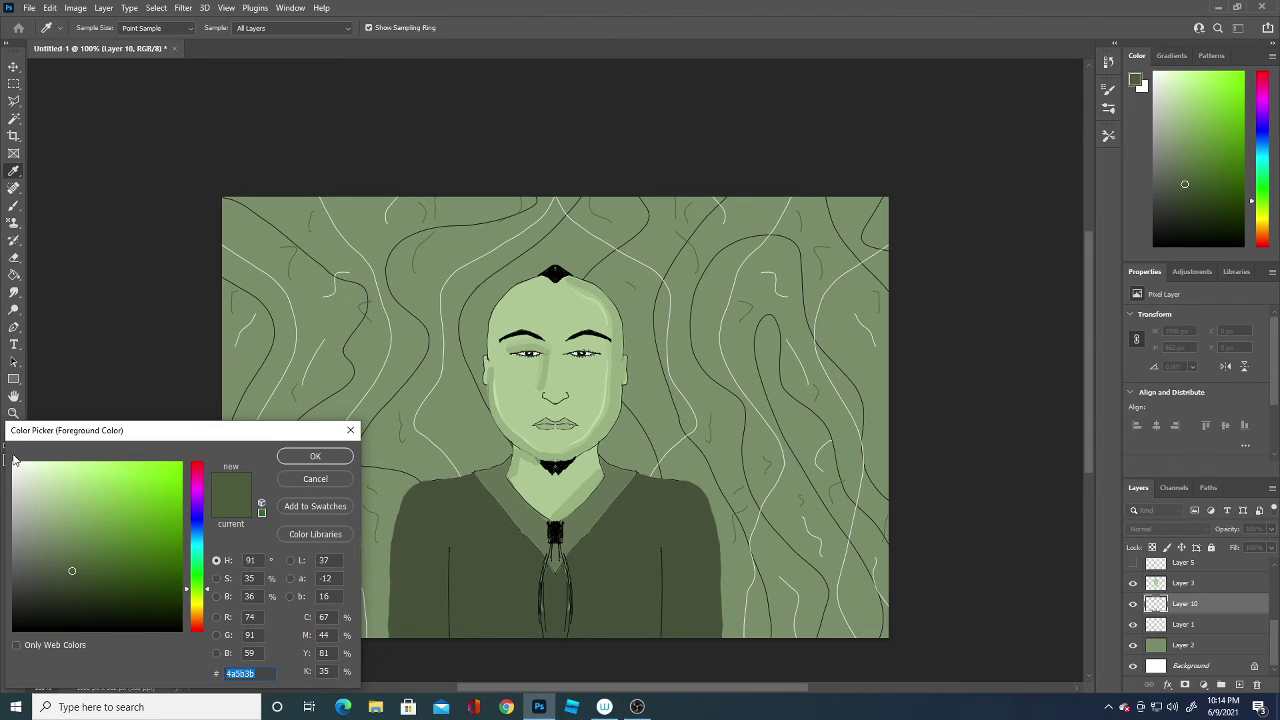
{"action": "left_click", "coordinate": [58, 577]}
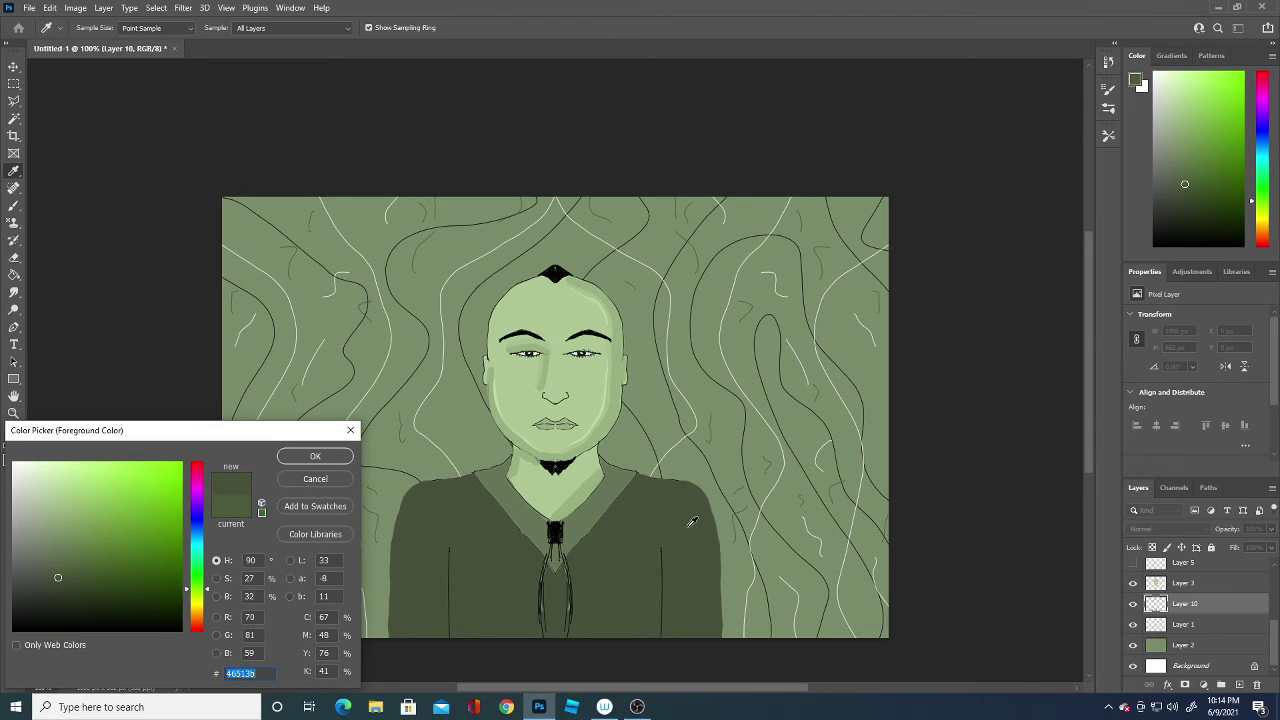
{"action": "left_click", "coordinate": [338, 457]}
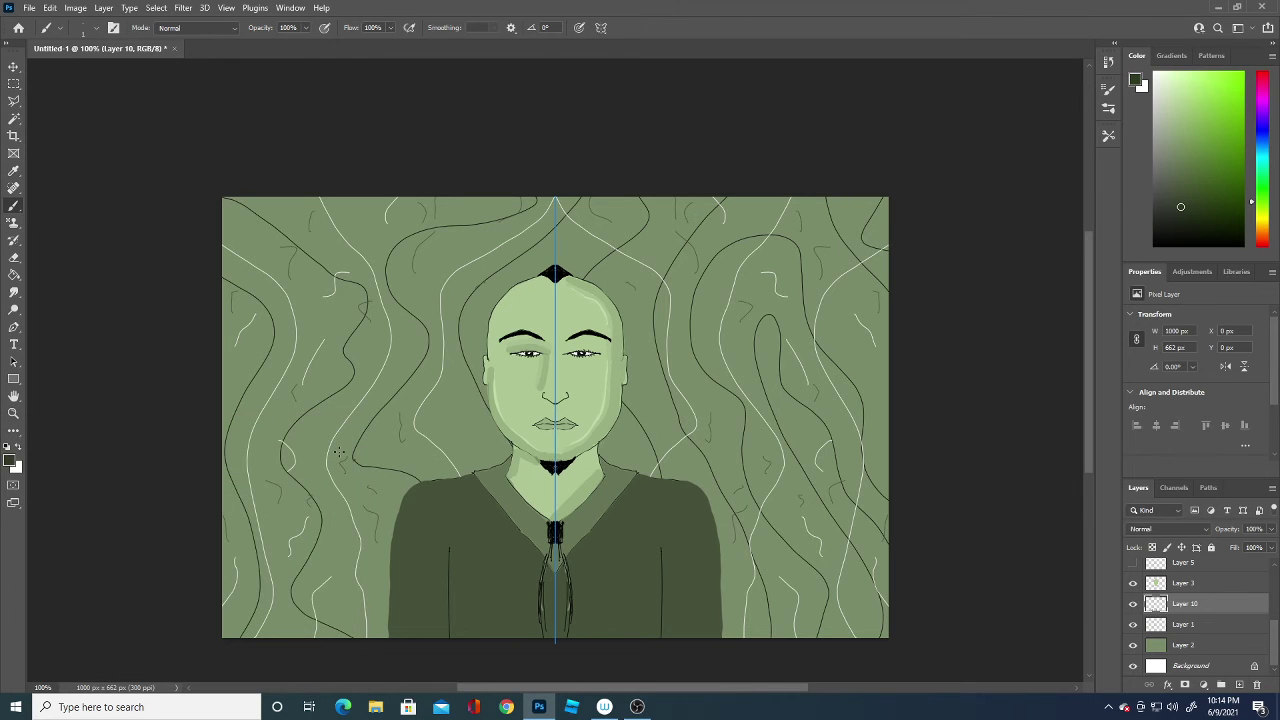
{"action": "left_click", "coordinate": [96, 28]}
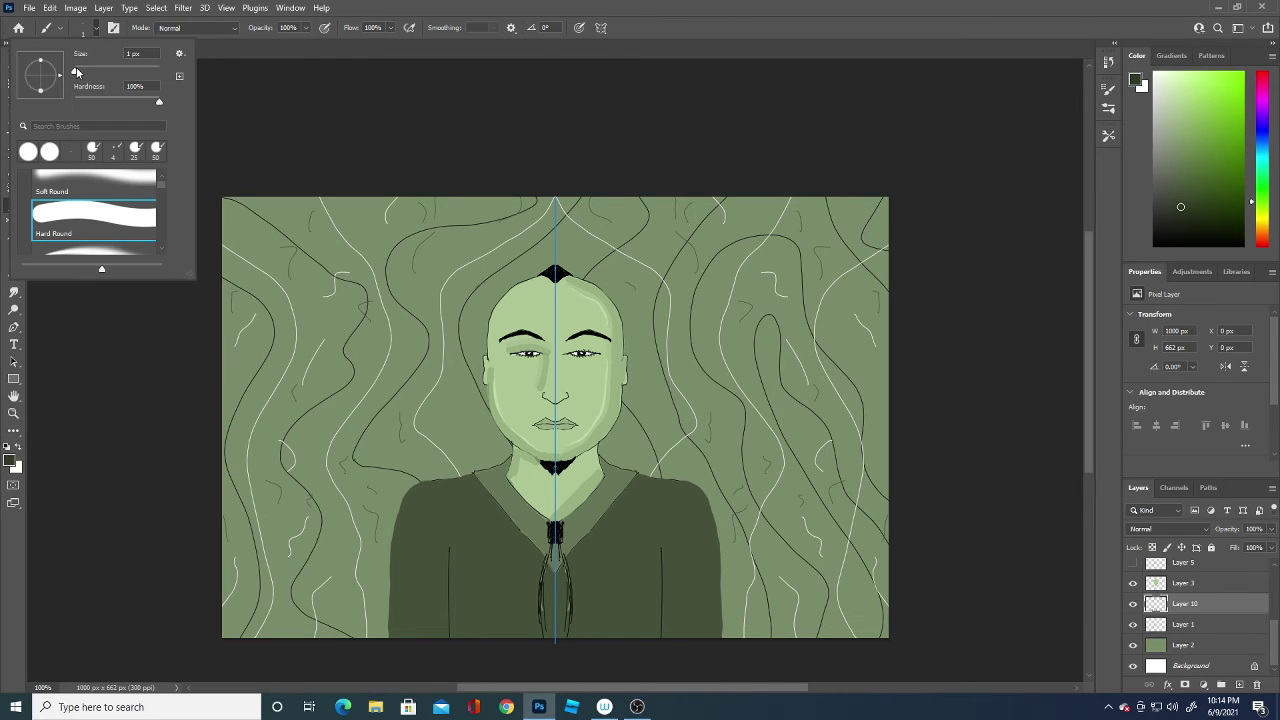
{"action": "left_click_drag", "start_coordinate": [77, 70], "coordinate": [92, 67]}
- On a new layer above Layer 12, paint a mirrored shading band along the shoulders and down the outer edges of both sleeves
{"action": "left_click_drag", "start_coordinate": [1270, 630], "coordinate": [1270, 590]}
{"action": "left_click", "coordinate": [1248, 566]}
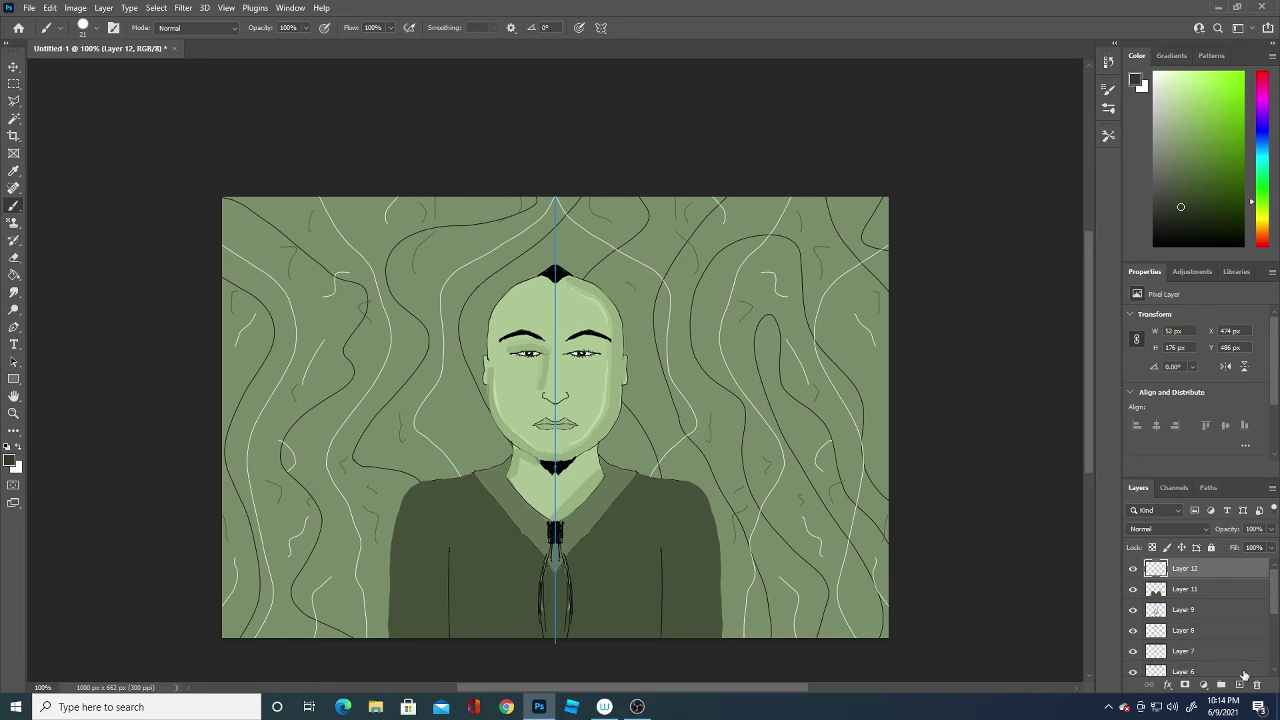
{"action": "left_click", "coordinate": [1239, 685]}
{"action": "left_click_drag", "start_coordinate": [658, 490], "coordinate": [636, 480]}
{"action": "left_click_drag", "start_coordinate": [470, 482], "coordinate": [442, 488]}
{"action": "left_click_drag", "start_coordinate": [640, 482], "coordinate": [692, 494]}
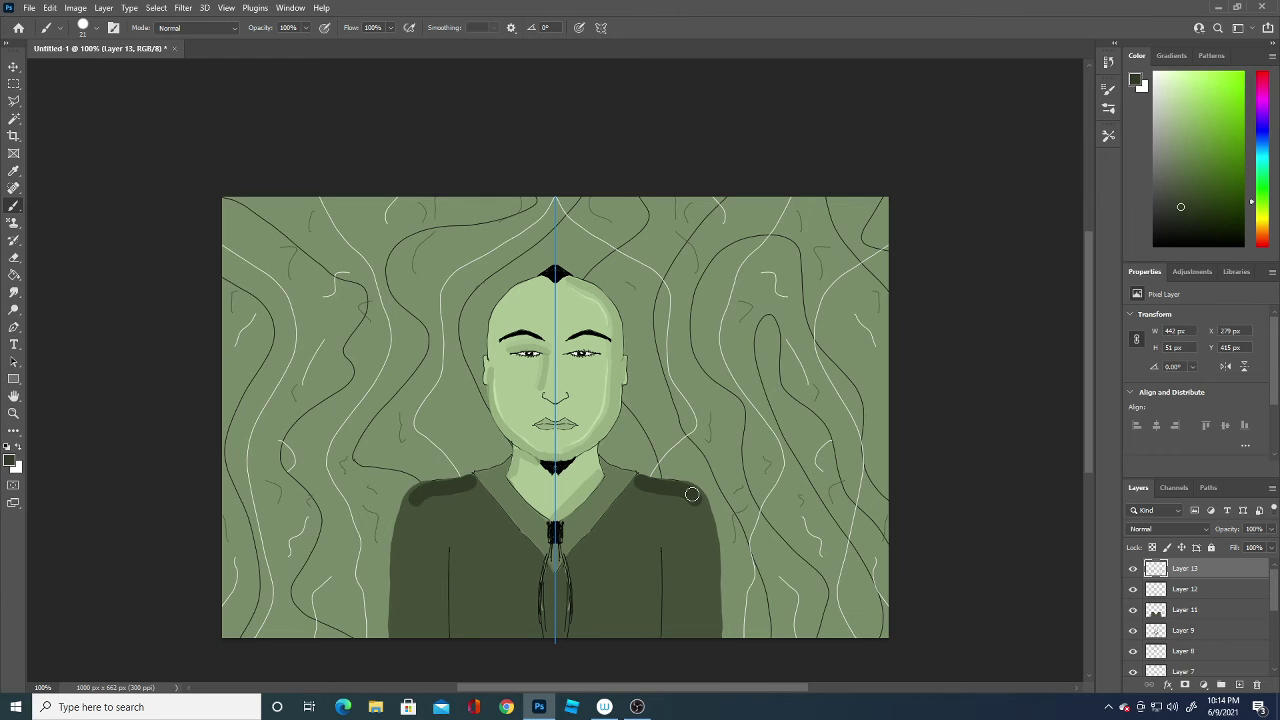
{"action": "key", "text": "ctrl+z"}
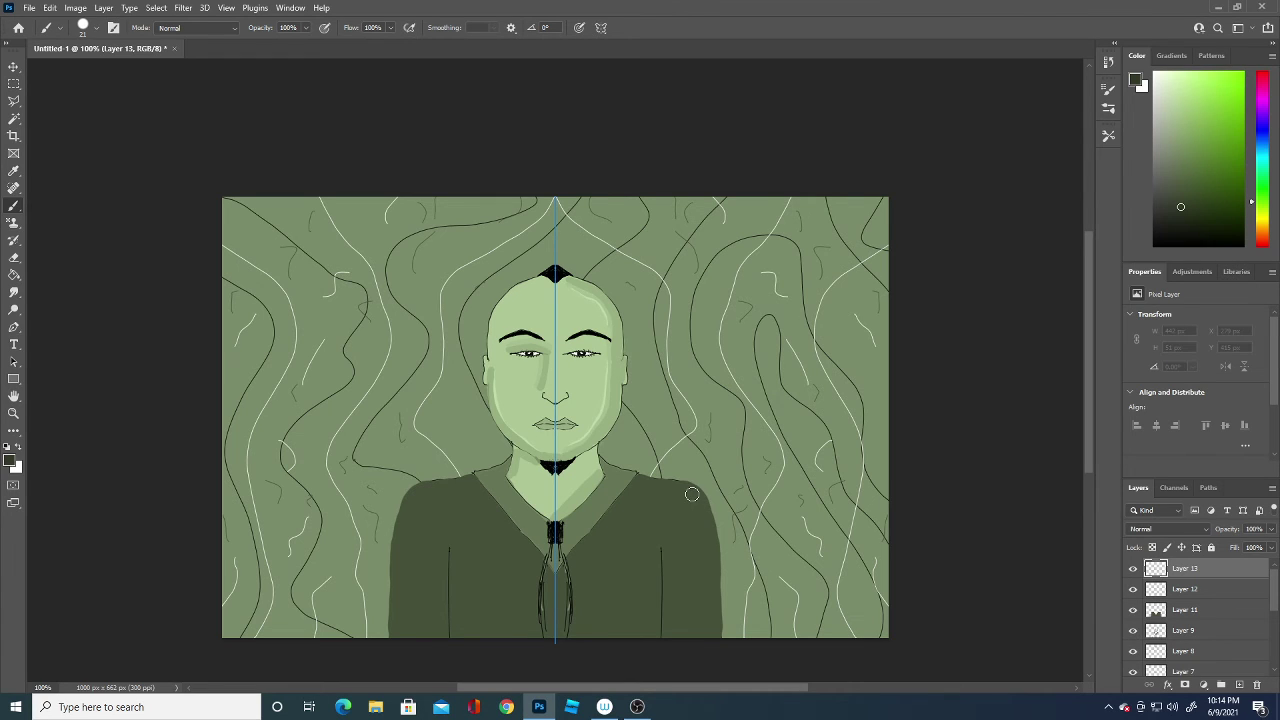
{"action": "mouse_move", "coordinate": [636, 481]}
{"action": "left_mouse_down"}
{"action": "mouse_move", "coordinate": [701, 502]}
{"action": "mouse_move", "coordinate": [714, 633]}
{"action": "mouse_move", "coordinate": [711, 614]}
{"action": "left_mouse_up"}
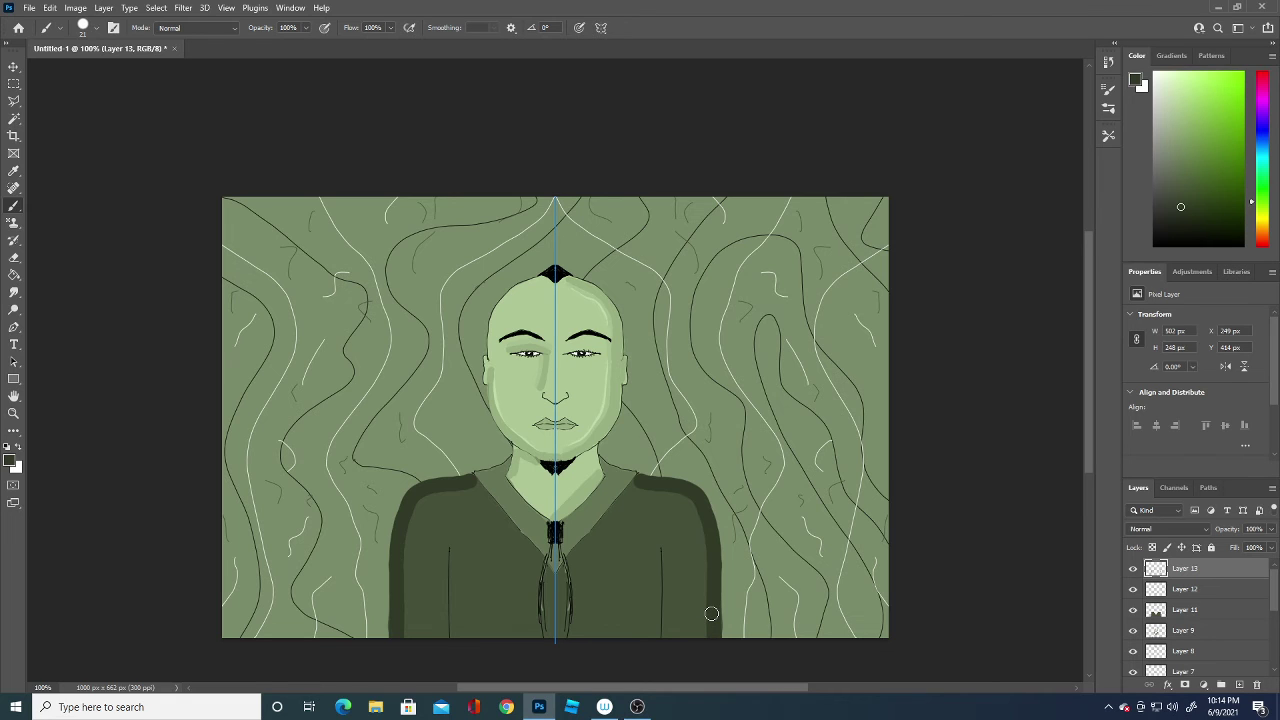
- Set the foreground colour to the green 5b6b4c and paint a mirrored lighter band inside the dark shading along the shoulders and sleeves
{"action": "left_click", "coordinate": [11, 460]}
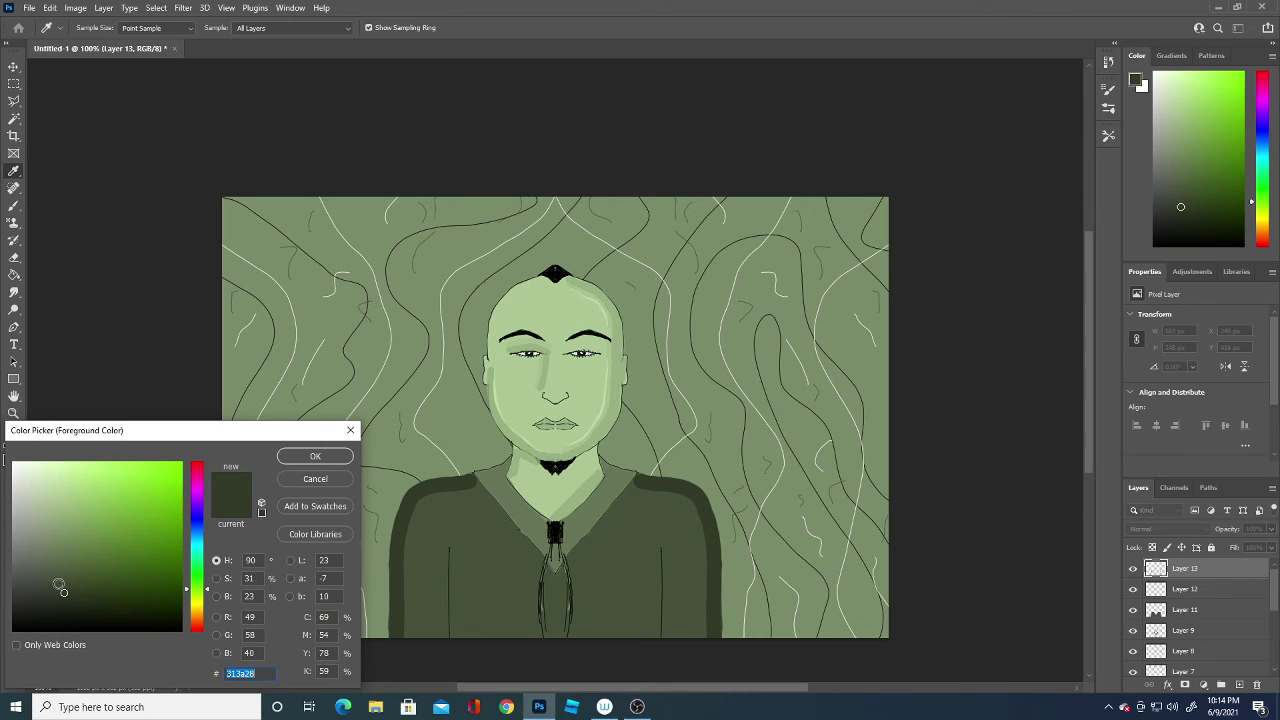
{"action": "left_click", "coordinate": [61, 560]}
{"action": "left_click", "coordinate": [315, 456]}
{"action": "key", "text": "b"}
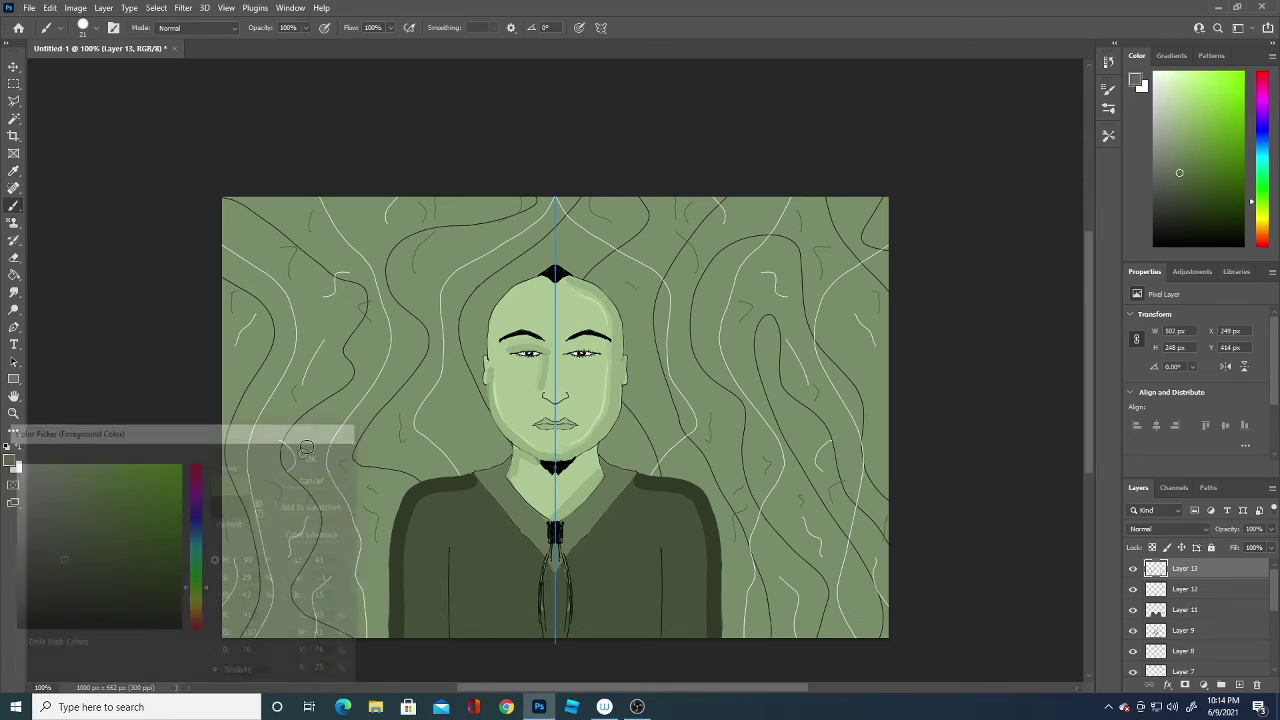
{"action": "mouse_move", "coordinate": [642, 492]}
{"action": "left_mouse_down"}
{"action": "mouse_move", "coordinate": [697, 520]}
{"action": "mouse_move", "coordinate": [704, 654]}
{"action": "left_mouse_up"}
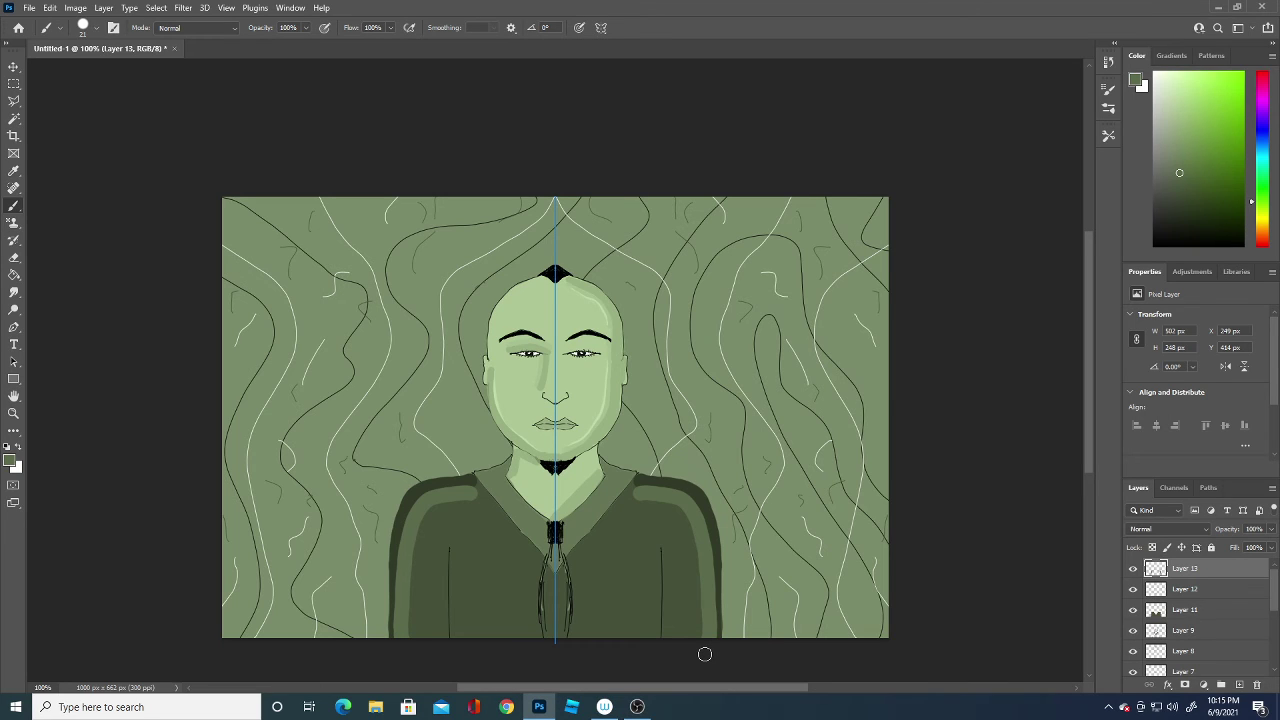
- With a 3 px white brush, paint a mirrored highlight up the outer edges of both sleeves, leaving the tops of the shoulders without it
{"action": "left_click", "coordinate": [11, 461]}
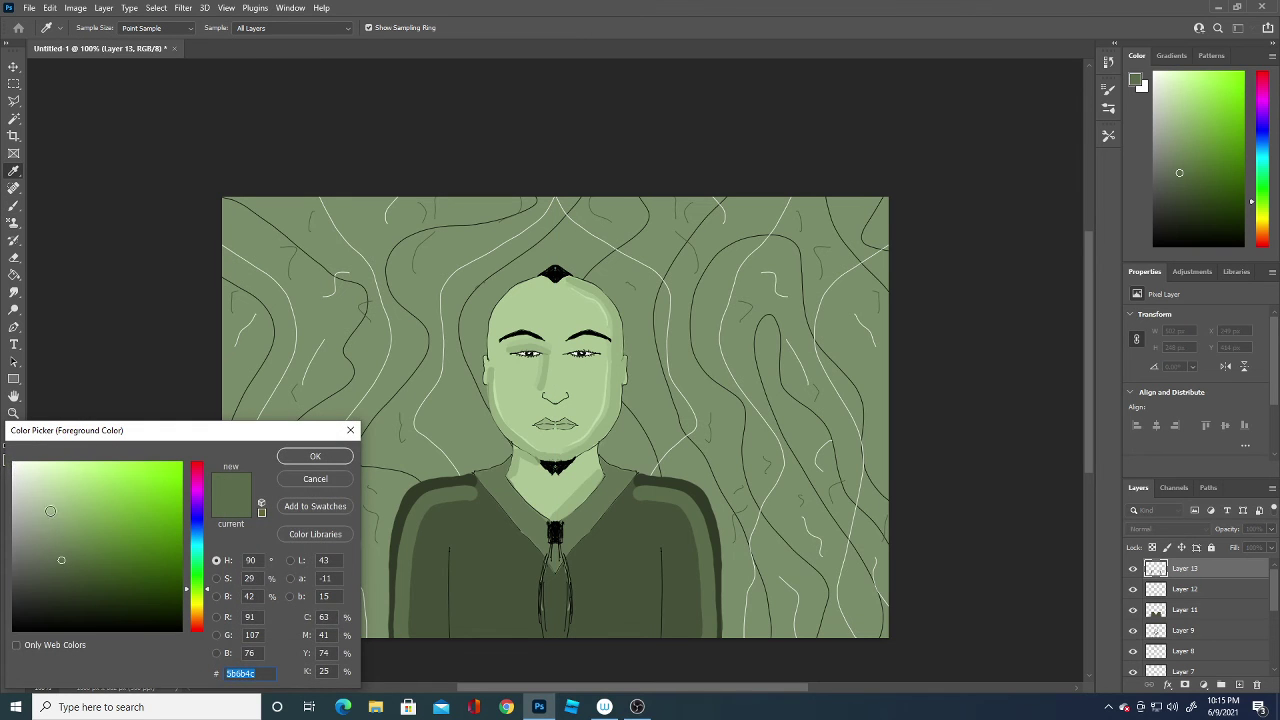
{"action": "left_click", "coordinate": [14, 463]}
{"action": "left_click", "coordinate": [300, 458]}
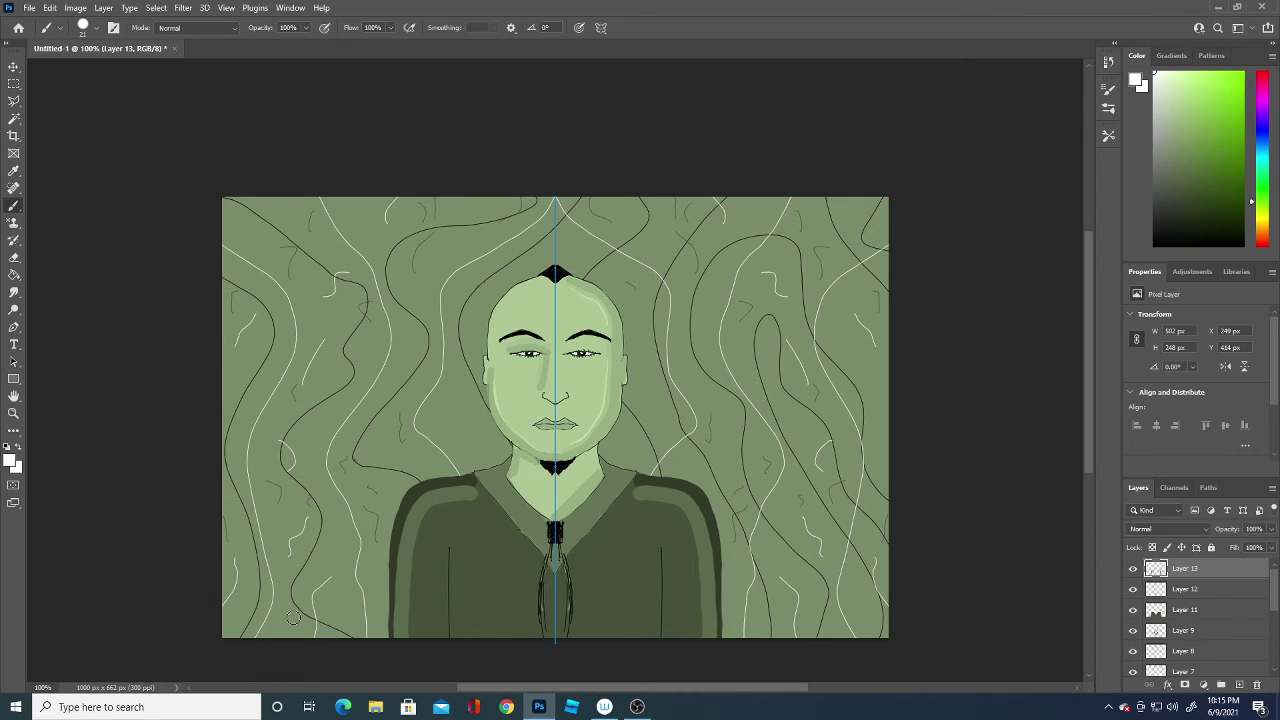
{"action": "left_click", "coordinate": [96, 28]}
{"action": "mouse_move", "coordinate": [86, 70]}
{"action": "left_mouse_down"}
{"action": "mouse_move", "coordinate": [99, 87]}
{"action": "mouse_move", "coordinate": [76, 75]}
{"action": "left_mouse_up"}
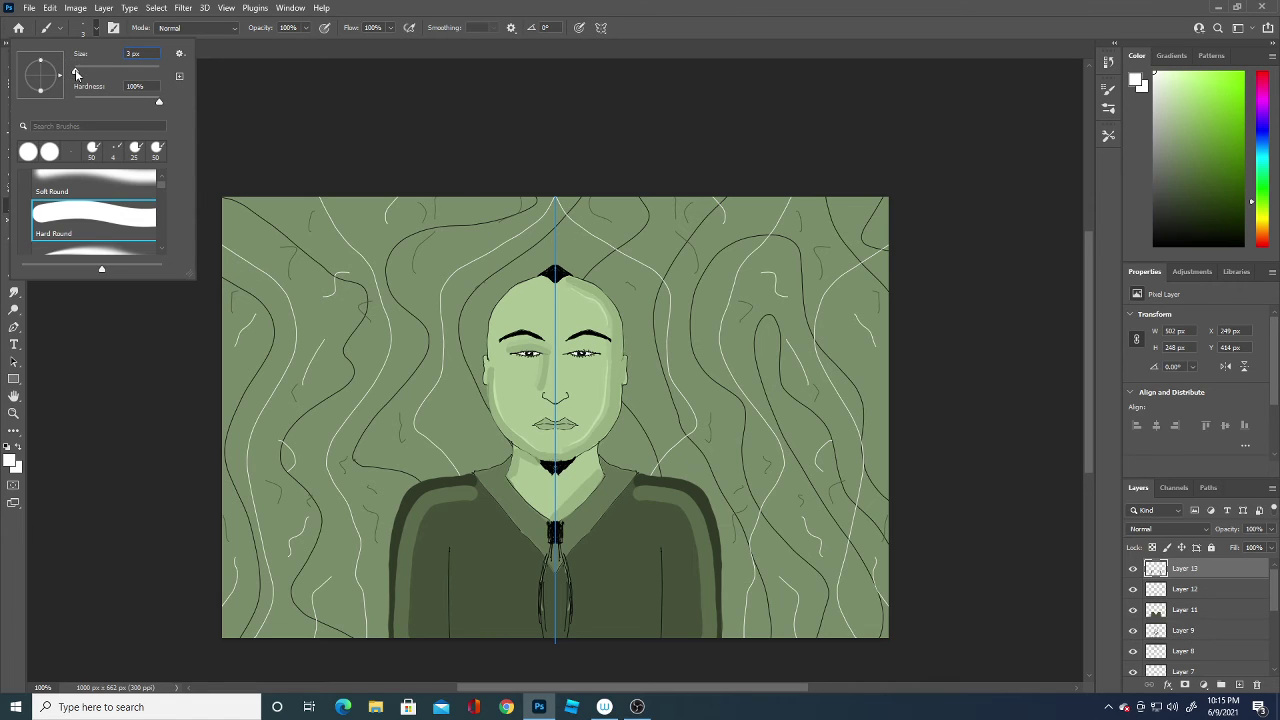
{"action": "left_click", "coordinate": [389, 630]}
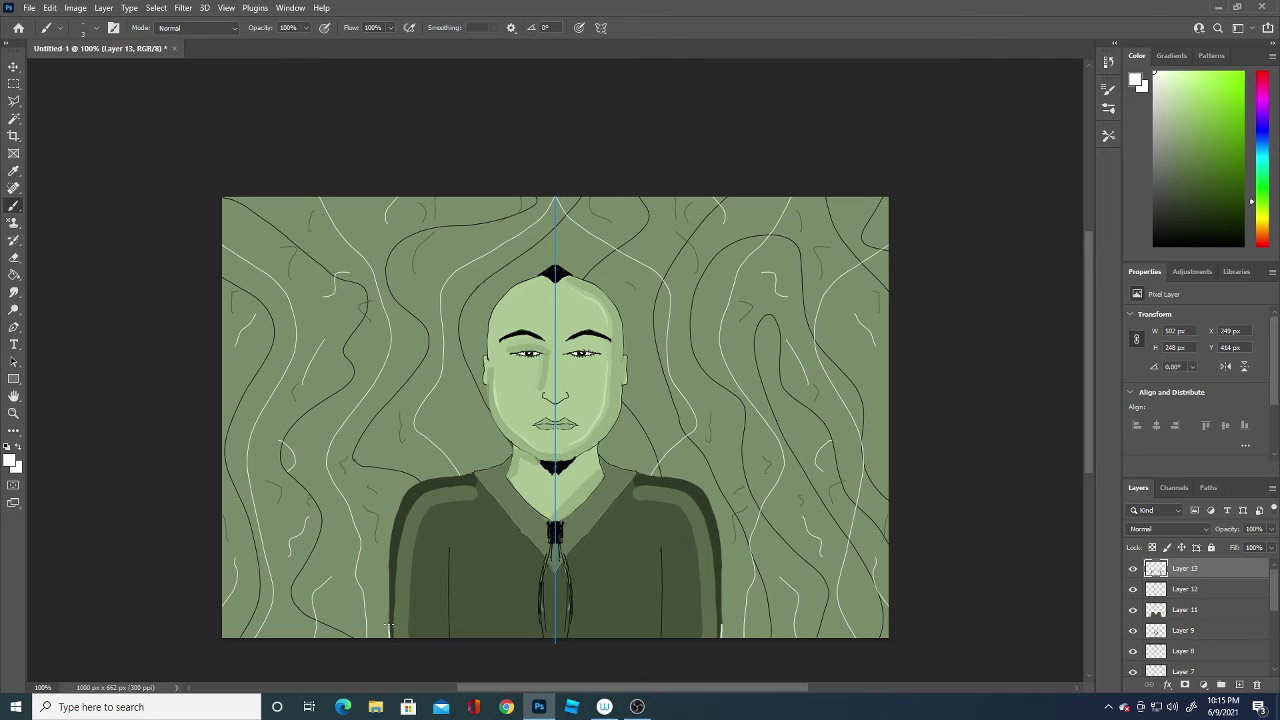
{"action": "mouse_move", "coordinate": [389, 628]}
{"action": "left_mouse_down"}
{"action": "mouse_move", "coordinate": [407, 490]}
{"action": "mouse_move", "coordinate": [419, 470]}
{"action": "mouse_move", "coordinate": [426, 481]}
{"action": "mouse_move", "coordinate": [478, 466]}
{"action": "left_mouse_up"}
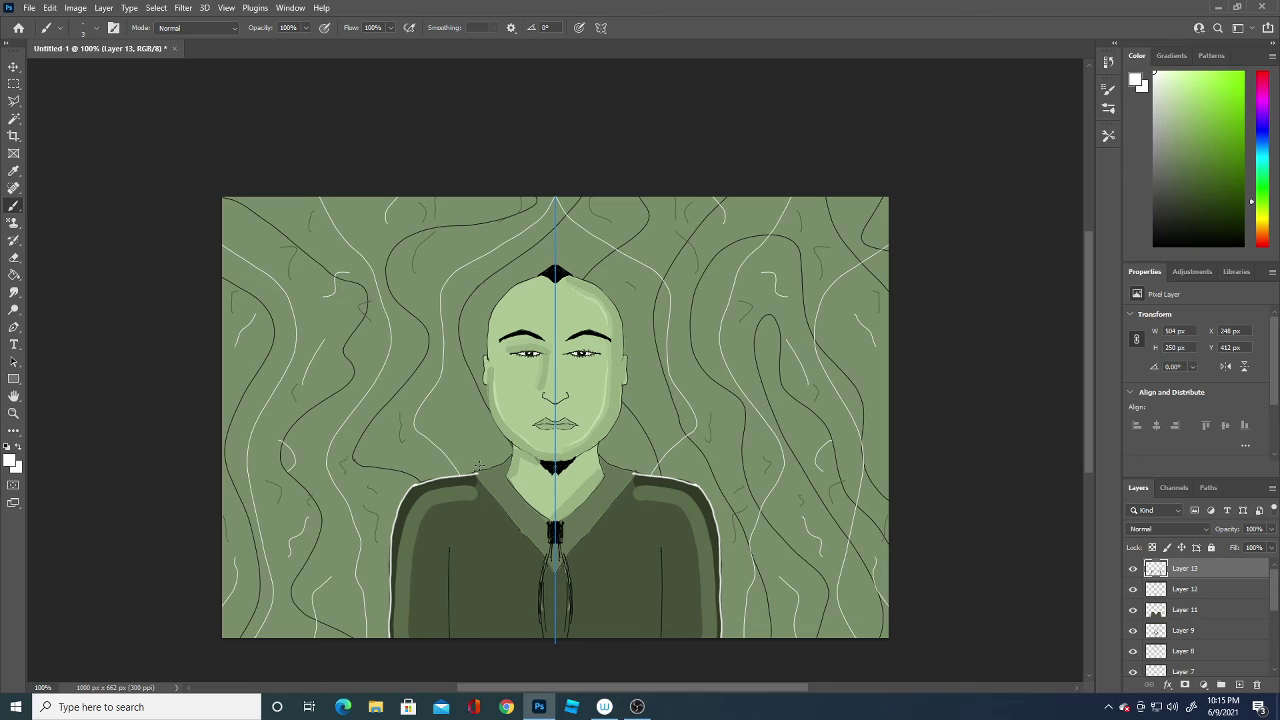
{"action": "key", "text": "ctrl+z"}
{"action": "key", "text": "ctrl+z"}
{"action": "left_click_drag", "start_coordinate": [416, 487], "coordinate": [428, 482]}
{"action": "key", "text": "ctrl+z"}
- Sample the background green 798e65 and paint a thin mirrored highlight along the inner edge of the lighter sleeve and shoulder bands
{"action": "left_click", "coordinate": [9, 462]}
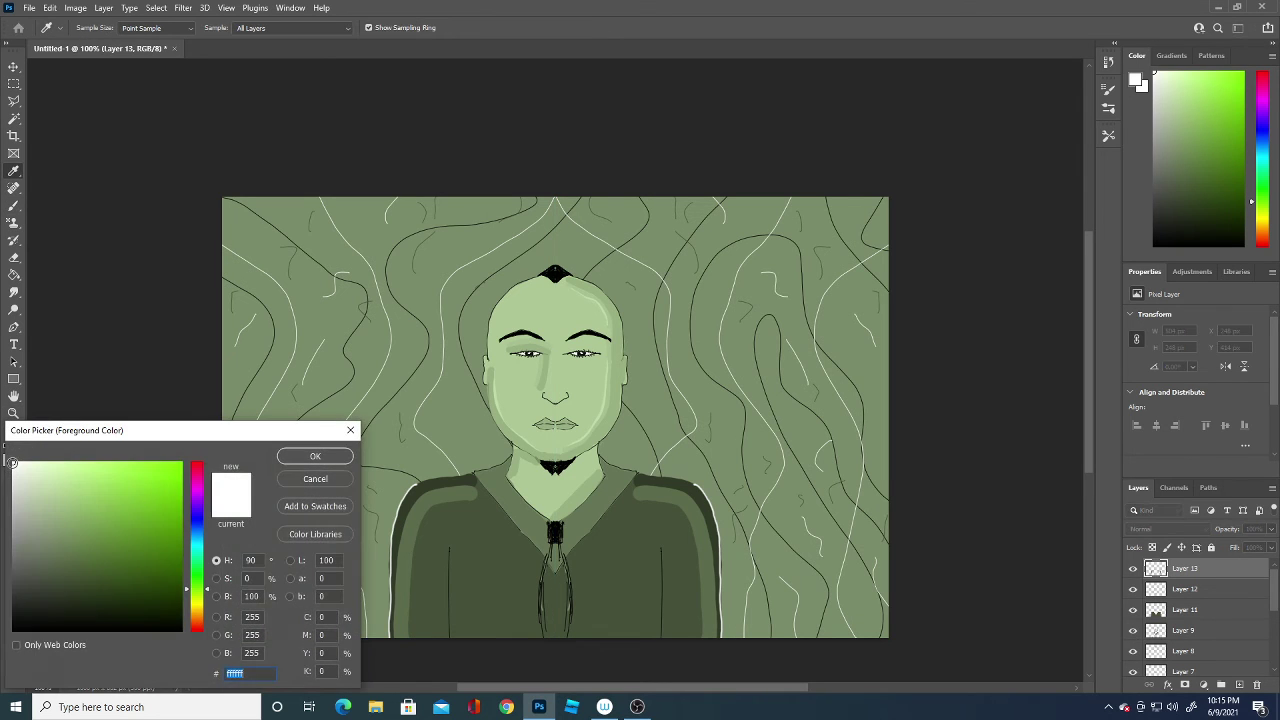
{"action": "left_click", "coordinate": [692, 494]}
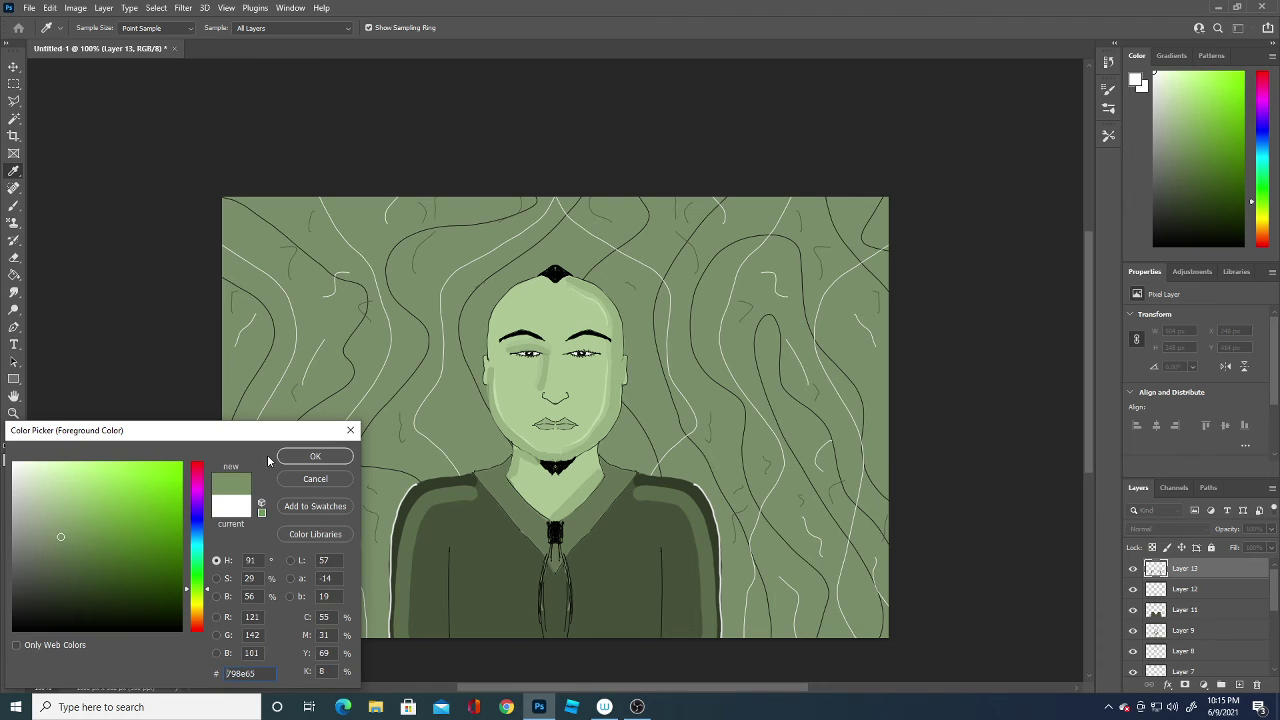
{"action": "left_click", "coordinate": [315, 456]}
{"action": "key", "text": "b"}
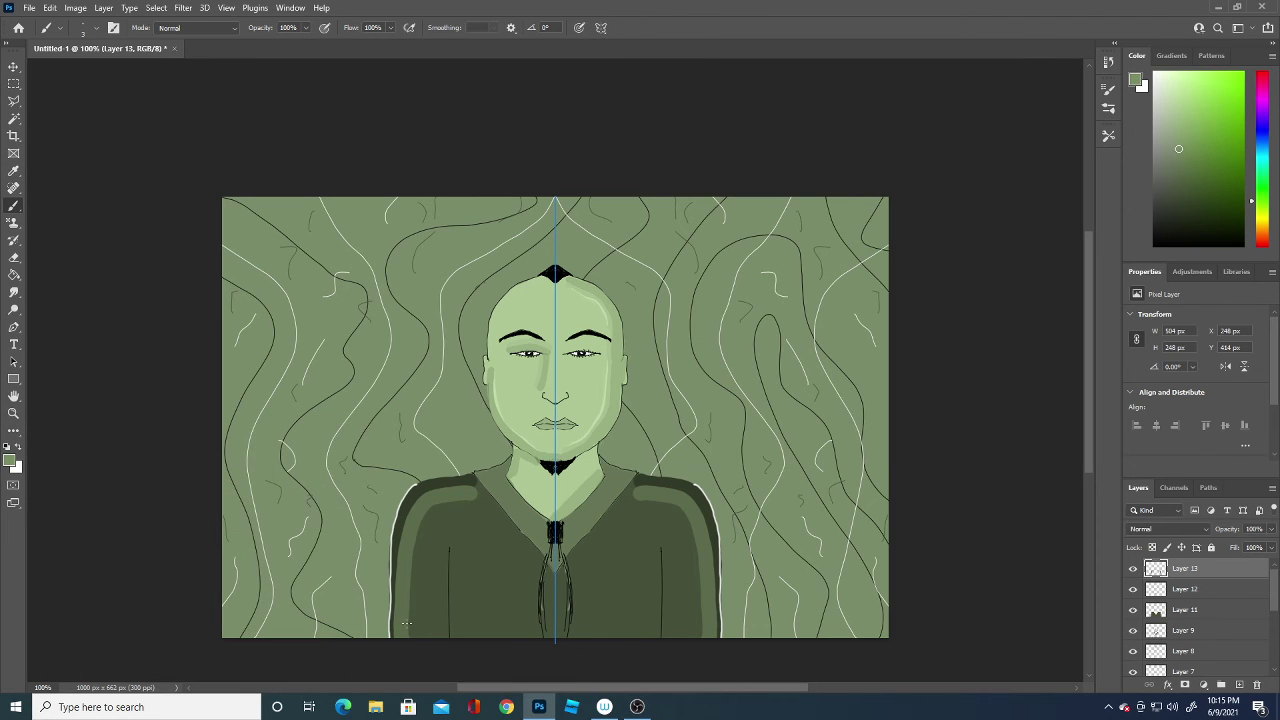
{"action": "left_click", "coordinate": [97, 28]}
{"action": "left_click_drag", "start_coordinate": [78, 71], "coordinate": [88, 70]}
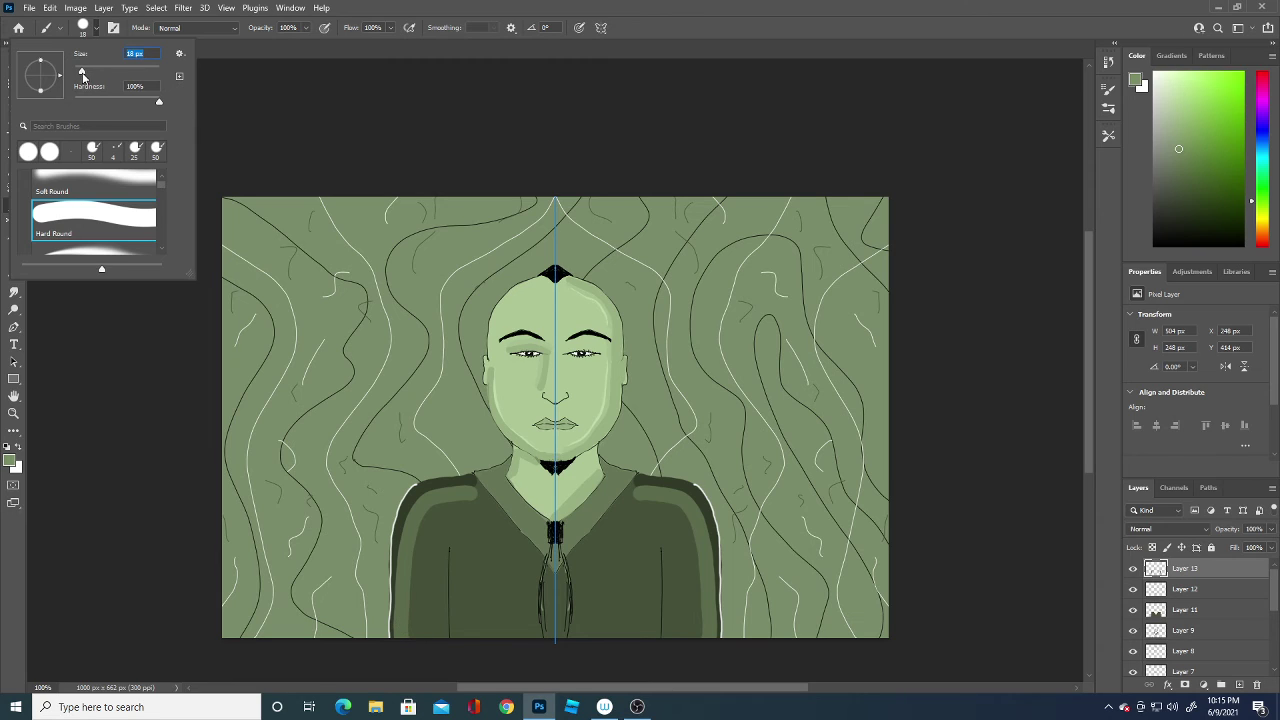
{"action": "left_click_drag", "start_coordinate": [83, 74], "coordinate": [76, 73]}
{"action": "left_click", "coordinate": [411, 638]}
{"action": "mouse_move", "coordinate": [411, 638]}
{"action": "left_mouse_down"}
{"action": "mouse_move", "coordinate": [420, 532]}
{"action": "mouse_move", "coordinate": [478, 501]}
{"action": "left_mouse_up"}
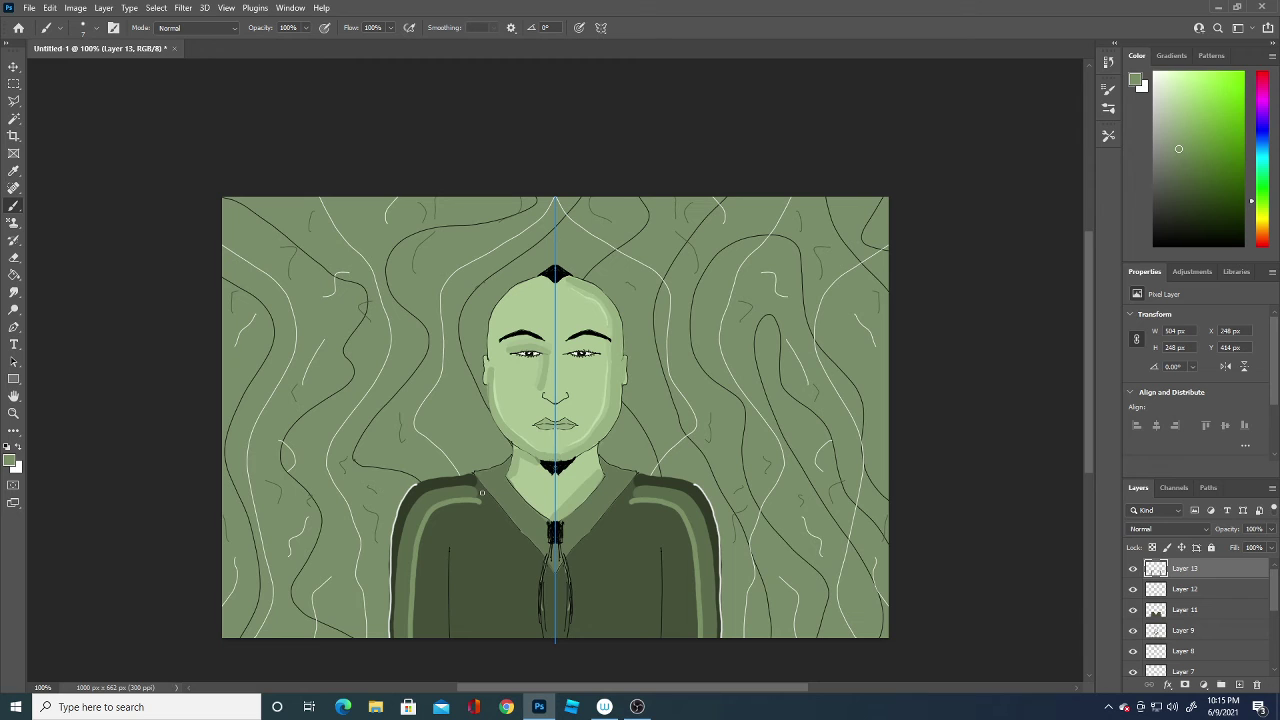
- Sample the dark shading green 313a28 and paint mirrored shadow stripes along the inside of the vertical arm lines
{"action": "left_click", "coordinate": [10, 462]}
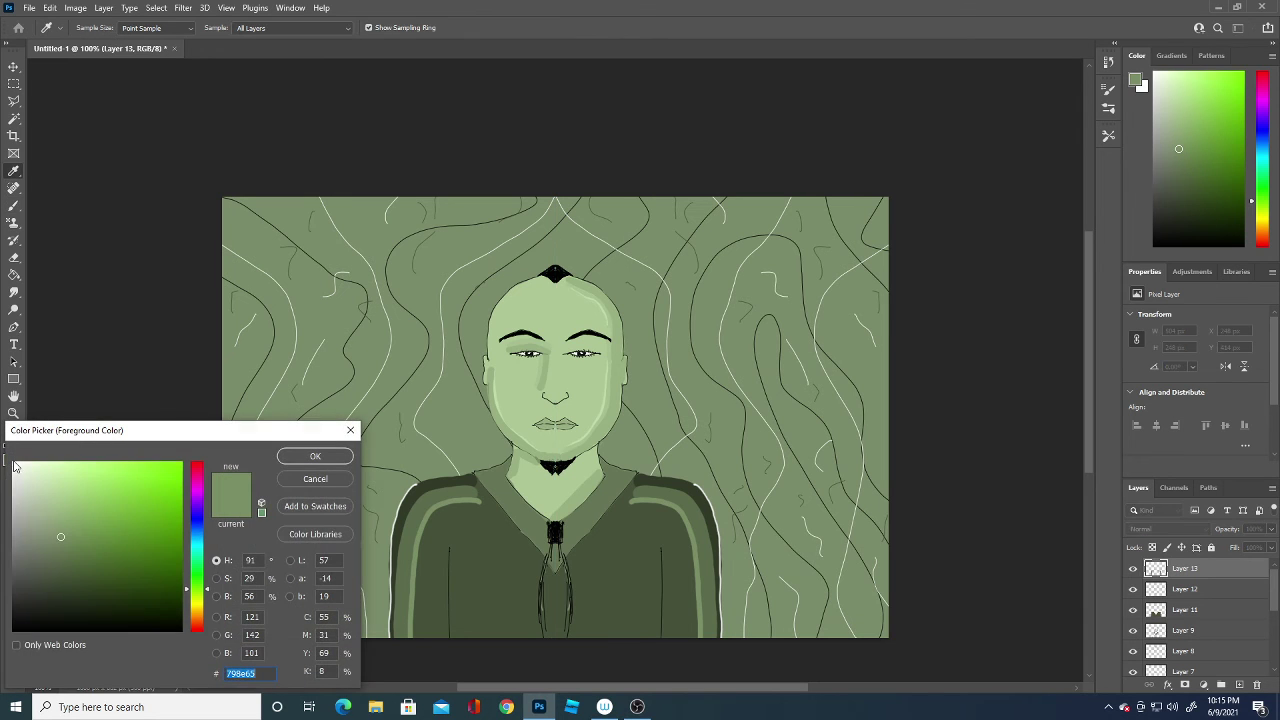
{"action": "left_click", "coordinate": [463, 473]}
{"action": "left_click", "coordinate": [315, 456]}
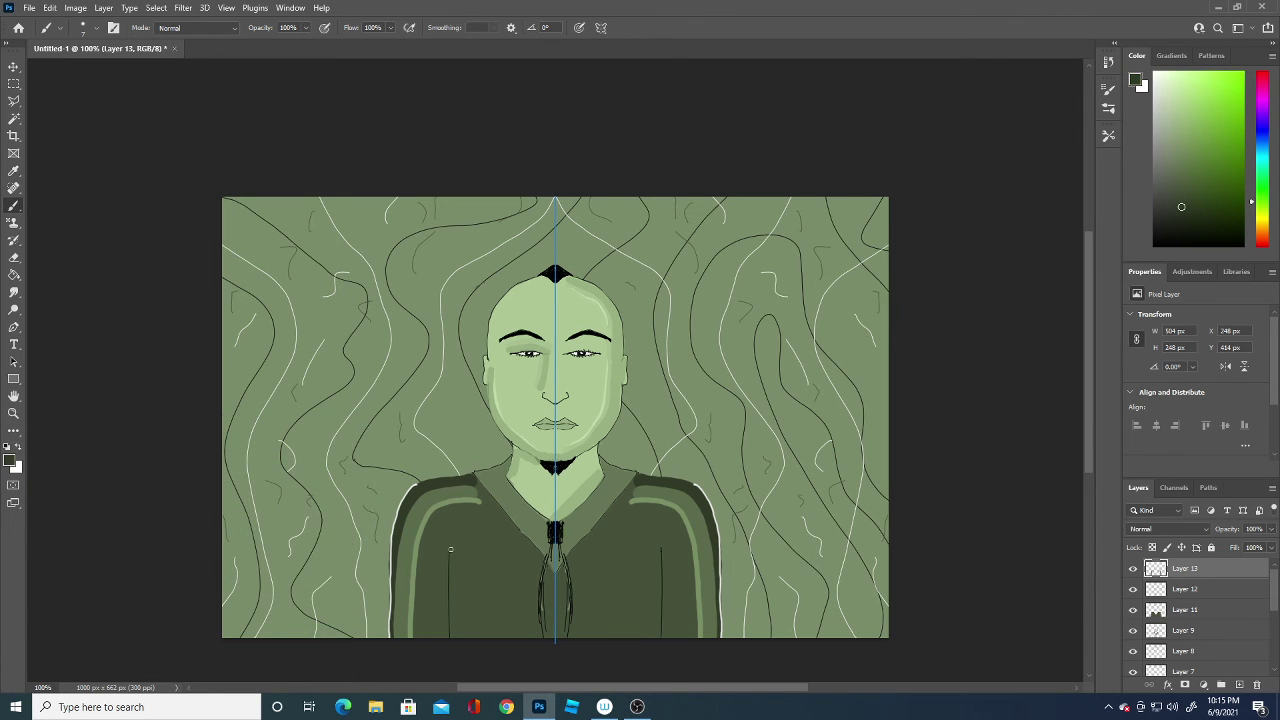
{"action": "left_click_drag", "start_coordinate": [451, 556], "coordinate": [455, 638]}
{"action": "left_click_drag", "start_coordinate": [452, 552], "coordinate": [458, 636]}
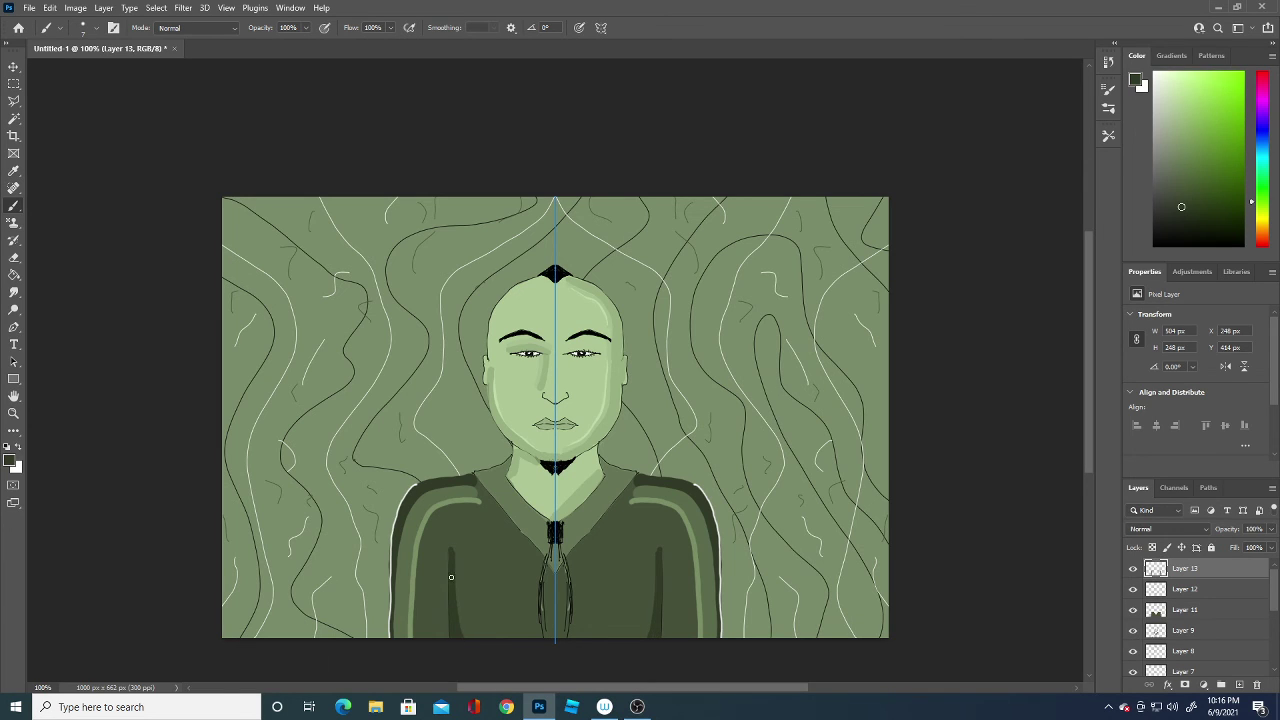
- Set the foreground colour to 5b6b4c and paint a mirrored lighter stripe along the inner side of the arm shadows
{"action": "left_click", "coordinate": [10, 460]}
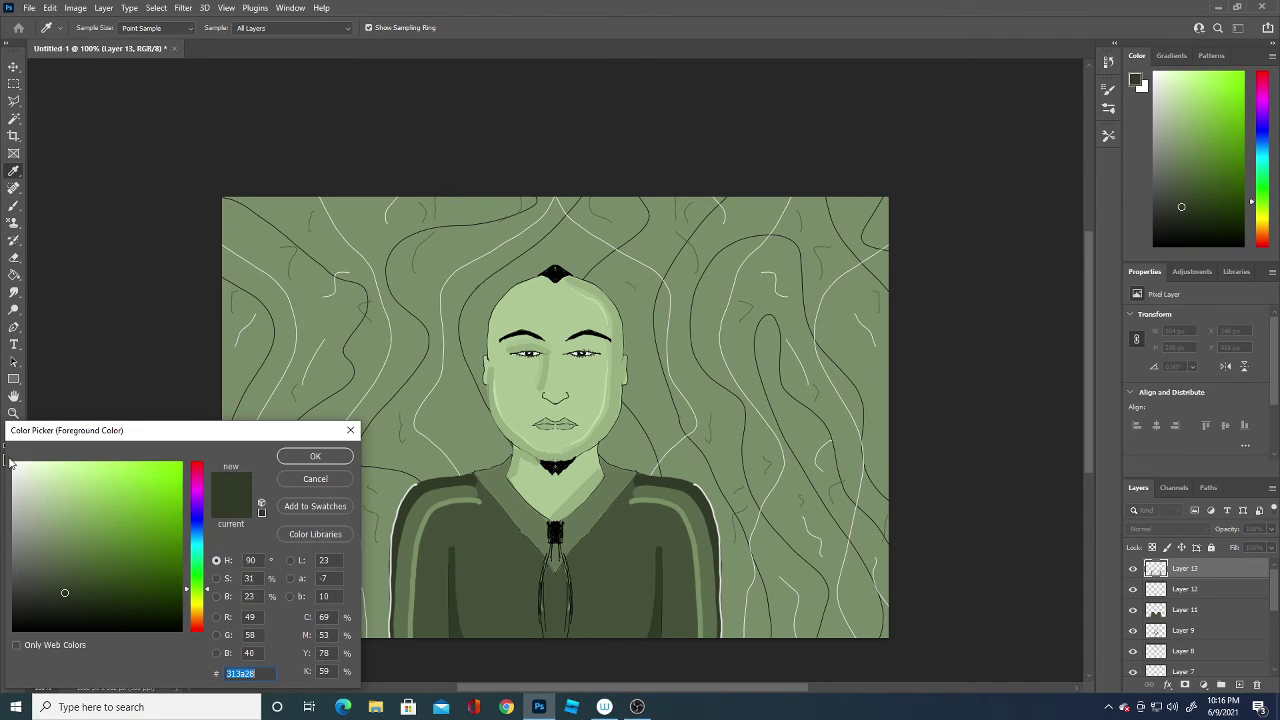
{"action": "left_click", "coordinate": [322, 456]}
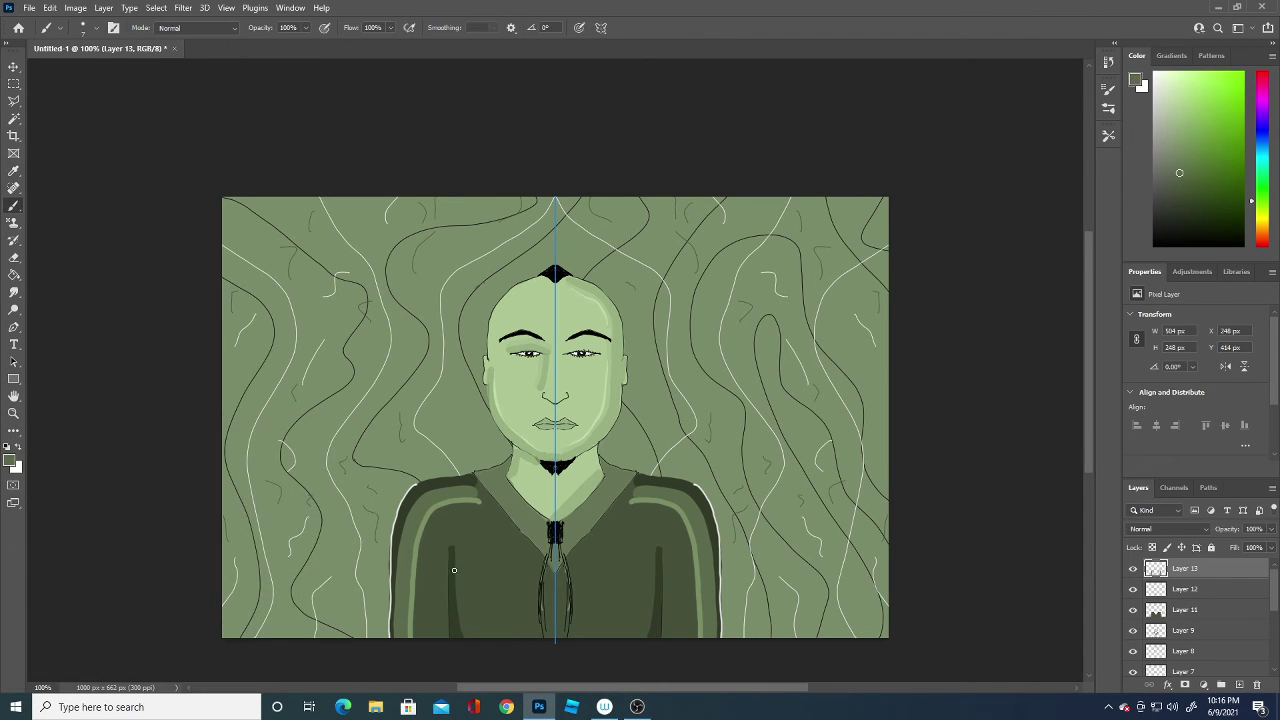
{"action": "left_click_drag", "start_coordinate": [456, 548], "coordinate": [467, 637]}
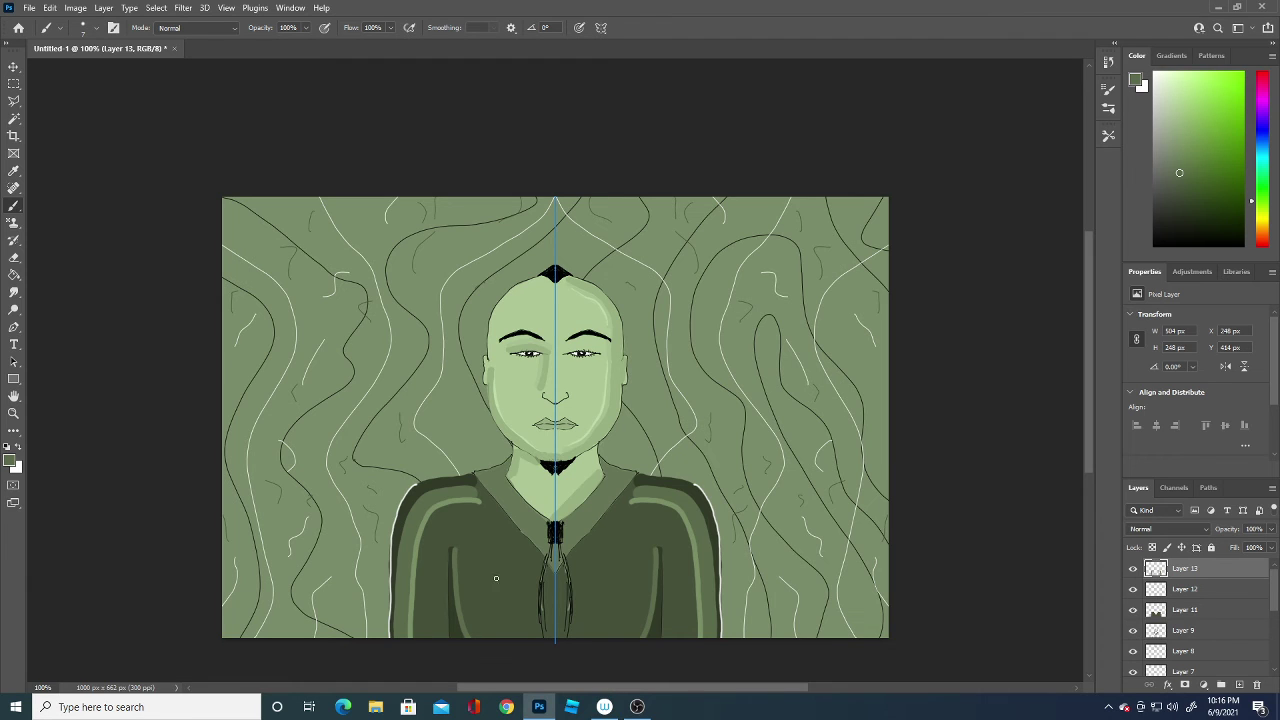
- Sample the dark green of the arm shadows and paint mirrored diagonal fold shadows across the lower shirt towards the drawstrings
{"action": "left_click", "coordinate": [10, 460]}
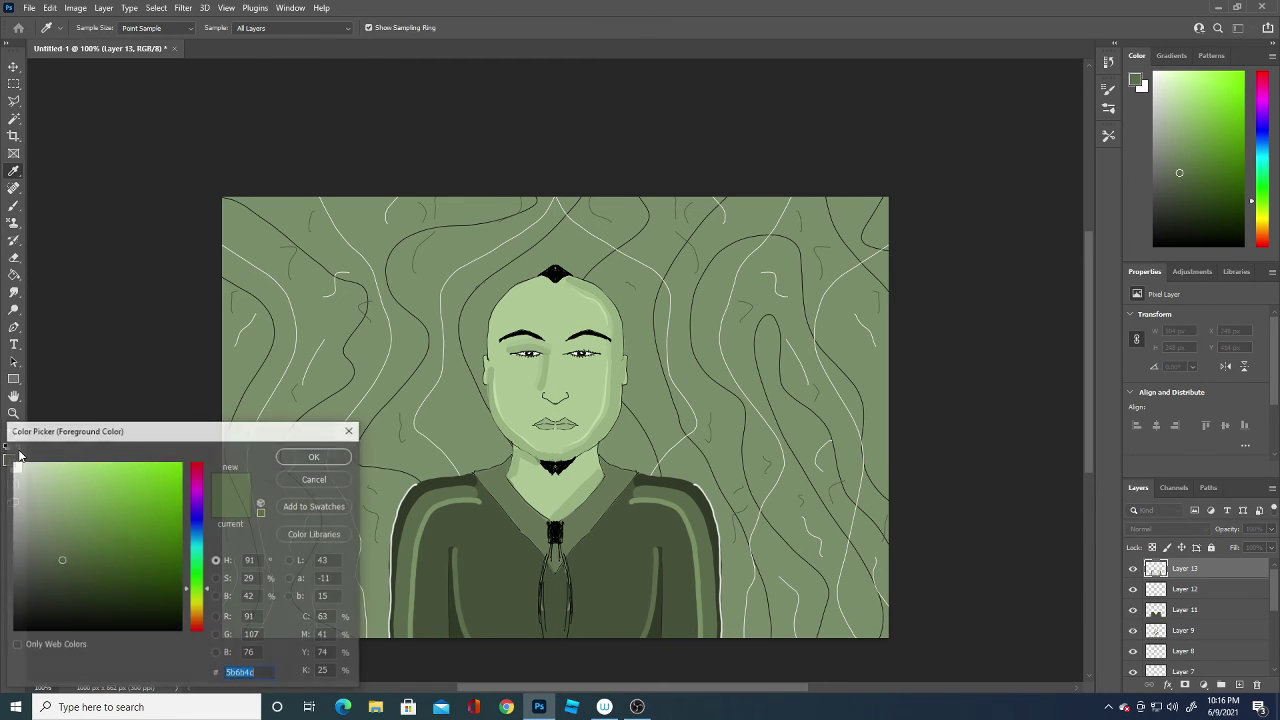
{"action": "left_click", "coordinate": [459, 623]}
{"action": "left_click", "coordinate": [315, 456]}
{"action": "left_click_drag", "start_coordinate": [476, 592], "coordinate": [536, 641]}
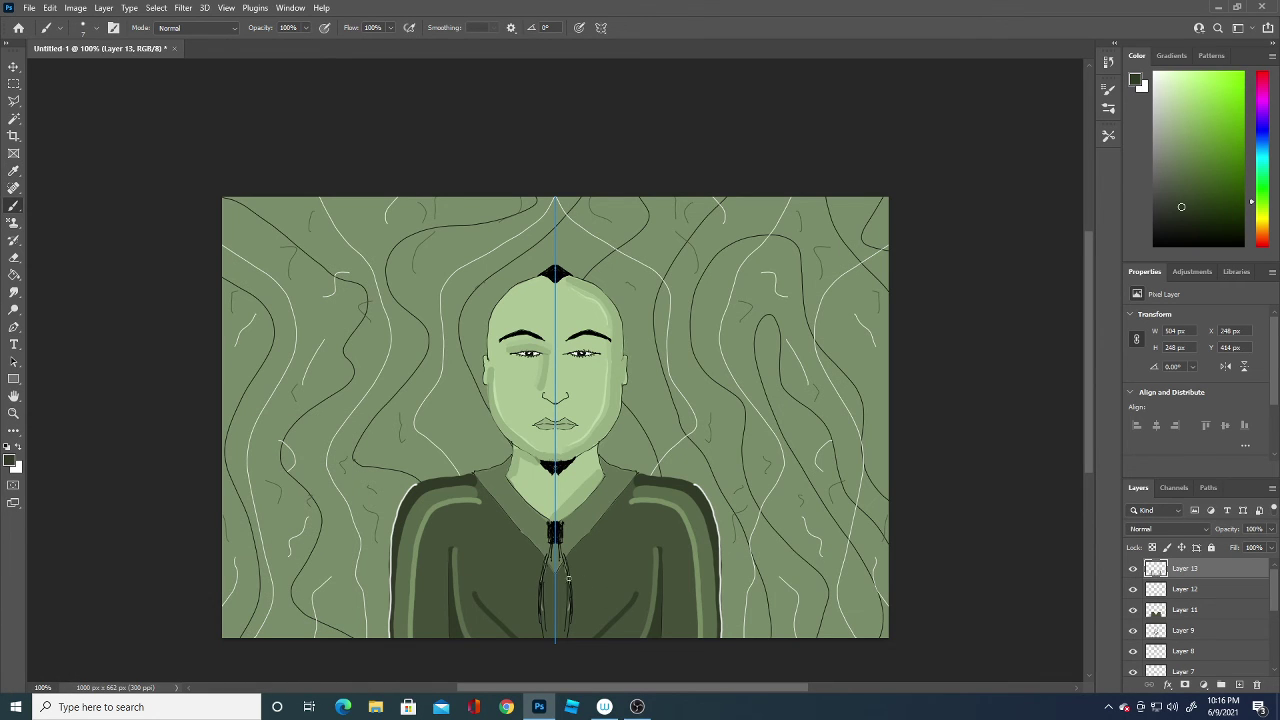
{"action": "left_click_drag", "start_coordinate": [509, 602], "coordinate": [536, 640]}
{"action": "mouse_move", "coordinate": [477, 604]}
{"action": "left_mouse_down"}
{"action": "mouse_move", "coordinate": [508, 640]}
{"action": "mouse_move", "coordinate": [475, 600]}
{"action": "mouse_move", "coordinate": [501, 598]}
{"action": "mouse_move", "coordinate": [536, 638]}
{"action": "left_mouse_up"}
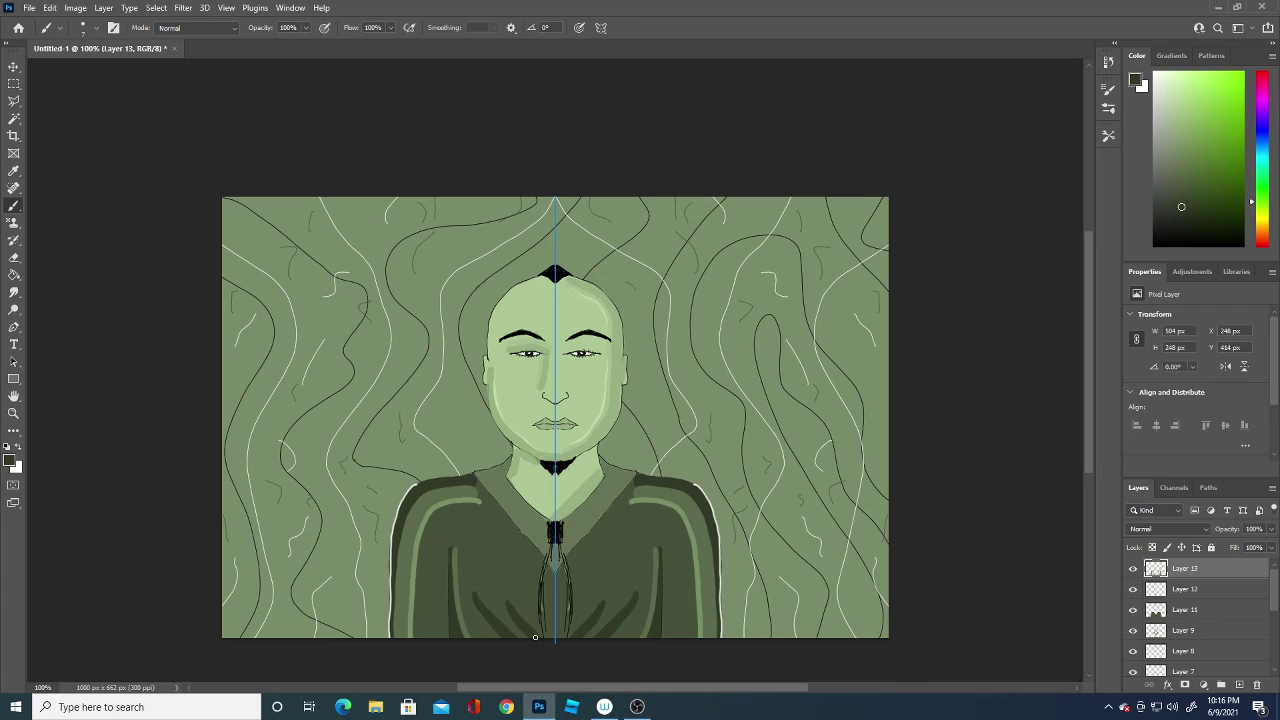
- Set the foreground colour to 5b6b4c and paint mirrored lighter strokes beside the diagonal fold shadows on the lower shirt
{"action": "left_click", "coordinate": [11, 460]}
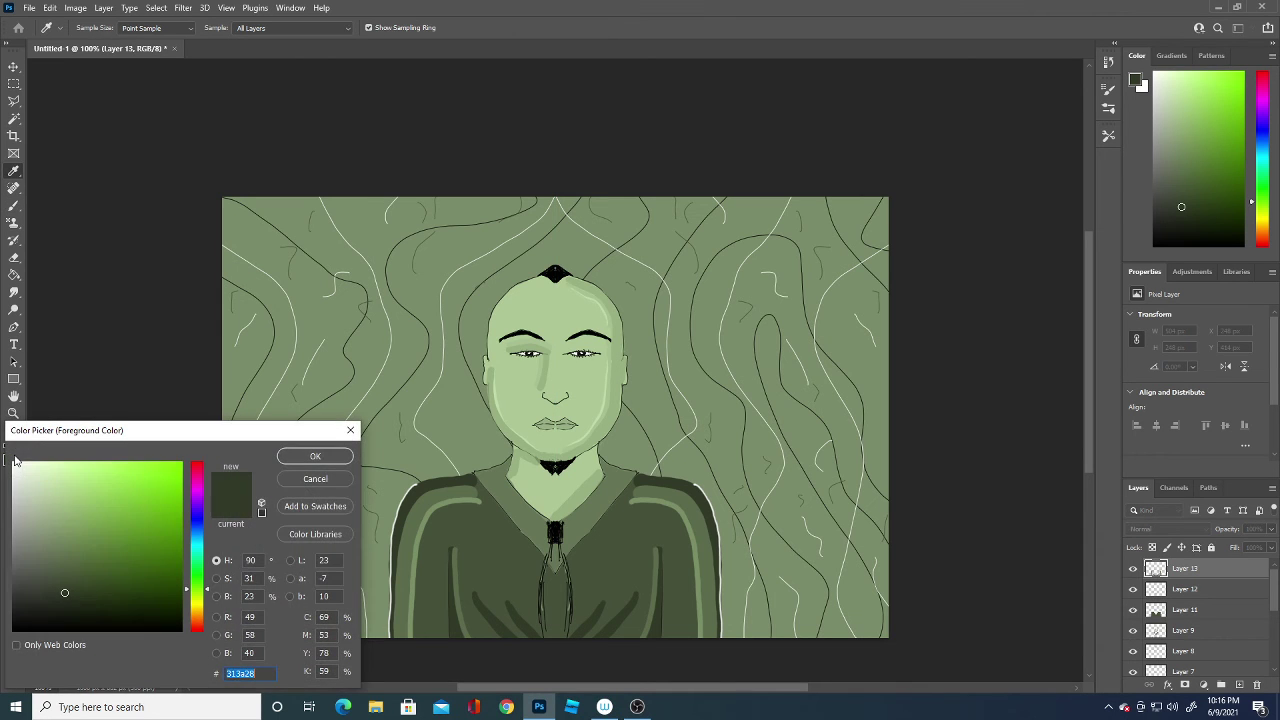
{"action": "left_click", "coordinate": [410, 534]}
{"action": "key", "text": "Return"}
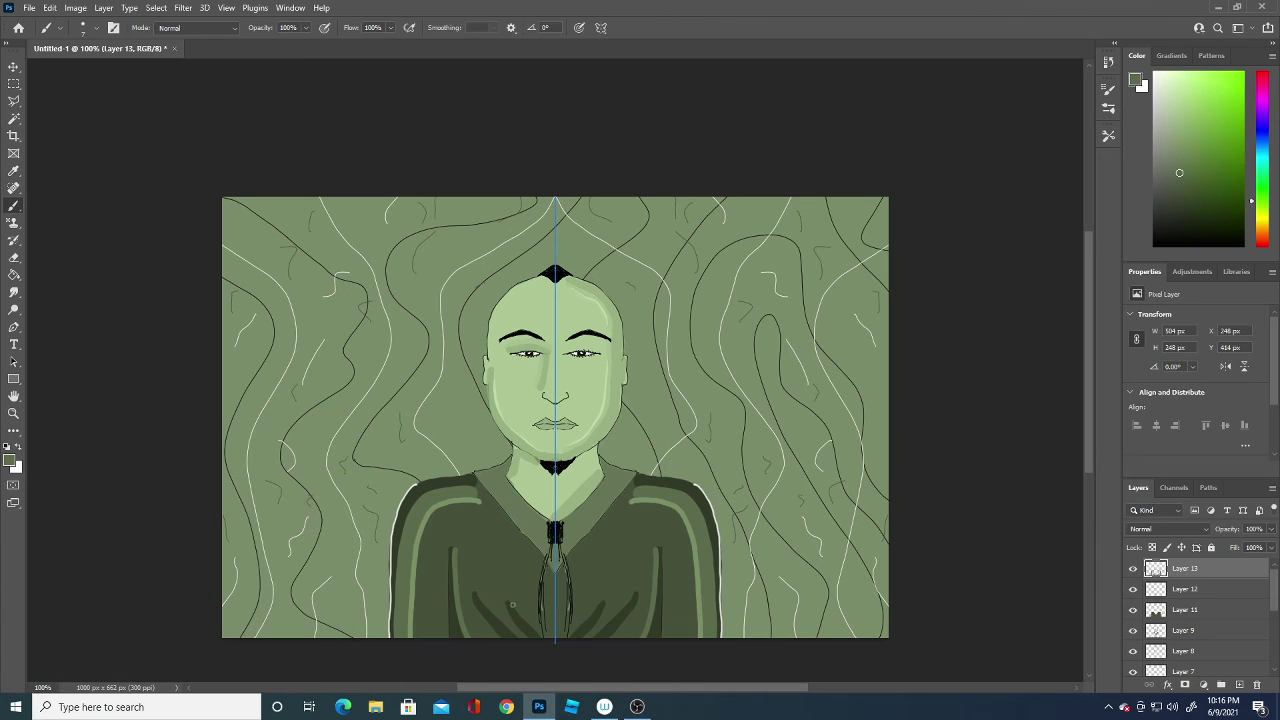
{"action": "left_click_drag", "start_coordinate": [512, 604], "coordinate": [540, 632]}
{"action": "left_click_drag", "start_coordinate": [479, 598], "coordinate": [518, 635]}
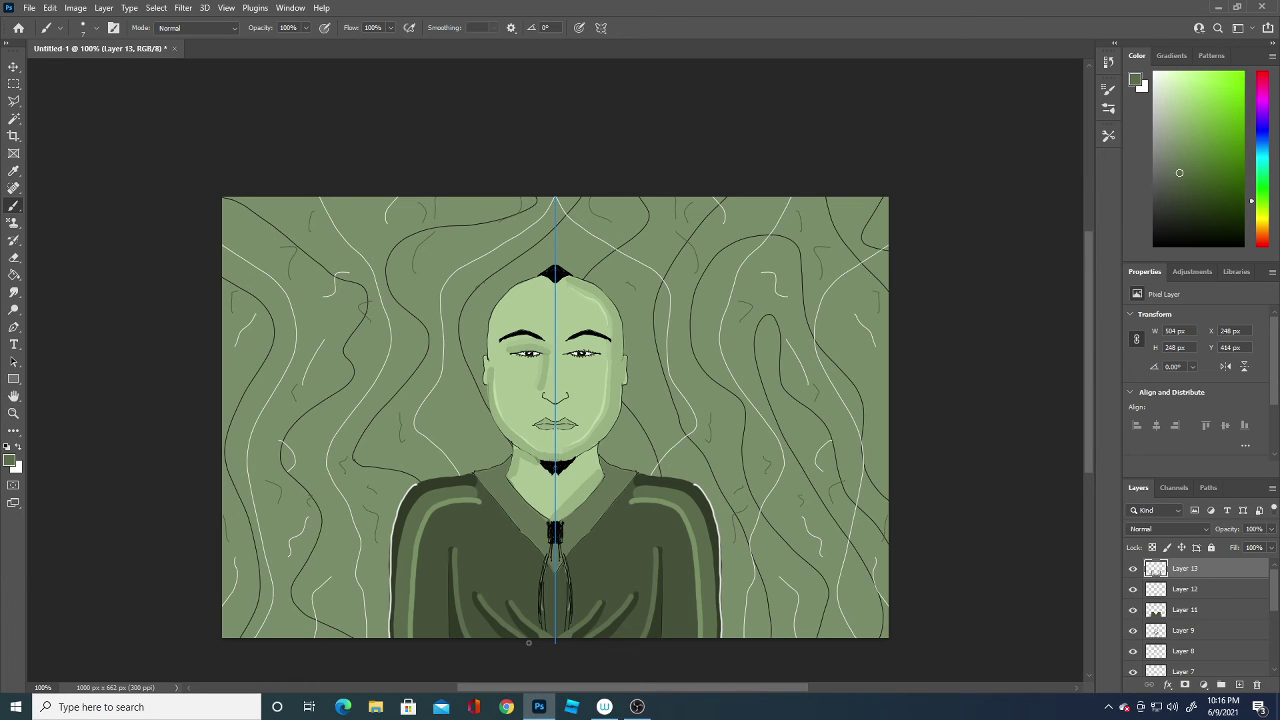
- Sample the sleeve highlight green 798e65, paint mirrored highlights along the arm stripes and lower folds, and thin the shirt highlights with the Eraser
{"action": "left_click", "coordinate": [10, 461]}
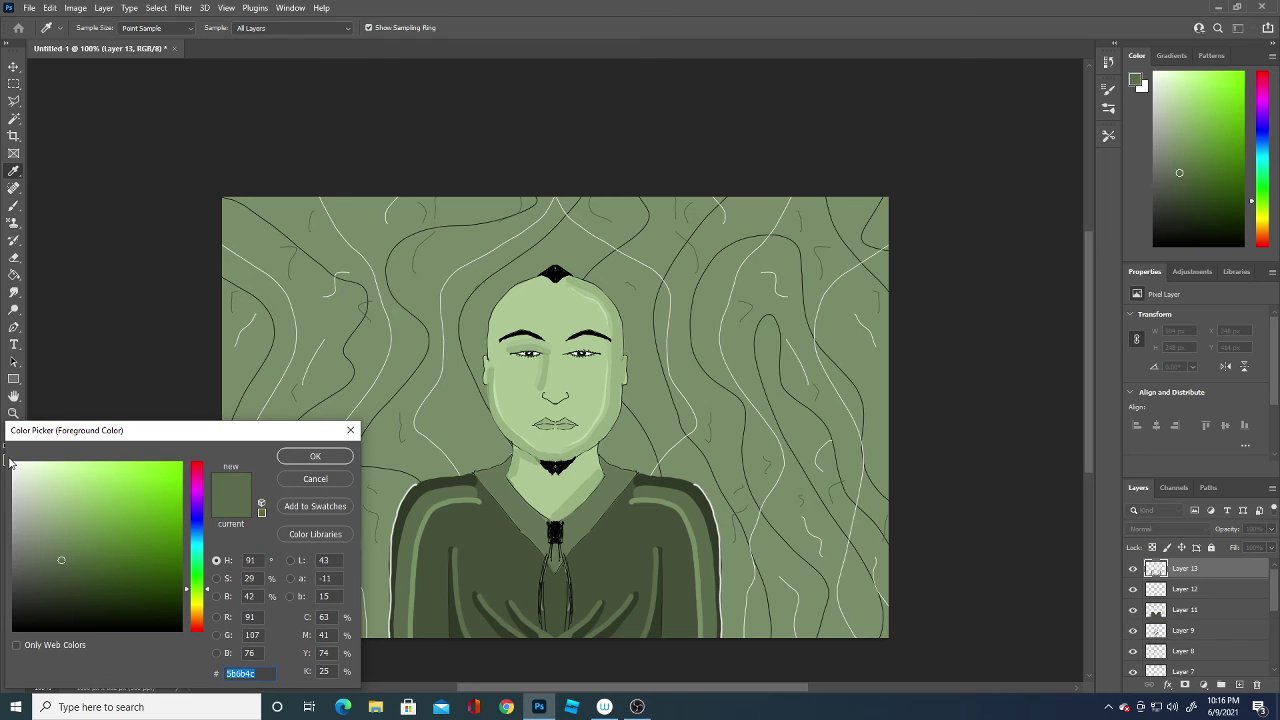
{"action": "left_click", "coordinate": [440, 502]}
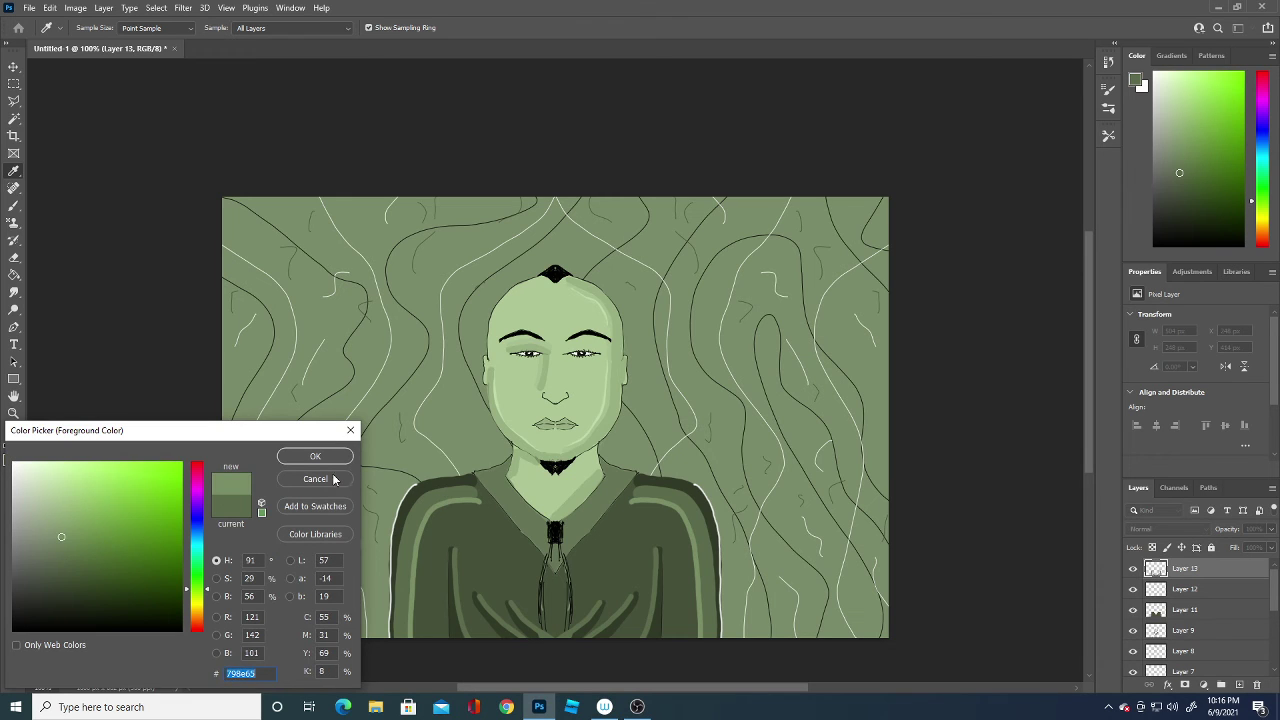
{"action": "left_click", "coordinate": [337, 458]}
{"action": "left_click_drag", "start_coordinate": [455, 552], "coordinate": [484, 645]}
{"action": "mouse_move", "coordinate": [486, 600]}
{"action": "left_mouse_down"}
{"action": "mouse_move", "coordinate": [544, 625]}
{"action": "mouse_move", "coordinate": [516, 605]}
{"action": "mouse_move", "coordinate": [551, 635]}
{"action": "left_mouse_up"}
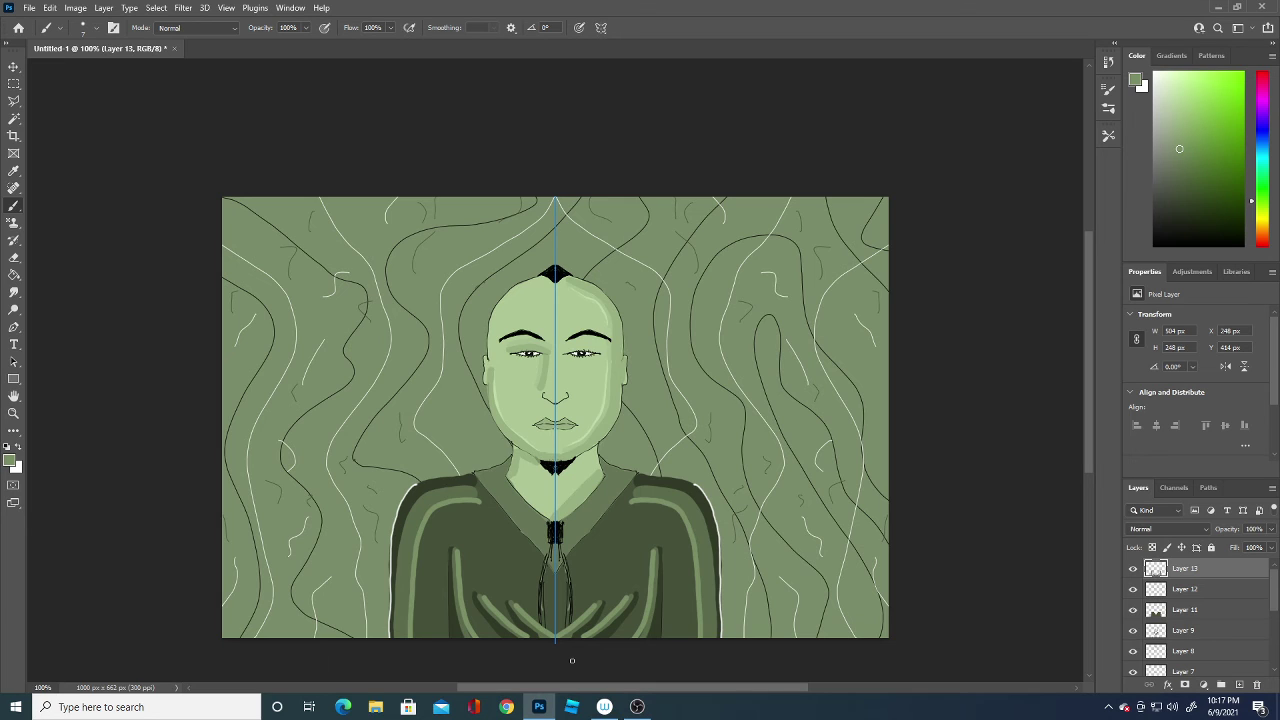
{"action": "left_click", "coordinate": [14, 258]}
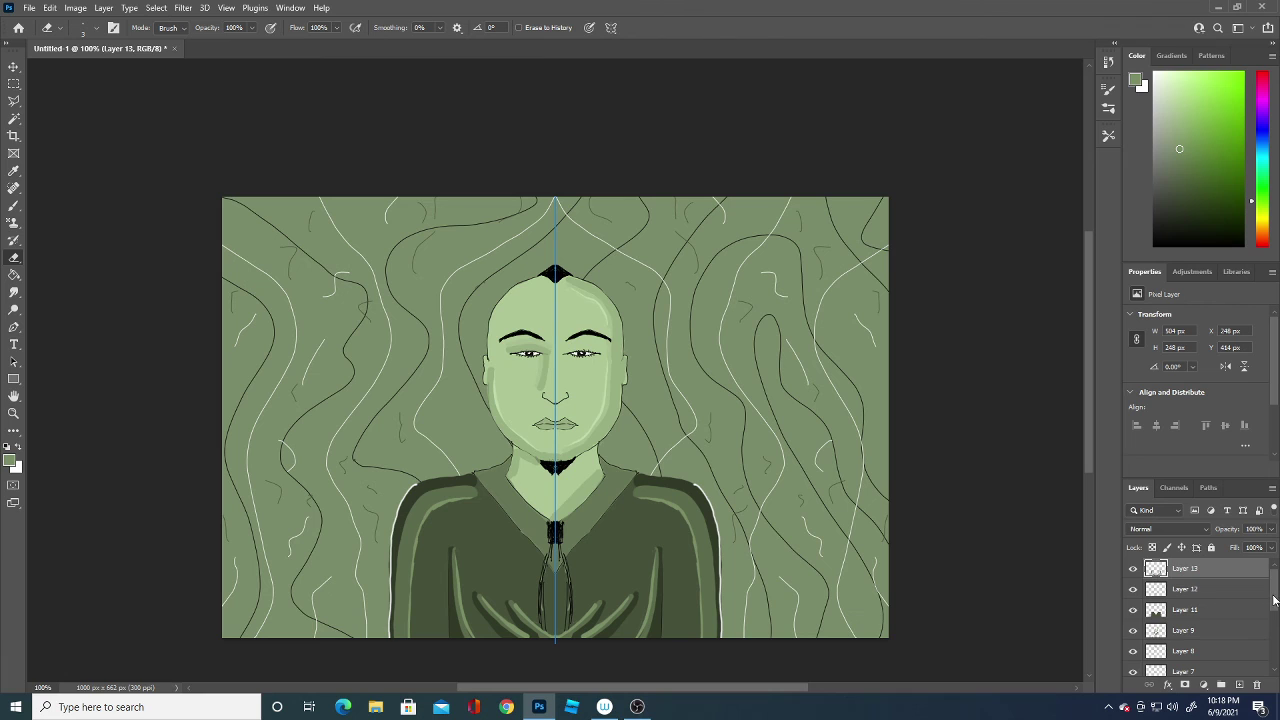
- Toggle the visibility of Layer 10 with the wavy background lines to compare, and leave the layer hidden
{"action": "left_click_drag", "start_coordinate": [1276, 600], "coordinate": [1277, 670]}
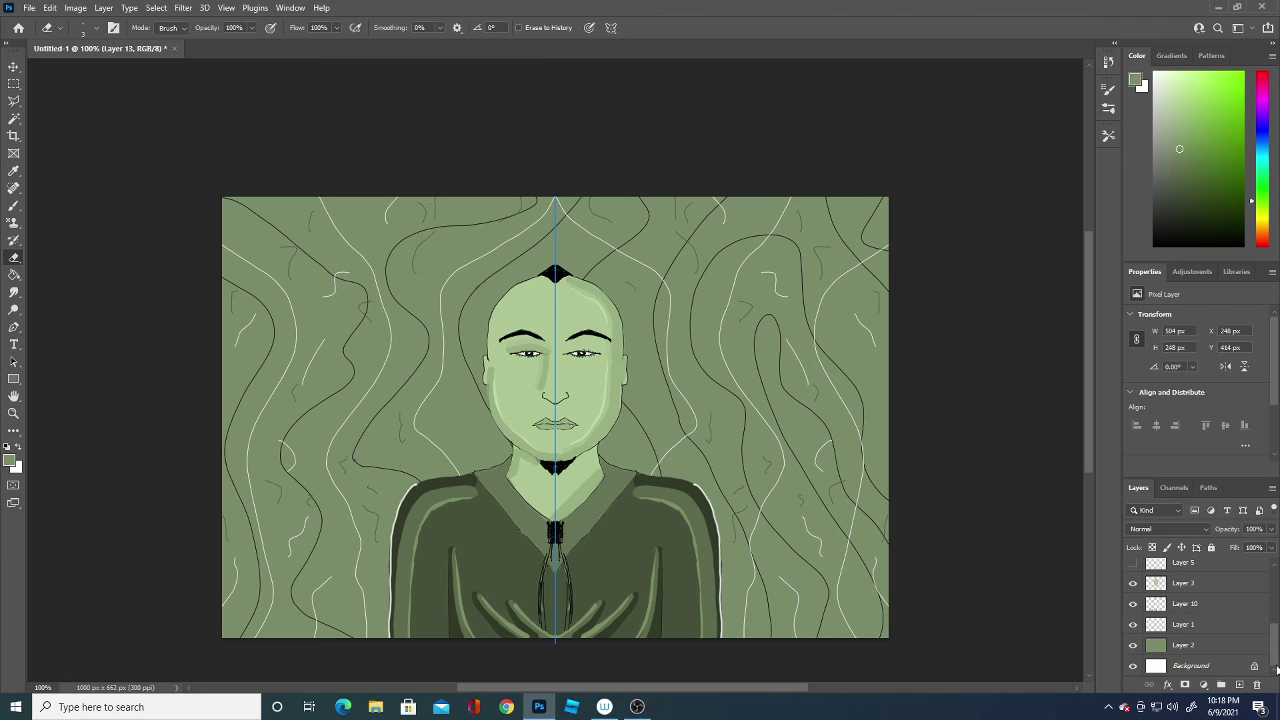
{"action": "left_click", "coordinate": [1133, 604]}
{"action": "left_click", "coordinate": [1133, 604]}
{"action": "left_click", "coordinate": [1133, 604]}
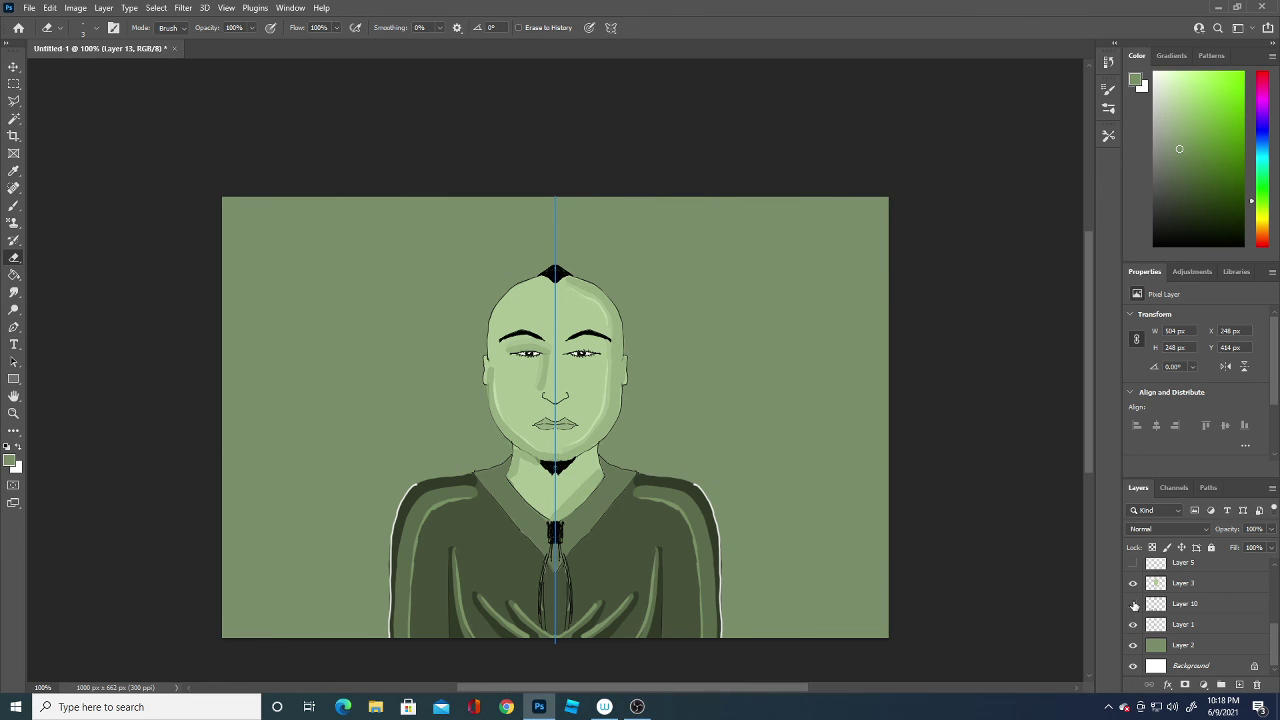
{"action": "left_click", "coordinate": [1133, 604]}
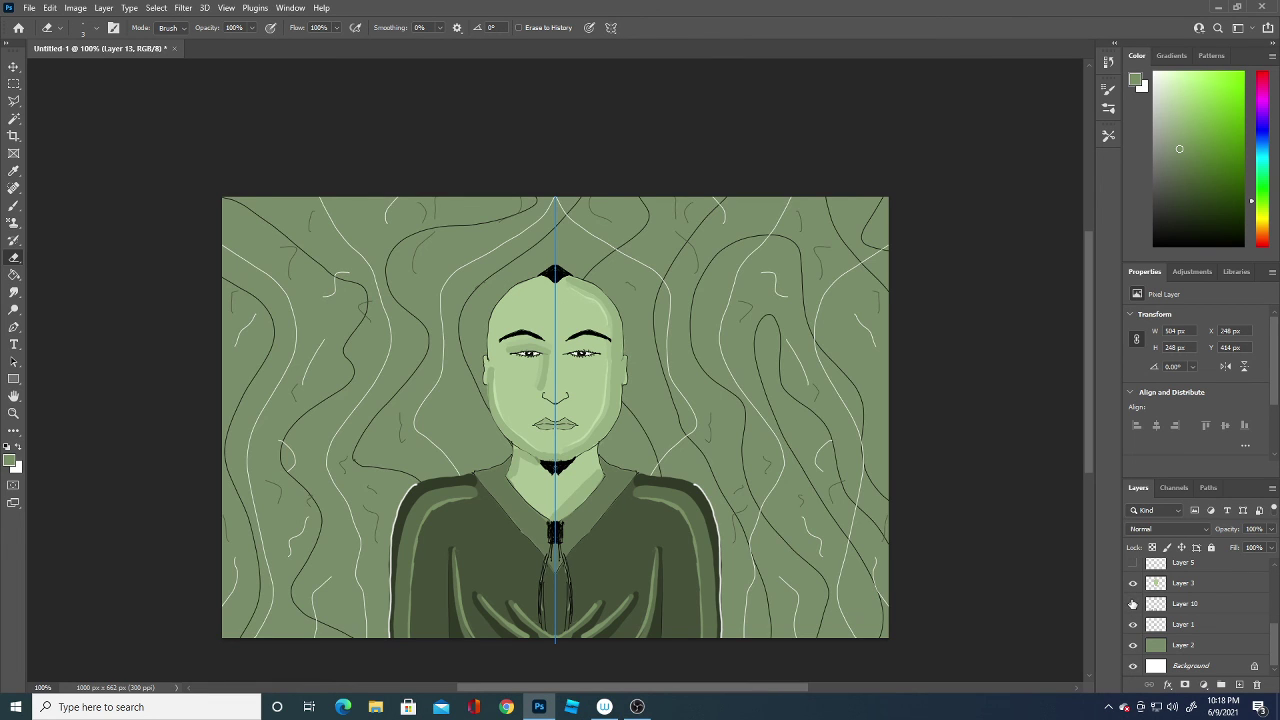
{"action": "left_click", "coordinate": [1133, 604]}
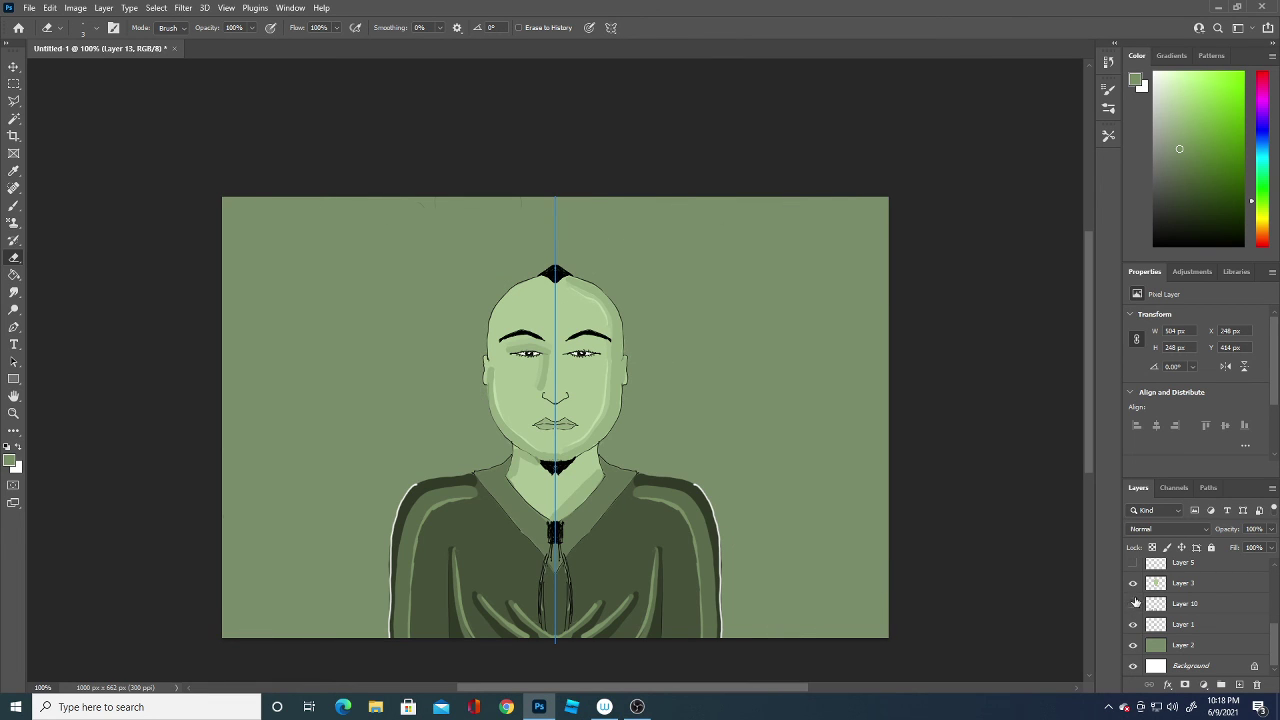
- Add a new layer directly above Layer 1 and set the foreground colour to the muted dark green 5c6c4d
{"action": "left_click", "coordinate": [1210, 624]}
{"action": "left_click", "coordinate": [1239, 684]}
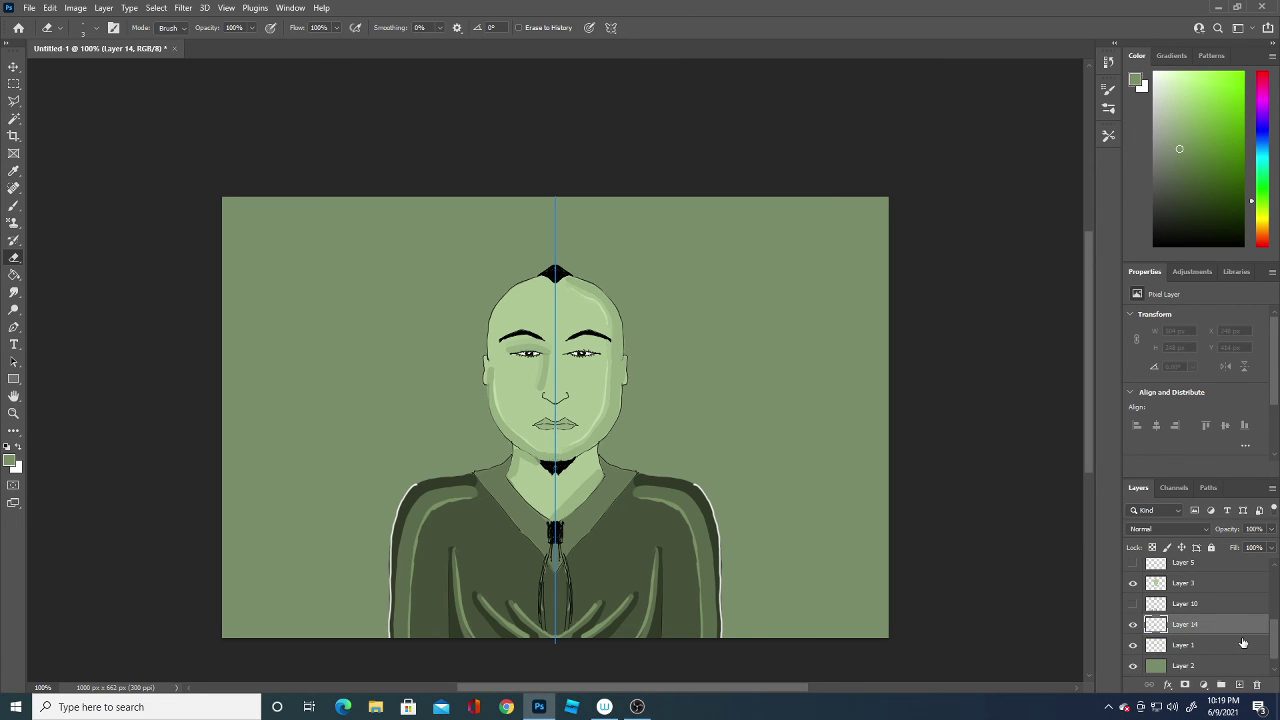
{"action": "left_click", "coordinate": [10, 460]}
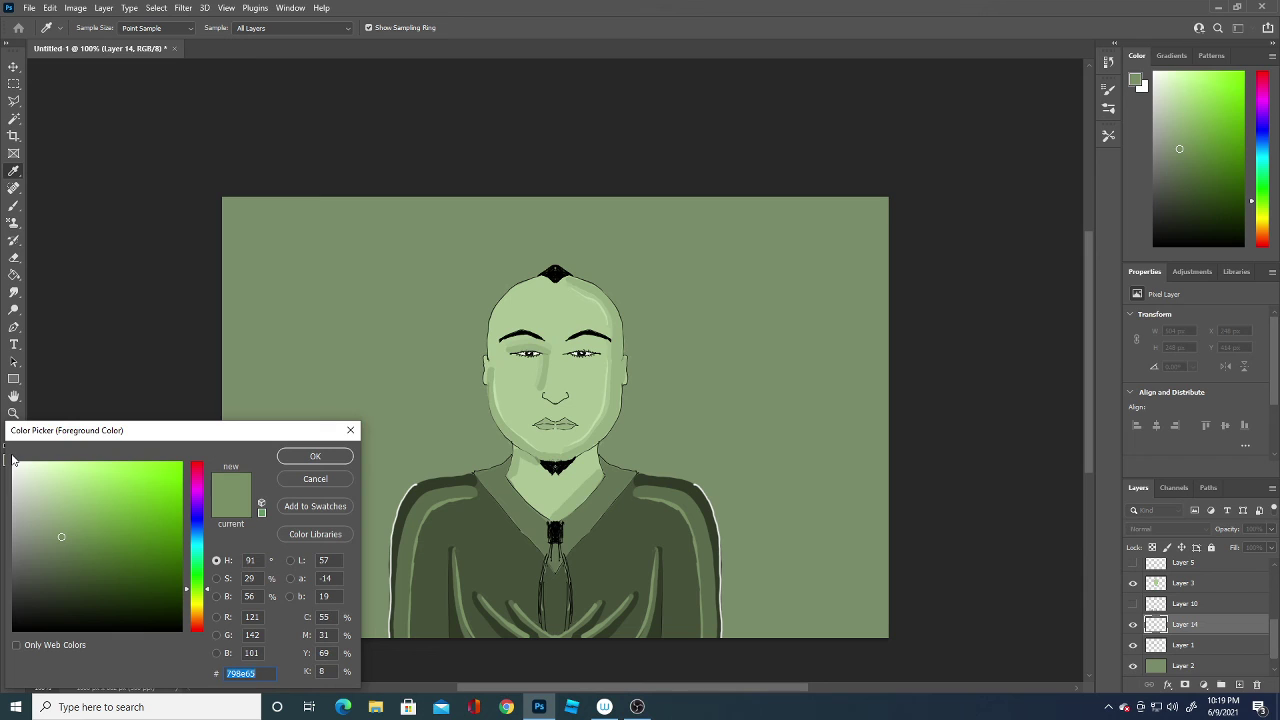
{"action": "key", "text": "Return"}
{"action": "key", "text": "e"}
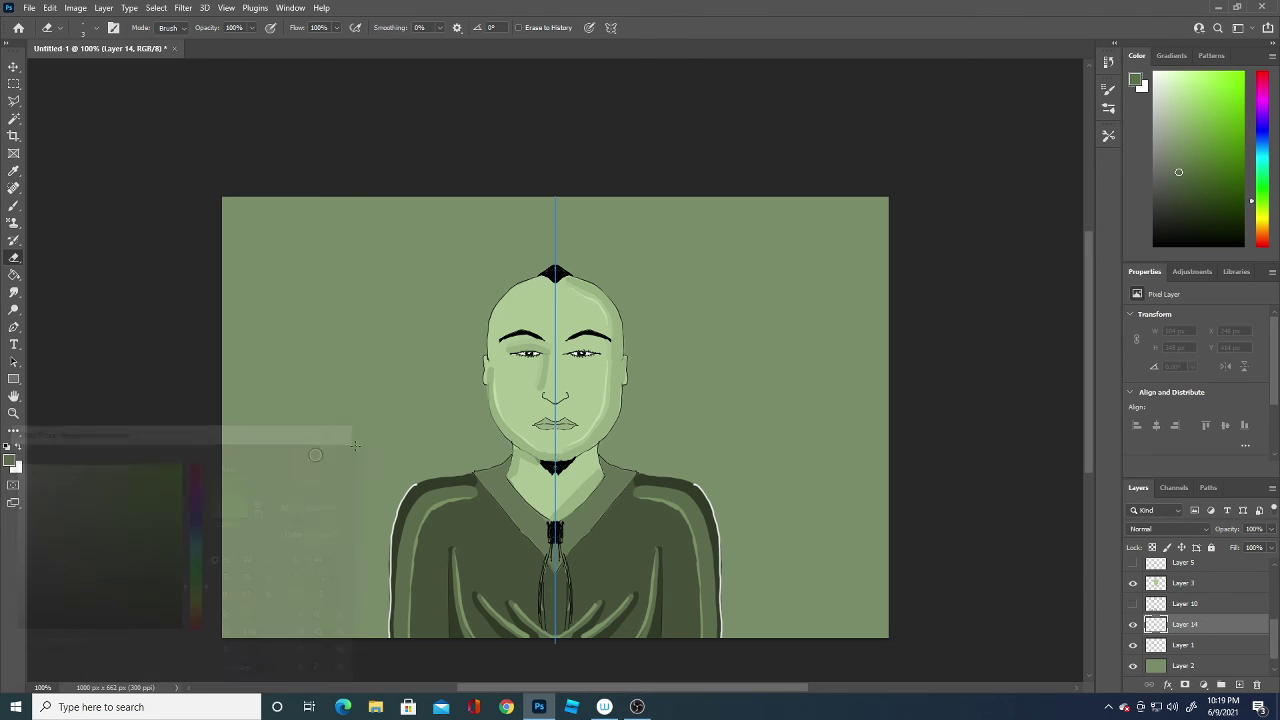
- Enlarge the Eraser tip to 26 px and add another new layer above Layer 14
{"action": "left_click", "coordinate": [96, 28]}
{"action": "left_click_drag", "start_coordinate": [83, 73], "coordinate": [111, 72]}
{"action": "left_click", "coordinate": [306, 646]}
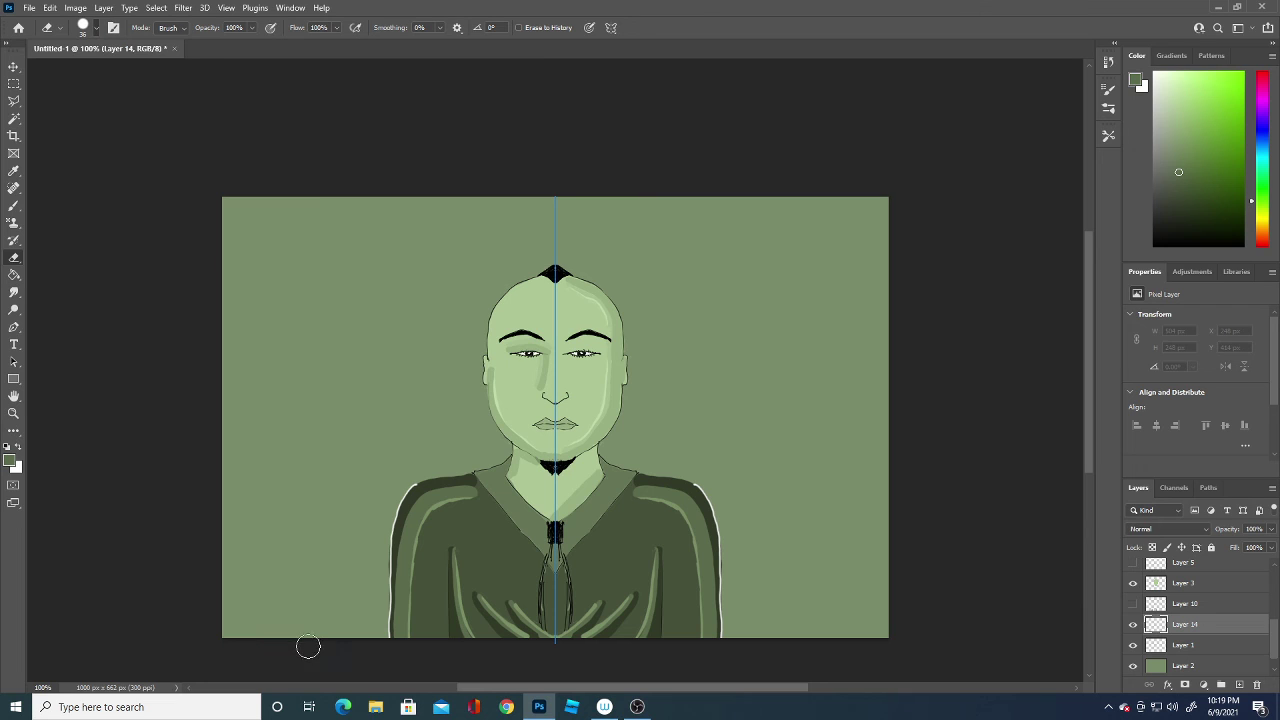
{"action": "left_click", "coordinate": [1241, 683]}
- Try painting mirrored curved lines down the background with the Brush in a slightly different dark green
{"action": "left_click", "coordinate": [10, 461]}
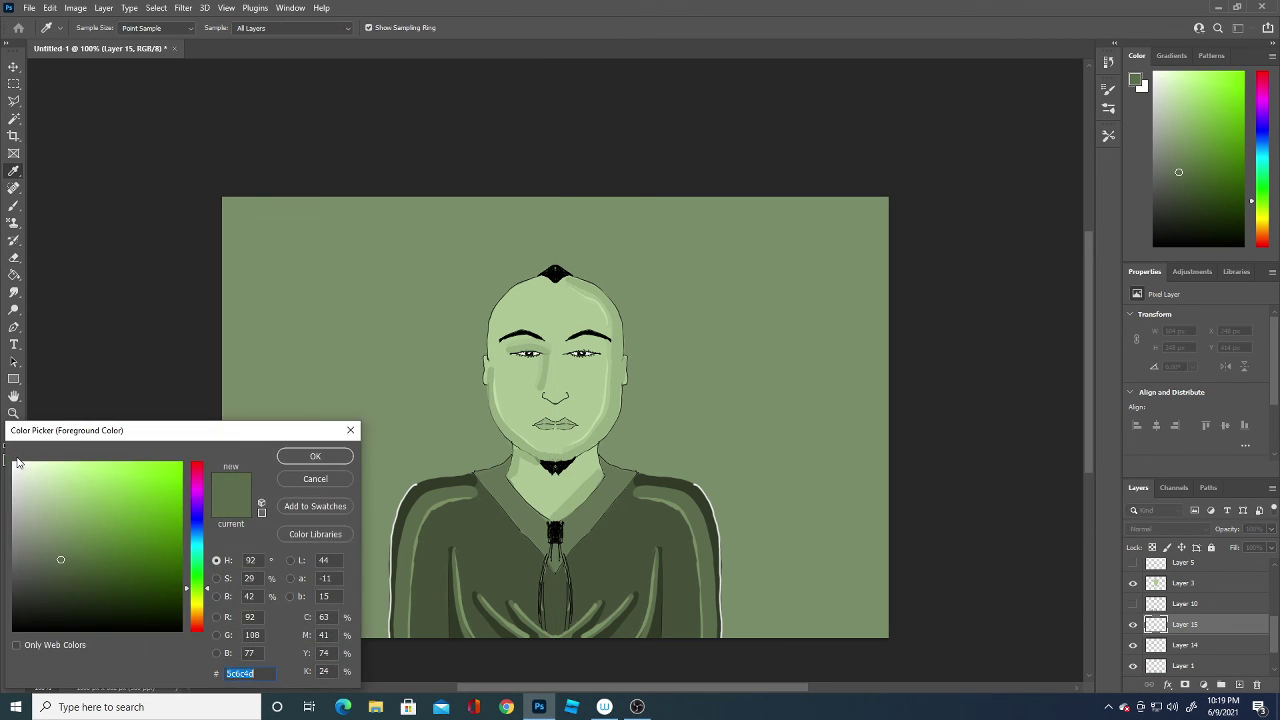
{"action": "left_click", "coordinate": [312, 457]}
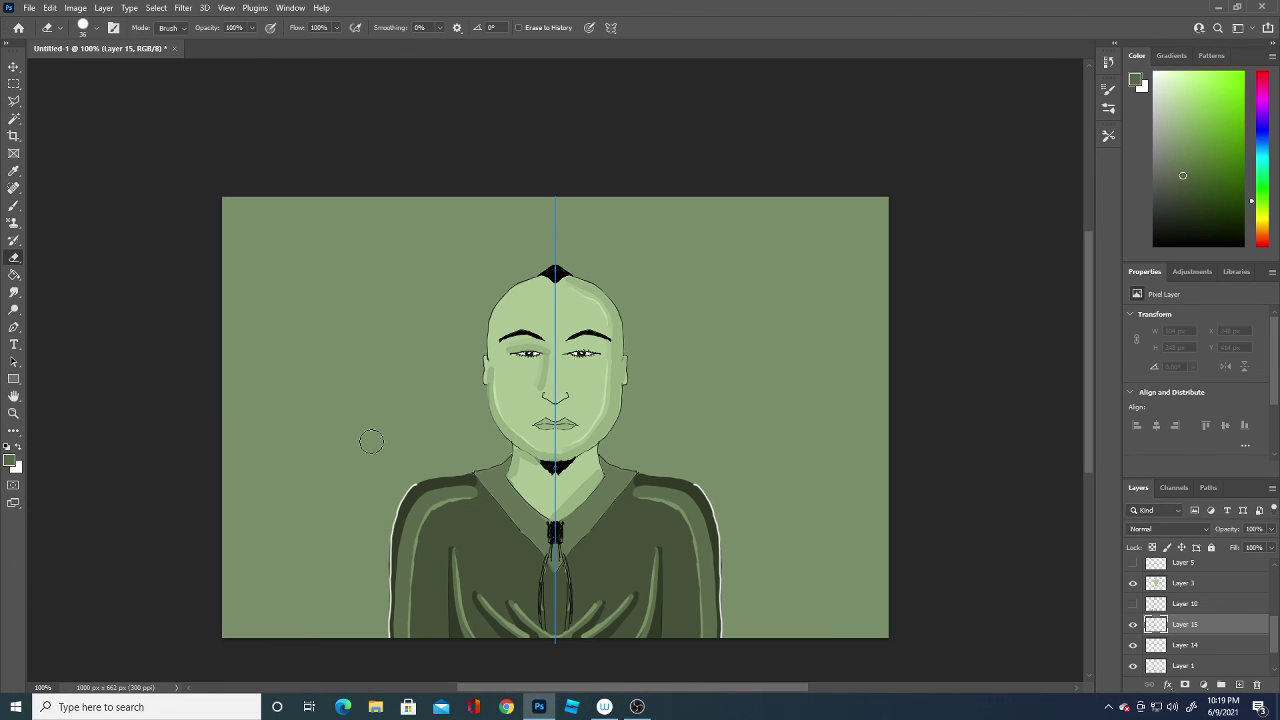
{"action": "left_click", "coordinate": [14, 205]}
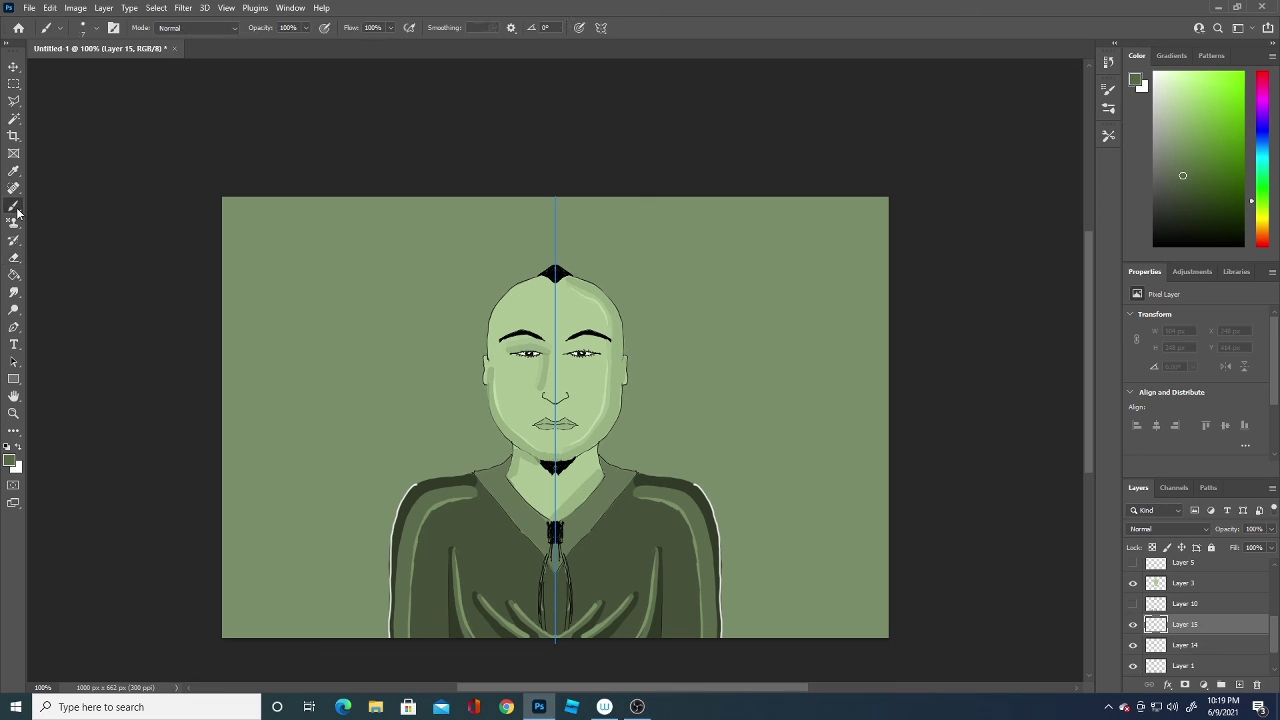
{"action": "mouse_move", "coordinate": [314, 635]}
{"action": "left_mouse_down"}
{"action": "mouse_move", "coordinate": [327, 555]}
{"action": "mouse_move", "coordinate": [408, 430]}
{"action": "left_mouse_up"}
{"action": "mouse_move", "coordinate": [214, 188]}
{"action": "left_mouse_down"}
{"action": "mouse_move", "coordinate": [370, 330]}
{"action": "mouse_move", "coordinate": [240, 645]}
{"action": "left_mouse_up"}
{"action": "key", "text": "ctrl+z"}
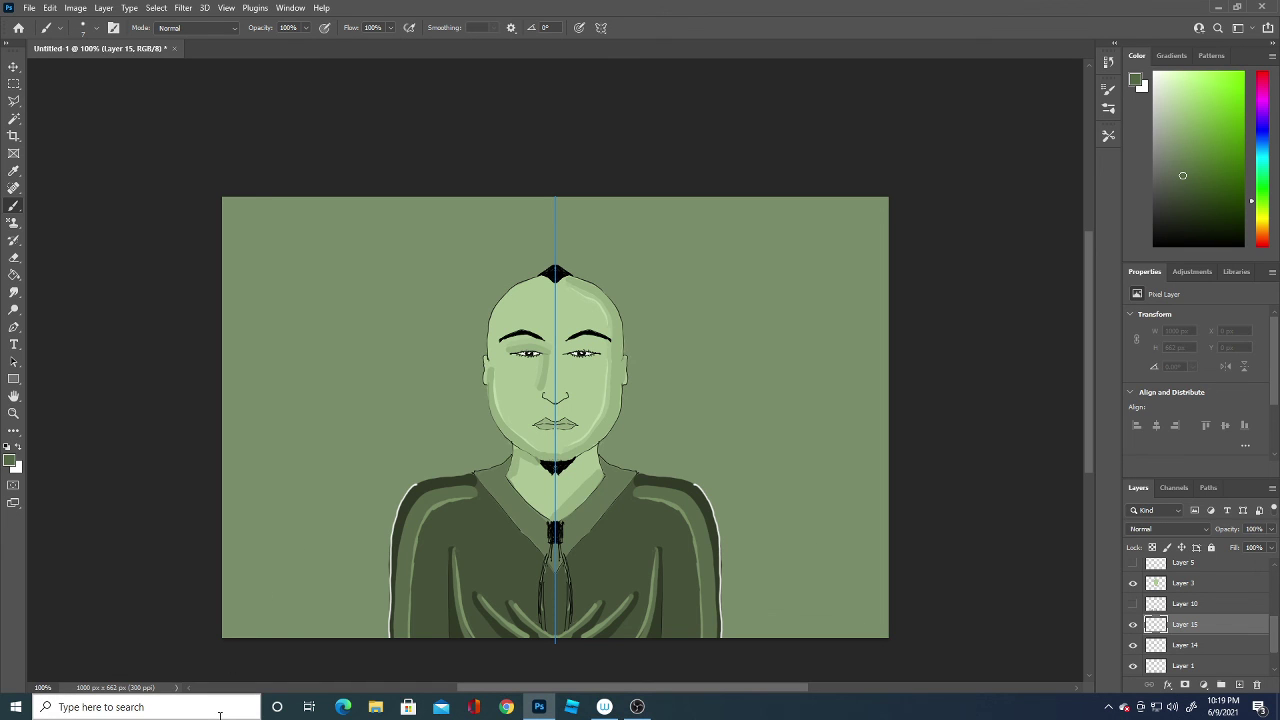
- Set the foreground colour to a4b892 and paint two mirrored pairs of long wavy lines down the background on Layer 15
{"action": "left_click", "coordinate": [10, 461]}
{"action": "left_click", "coordinate": [329, 375]}
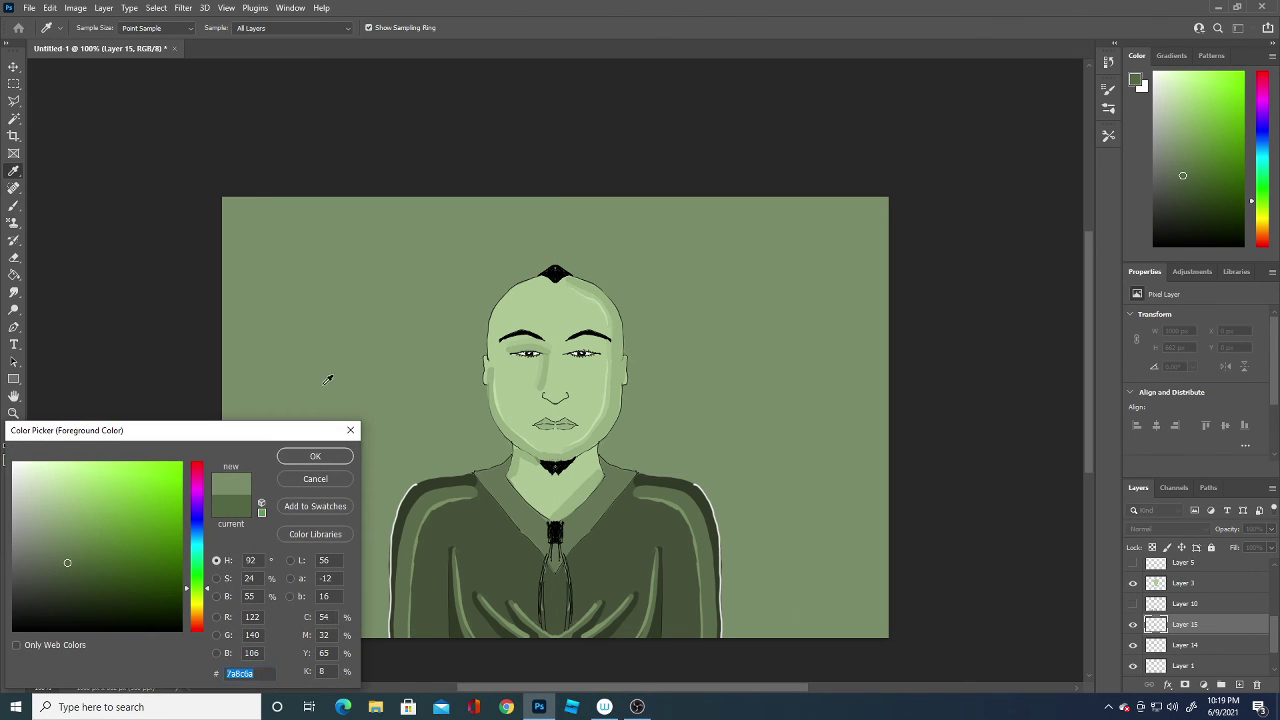
{"action": "left_click", "coordinate": [50, 508]}
{"action": "left_click", "coordinate": [315, 456]}
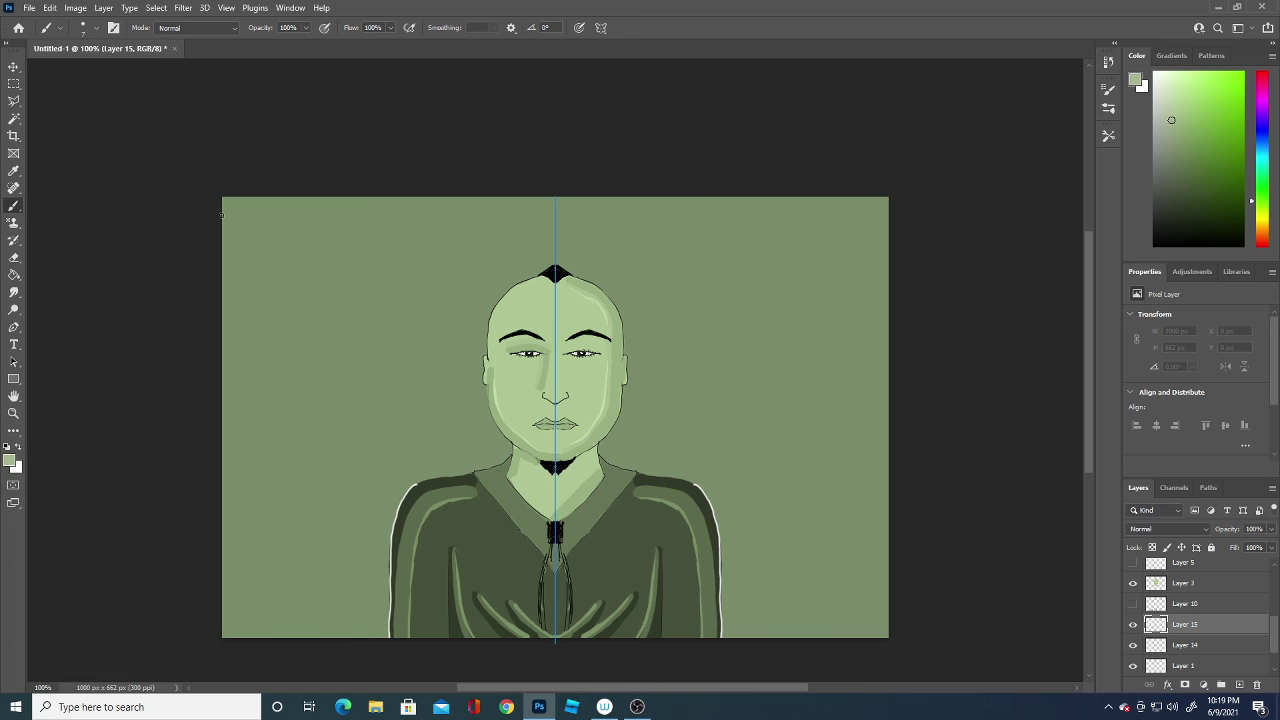
{"action": "mouse_move", "coordinate": [198, 190]}
{"action": "left_mouse_down"}
{"action": "mouse_move", "coordinate": [291, 265]}
{"action": "mouse_move", "coordinate": [318, 408]}
{"action": "mouse_move", "coordinate": [240, 640]}
{"action": "left_mouse_up"}
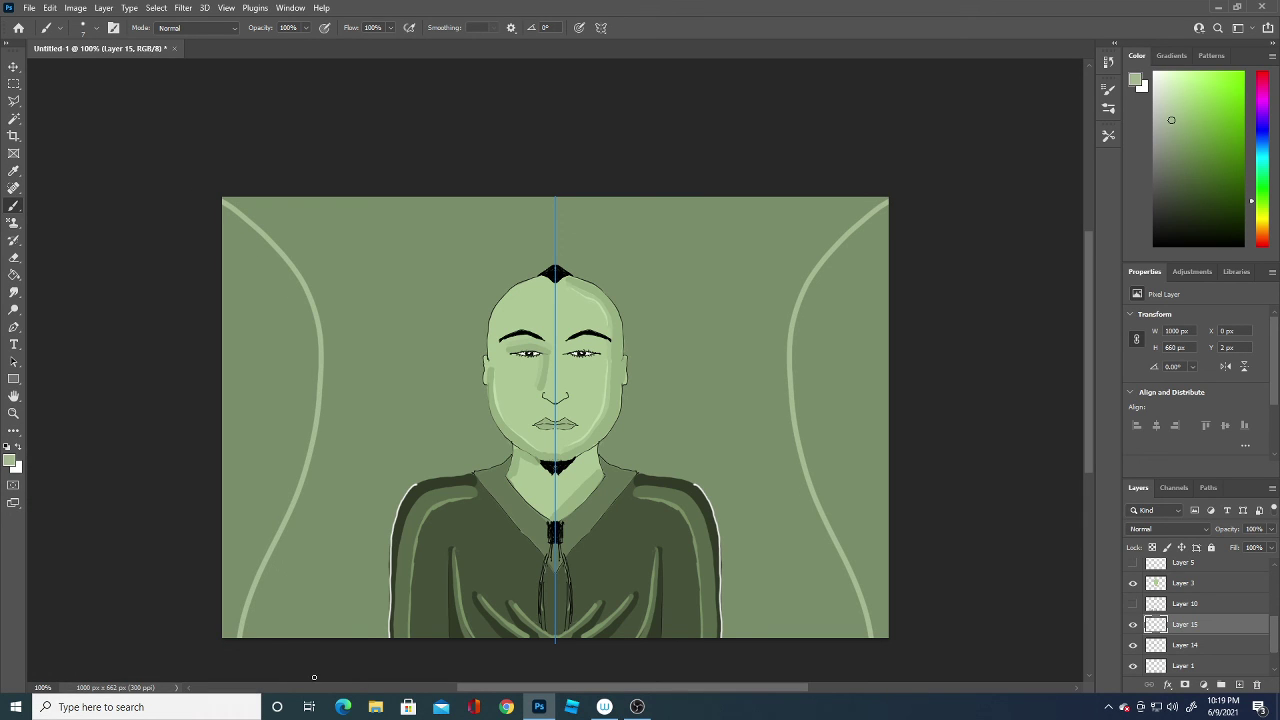
{"action": "mouse_move", "coordinate": [290, 645]}
{"action": "left_mouse_down"}
{"action": "mouse_move", "coordinate": [295, 588]}
{"action": "mouse_move", "coordinate": [391, 404]}
{"action": "mouse_move", "coordinate": [355, 185]}
{"action": "left_mouse_up"}
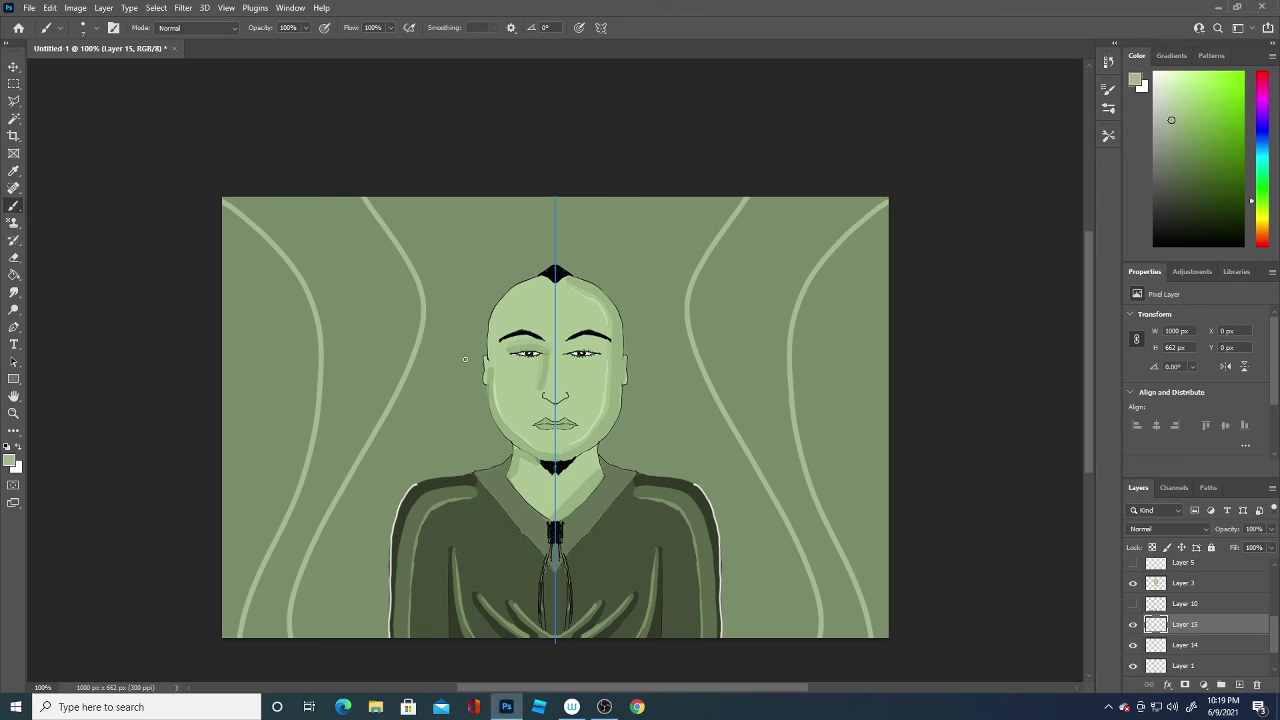
{"action": "left_click_drag", "start_coordinate": [459, 168], "coordinate": [468, 478]}
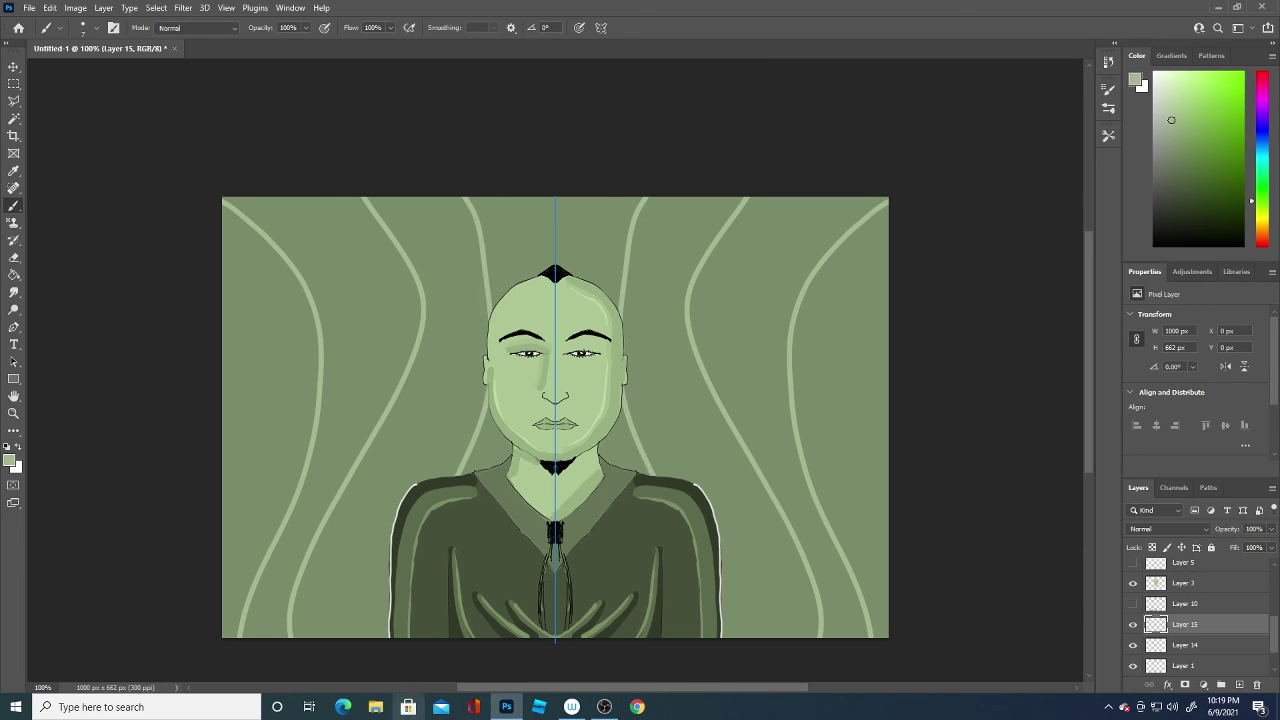
{"action": "key", "text": "ctrl+z"}
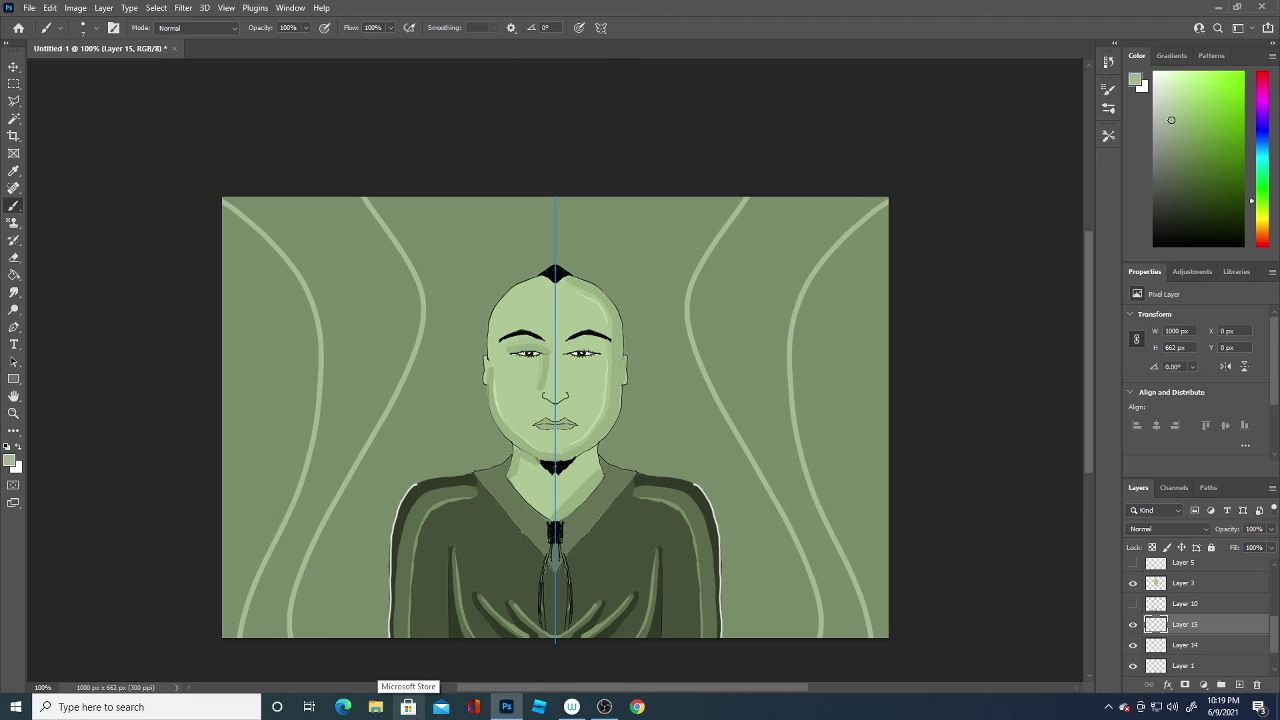
- Paint shorter mirrored curved lines between and outside the long waves, above the head, and beside the lower arms
{"action": "left_click_drag", "start_coordinate": [282, 180], "coordinate": [358, 338]}
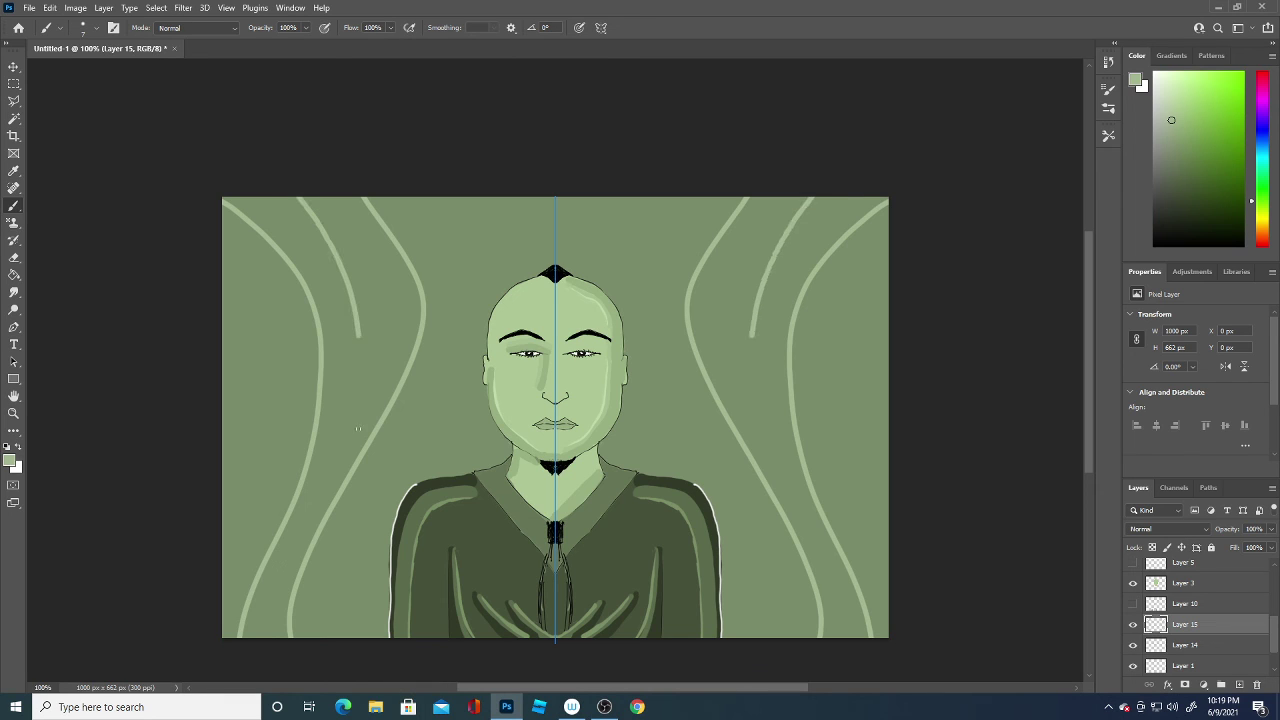
{"action": "mouse_move", "coordinate": [222, 278]}
{"action": "left_mouse_down"}
{"action": "mouse_move", "coordinate": [258, 327]}
{"action": "mouse_move", "coordinate": [272, 442]}
{"action": "left_mouse_up"}
{"action": "mouse_move", "coordinate": [630, 272]}
{"action": "left_mouse_down"}
{"action": "mouse_move", "coordinate": [634, 190]}
{"action": "mouse_move", "coordinate": [541, 130]}
{"action": "left_mouse_up"}
{"action": "left_click_drag", "start_coordinate": [750, 567], "coordinate": [760, 640]}
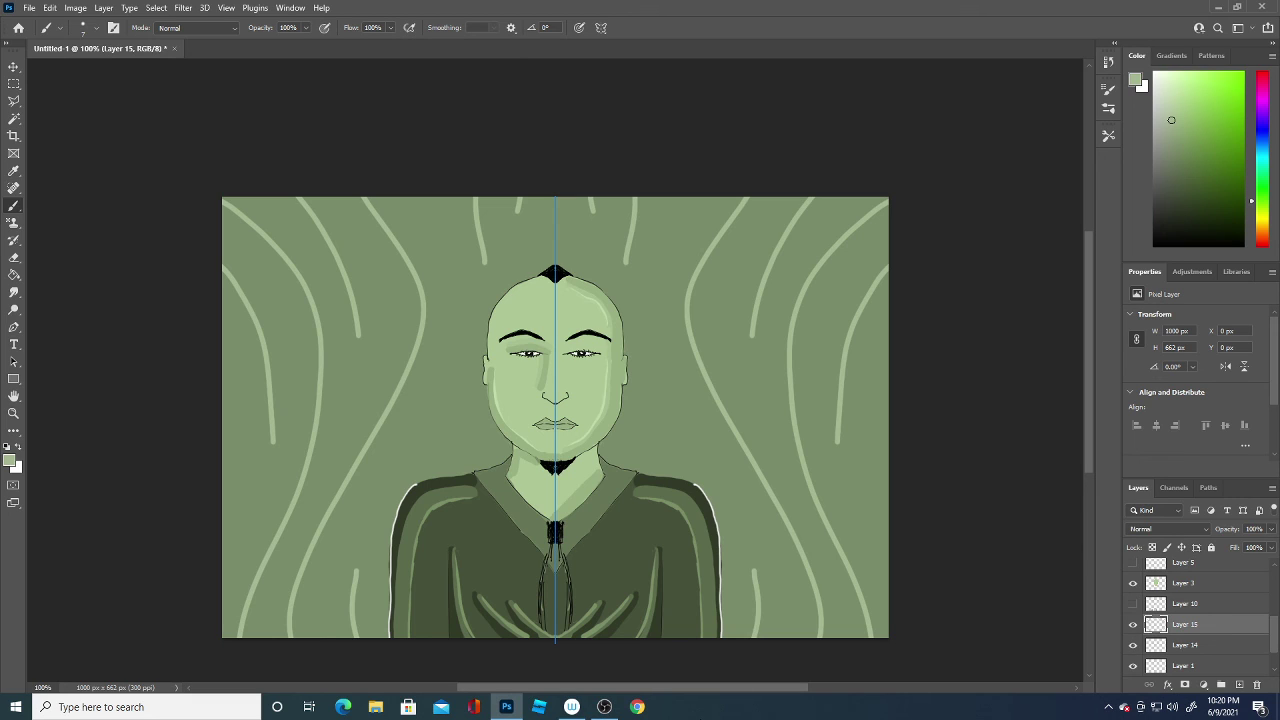
- Place a mirrored trail of dots from the short lines beside the arms up around the shoulders
{"action": "left_click", "coordinate": [356, 558]}
{"action": "left_click", "coordinate": [359, 539]}
{"action": "left_click", "coordinate": [362, 529]}
{"action": "left_click", "coordinate": [372, 512]}
{"action": "left_click", "coordinate": [377, 503]}
{"action": "left_click", "coordinate": [391, 485]}
{"action": "left_click", "coordinate": [398, 477]}
- Paint a mirrored curved line from the shoulder dots up past the head, and continue it with dots to the canvas's upper edge
{"action": "mouse_move", "coordinate": [436, 455]}
{"action": "left_mouse_down"}
{"action": "mouse_move", "coordinate": [454, 425]}
{"action": "mouse_move", "coordinate": [437, 286]}
{"action": "left_mouse_up"}
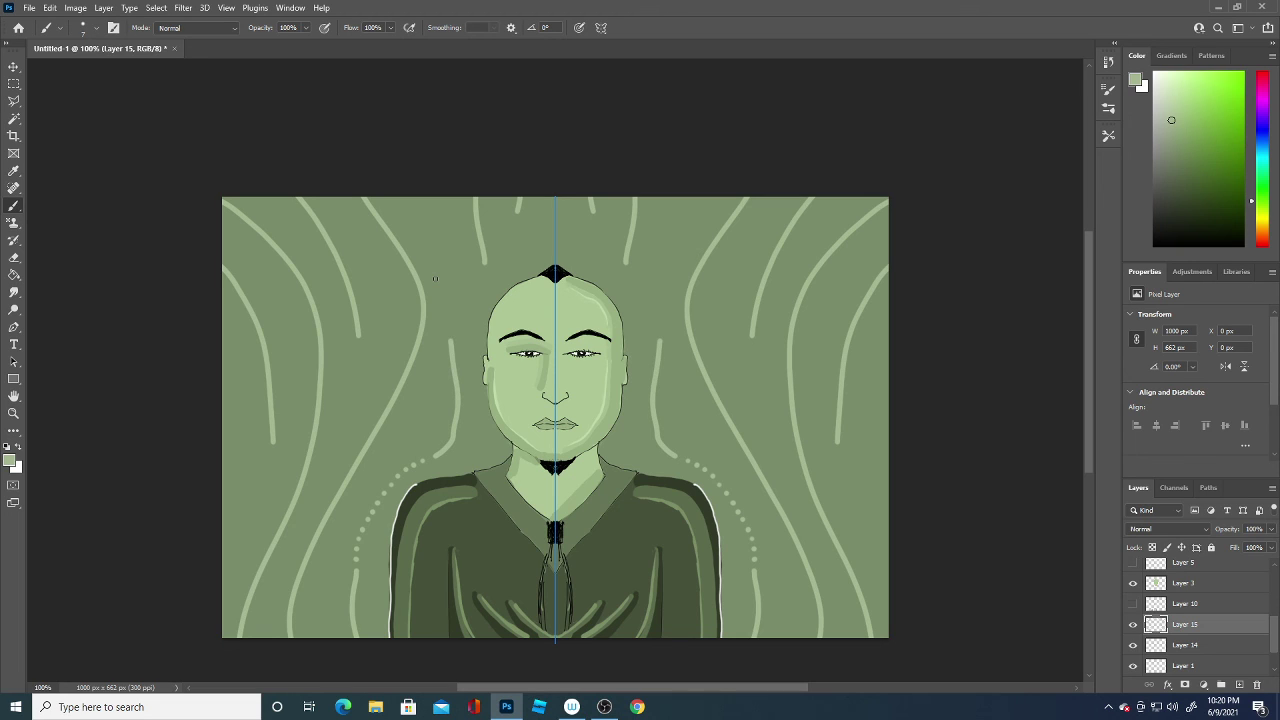
{"action": "key", "text": "ctrl+z"}
{"action": "mouse_move", "coordinate": [434, 454]}
{"action": "left_mouse_down"}
{"action": "mouse_move", "coordinate": [458, 422]}
{"action": "mouse_move", "coordinate": [447, 272]}
{"action": "mouse_move", "coordinate": [427, 206]}
{"action": "mouse_move", "coordinate": [442, 251]}
{"action": "mouse_move", "coordinate": [427, 201]}
{"action": "left_mouse_up"}
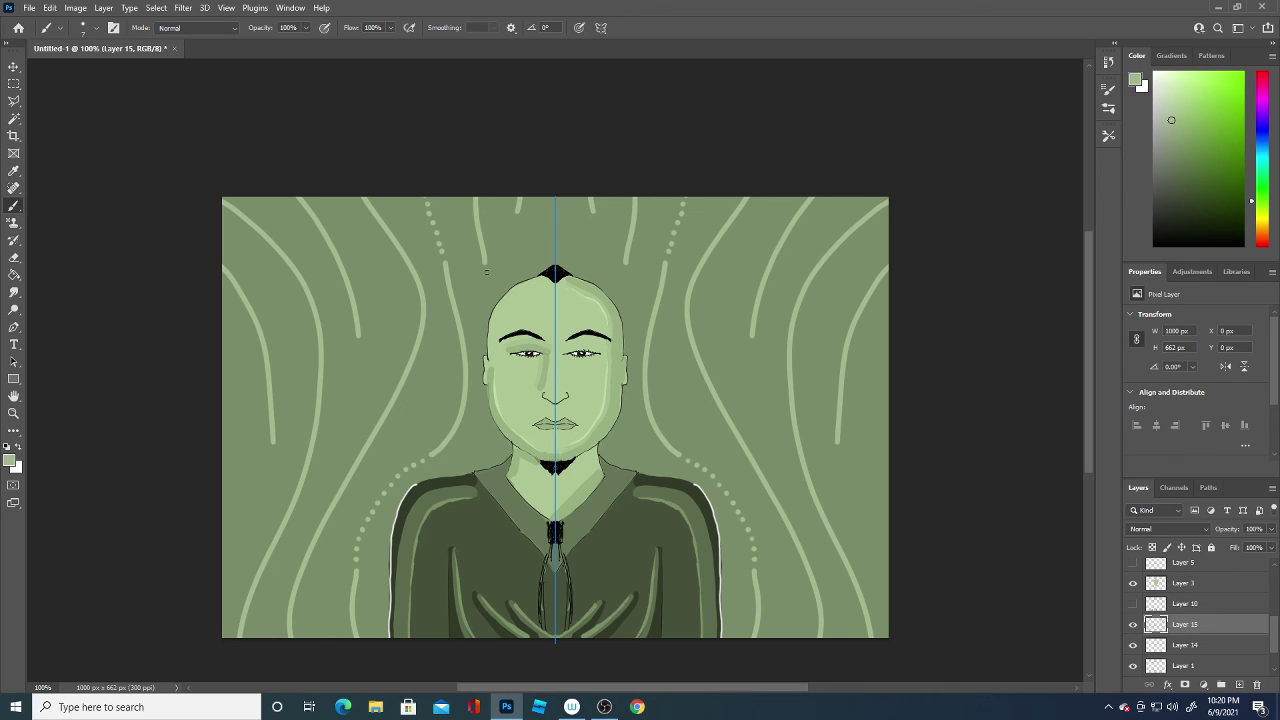
- Extend the remaining short background lines with mirrored dots and curved strokes towards the head, the lower edge and the outer edges
{"action": "left_click_drag", "start_coordinate": [486, 271], "coordinate": [488, 297]}
{"action": "left_click_drag", "start_coordinate": [518, 218], "coordinate": [533, 281]}
{"action": "left_click_drag", "start_coordinate": [755, 348], "coordinate": [841, 636]}
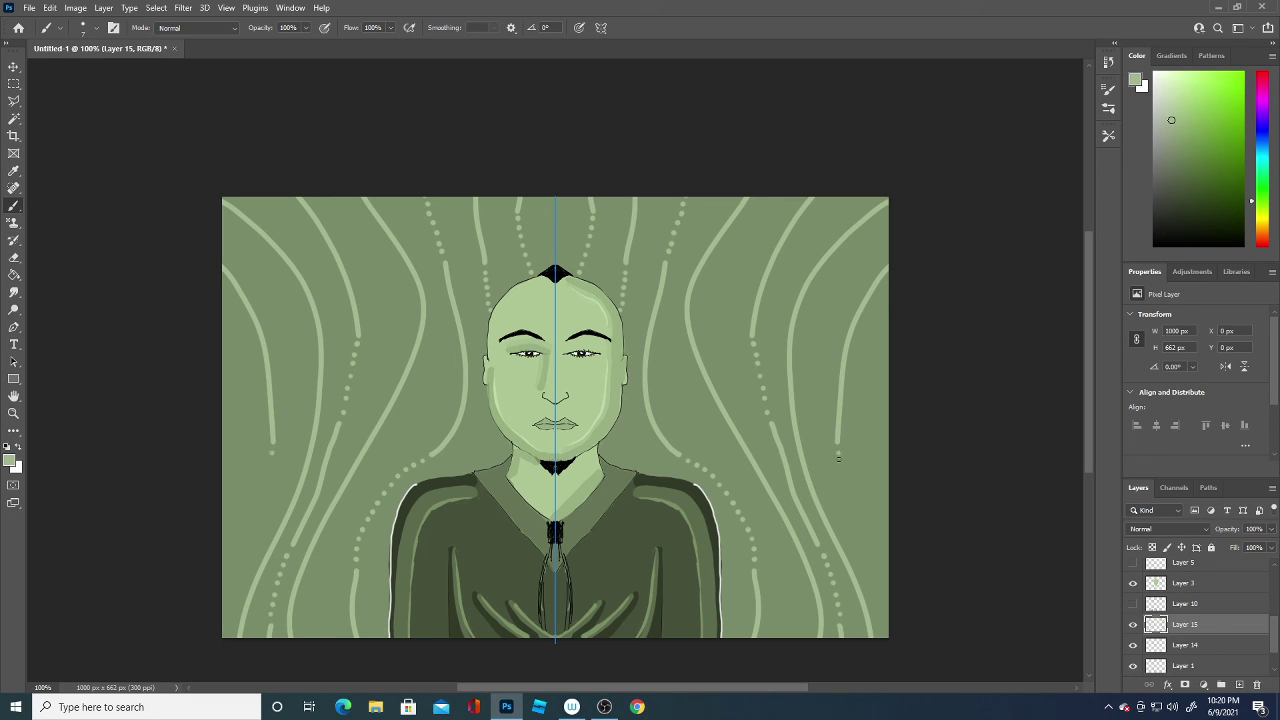
{"action": "left_click", "coordinate": [838, 466]}
{"action": "left_click_drag", "start_coordinate": [840, 494], "coordinate": [892, 556]}
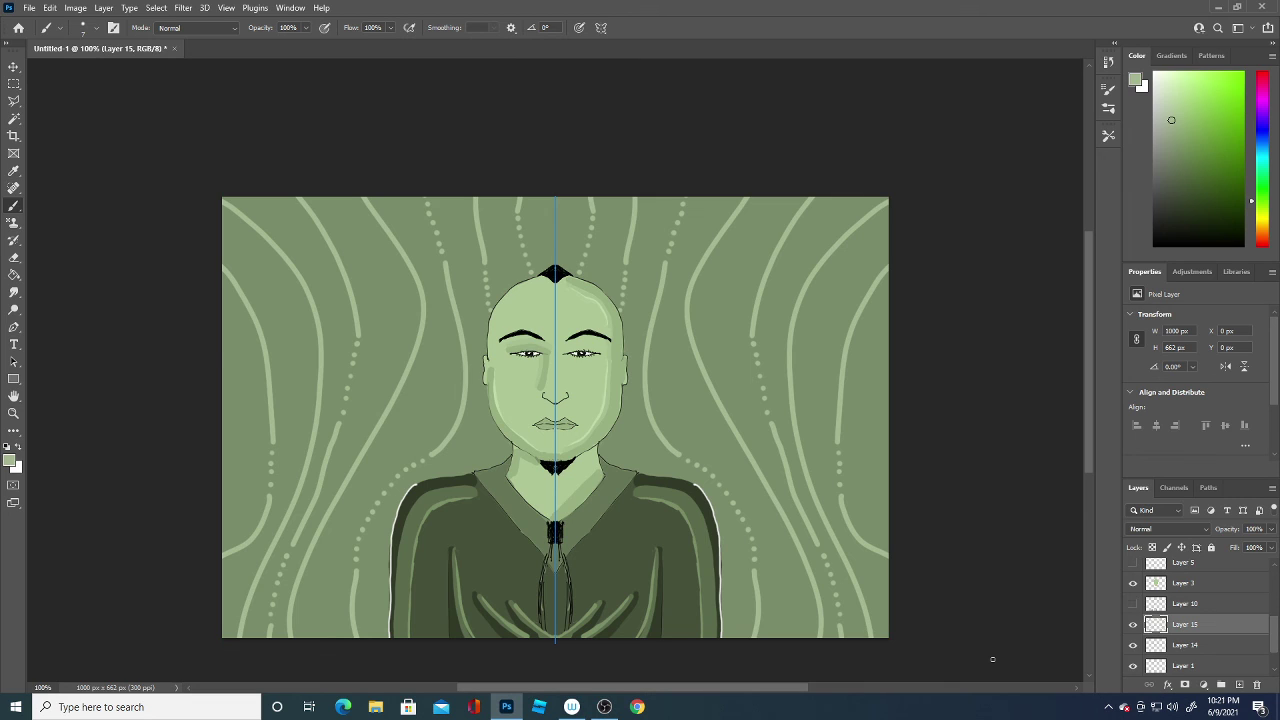
- Add a mirrored line at the canvas's outer edges made of a short curve, a trail of dots and a curve back outwards
{"action": "left_click_drag", "start_coordinate": [220, 338], "coordinate": [240, 384]}
{"action": "left_click", "coordinate": [239, 403]}
{"action": "left_click", "coordinate": [239, 411]}
{"action": "left_click", "coordinate": [238, 421]}
{"action": "left_click", "coordinate": [238, 429]}
{"action": "left_click", "coordinate": [238, 437]}
{"action": "left_click", "coordinate": [237, 445]}
{"action": "left_click", "coordinate": [237, 453]}
{"action": "left_click_drag", "start_coordinate": [237, 462], "coordinate": [157, 574]}
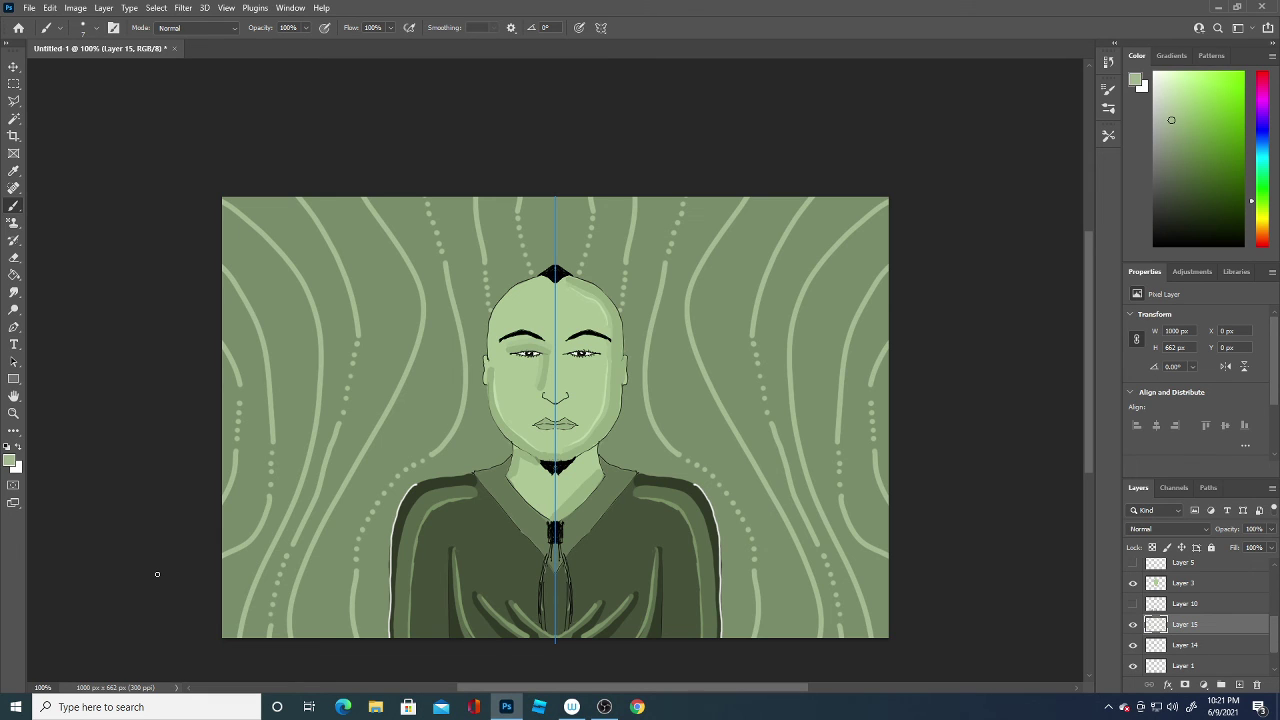
- Sample the nose shadow green 98b082, add a new layer above Layer 13, and paint mirrored shading above the eyes
{"action": "left_click", "coordinate": [10, 461]}
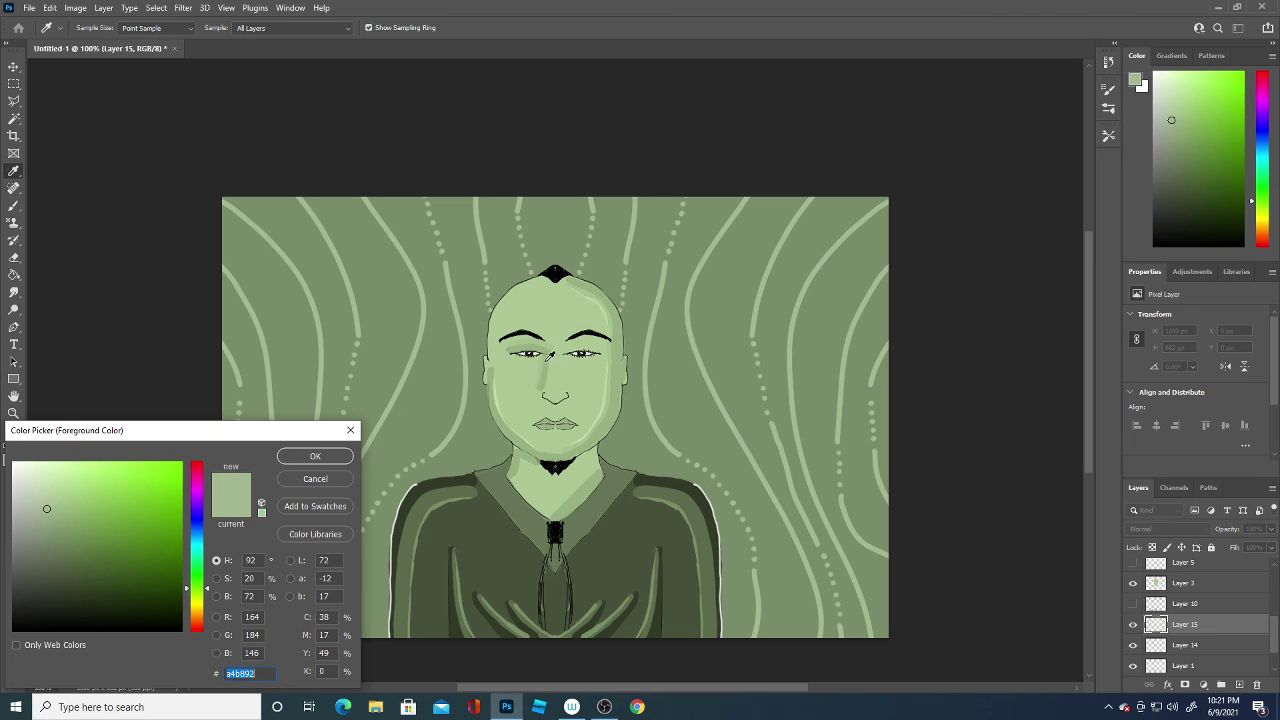
{"action": "left_click", "coordinate": [546, 358]}
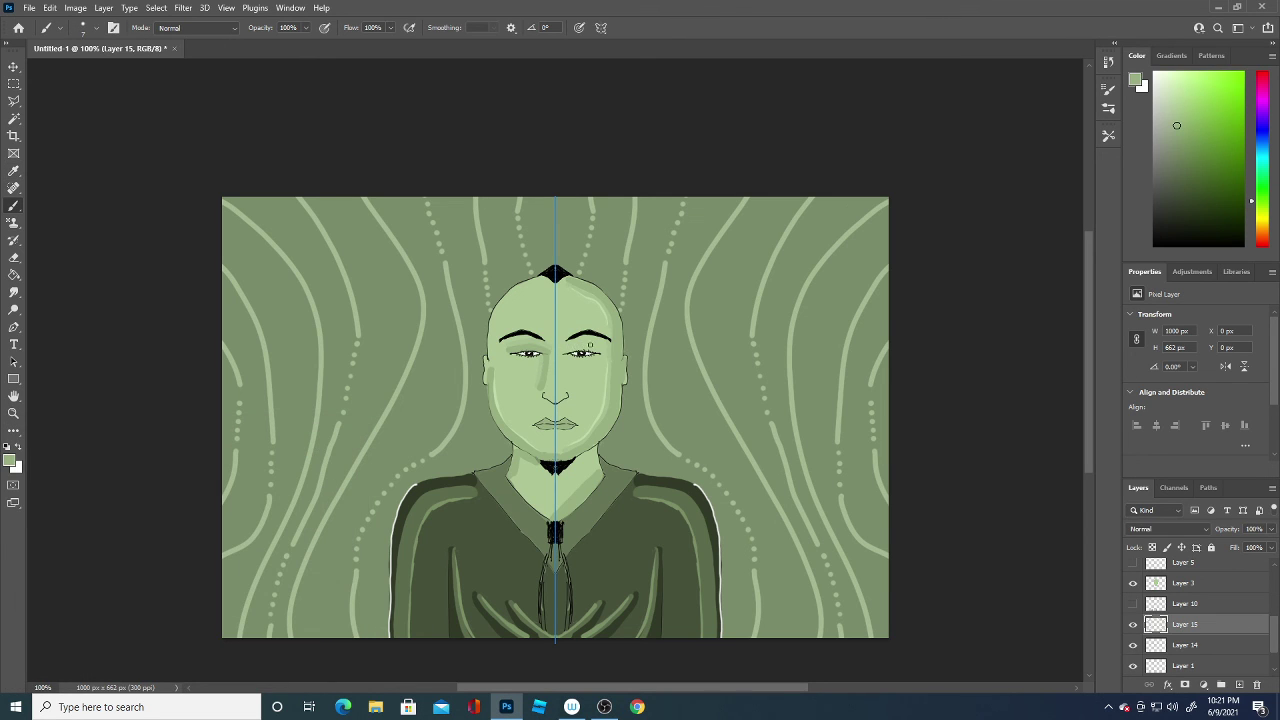
{"action": "left_click_drag", "start_coordinate": [1274, 621], "coordinate": [1274, 575]}
{"action": "left_click", "coordinate": [1226, 570]}
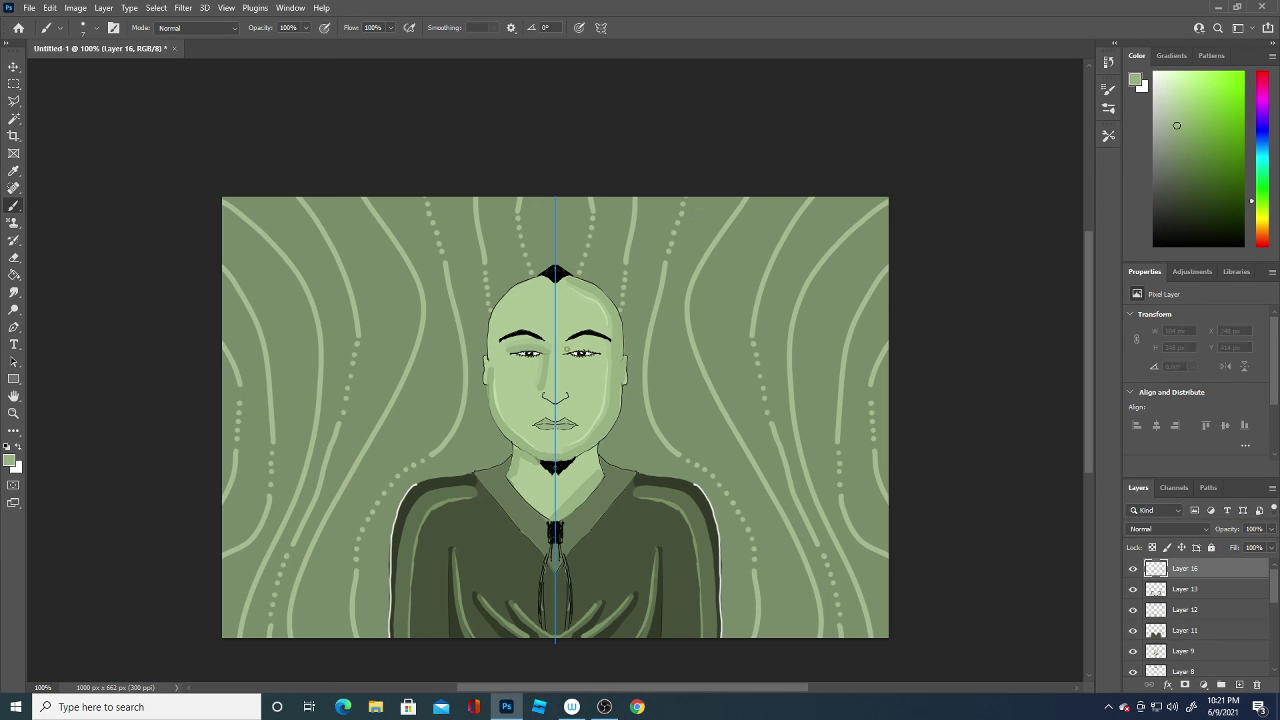
{"action": "left_click_drag", "start_coordinate": [585, 348], "coordinate": [598, 350]}
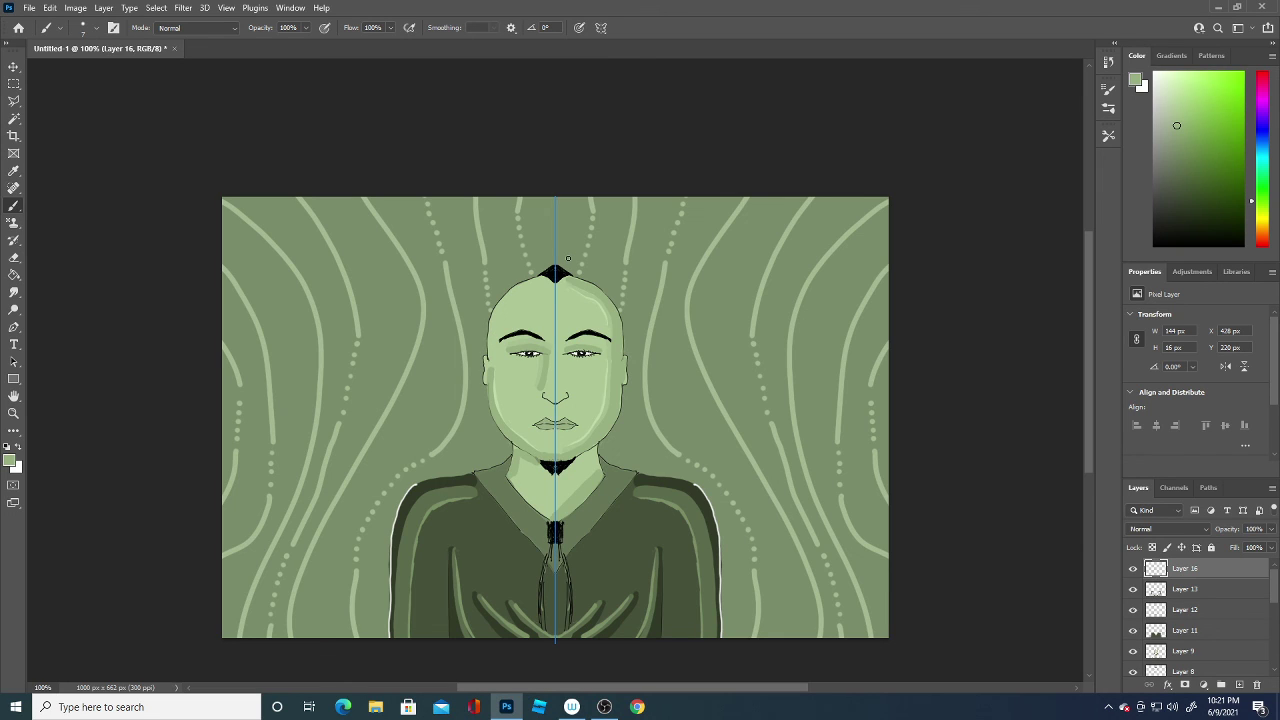
- Sample the lighter face shadow green a7bf91 and paint mirrored soft shading between the eyebrows and the eyes
{"action": "left_click", "coordinate": [10, 460]}
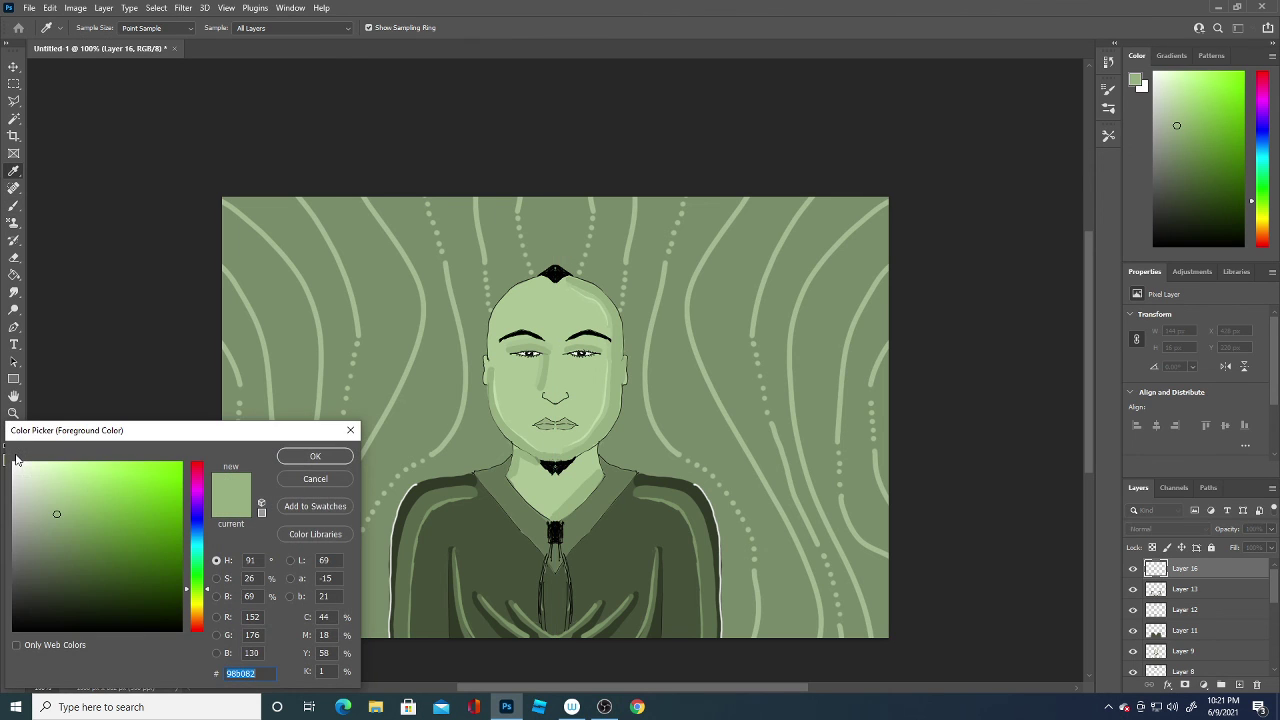
{"action": "left_click", "coordinate": [547, 340]}
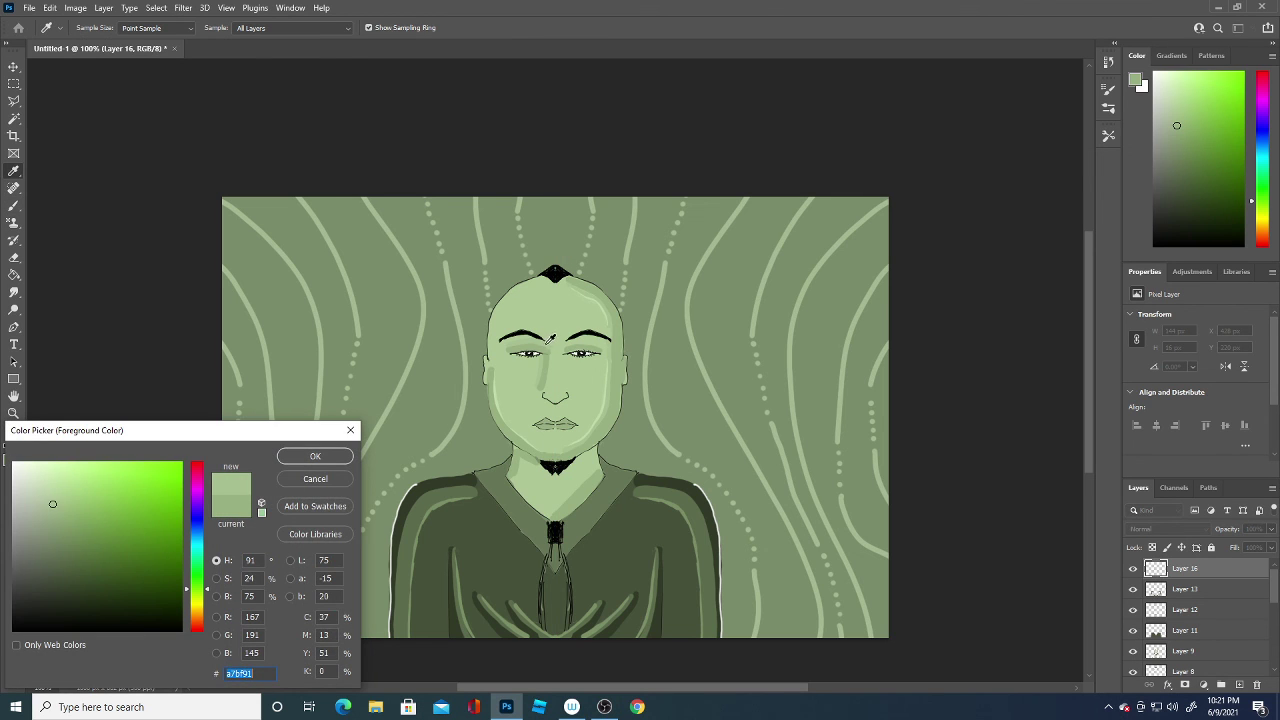
{"action": "left_click", "coordinate": [315, 456]}
{"action": "left_click_drag", "start_coordinate": [566, 344], "coordinate": [604, 351]}
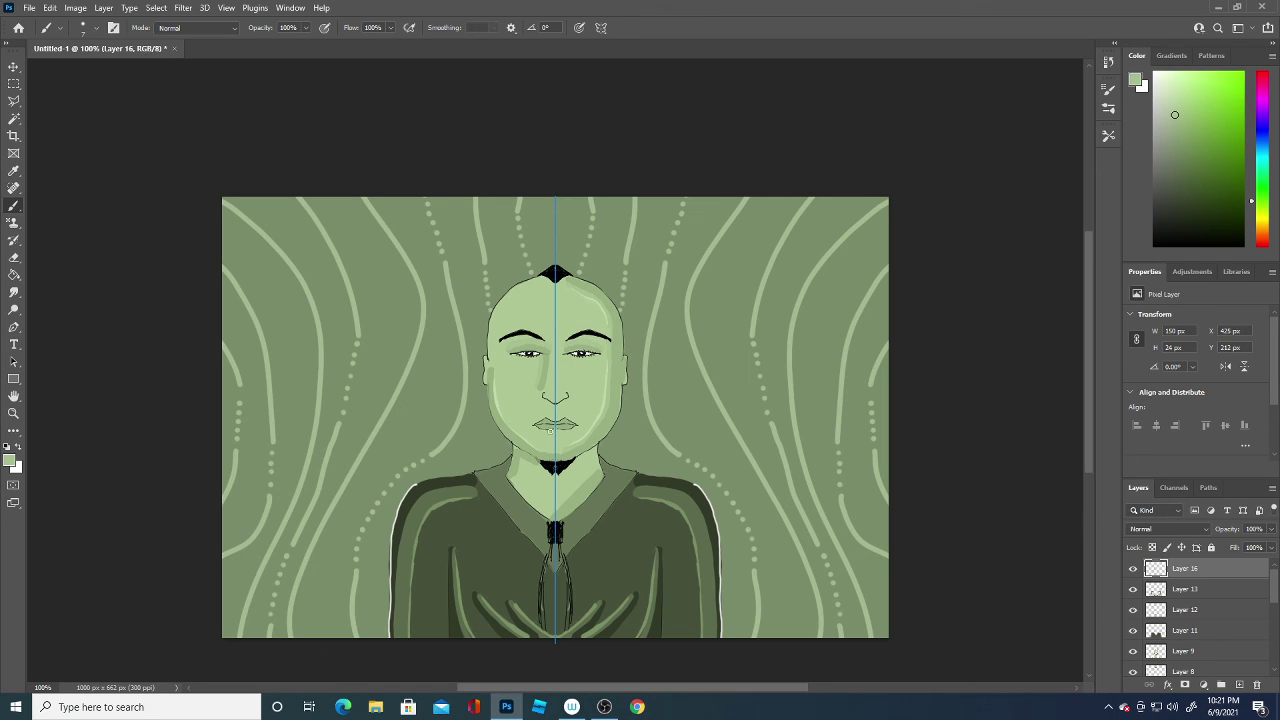
- Sample the nose shadow green 98b082, turn the brush symmetry off, and paint a shadow on the lower lip
{"action": "left_click", "coordinate": [9, 463]}
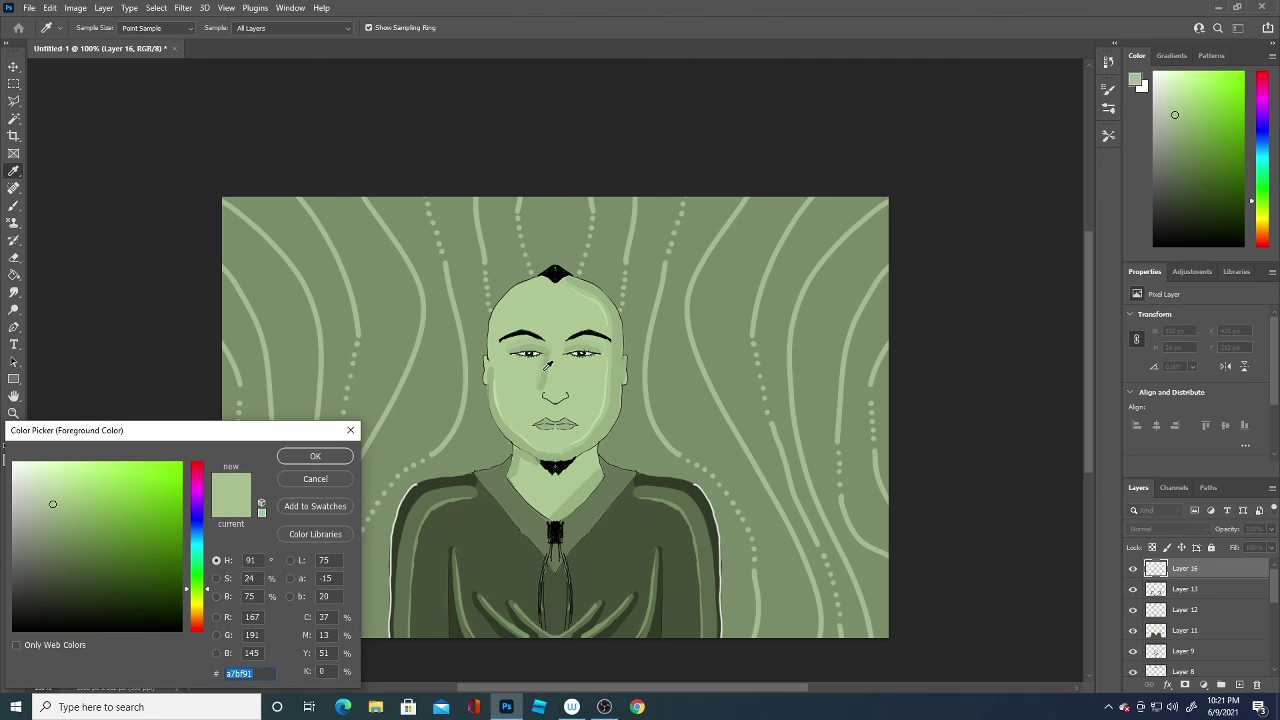
{"action": "left_click", "coordinate": [548, 364]}
{"action": "left_click", "coordinate": [344, 455]}
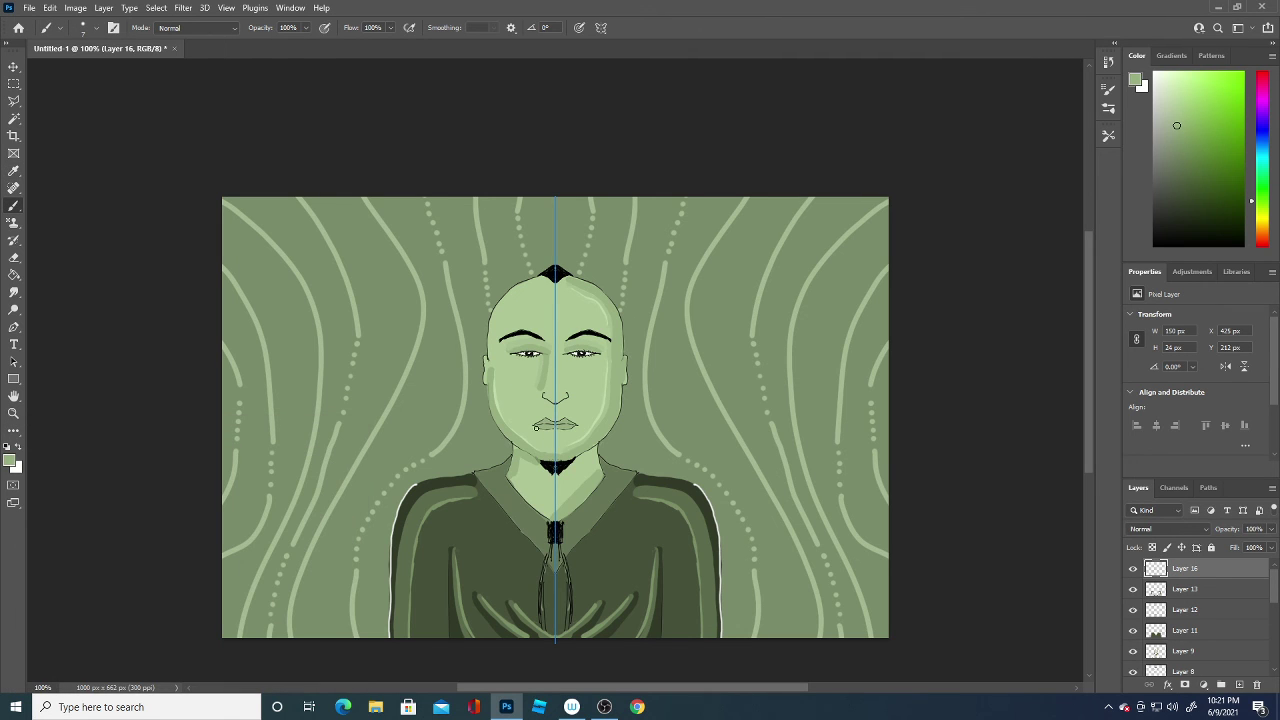
{"action": "left_click_drag", "start_coordinate": [549, 430], "coordinate": [552, 427]}
{"action": "key", "text": "ctrl+z"}
{"action": "left_click", "coordinate": [601, 27]}
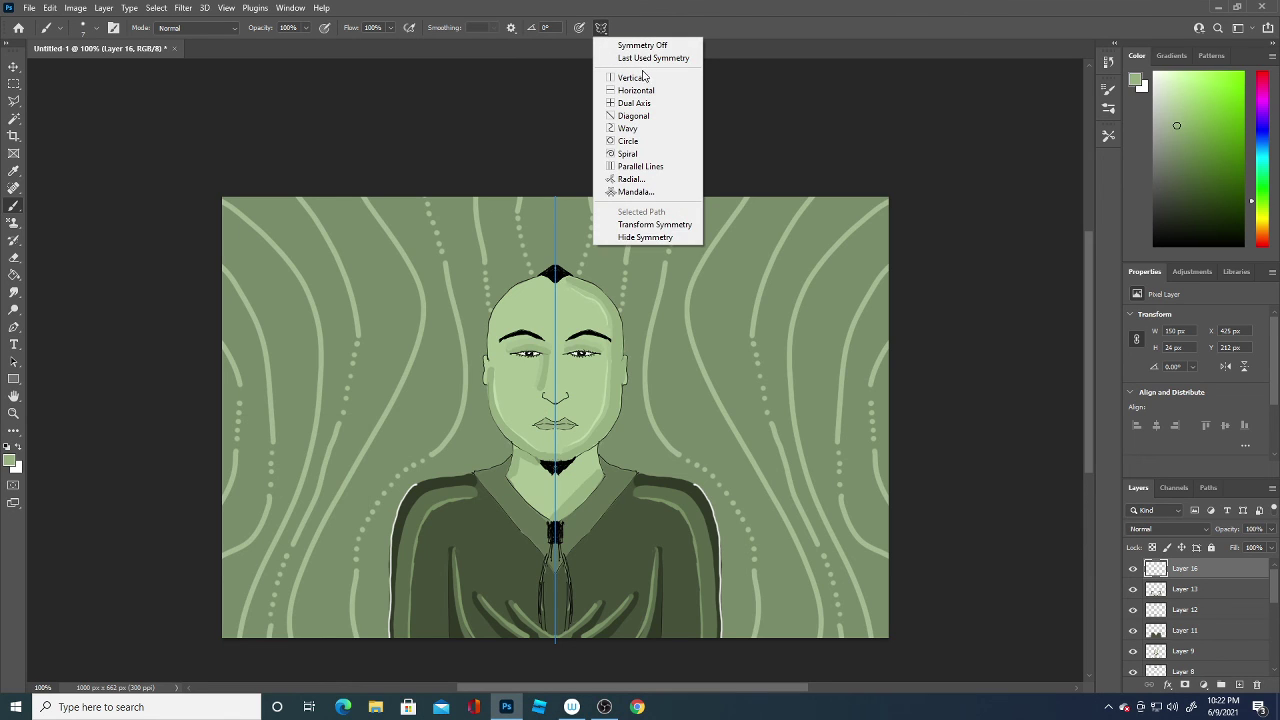
{"action": "left_click", "coordinate": [644, 45]}
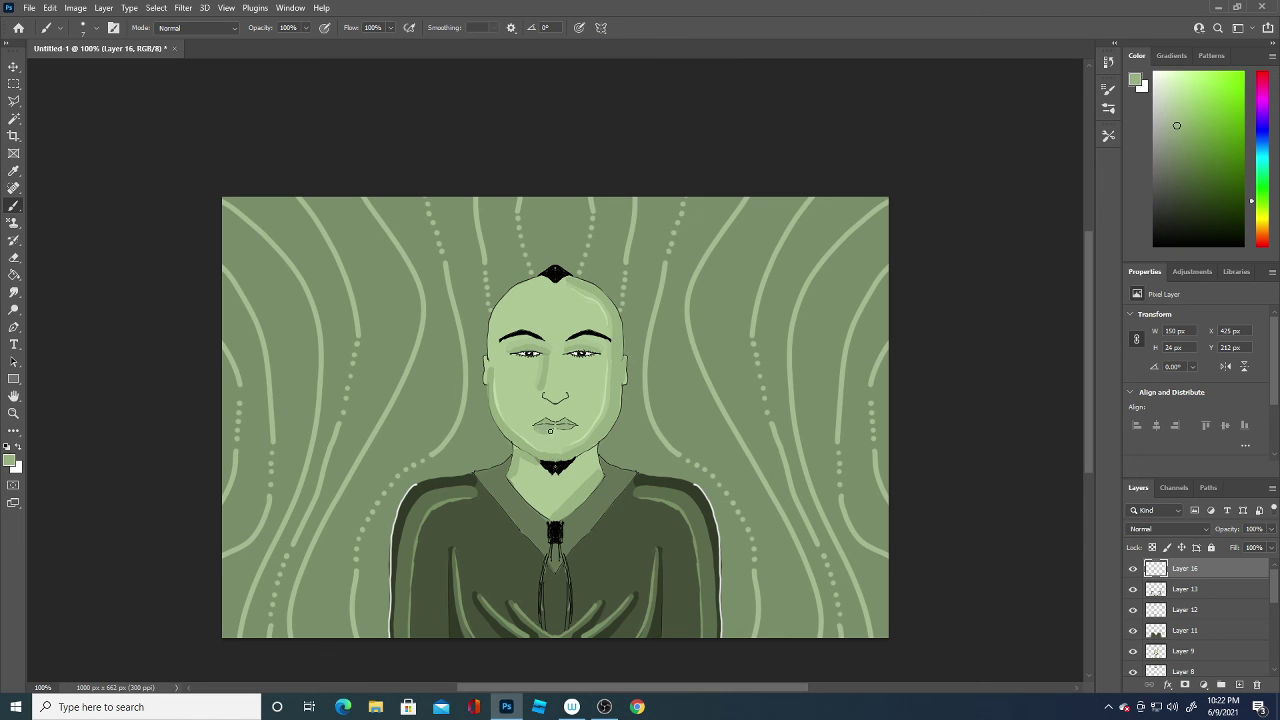
{"action": "left_click", "coordinate": [564, 430]}
- Sample the lighter face shadow green a7bf91 as the painting colour
{"action": "left_click", "coordinate": [12, 461]}
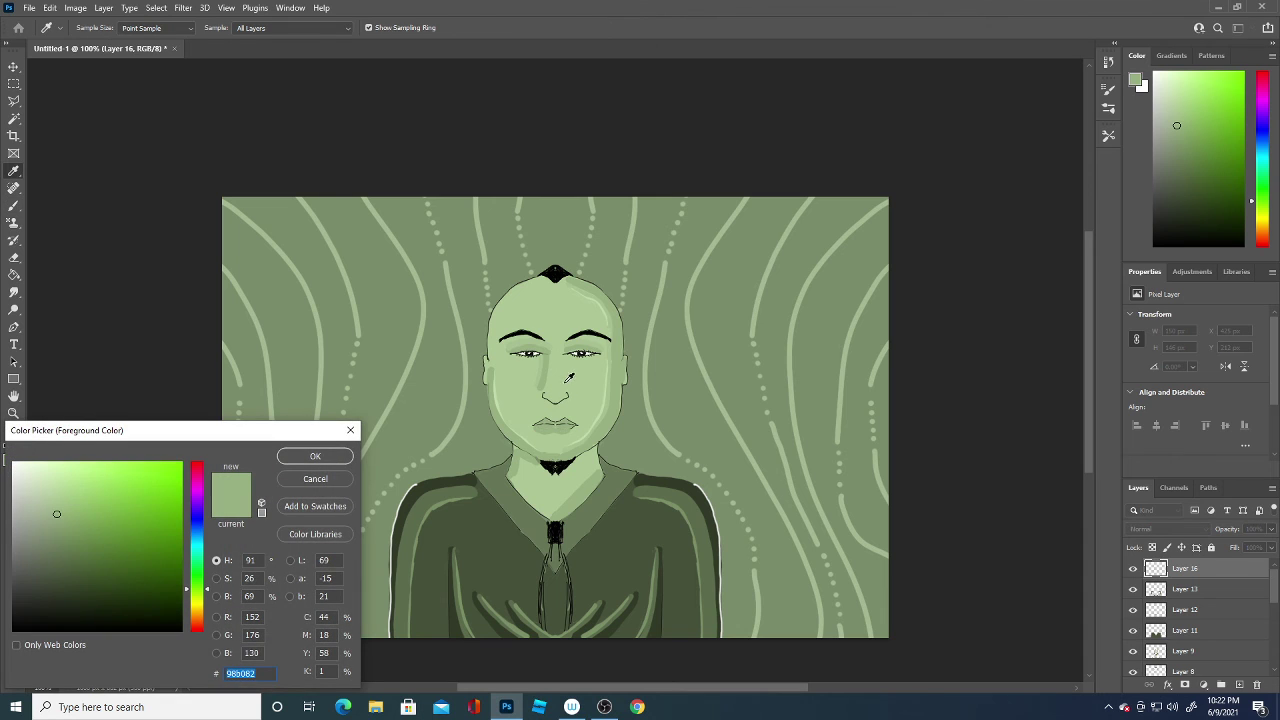
{"action": "left_click", "coordinate": [543, 358]}
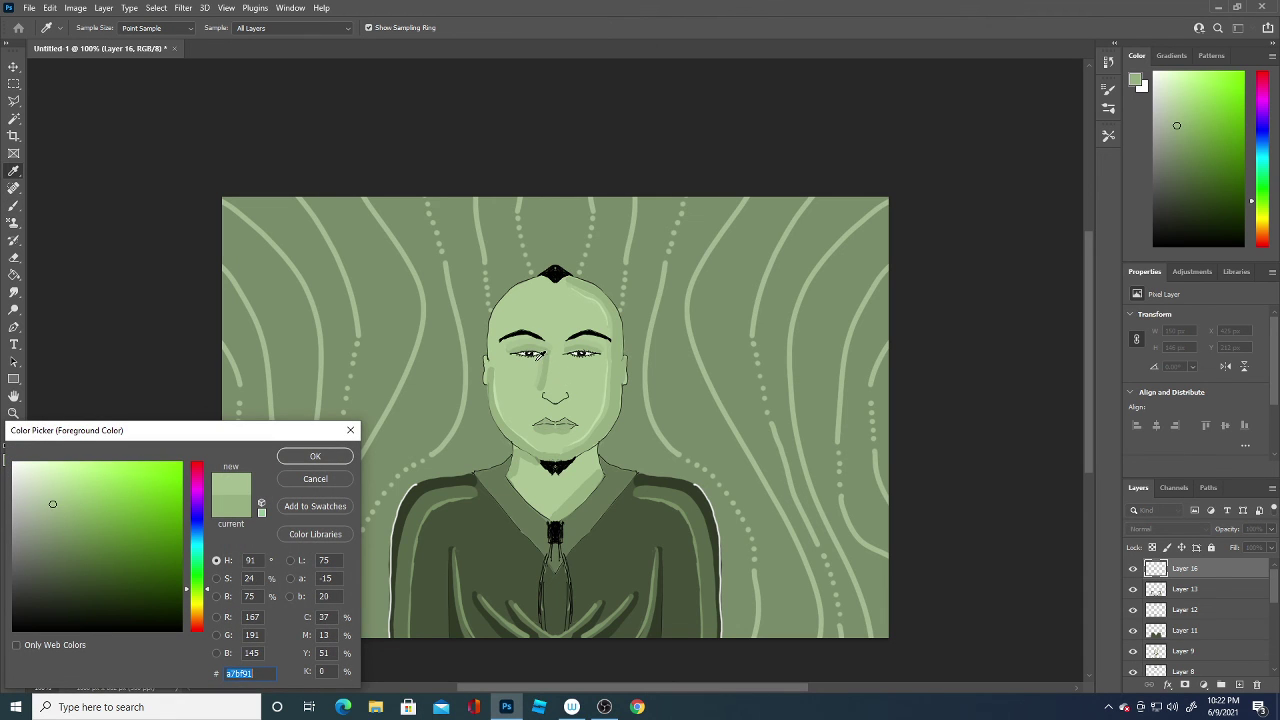
{"action": "left_click", "coordinate": [315, 456]}
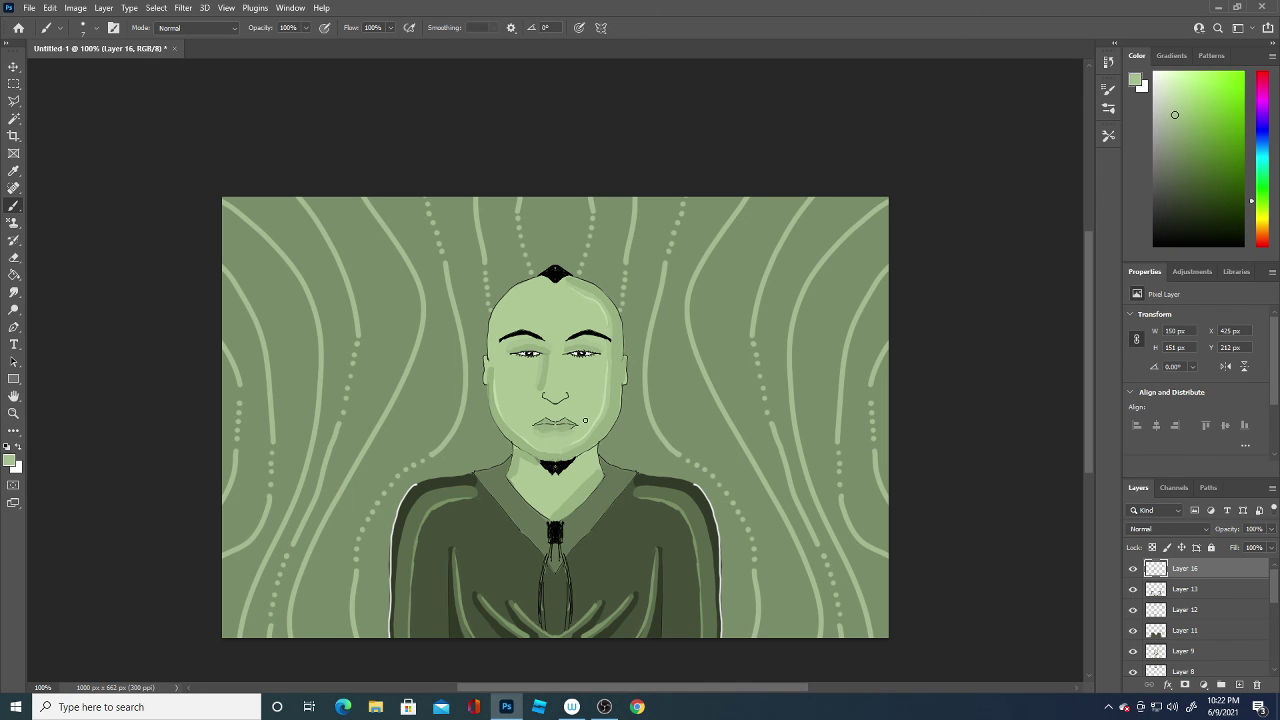
- Sample the face highlight green c1d9ab, try a short highlight stroke below the lower lip, and undo the stroke
{"action": "left_click", "coordinate": [10, 461]}
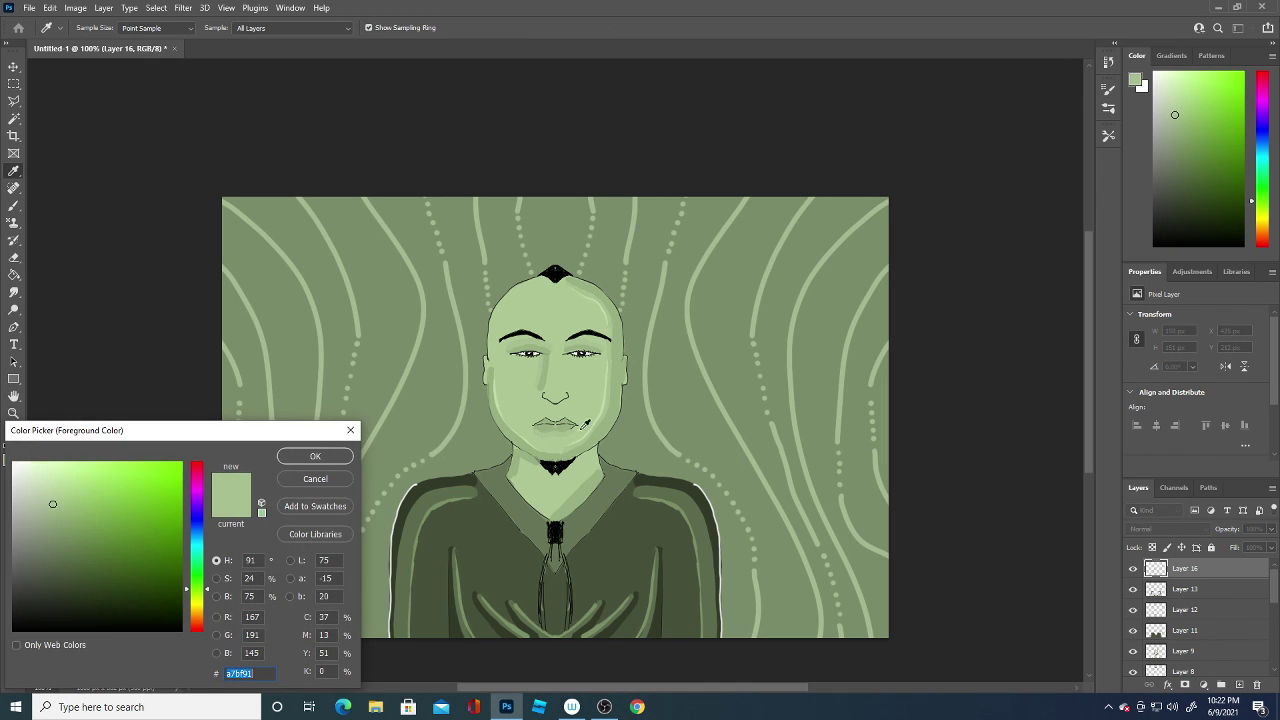
{"action": "left_click", "coordinate": [601, 414]}
{"action": "key", "text": "Return"}
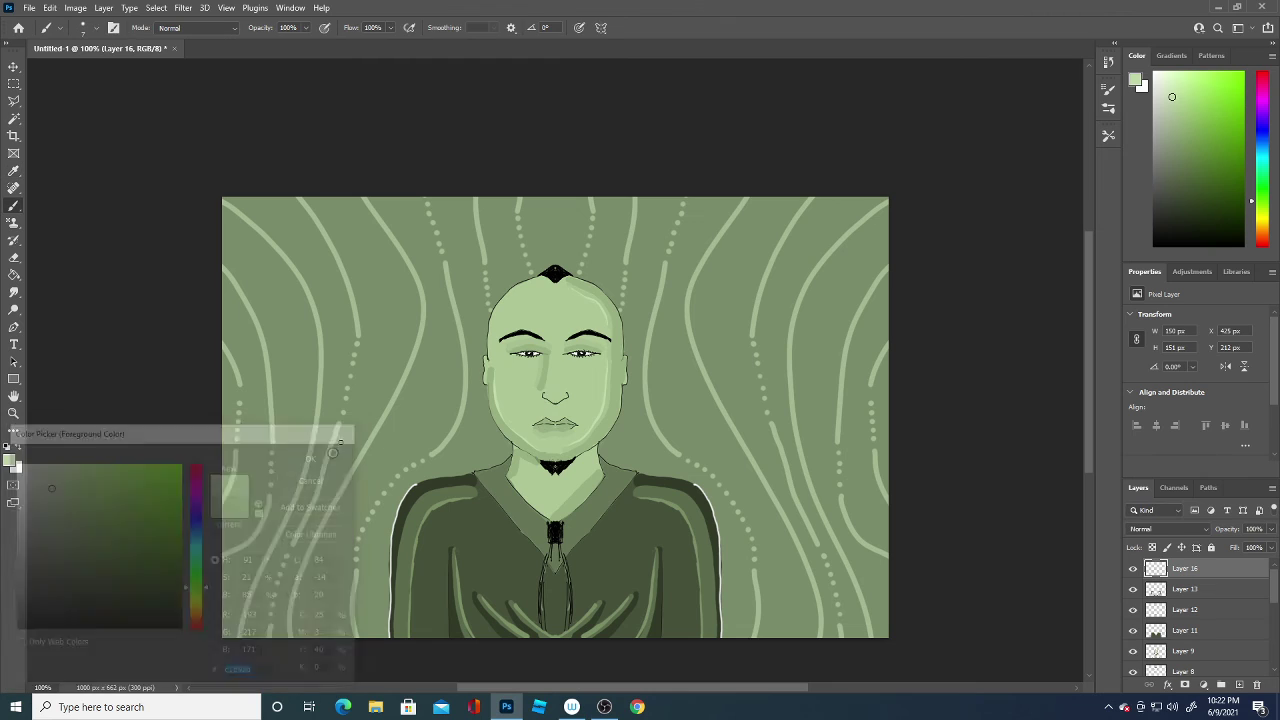
{"action": "left_click_drag", "start_coordinate": [537, 436], "coordinate": [557, 436]}
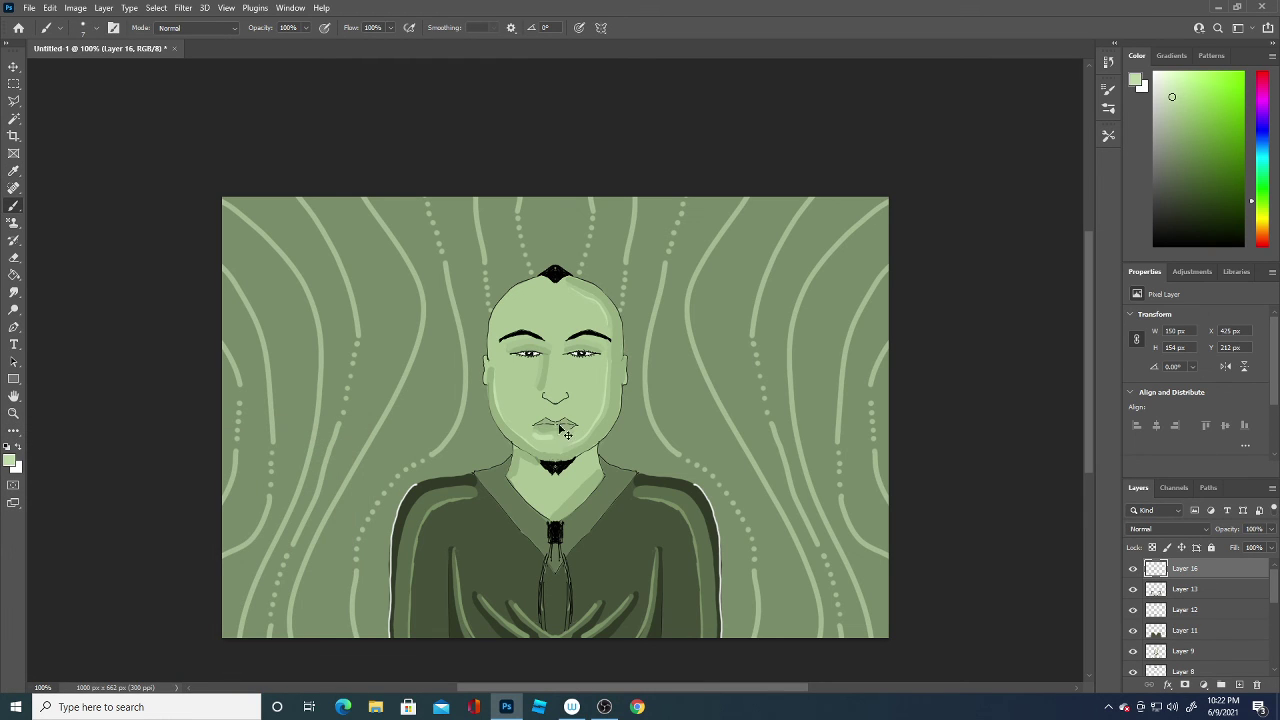
{"action": "key", "text": "ctrl+z"}
- Reduce the brush size to 1 px and add fine highlight touches below the lower lip and on the neck
{"action": "left_click", "coordinate": [95, 29]}
{"action": "left_click_drag", "start_coordinate": [77, 71], "coordinate": [66, 72]}
{"action": "left_click", "coordinate": [533, 432]}
{"action": "left_click", "coordinate": [548, 515]}
- Sample the darker shadow green 98b082 as the painting colour
{"action": "left_click", "coordinate": [10, 460]}
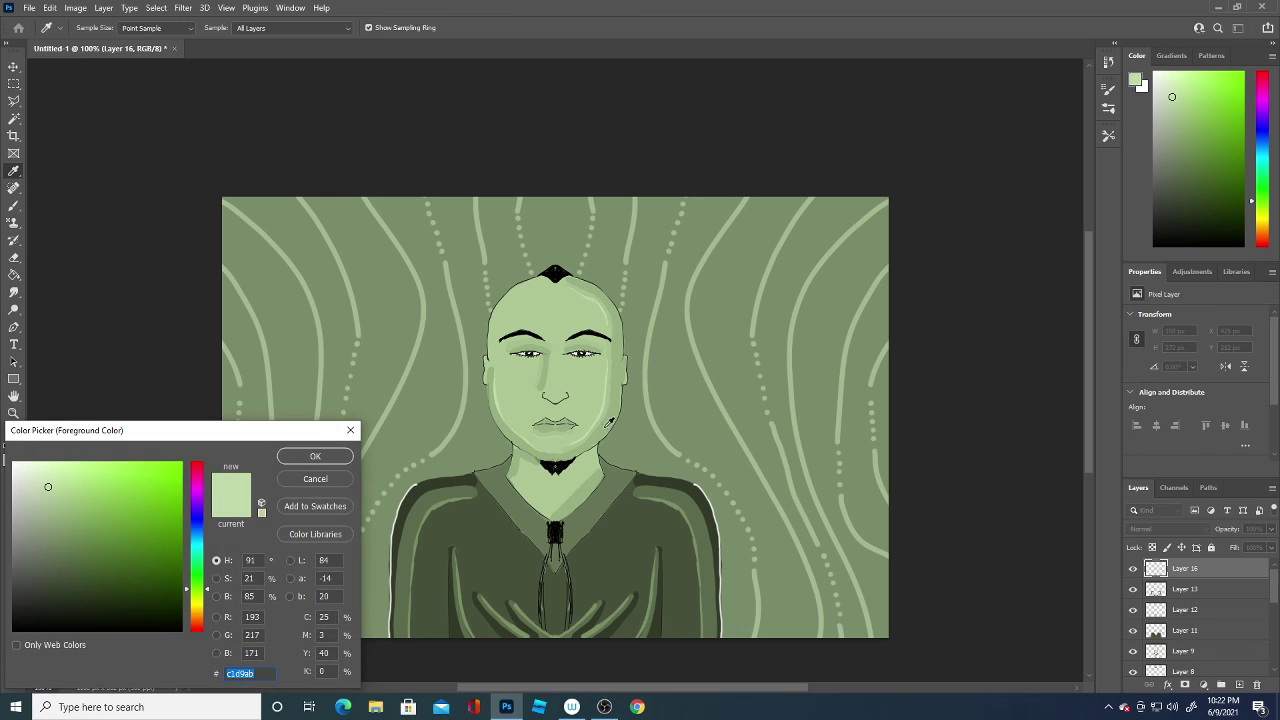
{"action": "left_click", "coordinate": [605, 408]}
{"action": "key", "text": "Return"}
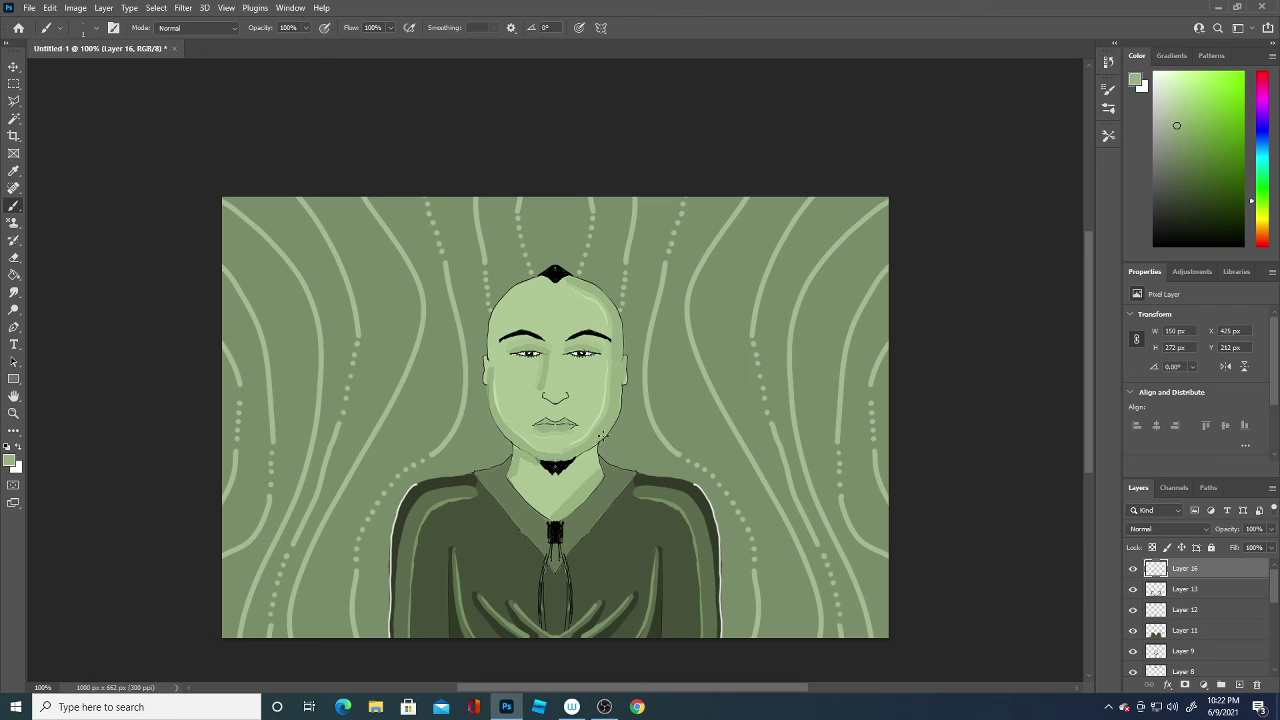
- Add a new layer above Layer 16 and set the foreground colour to black
{"action": "left_click", "coordinate": [1239, 685]}
{"action": "left_click", "coordinate": [16, 465]}
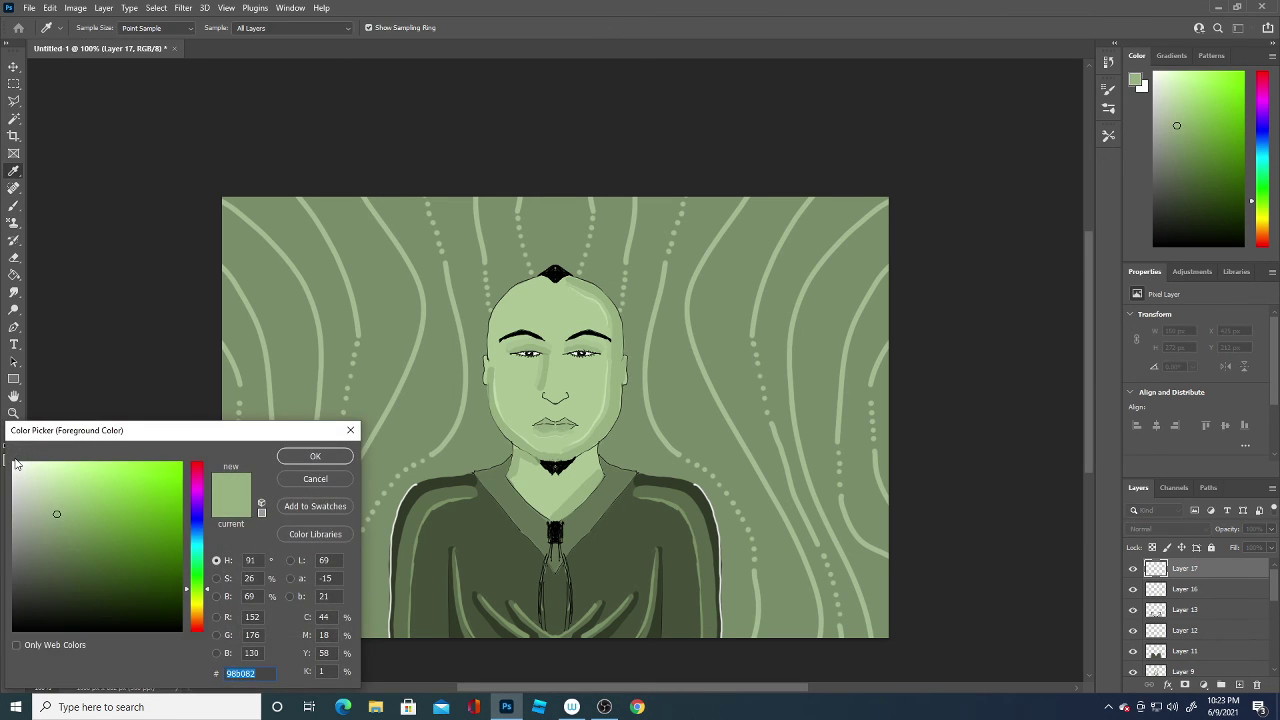
{"action": "left_click", "coordinate": [14, 629]}
{"action": "left_click", "coordinate": [310, 458]}
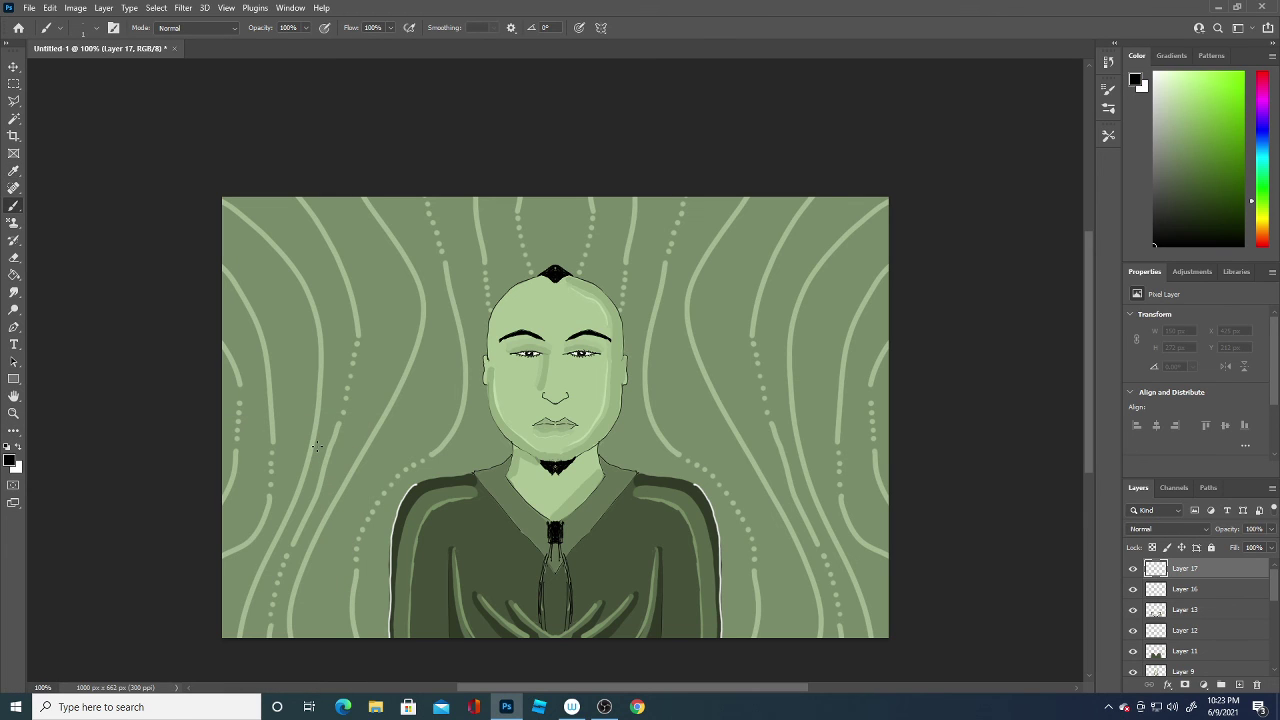
- Enlarge the brush to 6 px, add a layer above Layer 17, and hand-draw a black signature in the artwork's lower-right corner
{"action": "left_click", "coordinate": [96, 28]}
{"action": "left_click_drag", "start_coordinate": [75, 70], "coordinate": [79, 80]}
{"action": "left_click", "coordinate": [1239, 685]}
{"action": "mouse_move", "coordinate": [800, 591]}
{"action": "left_mouse_down"}
{"action": "mouse_move", "coordinate": [780, 598]}
{"action": "mouse_move", "coordinate": [792, 586]}
{"action": "mouse_move", "coordinate": [834, 592]}
{"action": "mouse_move", "coordinate": [862, 540]}
{"action": "left_mouse_up"}
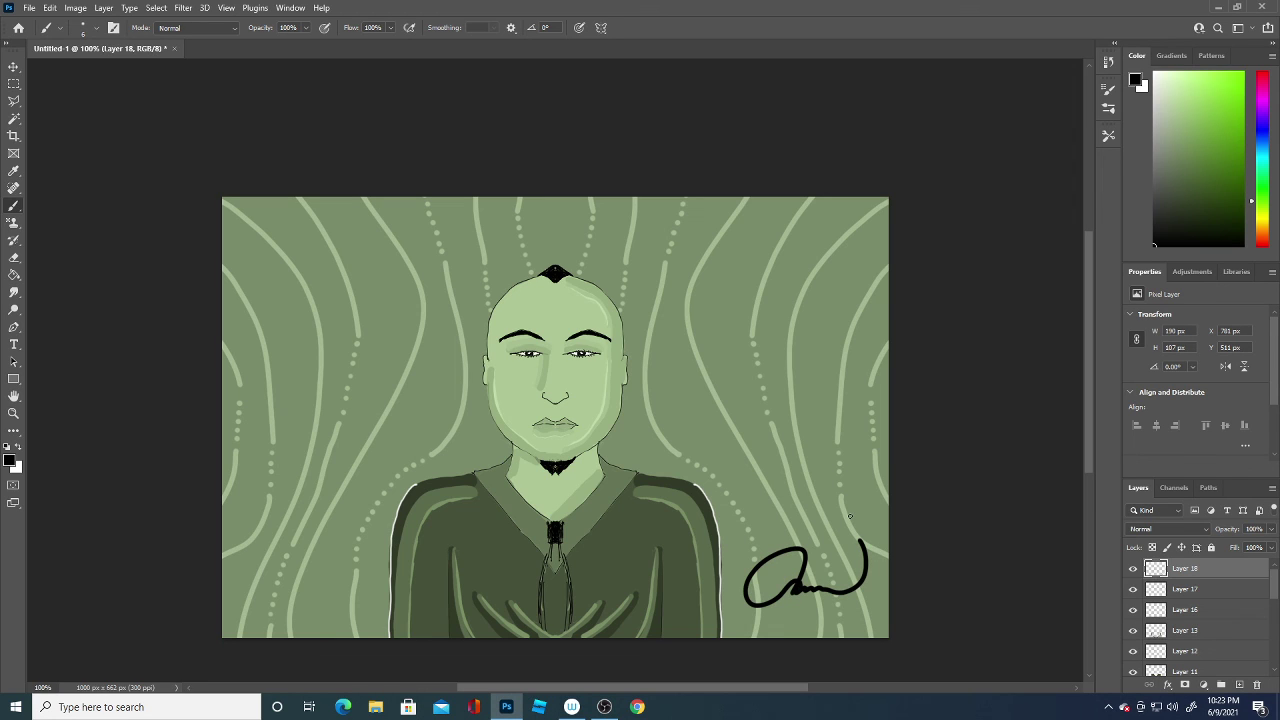
{"action": "mouse_move", "coordinate": [604, 707]}
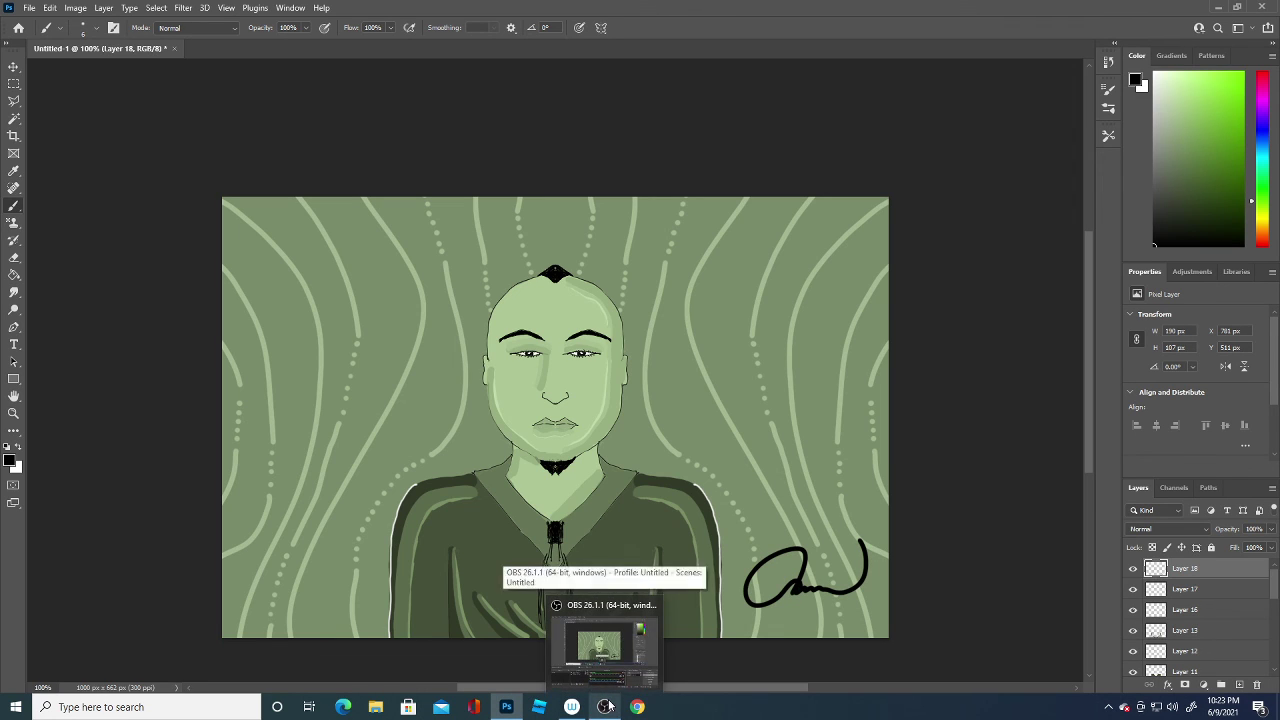